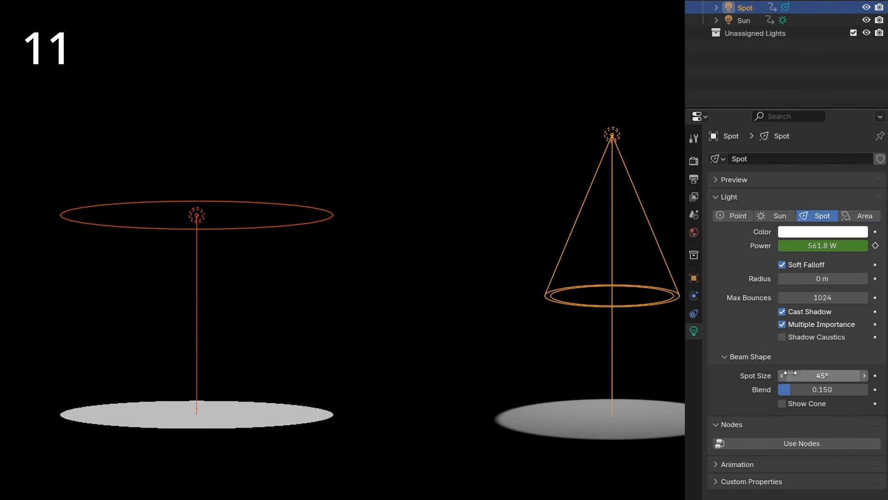
Step: Widen the spot light's beam by increasing its Spot Size
left_click_drag(813, 369, 828, 369)
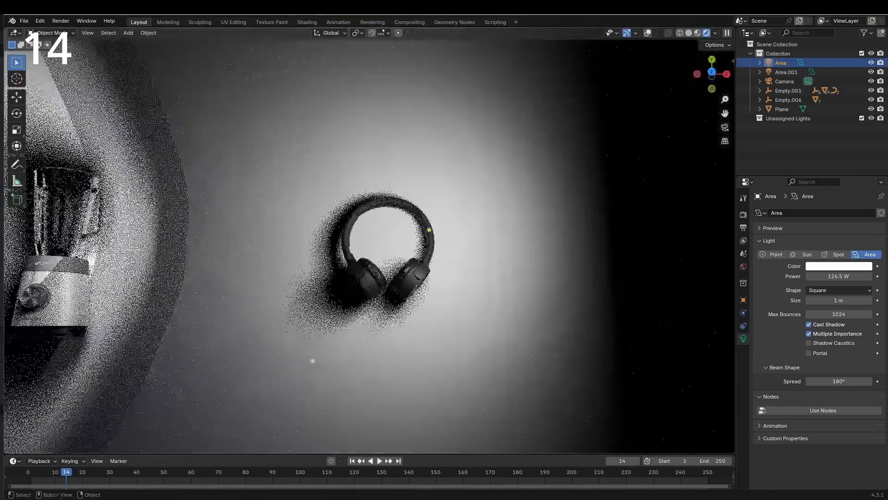
Step: Go through the shadow caustics options of the Area.001 light, the blender's glass jar and the surface behind it
middle_click_drag(313, 361, 593, 369, "shift")
scroll(494, 359, "up", 5)
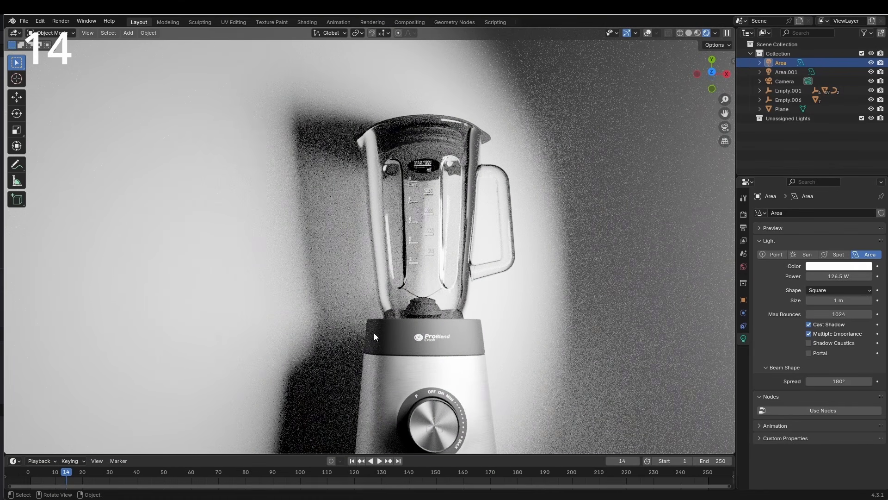
left_click(786, 72)
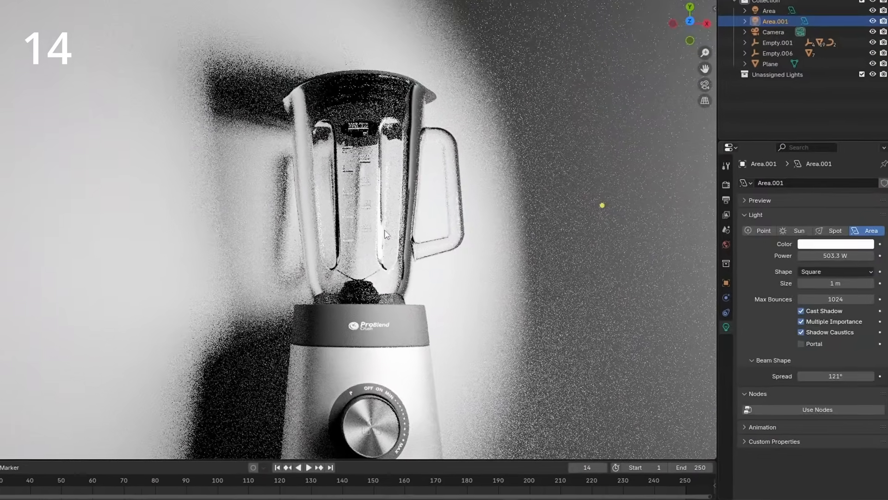
left_click(384, 230)
left_click(726, 282)
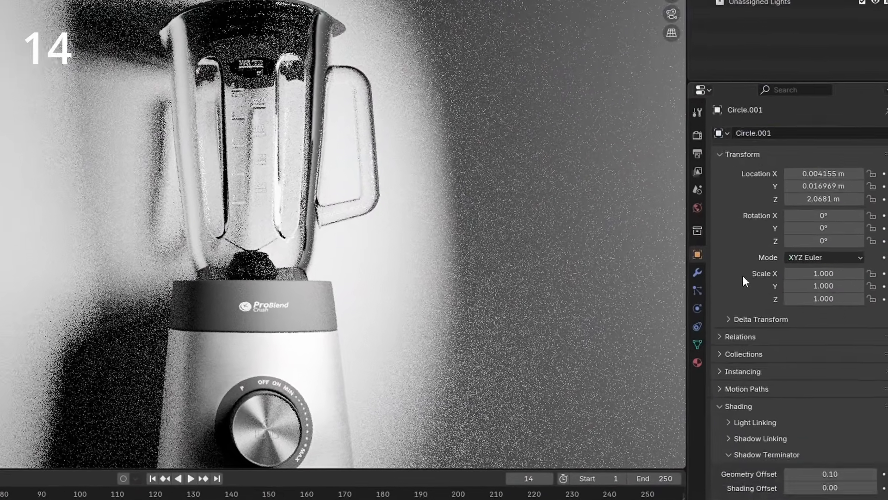
scroll(773, 326, "down", 7)
left_click(479, 262)
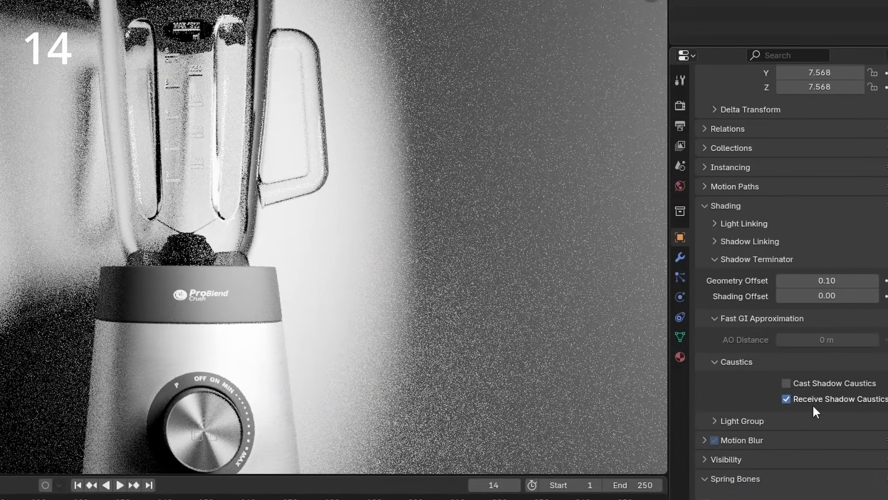
Step: Bring up the world properties and expand their Settings section
left_click(680, 185)
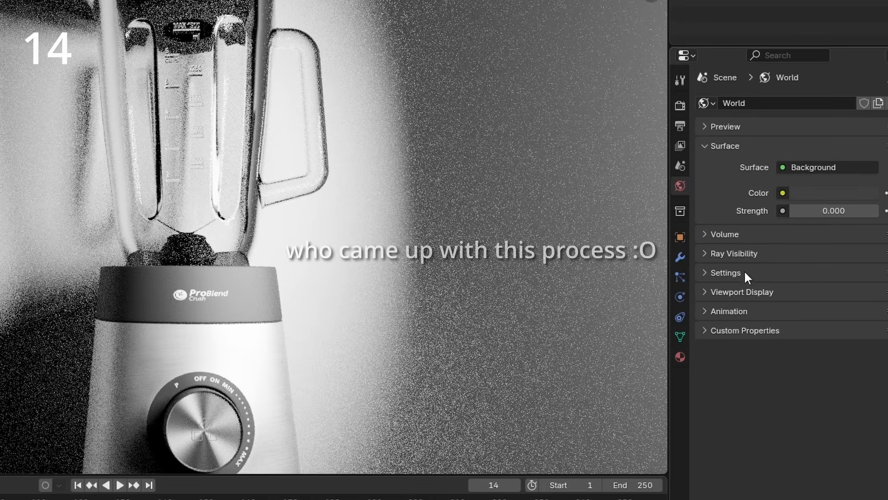
left_click(724, 272)
left_click(733, 291)
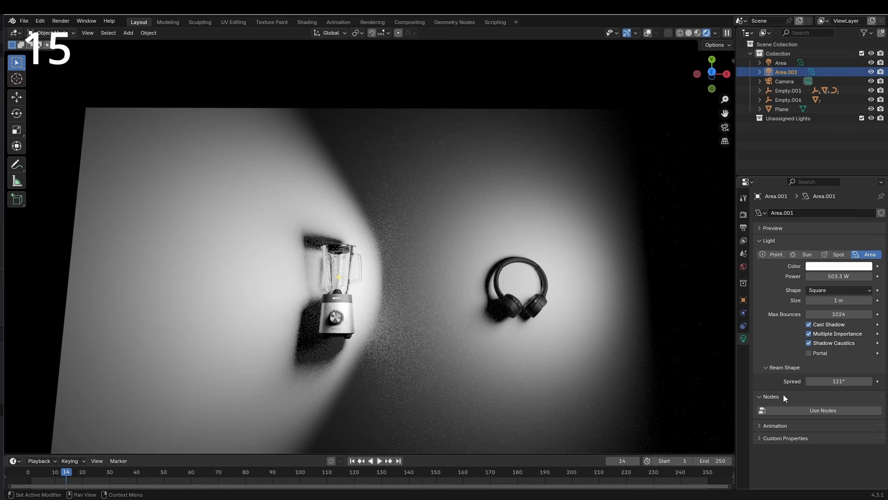
Step: Vary the Area.001 light's beam spread up to the full 180° and reduce it to 120°
left_click_drag(838, 381, 782, 381)
left_click_drag(838, 381, 887, 381)
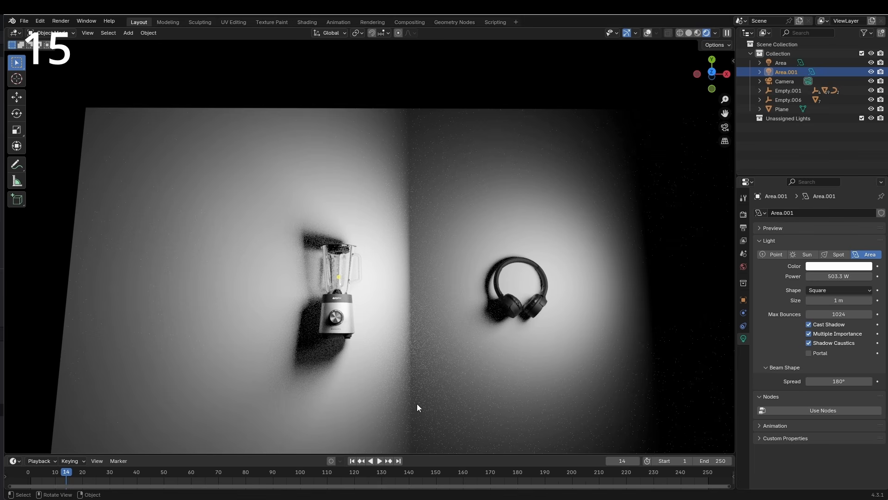
left_click_drag(847, 379, 807, 380)
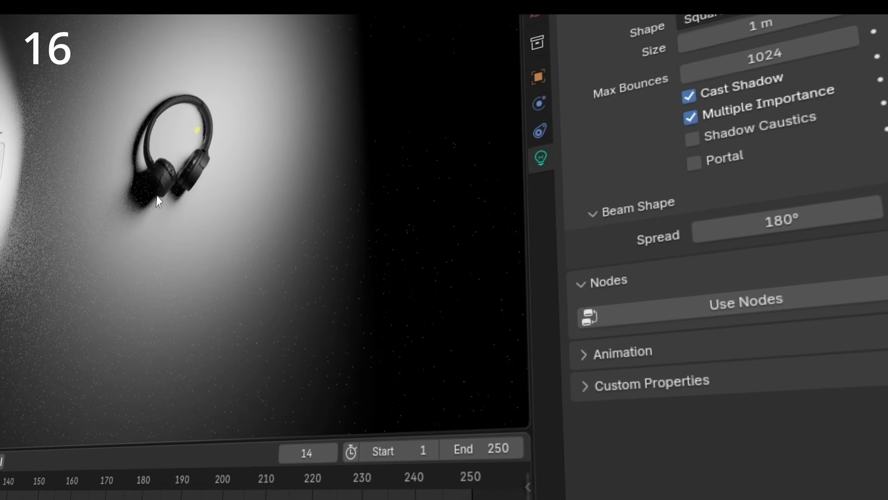
Step: Enable nodes on the area light above the headphones and use a Blackbody node for its emission color, opening its temperature for editing
left_click(746, 316)
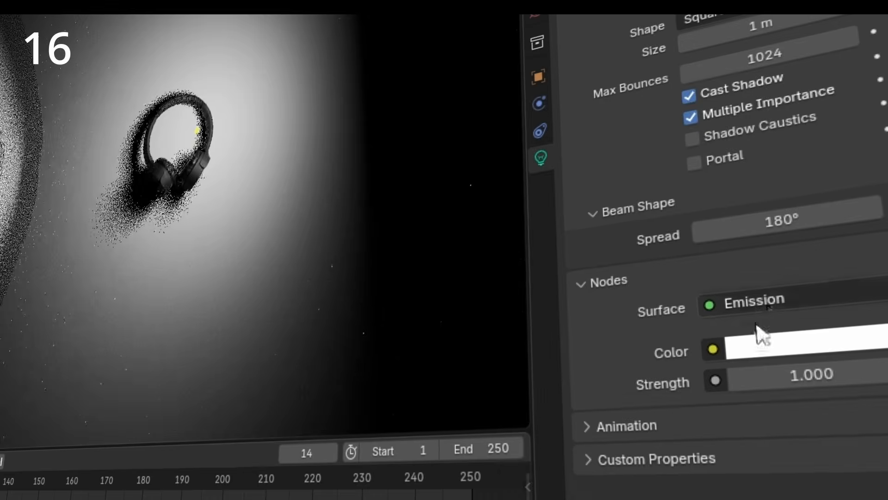
left_click(713, 350)
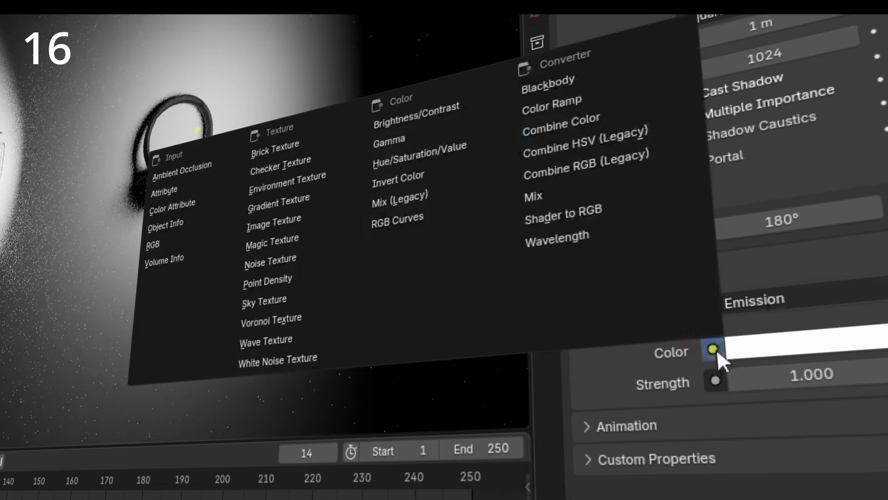
left_click(558, 86)
left_click(769, 376)
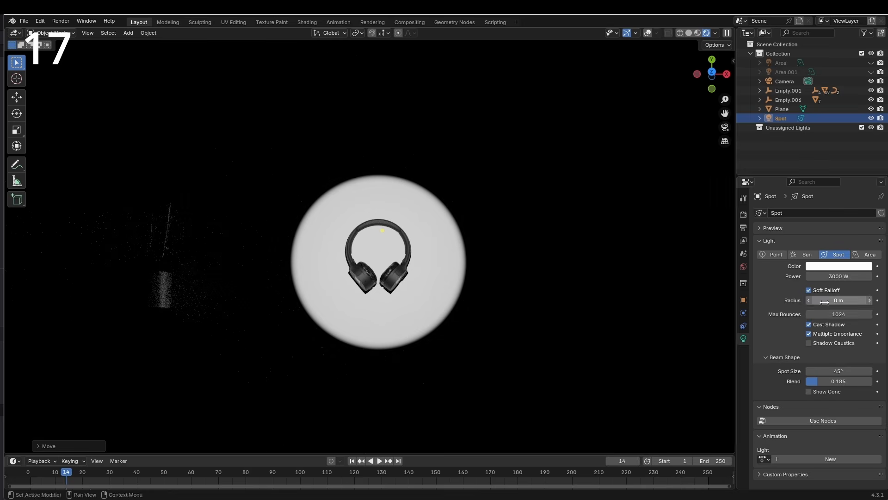
Step: Increase the spot light's radius to 1.31 m and its Blend to 1.000
left_click_drag(827, 301, 861, 300)
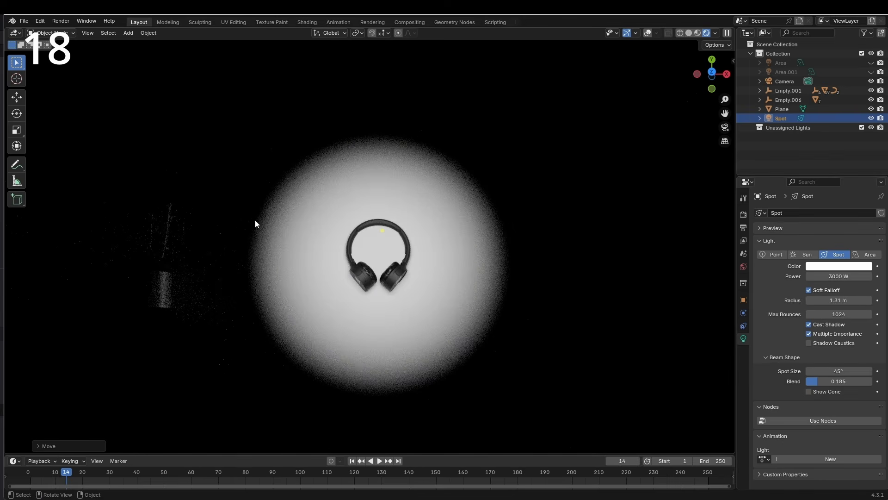
left_click_drag(812, 382, 874, 381)
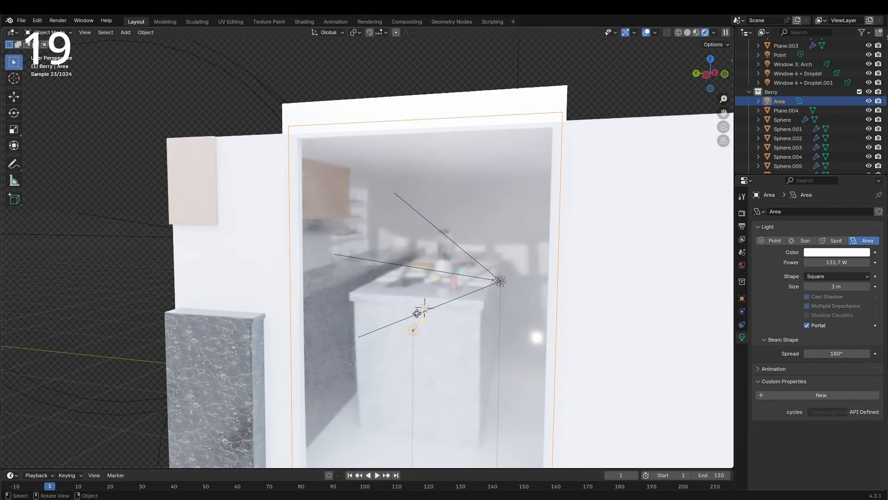
Step: Turn the area light in the kitchen's window opening into a portal
middle_click_drag(418, 332, 368, 298)
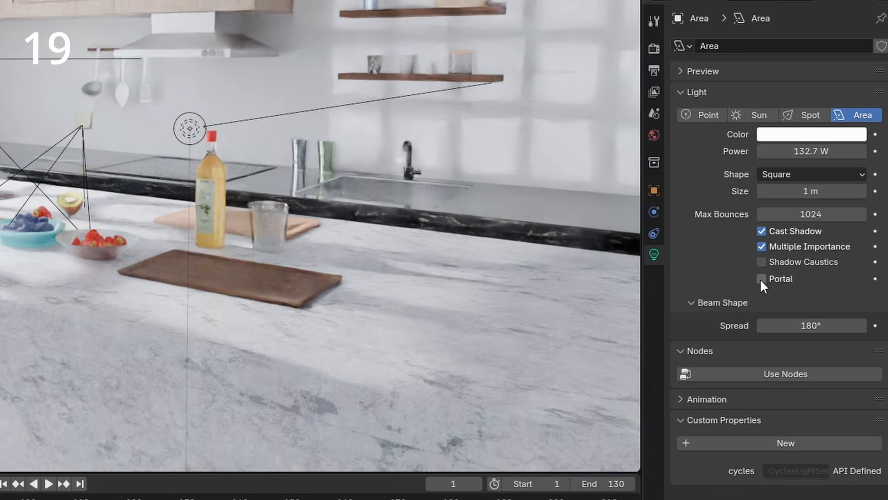
left_click(762, 279)
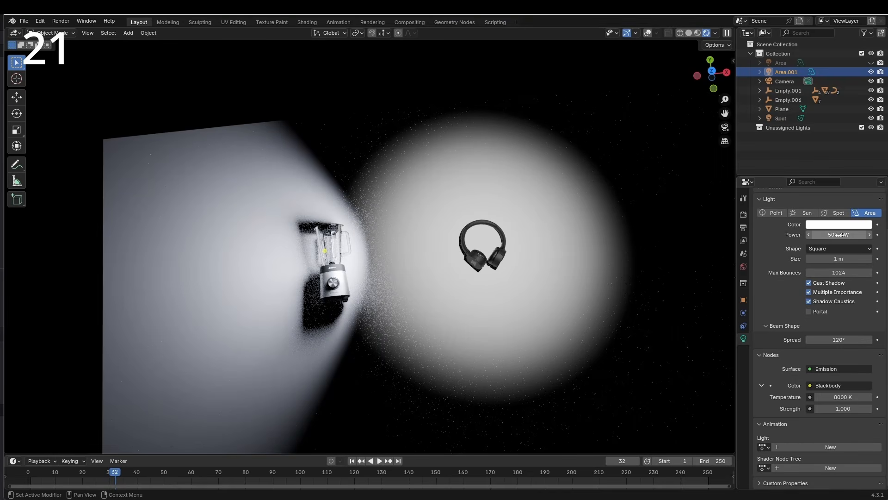
Step: Keyframe the Area.001 light's power at frame 32
key("i")
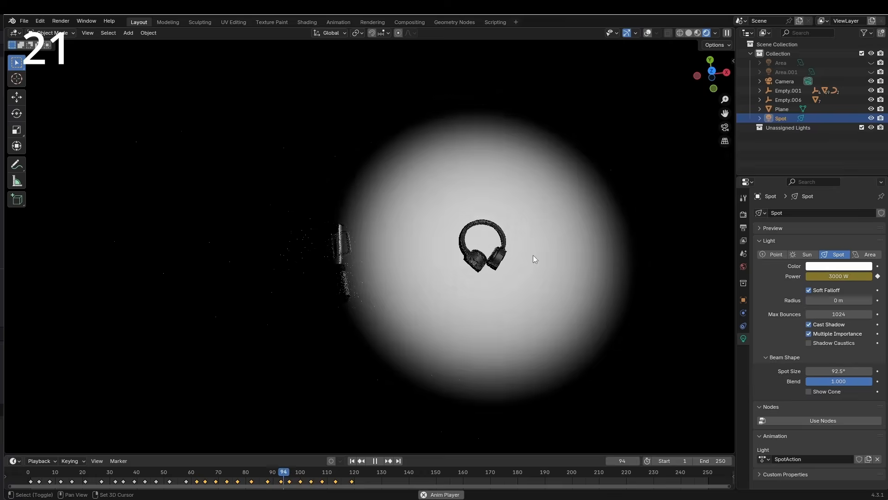
Step: Unhide the Area.001 light, assign SpotAction as its light animation and play it back
key("space")
left_click(872, 72)
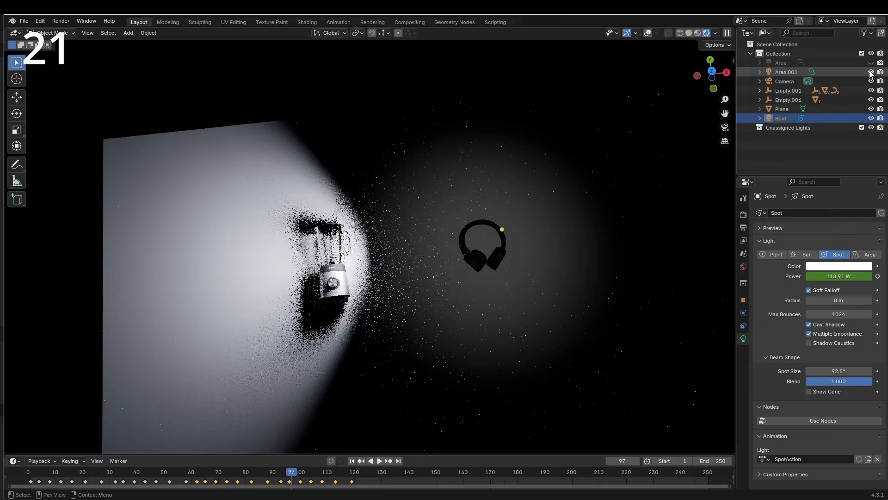
left_click(786, 72)
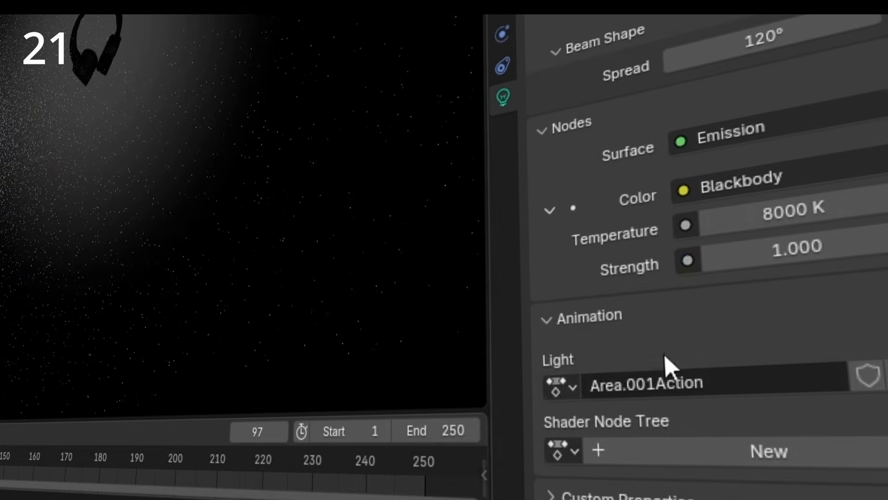
left_click(562, 386)
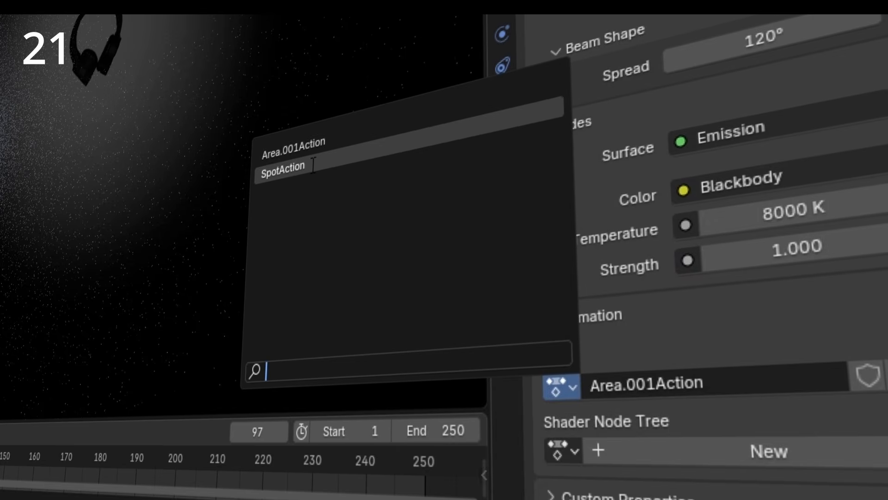
left_click(296, 168)
key("space")
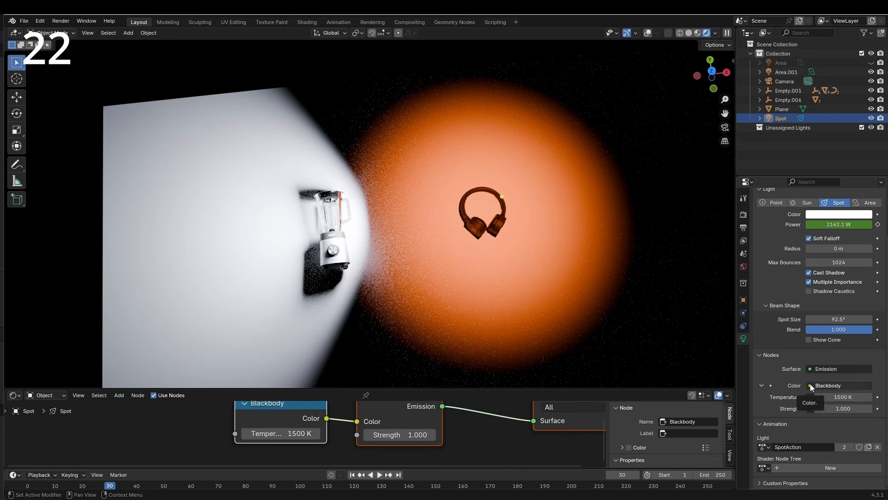
Step: Create a shader node tree action for the spot light and keyframe its Blackbody temperature of 1500 K at frame 30
left_click(809, 469)
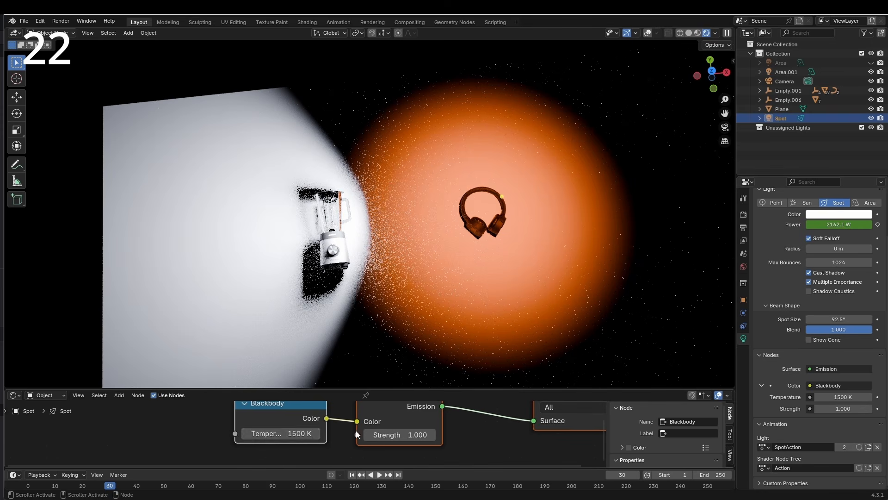
key("i")
Step: Keyframe the spot light's Blackbody temperature at 8000 K on frame 89 and play the animation from frame 30
left_click_drag(237, 467, 237, 427)
left_click_drag(111, 451, 270, 447)
double_click(281, 412)
type("8000")
key("Return")
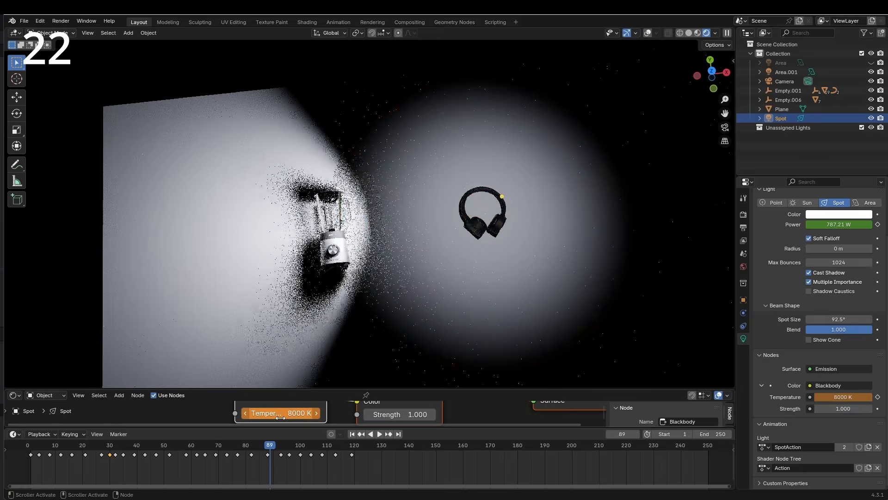
key("i")
left_click(110, 446)
key("space")
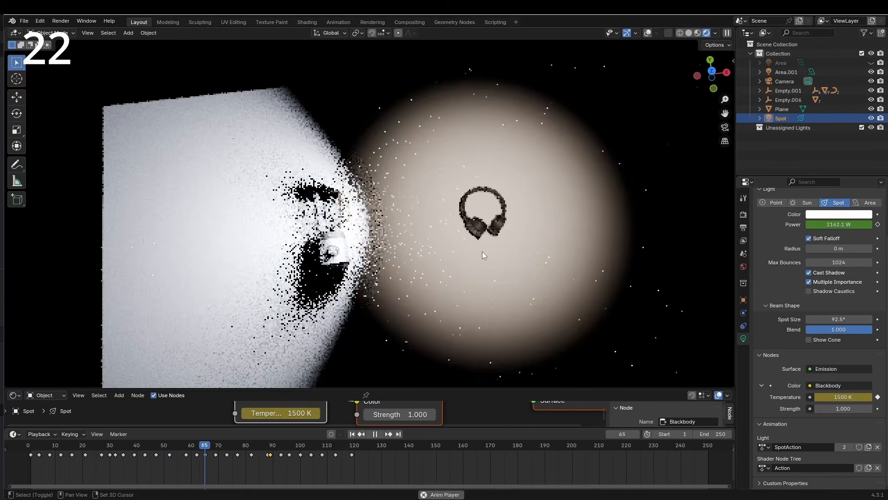
Step: Assign the spot light's shader node tree action to the Area.001 light and play the animation
left_click(787, 72)
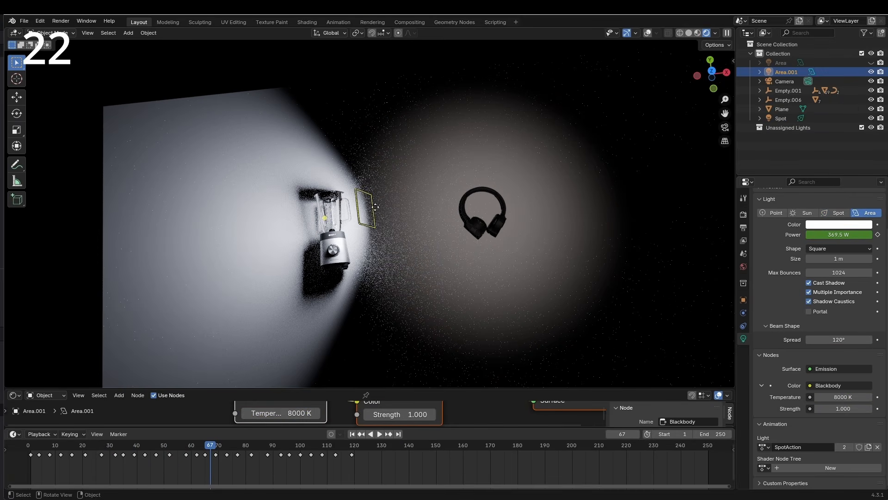
left_click(763, 467)
left_click(649, 362)
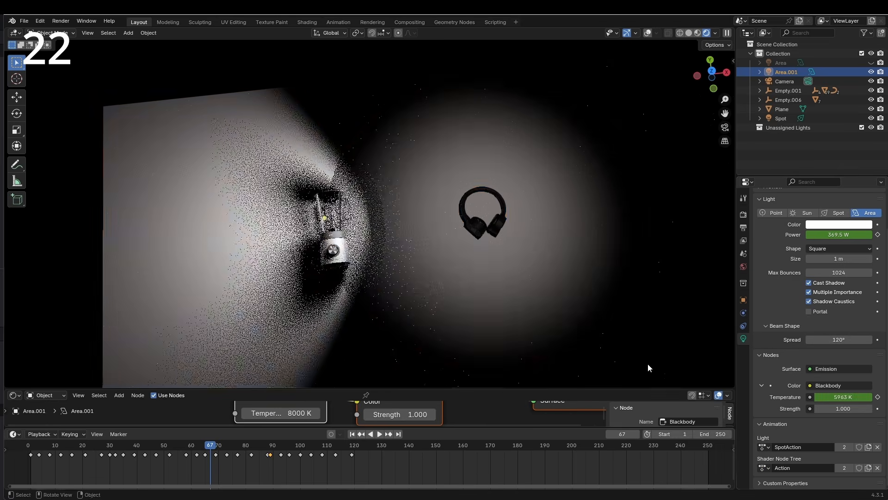
key("space")
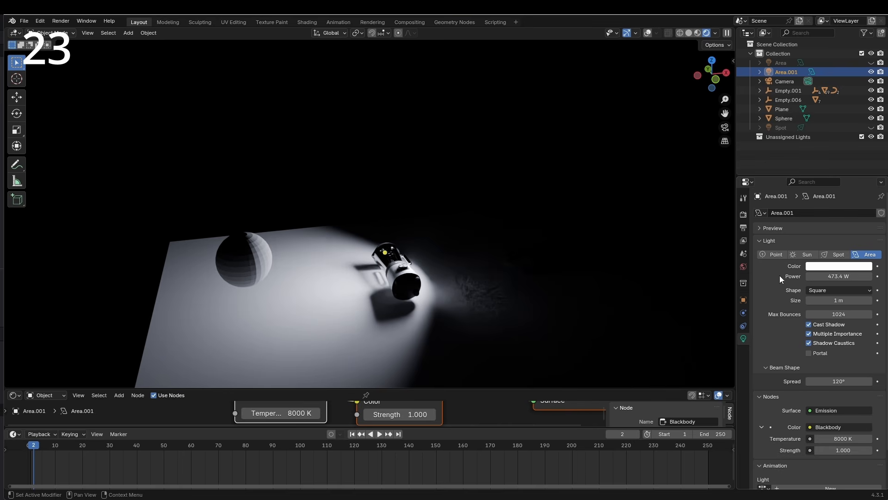
Step: Add a driver to the Area.001 light's power and update its dependencies
right_click(838, 276)
left_click(805, 284)
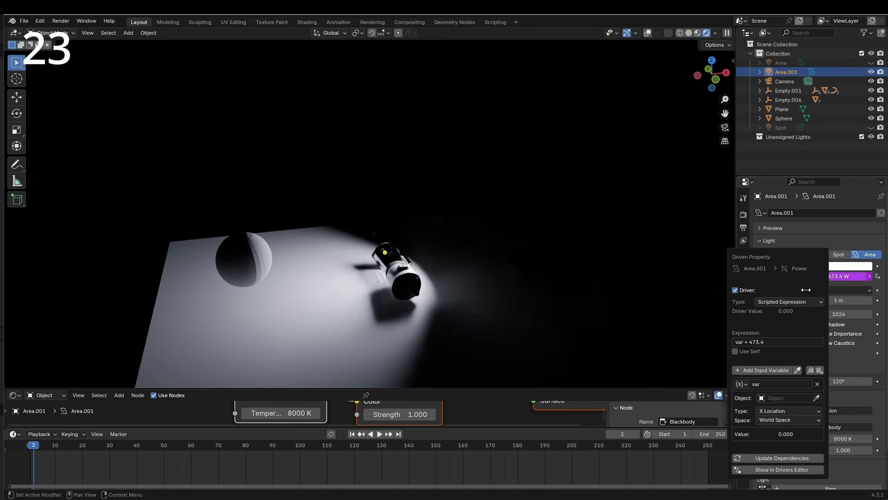
left_click(782, 458)
Step: Set the power driver's expression to var + 100 and pick the sphere as the variable's object
left_click(753, 342)
type("1")
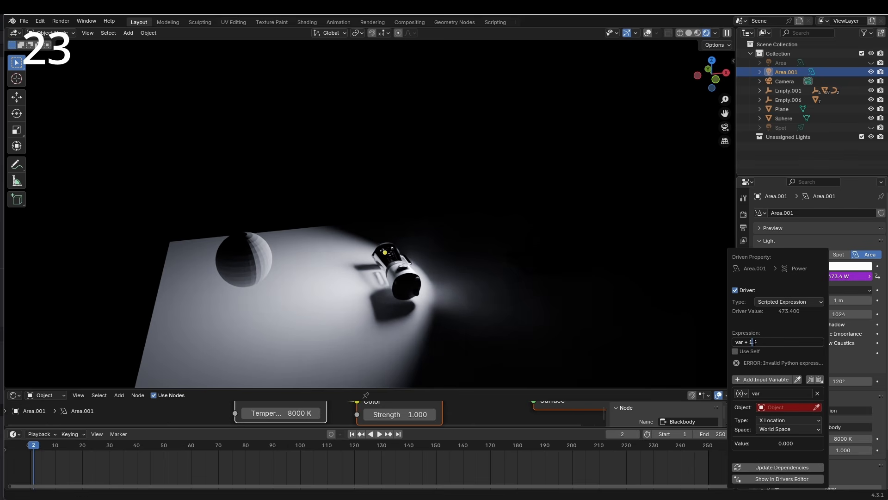
key("Delete")
key("Delete")
type("00")
key("Return")
left_click(817, 407)
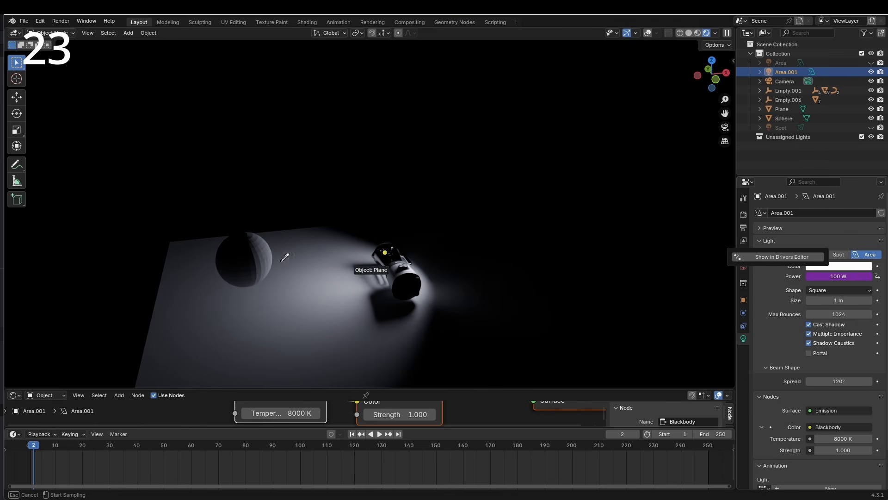
left_click(243, 249)
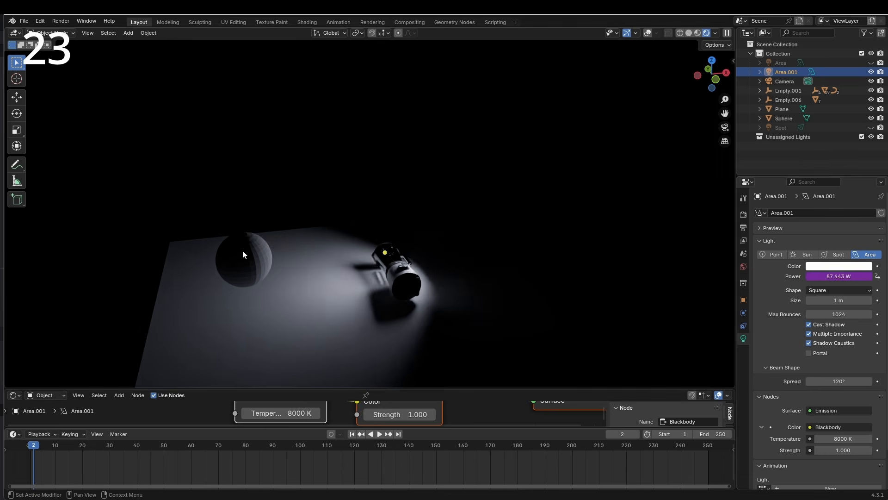
Step: Show the Area.001 power driver in the Drivers Editor and move its window clear of the viewport
right_click(826, 276)
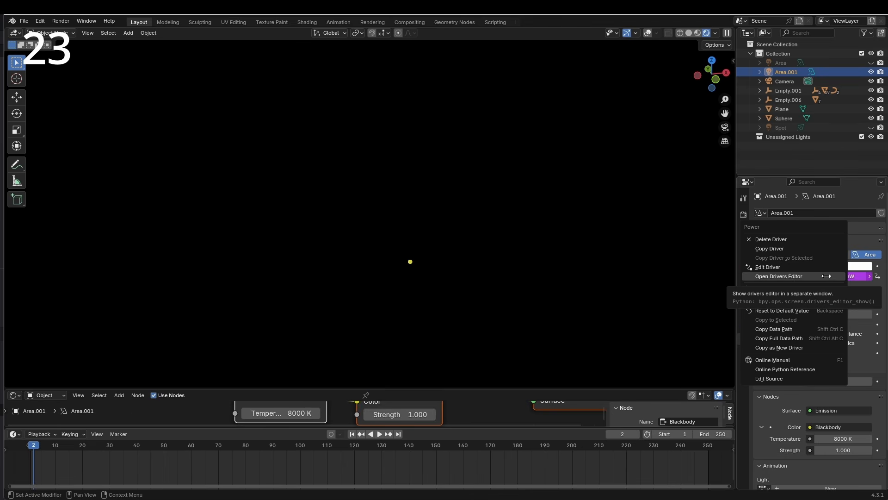
left_click(798, 276)
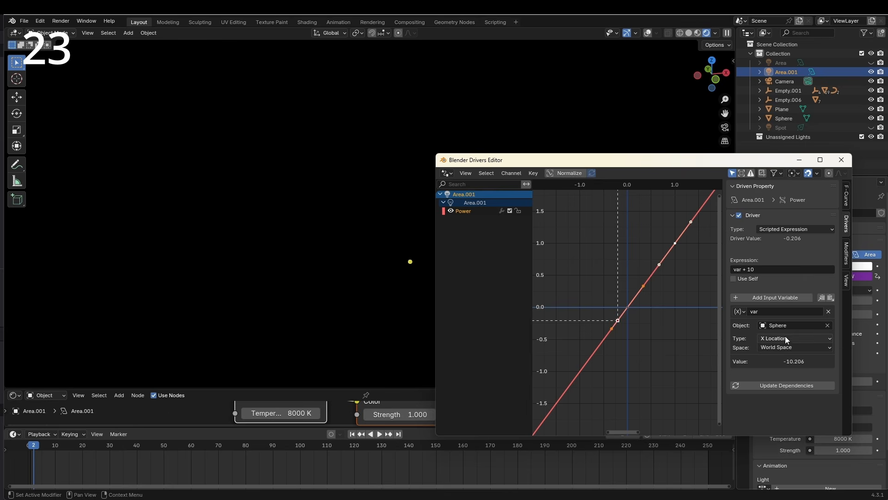
left_click_drag(724, 165, 767, 154)
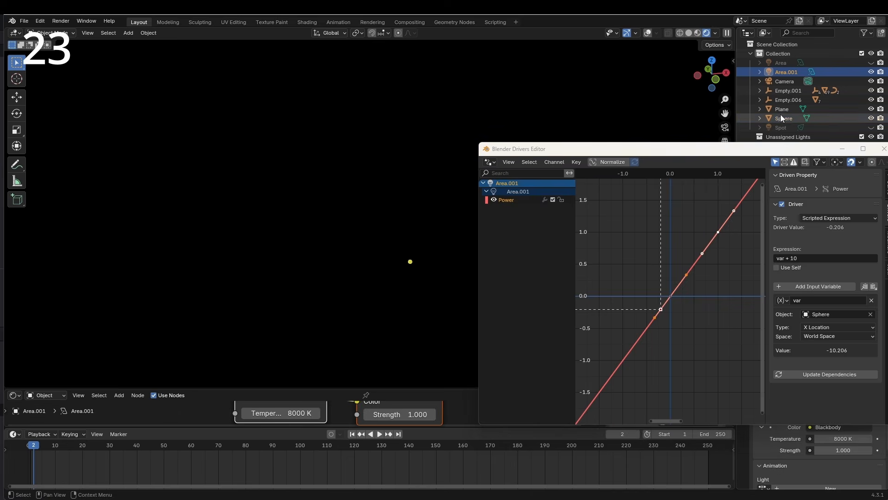
Step: Move the sphere along the X axis to change the driven light's power
left_click(781, 118)
key("g")
key("x")
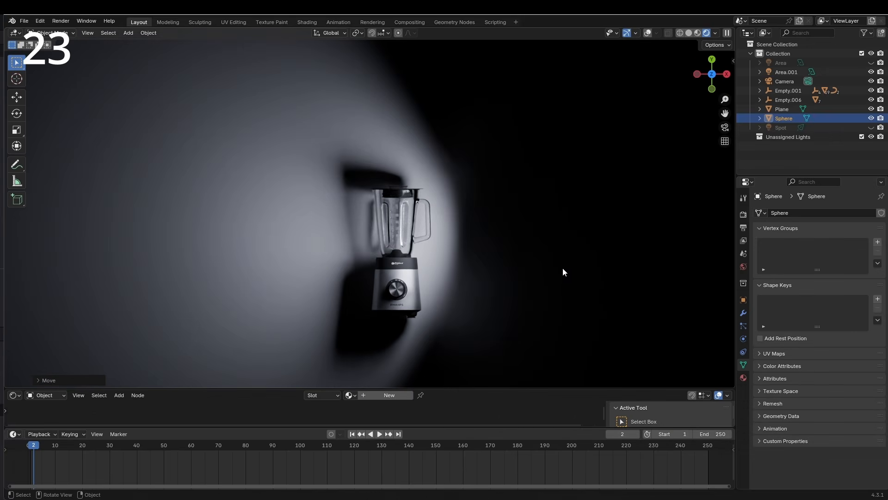
Step: Move the sphere along the X axis once more to vary the Area.001 light's brightness
key("g")
key("x")
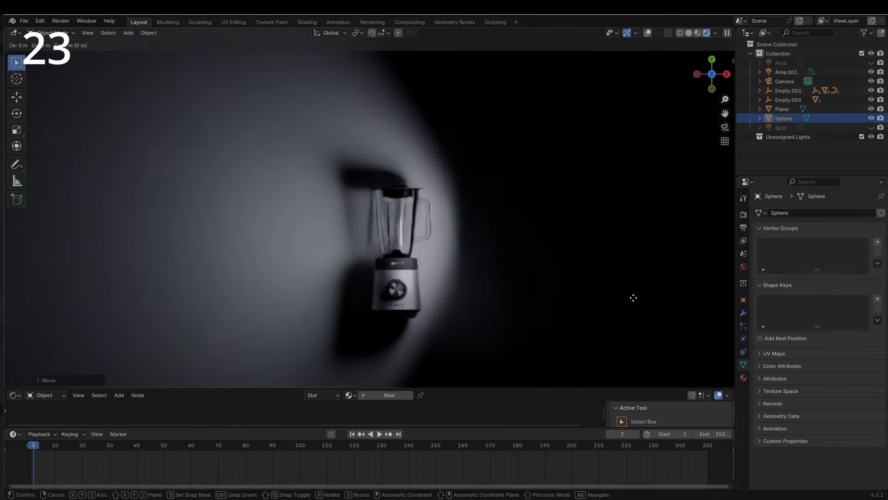
left_click(427, 93)
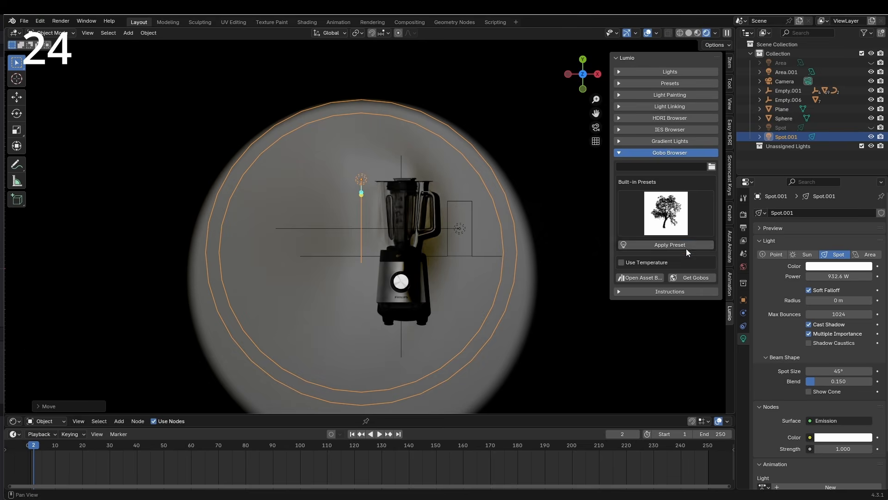
Step: Apply the built-in tree gobo preset to Spot.001 and set its Mapping node's scale to -0.510 on all axes
left_click(680, 245)
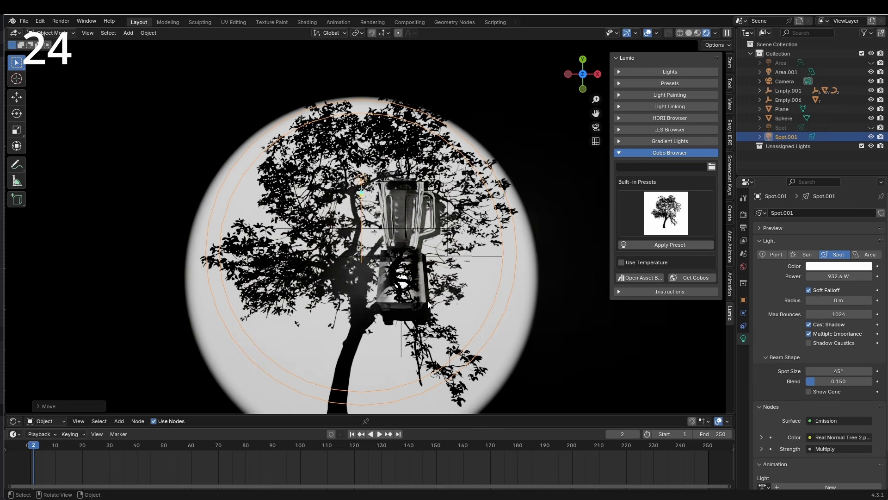
left_click_drag(345, 418, 320, 224)
middle_click_drag(232, 439, 274, 381)
scroll(285, 378, "up", 3)
left_click_drag(327, 386, 296, 402)
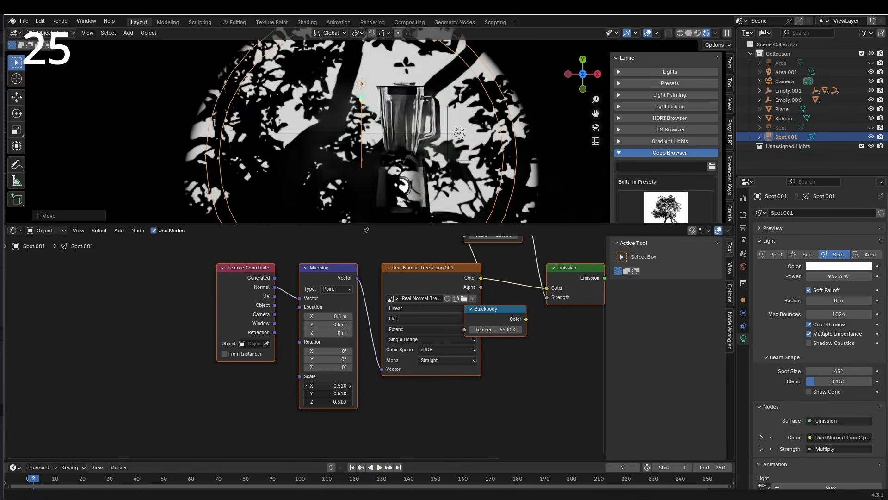
Step: Add a Value node that controls the gobo's Mapping scale, change its value, and adjust the Spot.001 light's radius
key("shift+a")
type("value")
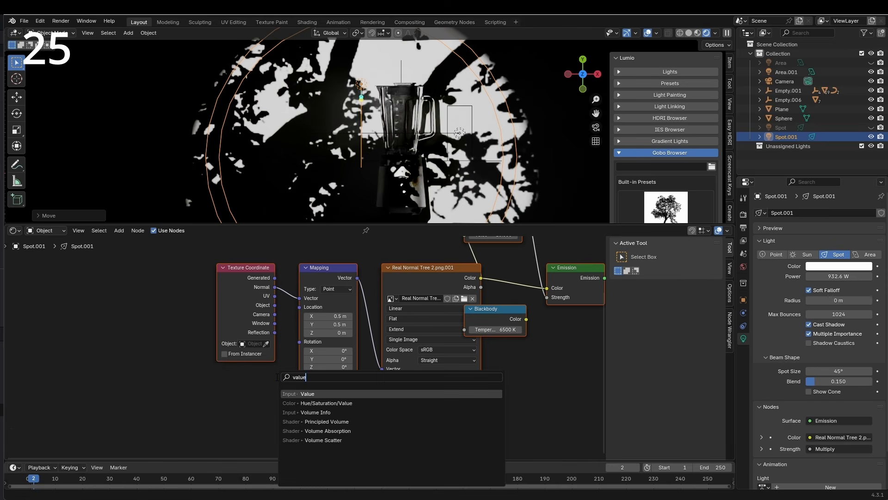
key("Return")
left_click(251, 393)
left_click_drag(249, 394, 299, 376)
left_click_drag(220, 405, 228, 406)
left_click_drag(838, 300, 852, 300)
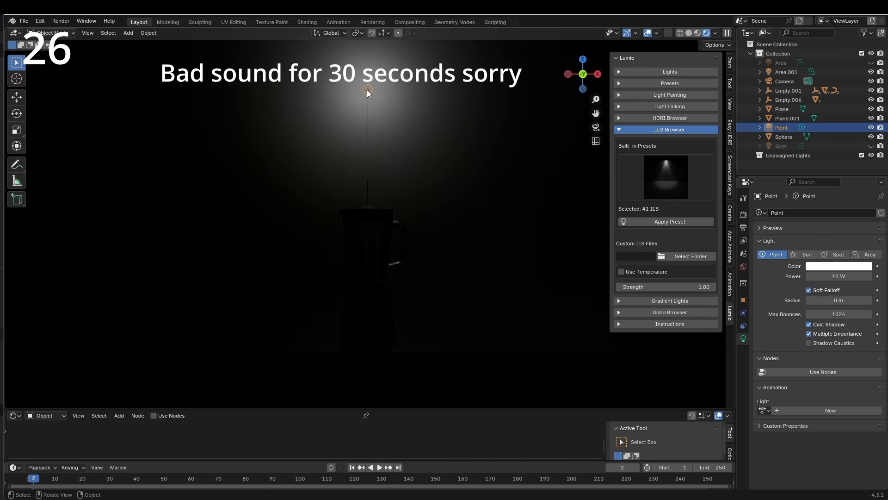
Step: Apply the built-in #1 IES preset to the Point light
left_click(673, 221)
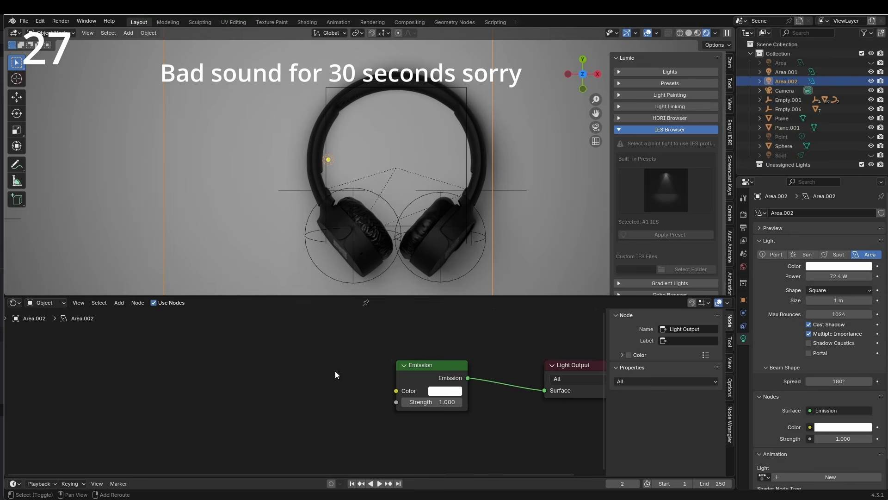
Step: Add a Gradient Texture node to the Area.002 light and connect its Color to the Emission strength
key("shift+a")
type("grad")
key("Return")
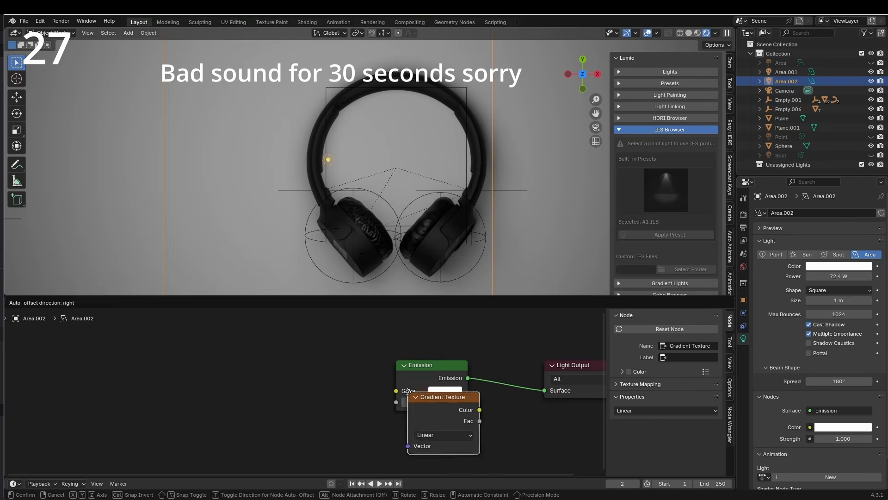
left_click(288, 378)
left_click_drag(313, 381, 395, 402)
Step: Insert a Map Range node between the Gradient Texture and the Emission strength
key("shift+a")
type("map")
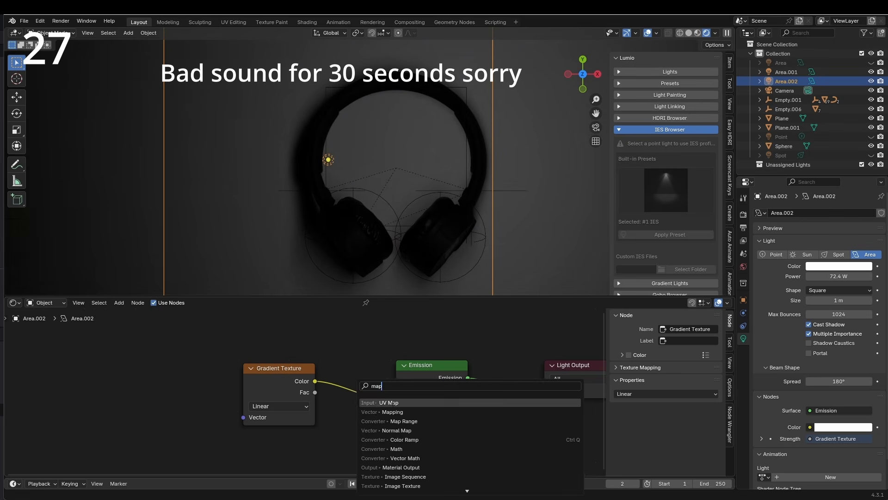
left_click(403, 421)
left_click(413, 436)
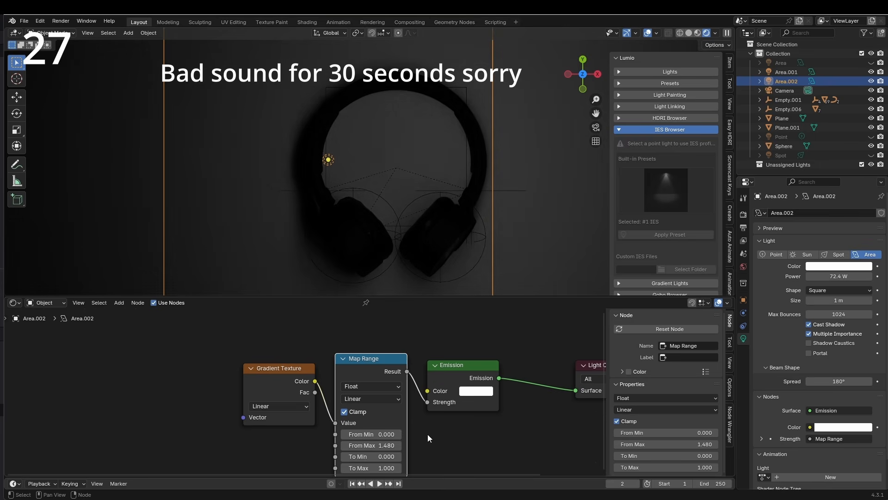
Step: Reduce the Area.002 light's spread to 0.000014° and adjust the Map Range node's From Min
left_click_drag(847, 382, 779, 381)
left_click_drag(387, 434, 417, 433)
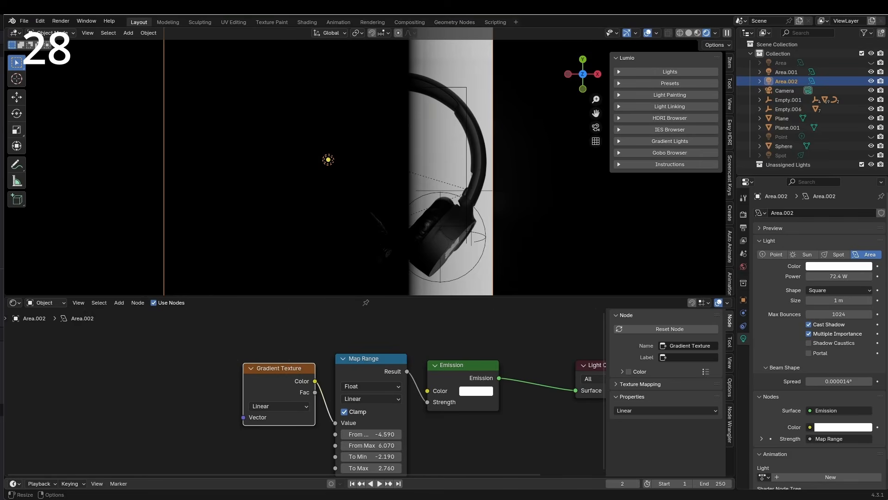
Step: Assign an Environment Texture to the world's background color and open an HDRI image for it
left_click(743, 268)
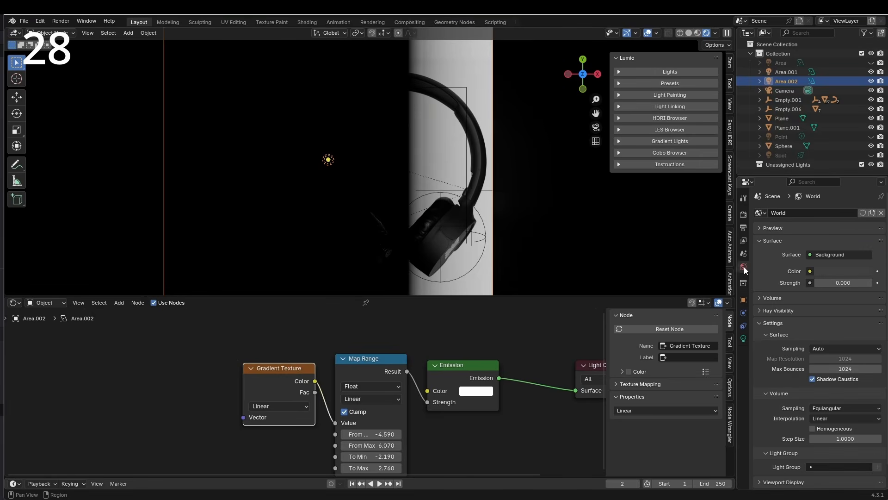
left_click(809, 271)
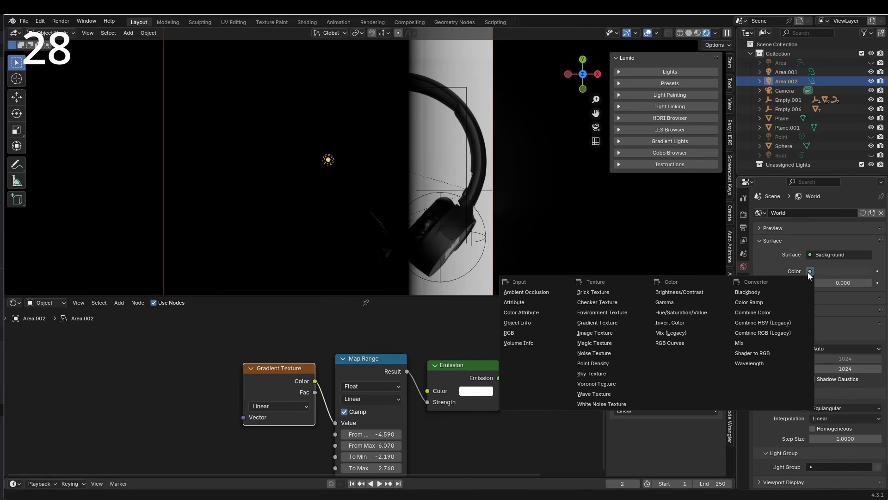
left_click(621, 313)
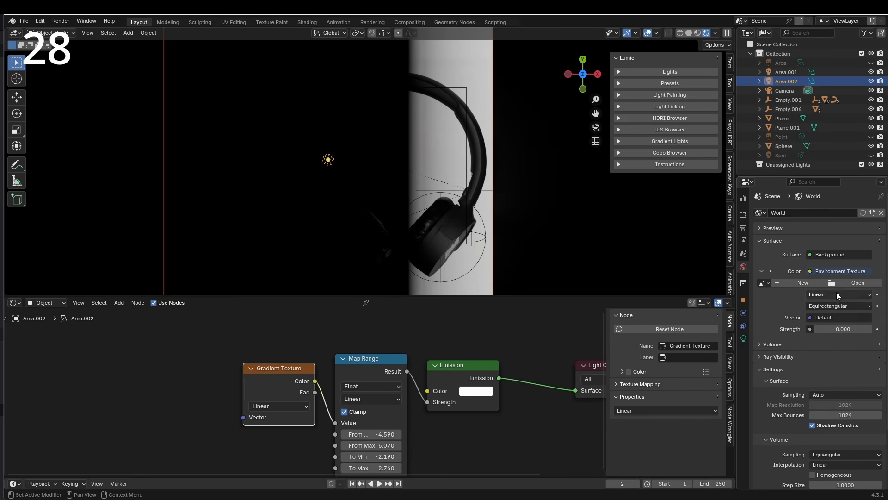
left_click(845, 285)
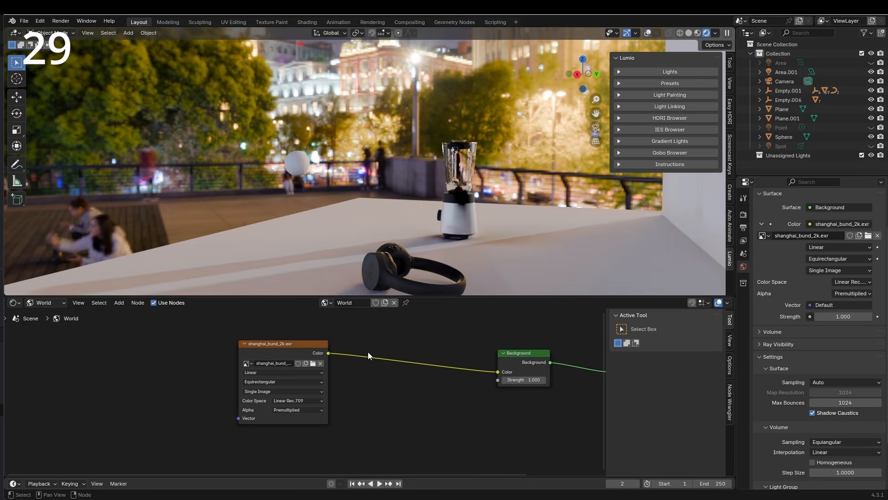
Step: Add a Texture Coordinate node before the shanghai_bund_2k.exr environment texture in the world nodes
middle_click_drag(368, 355, 441, 352)
key("shift+a")
type("texture c")
key("Return")
left_click(124, 338)
Step: Add a Mix Color node between the coordinates and the HDRI texture and set its blending mode to Subtract
key("shift+a")
type("mix c")
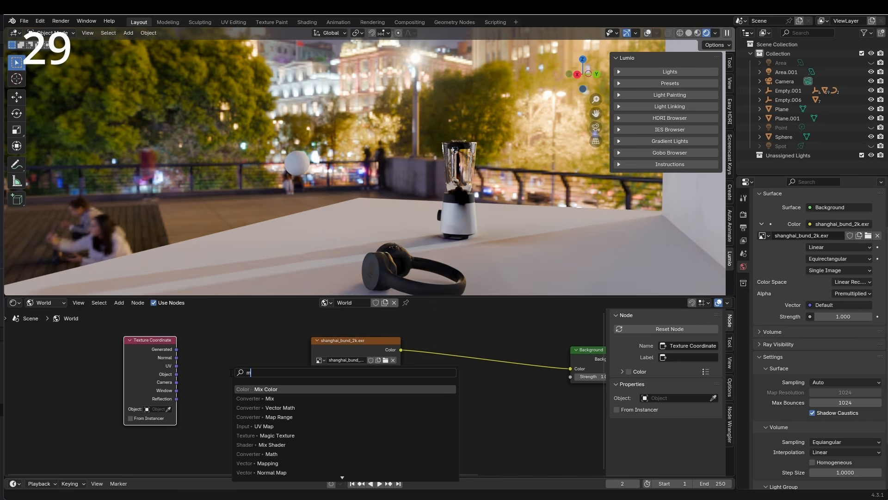
key("Return")
left_click(234, 367)
left_click(244, 374)
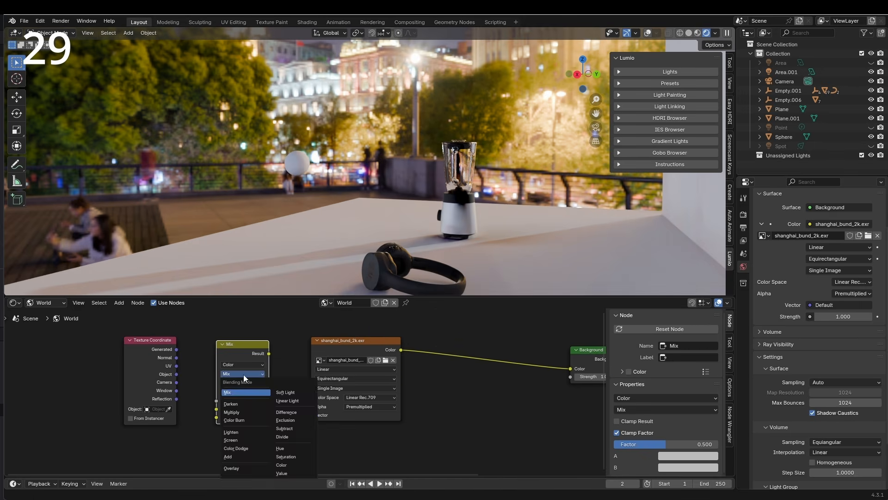
left_click(278, 430)
Step: Feed Generated coordinates into Subtract's A and a new Noise Texture's Color into B, and connect the Result to the HDRI's Vector
left_click_drag(176, 349, 220, 413)
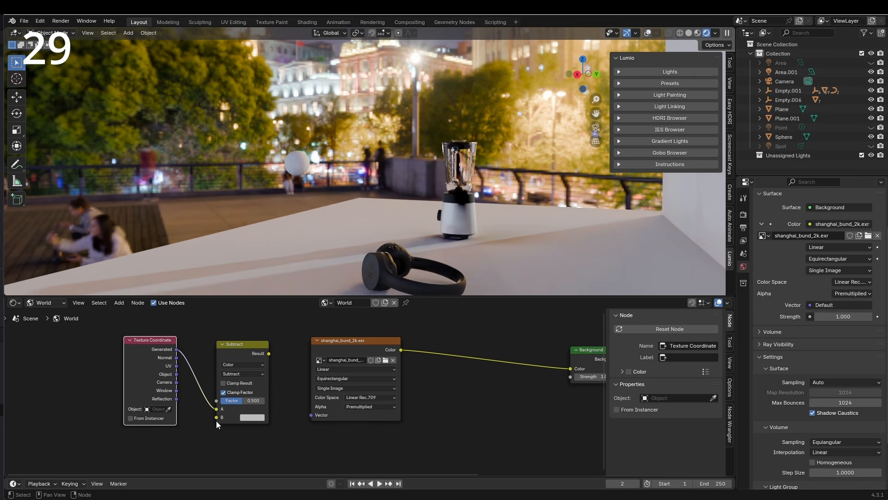
middle_click_drag(222, 414, 245, 368)
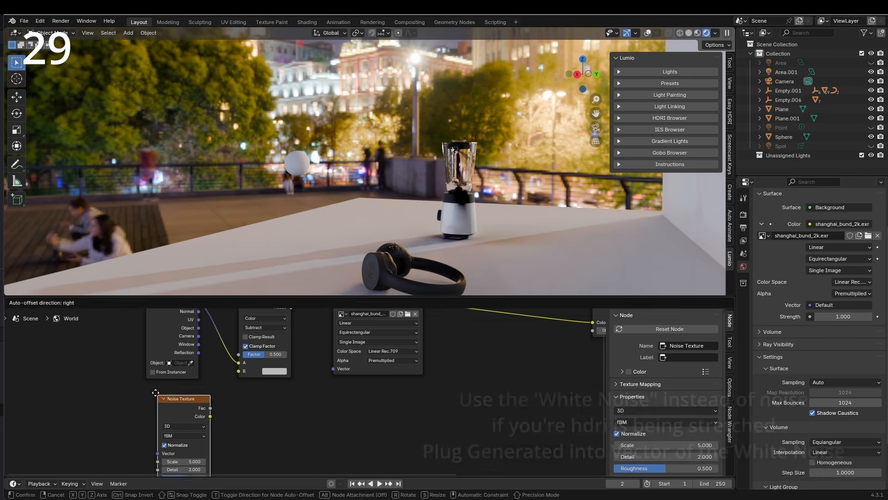
left_click(153, 387)
left_click_drag(206, 406, 235, 376)
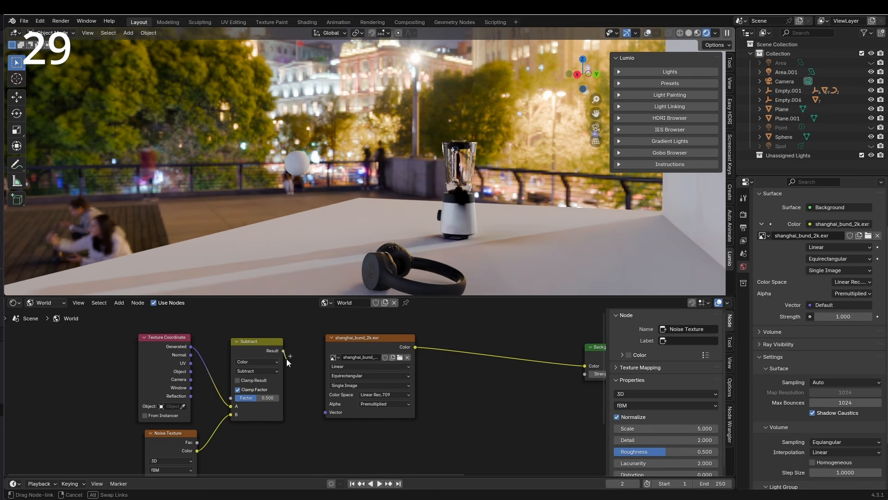
left_click_drag(283, 350, 326, 416)
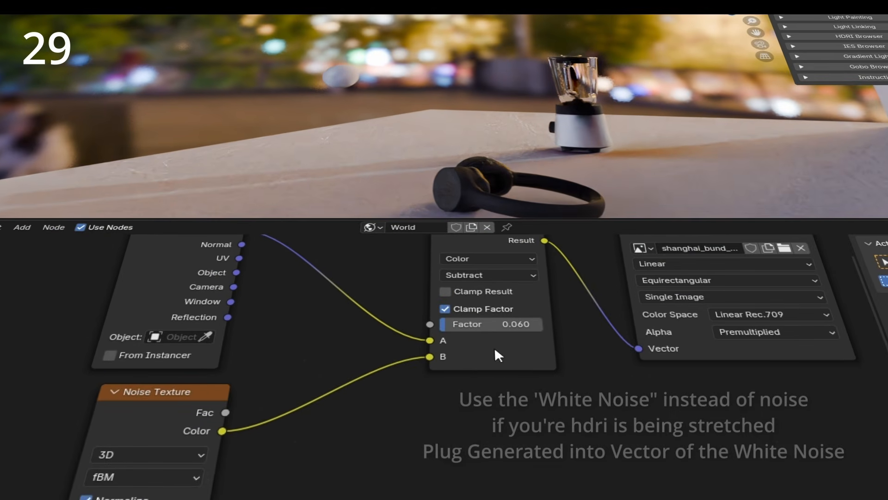
Step: Set the Noise Texture's scale to 10000 to blur the HDRI background
middle_click_drag(448, 379, 454, 359)
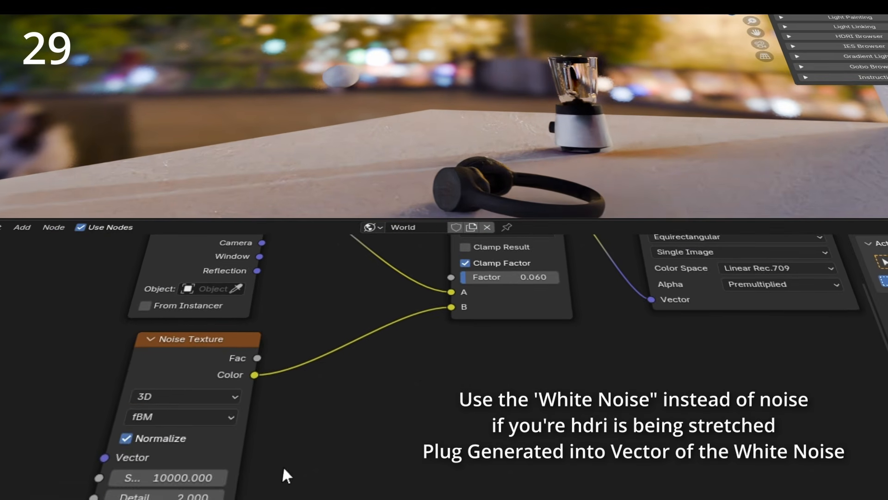
middle_click_drag(483, 330, 434, 428)
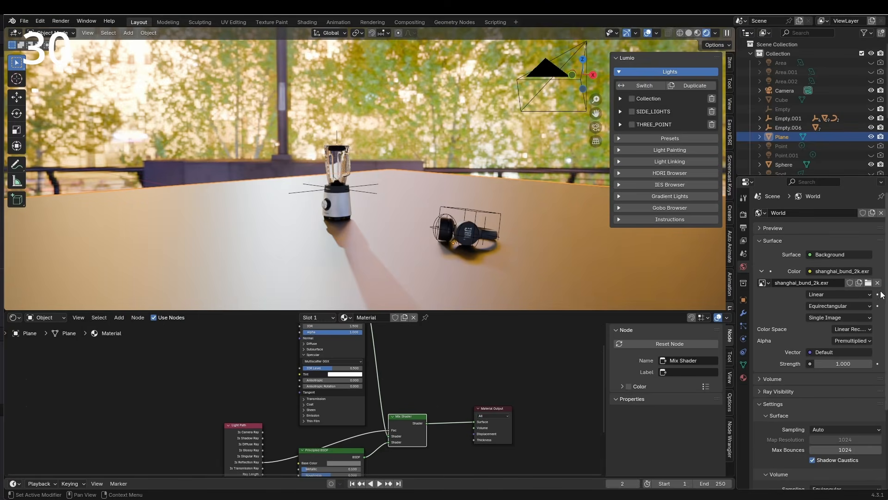
Step: Unlink the HDRI image from the world's color and replace the Environment Texture with a Sky Texture
left_click(880, 284)
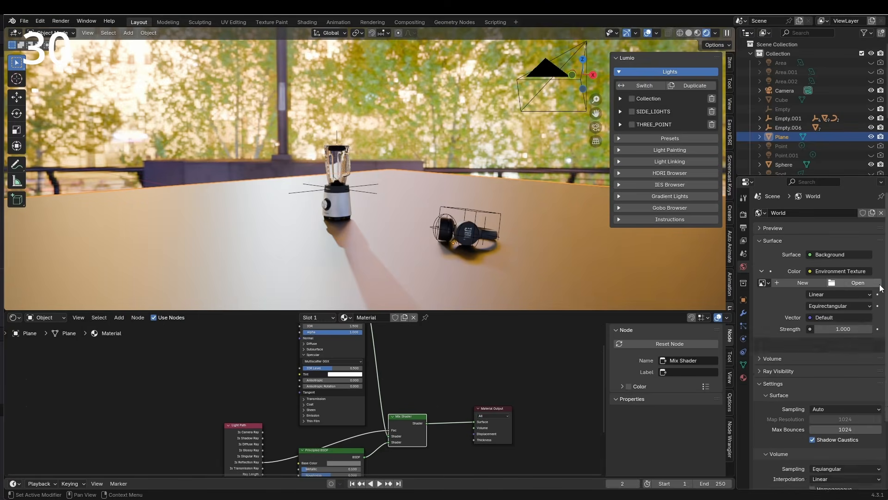
left_click(810, 272)
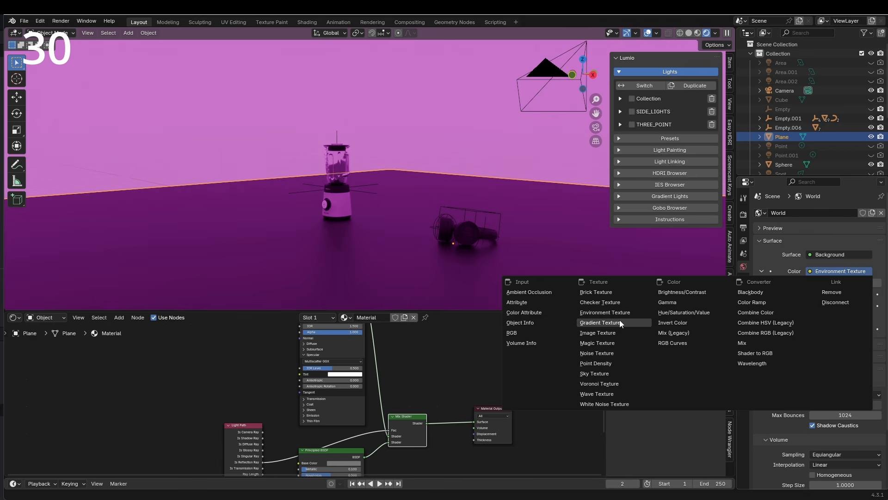
left_click(614, 373)
scroll(499, 222, "down", 3)
middle_click_drag(485, 219, 510, 264)
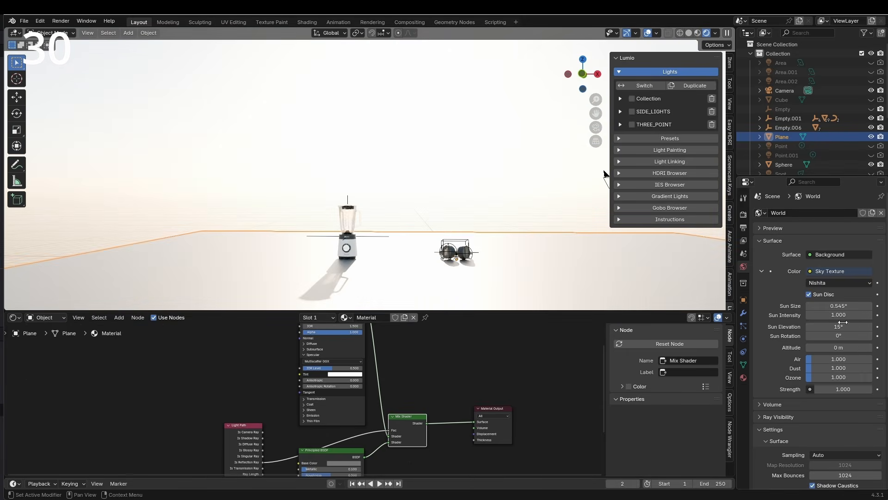
Step: Try out the Sky Texture's sun size and air settings and raise the sun elevation to 90°
left_click_drag(838, 306, 870, 306)
left_click_drag(811, 360, 852, 359)
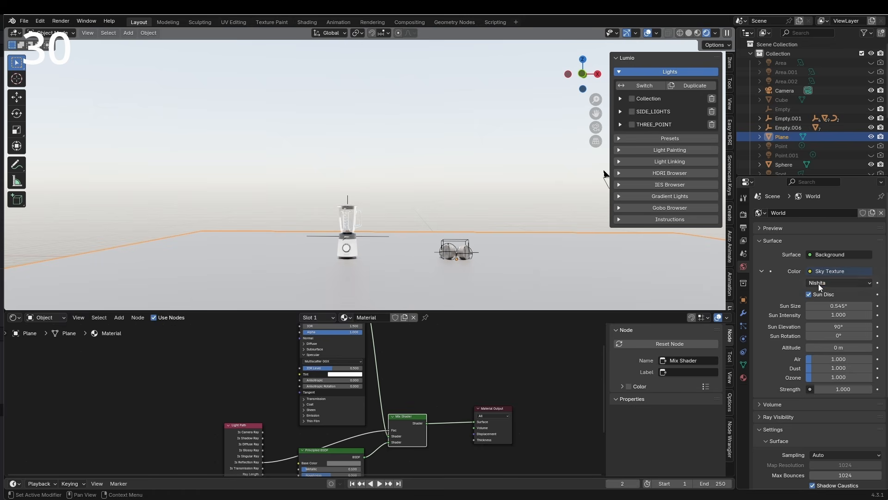
Step: Compare the Preetham and Hosek / Wilkie sky types and return the sky to Nishita
left_click(820, 286)
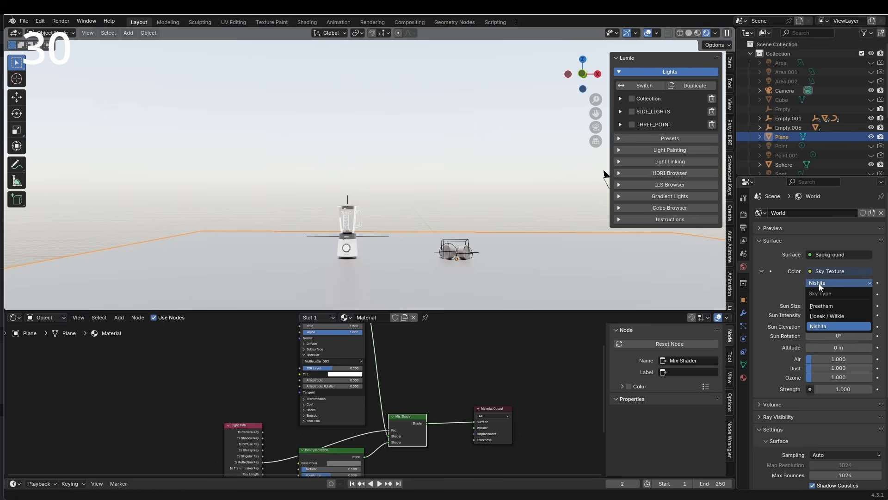
left_click(822, 305)
left_click(817, 285)
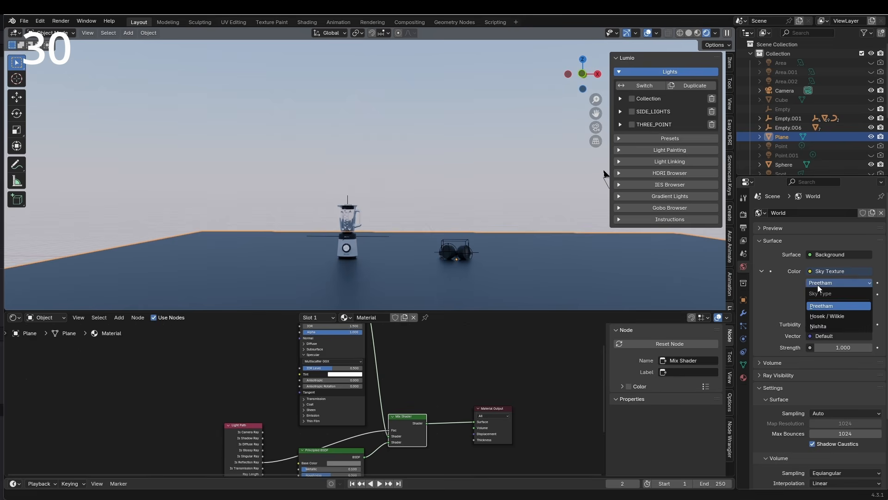
left_click(834, 314)
left_click(828, 284)
left_click(831, 326)
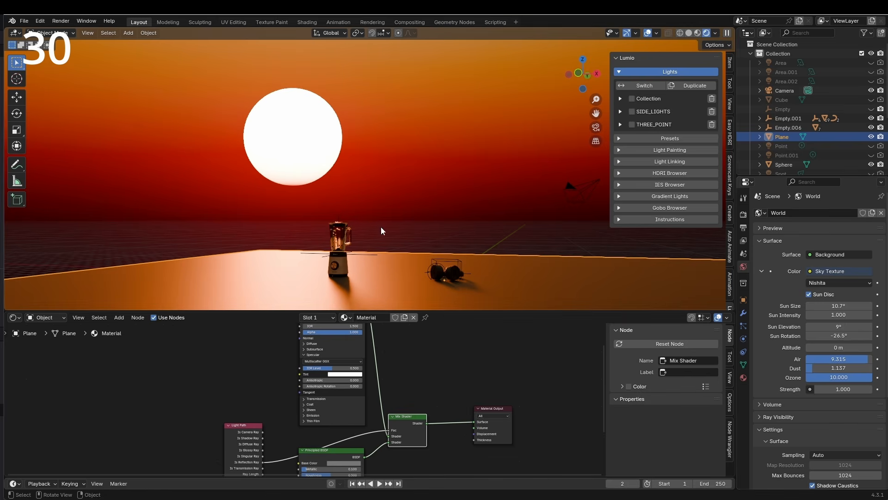
Step: Set the Nishita sky's air to 0.959 and dust to 0.178, and adjust the sun rotation
left_click_drag(854, 360, 849, 379)
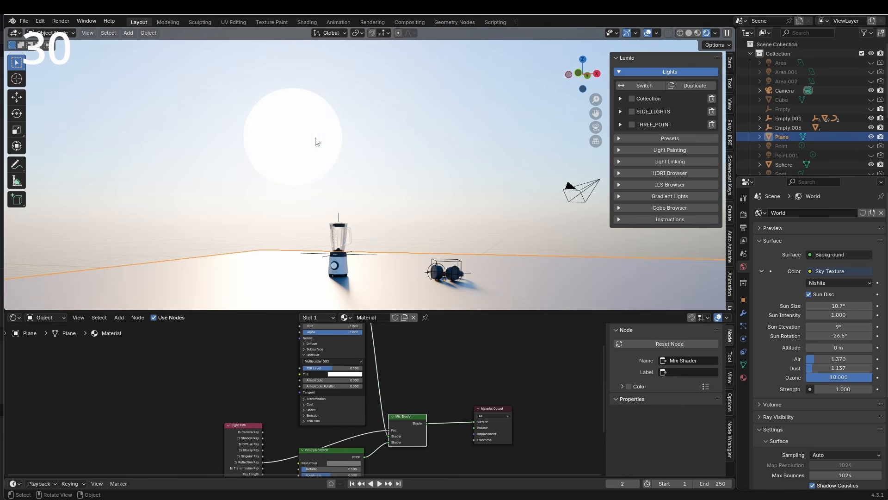
left_click_drag(810, 368, 800, 368)
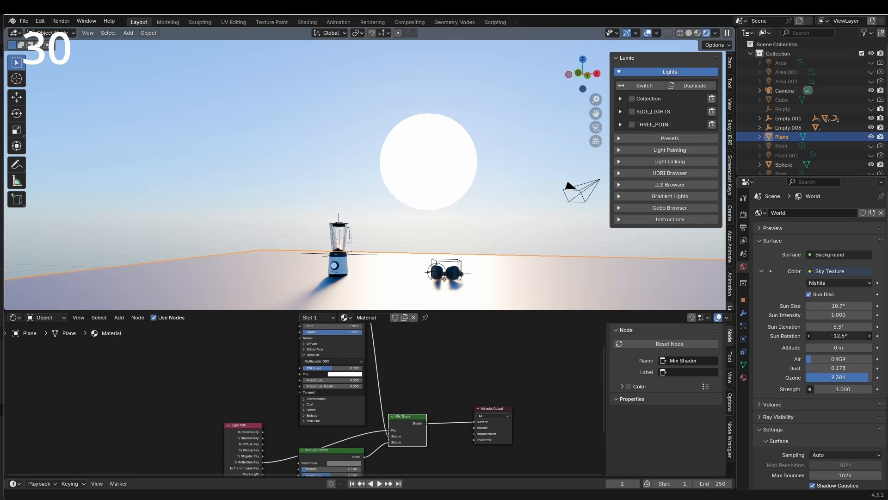
left_click_drag(838, 336, 830, 336)
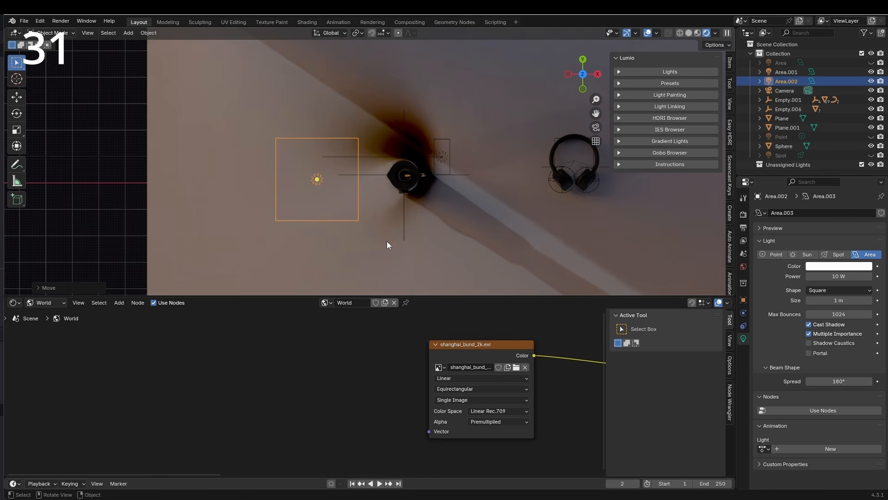
Step: Give the Area.002 light a Track To constraint targeting the kitchen blender, and duplicate the tracking light to the blender's opposite side
left_click(743, 325)
left_click(802, 215)
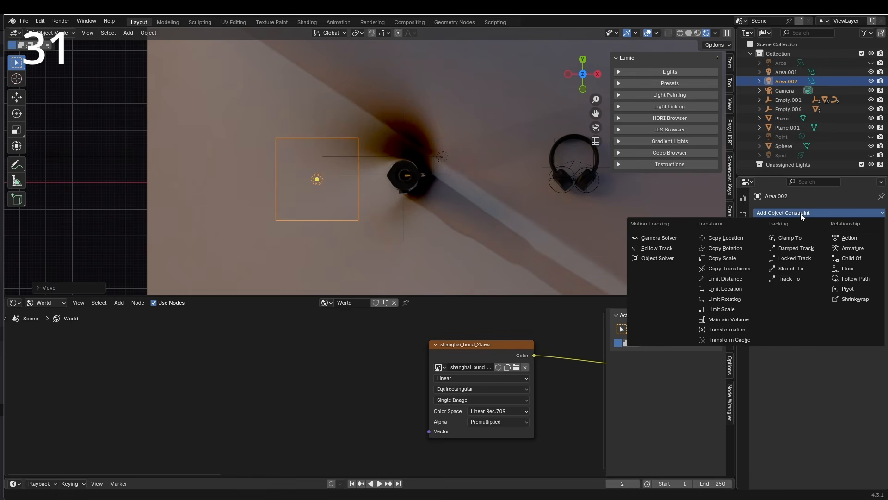
left_click(799, 279)
left_click(867, 242)
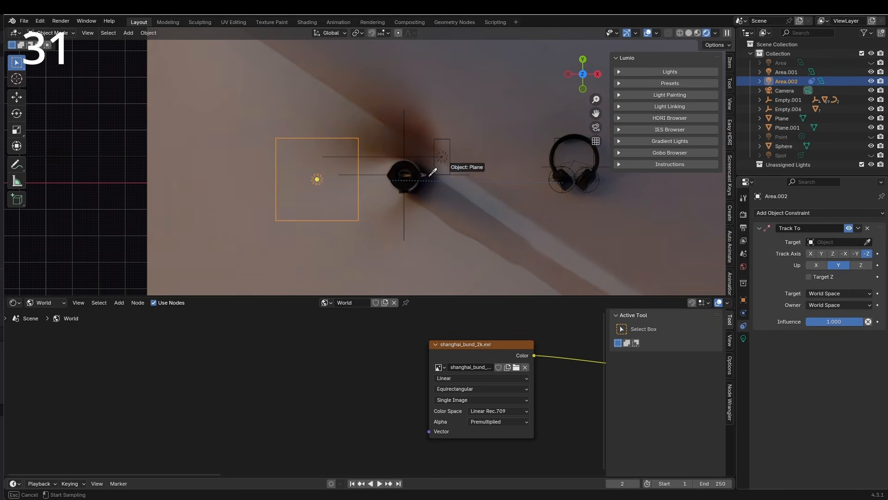
left_click(408, 164)
middle_click_drag(407, 165, 449, 154)
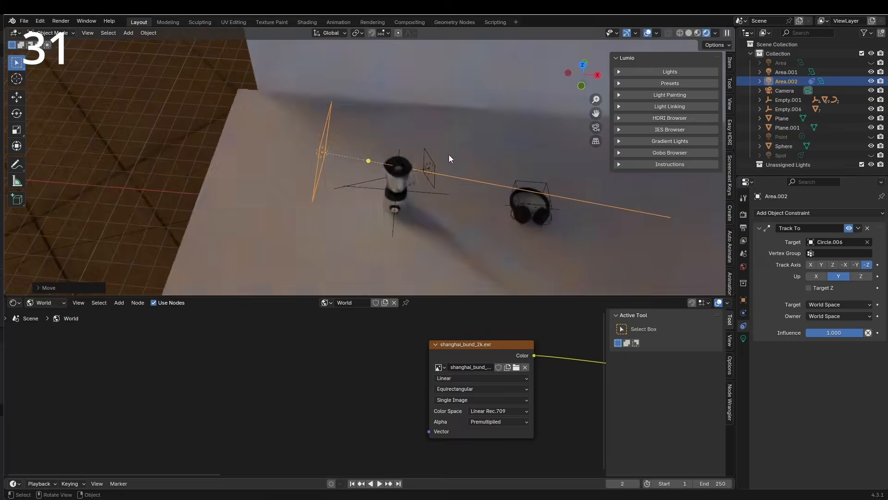
key("shift+d")
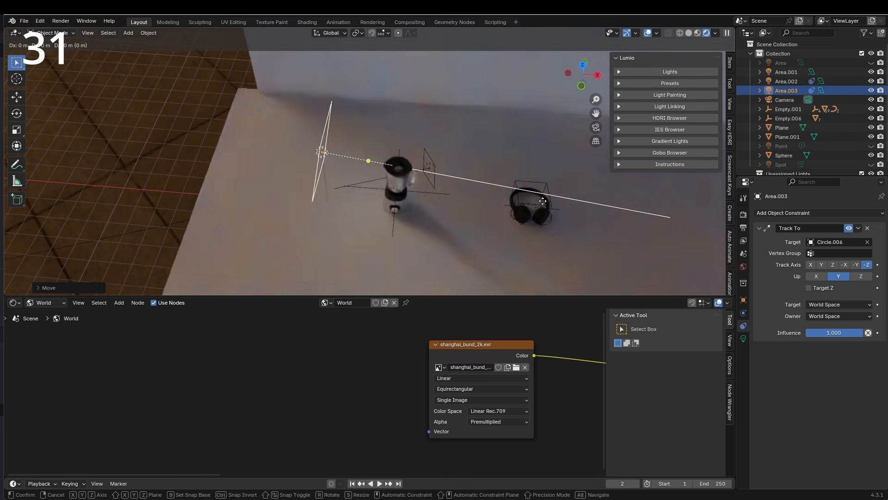
left_click(615, 164)
Step: Add an empty at the kitchen blender and scale it up
key("shift+a")
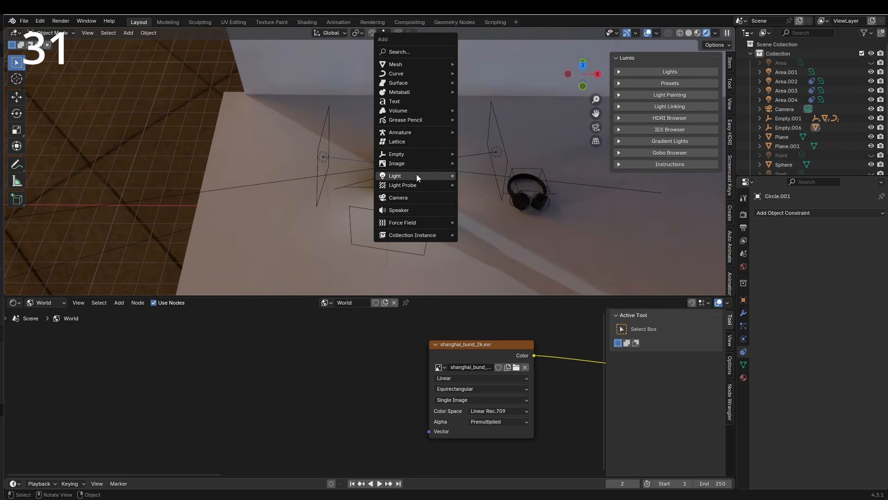
mouse_move(420, 153)
left_click(487, 154)
key("s")
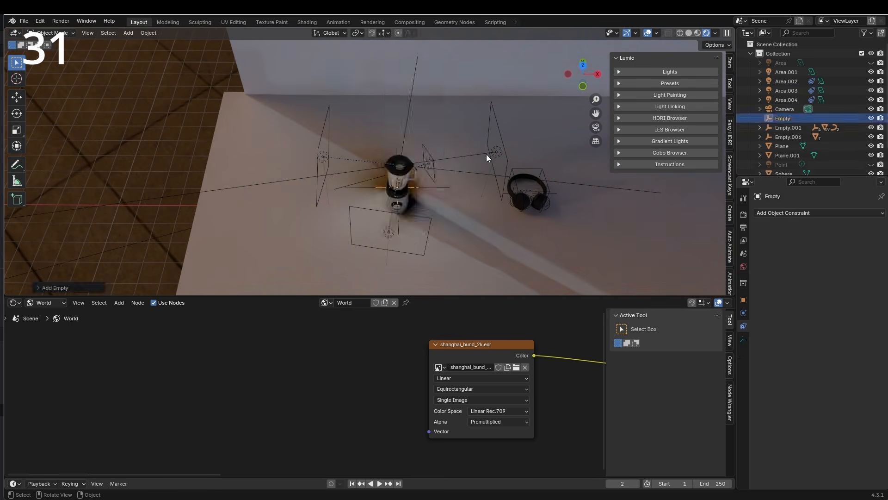
left_click(150, 174)
Step: Parent the three tracking area lights around the kitchen blender to the new empty using the Object option
left_click(498, 151)
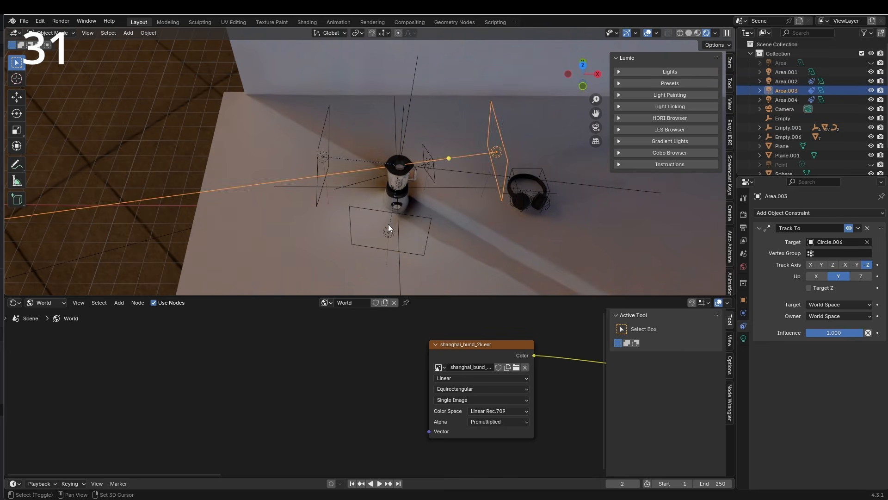
left_click(388, 224, "shift")
left_click(324, 150, "shift")
middle_click_drag(323, 150, 413, 132)
left_click(400, 133, "shift")
scroll(413, 132, "up", 4)
key("ctrl+p")
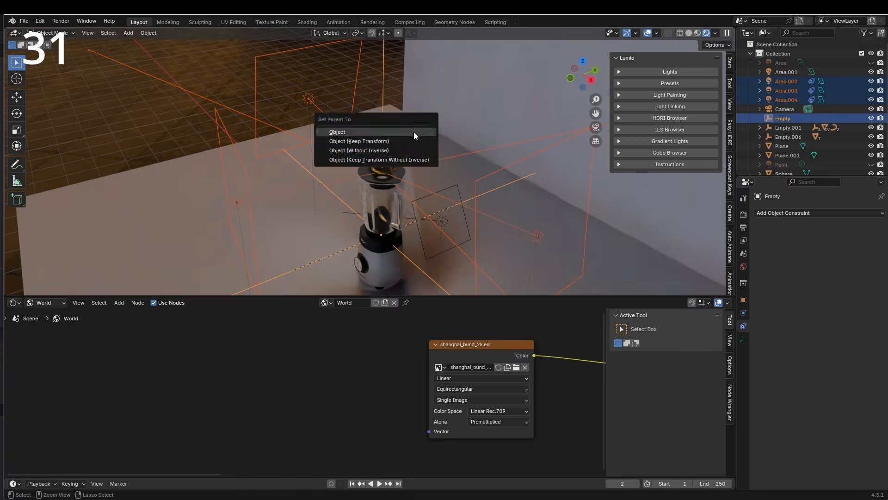
left_click(381, 136)
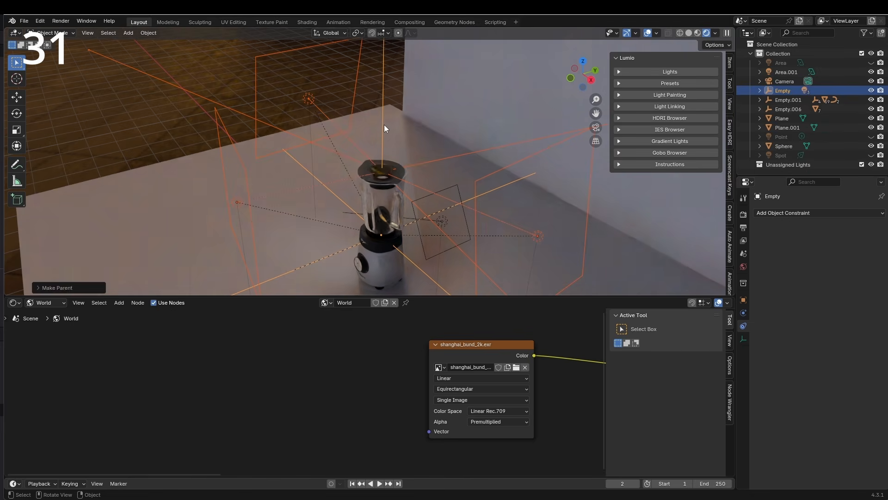
Step: Rotate the empty about the global Z axis and move it together with its parented lights
left_click(384, 124)
key("r")
key("z")
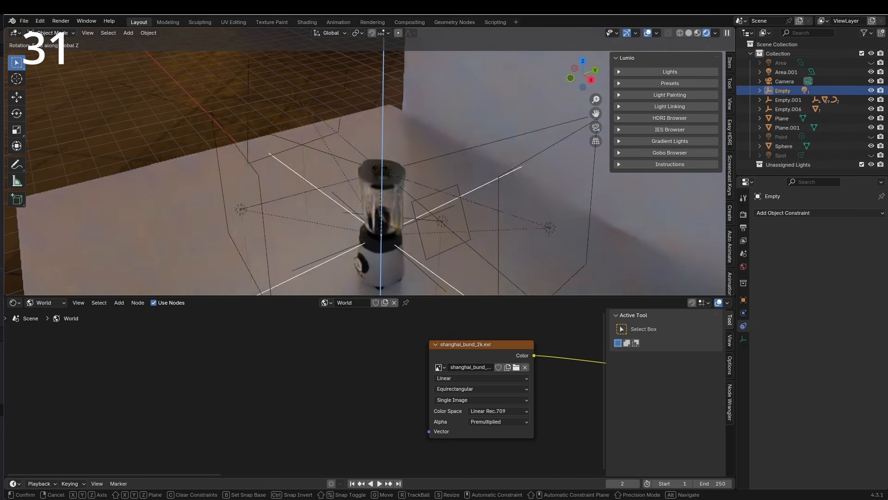
left_click(385, 152)
key("g")
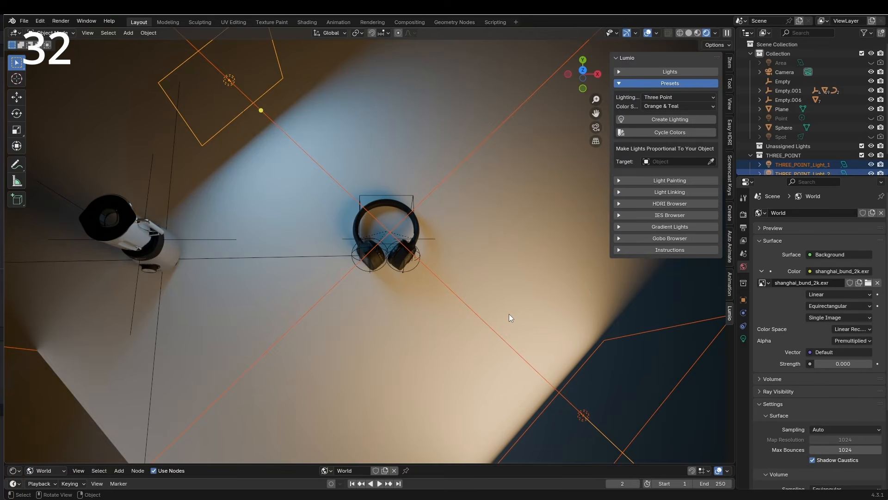
scroll(482, 338, "down", 2)
middle_click_drag(483, 339, 553, 228)
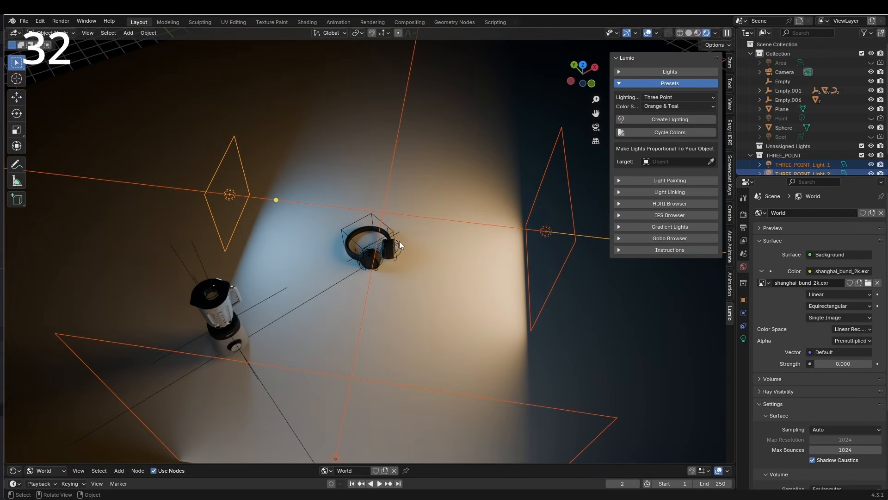
middle_click_drag(556, 283, 491, 263)
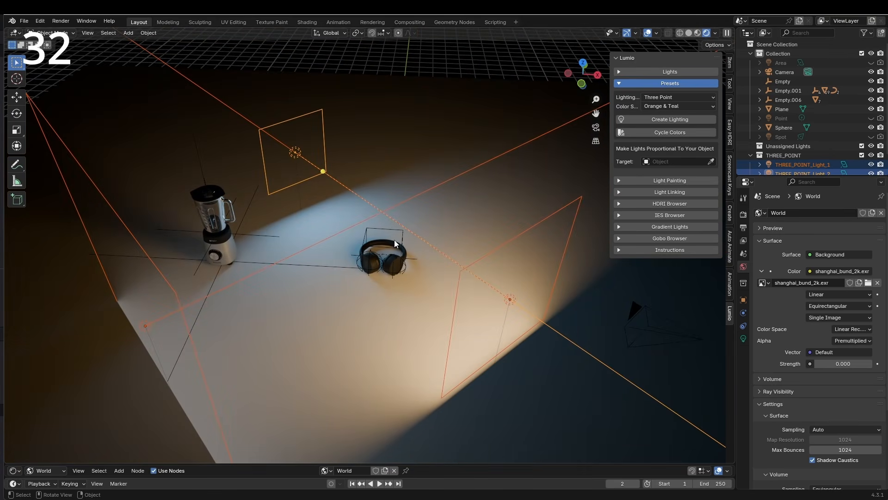
middle_click_drag(360, 248, 265, 276)
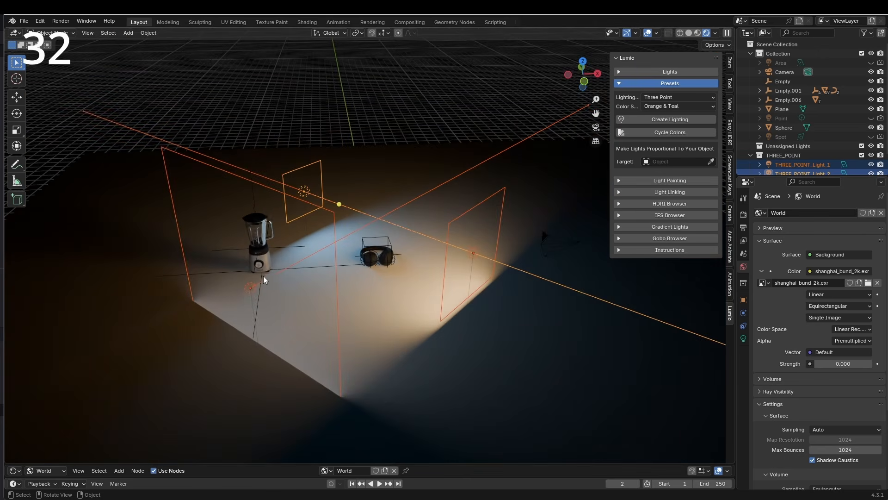
scroll(354, 290, "up", 3)
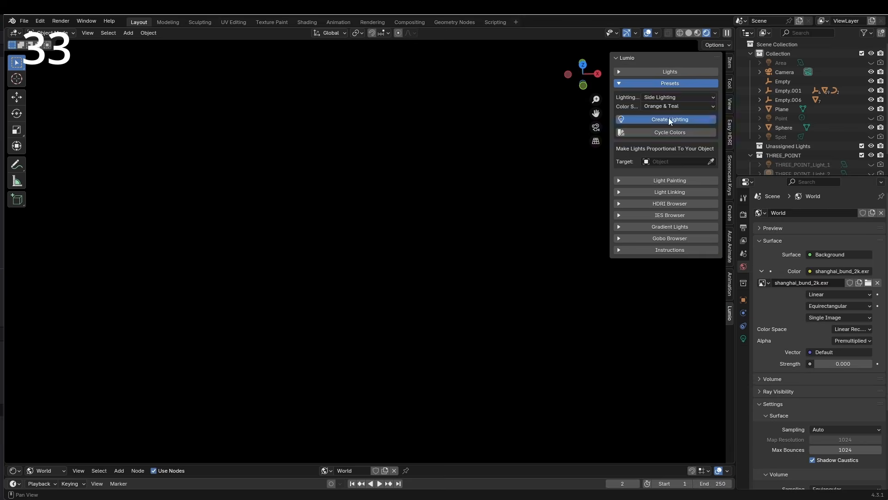
Step: Create the Side Lighting preset with the Orange & Teal color scheme, and enable the Collection light group
left_click(669, 119)
mouse_move(520, 304)
middle_mouse_down()
mouse_move(518, 255)
mouse_move(520, 301)
middle_mouse_up()
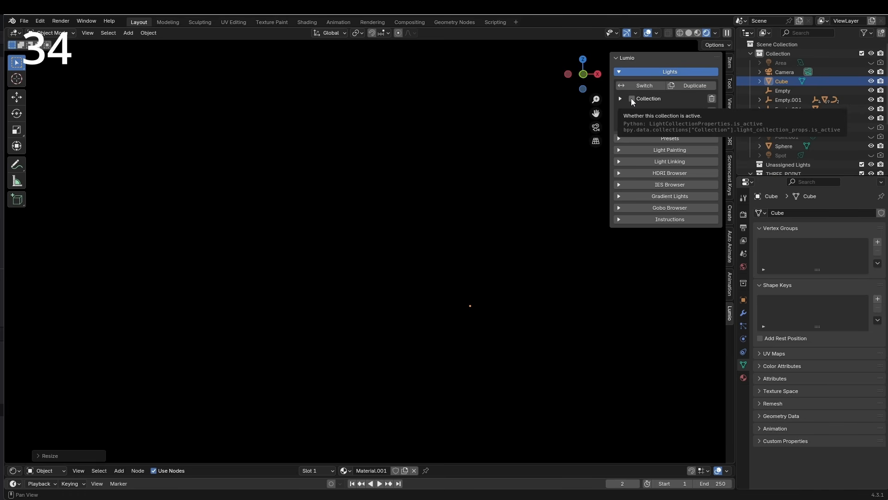
left_click(631, 98)
Step: Enlarge the node editor, then raise the new area light along Z high above the floor and scale it up
left_click_drag(471, 464, 470, 306)
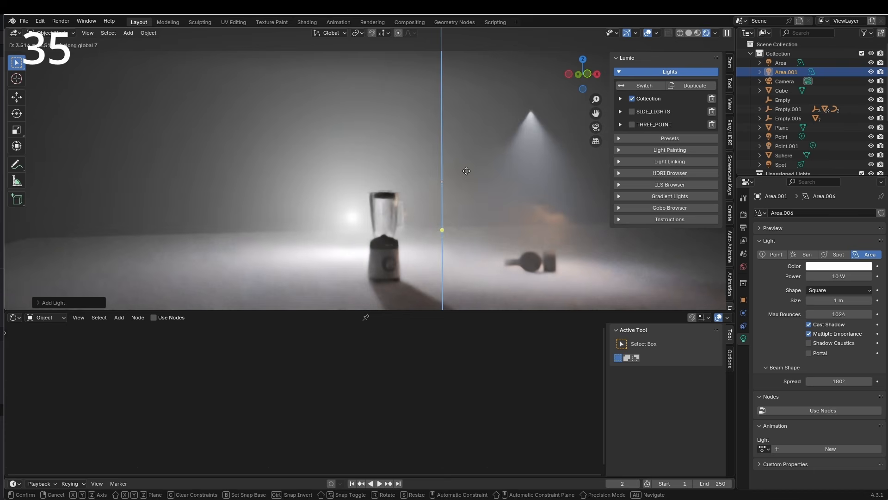
left_click(468, 97)
key("s")
left_click(620, 285)
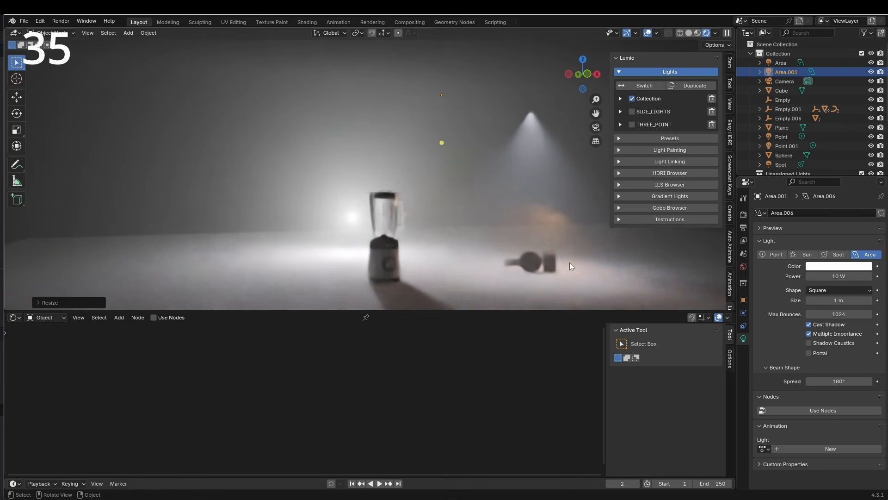
key("g")
key("z")
left_click(341, 138)
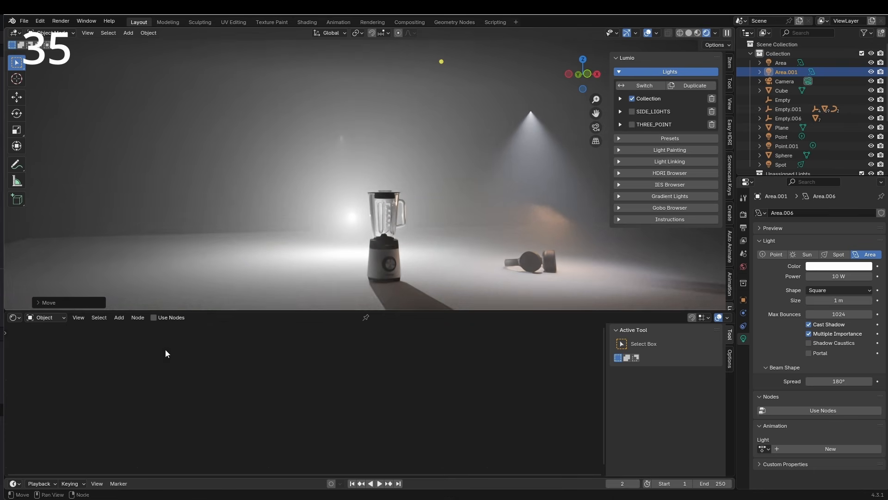
Step: Enable nodes on the area light, add a Voronoi Texture and connect its Distance output to the Emission strength
left_click(154, 317)
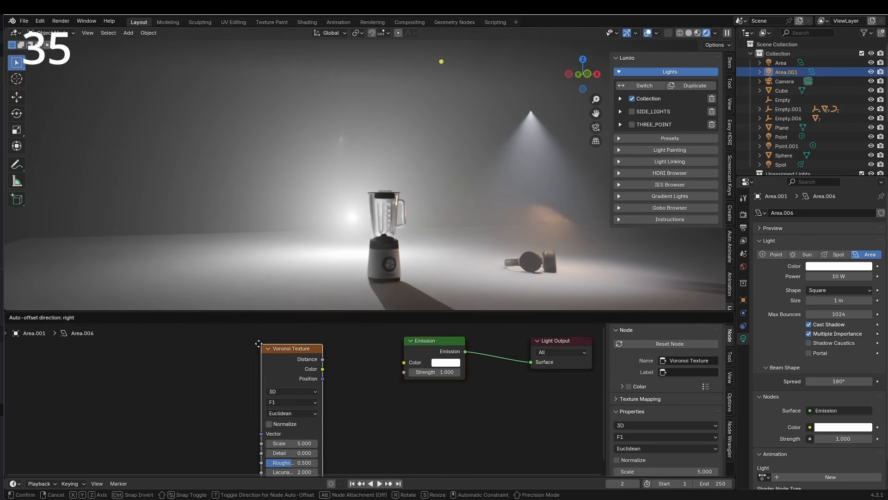
left_click(202, 336)
scroll(259, 359, "down", 1)
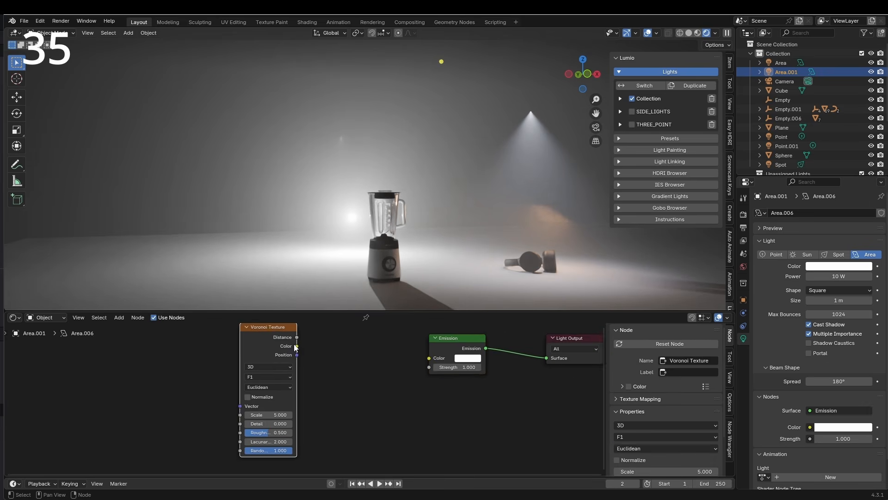
left_click_drag(297, 342, 423, 370)
Step: Set the area light's power to 10000 W and its beam spread to 0°
scroll(383, 377, "up", 1)
left_click(828, 277)
type("10000")
key("Return")
left_click(848, 381)
type("0")
key("Return")
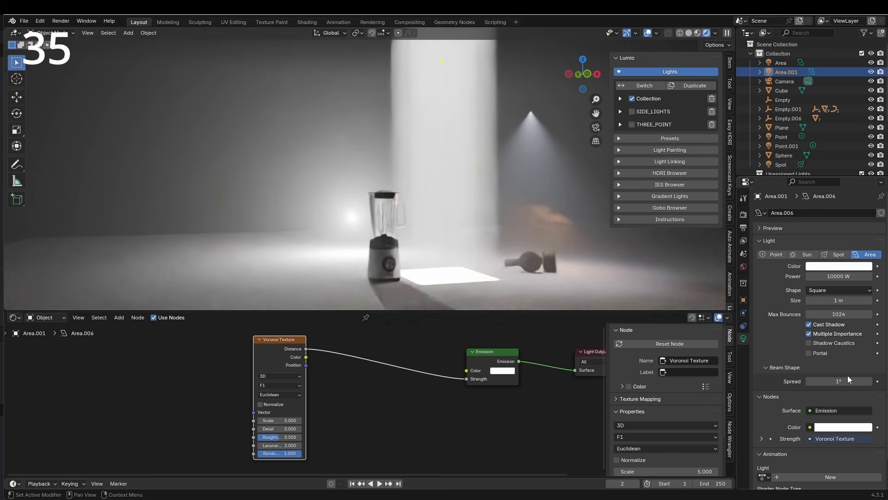
Step: Set the Voronoi Texture's scale to 1
scroll(293, 416, "up", 2)
mouse_move(277, 428)
left_mouse_down()
mouse_move(305, 427)
mouse_move(288, 424)
left_mouse_up()
left_click(287, 424)
type("1")
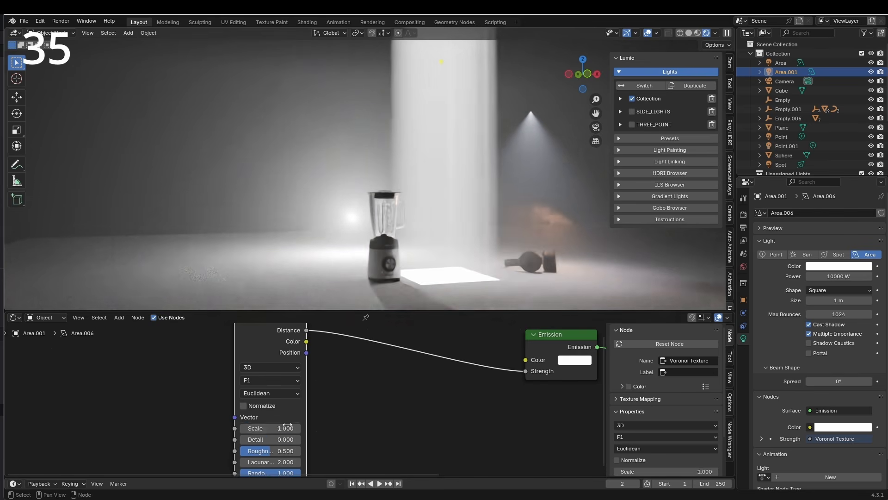
key("Return")
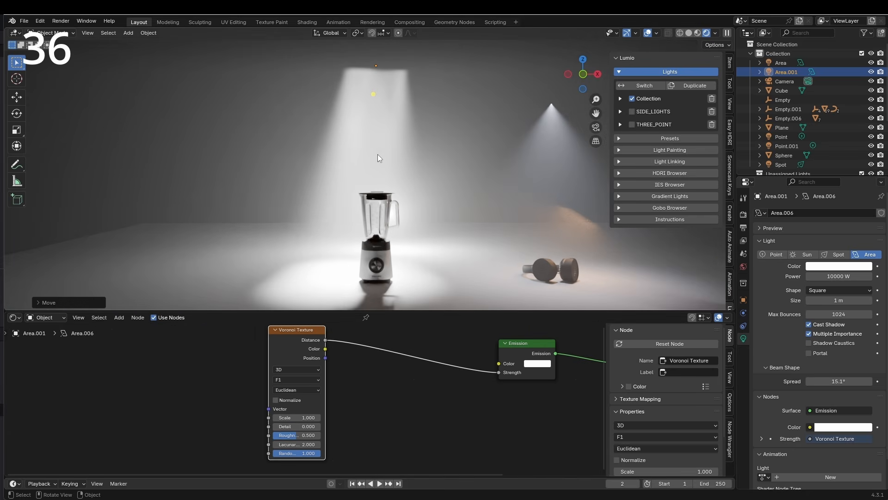
Step: Insert a Color Ramp between the Voronoi Texture and the Emission strength, and shift its black stop toward the white one
key("shift+a")
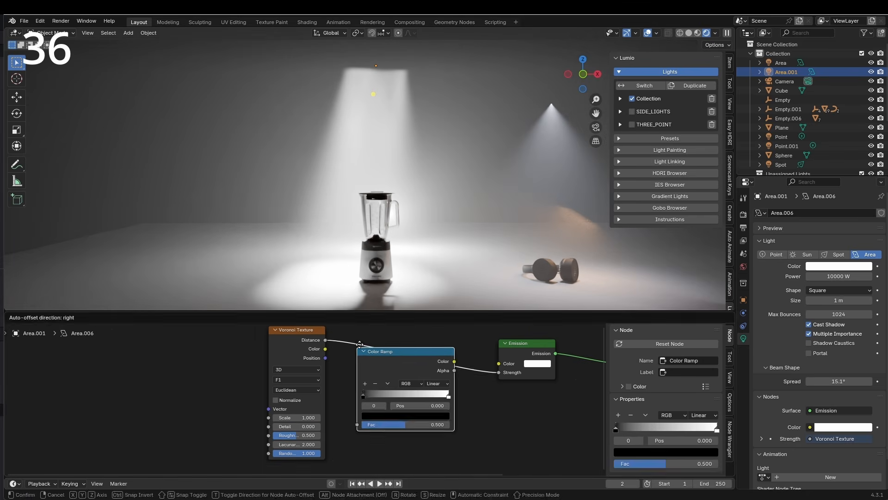
left_click(357, 342)
left_click_drag(364, 387, 400, 386)
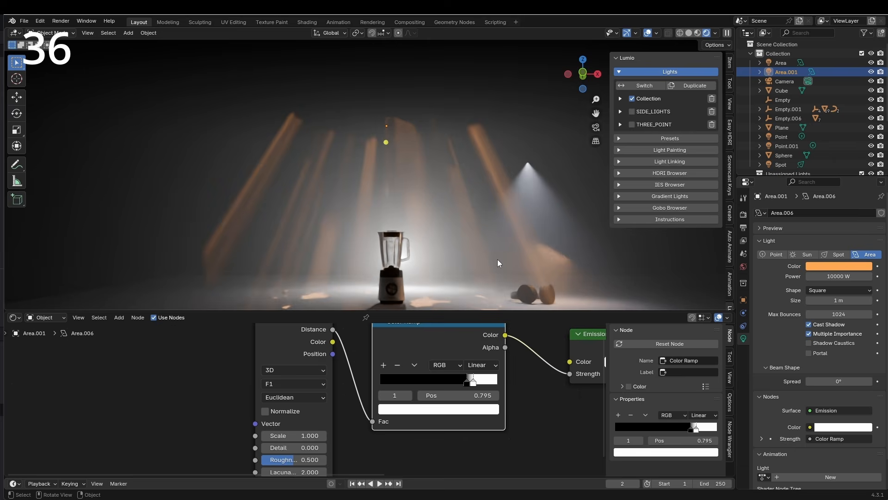
scroll(498, 260, "up", 3)
middle_click_drag(501, 265, 496, 226, "shift")
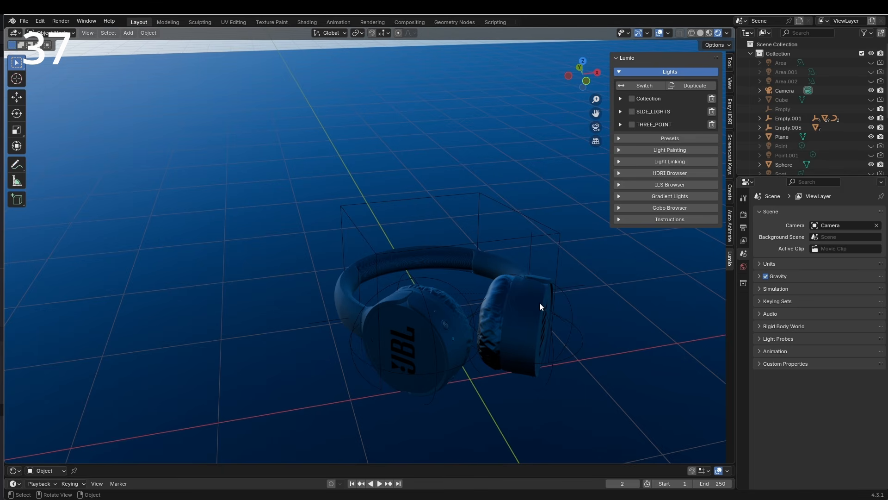
Step: Add a Volume light probe around the headphones and raise it about 0.66 m along the global Z axis
key("shift+a")
mouse_move(456, 313)
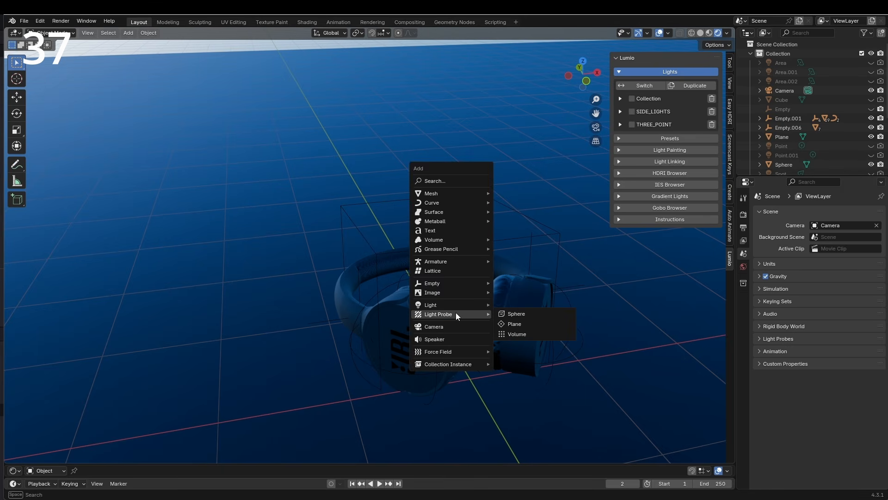
left_click(521, 333)
key("g")
key("z")
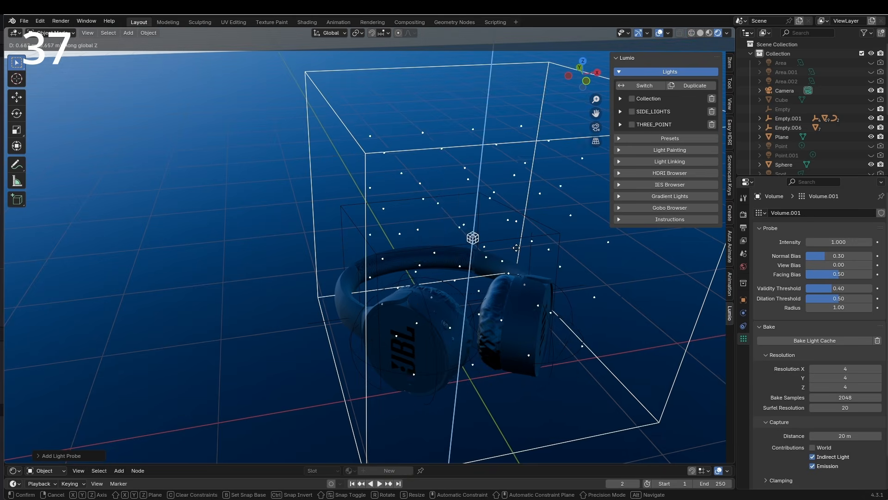
left_click(517, 249)
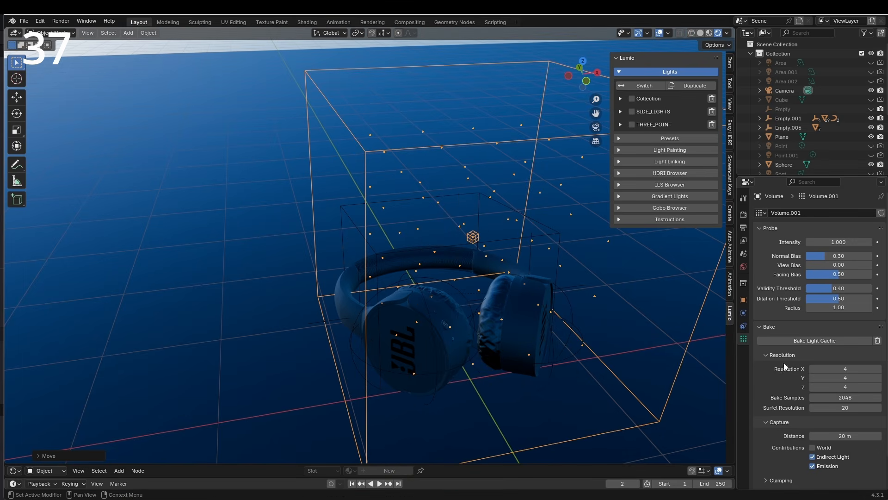
Step: Bake the volume probe's light cache and delete the baked cache
scroll(553, 371, "up", 3)
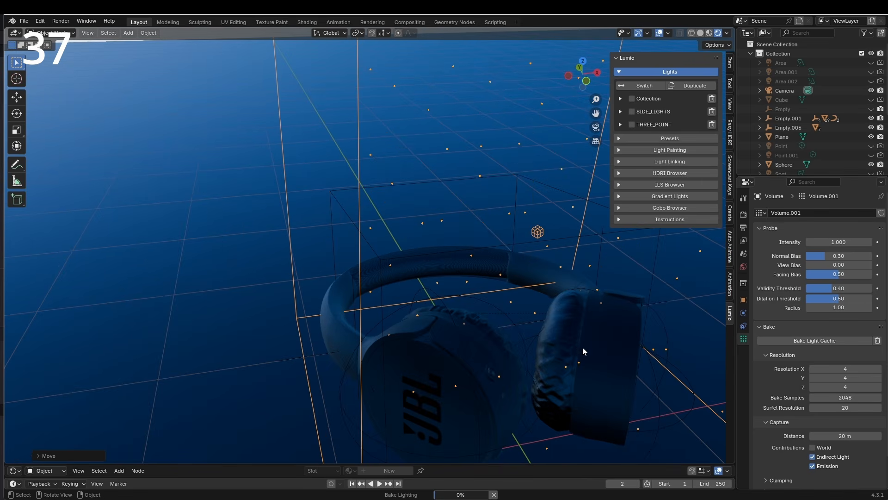
scroll(581, 347, "up", 3)
left_click(877, 341)
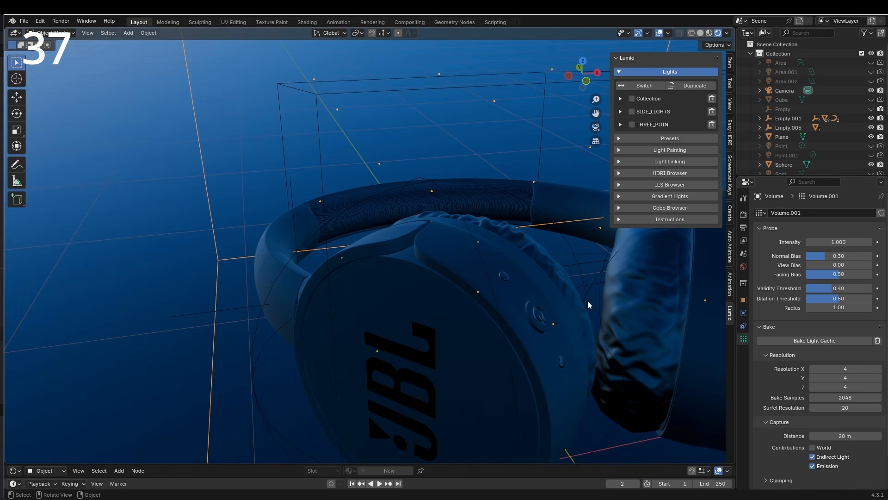
Step: Enable Raytracing in the EEVEE render settings
left_click(746, 216)
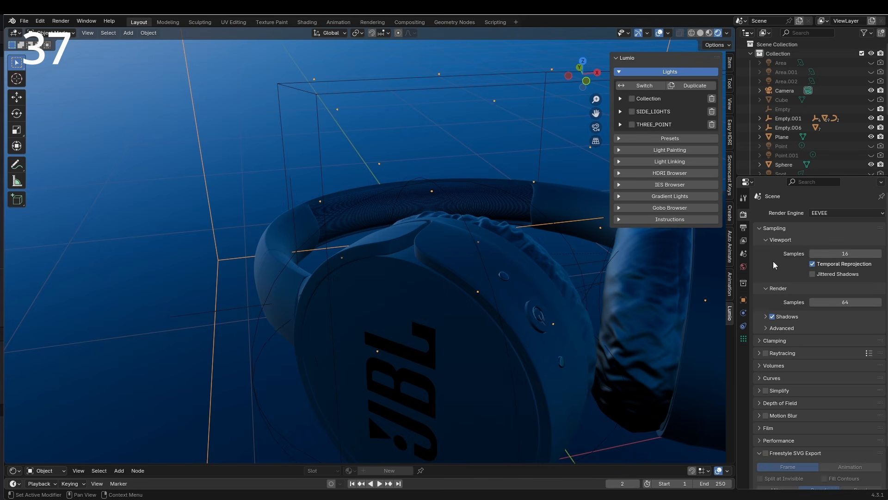
left_click(766, 353)
scroll(485, 282, "down", 8)
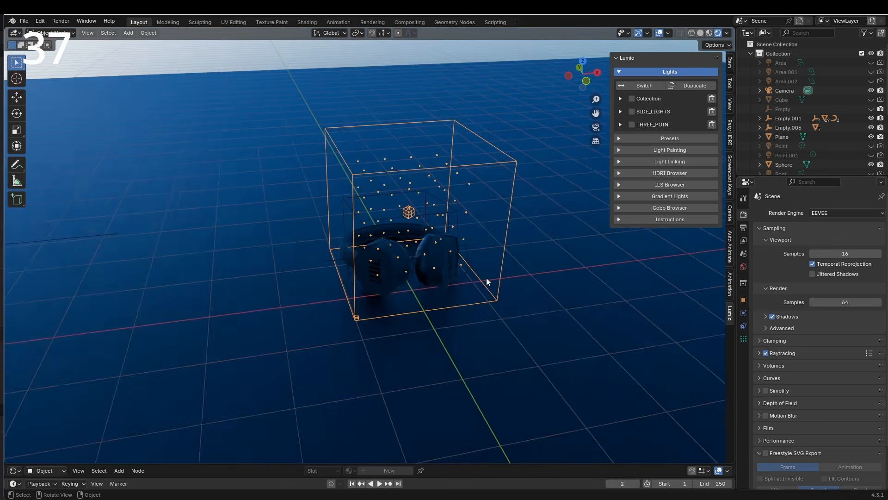
Step: Delete the Volume light probe surrounding the headphones
key("x")
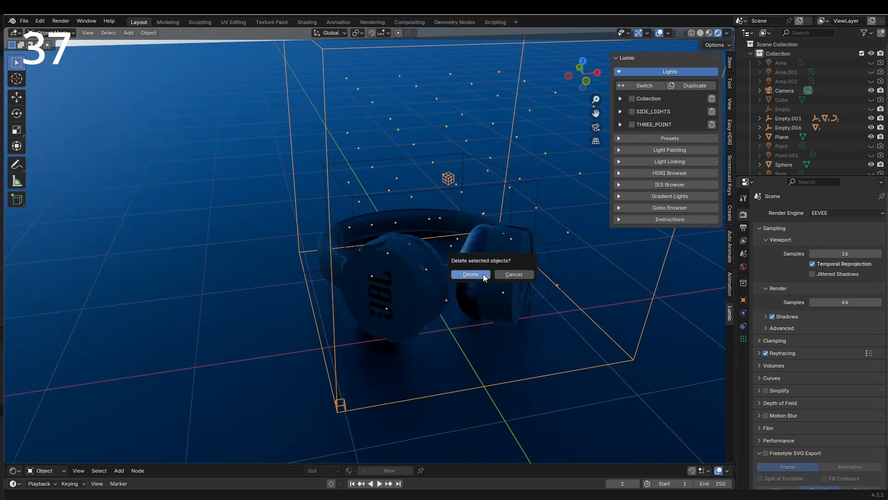
left_click(483, 274)
scroll(484, 277, "up", 3)
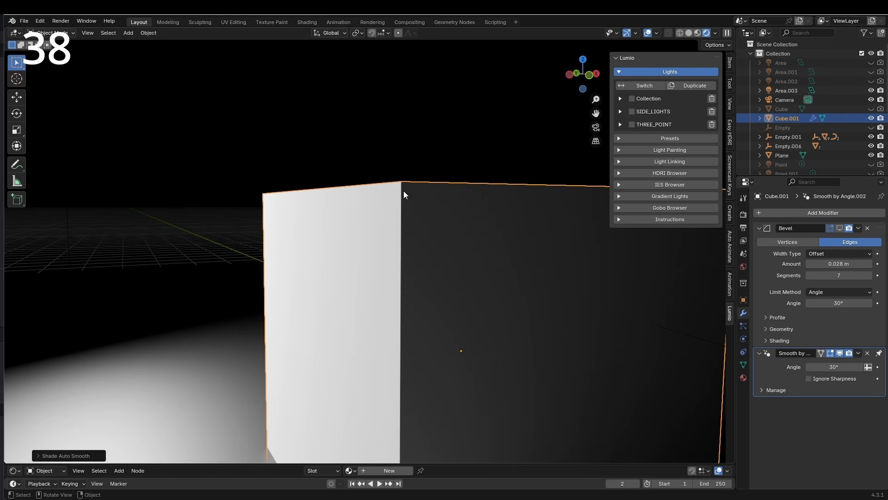
Step: Turn on the viewport display of the cube's Bevel modifier
left_click(839, 228)
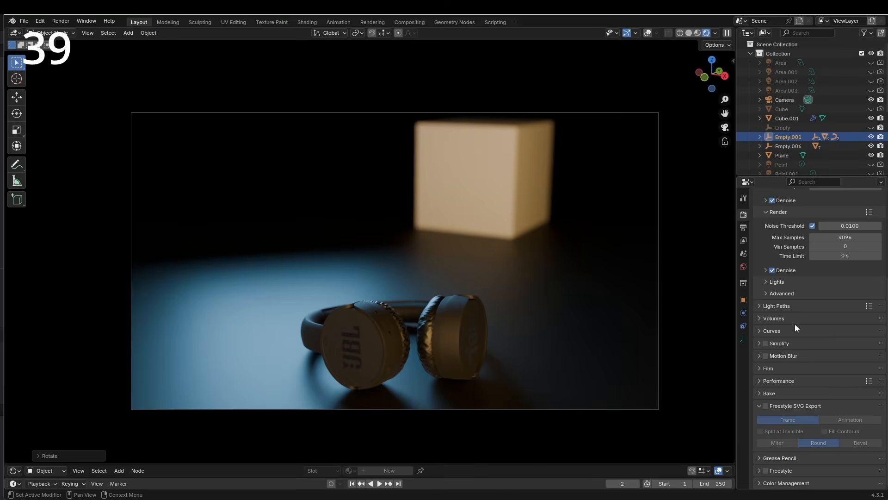
Step: Apply the Full Global Illumination preset to the Cycles light paths
left_click(758, 306)
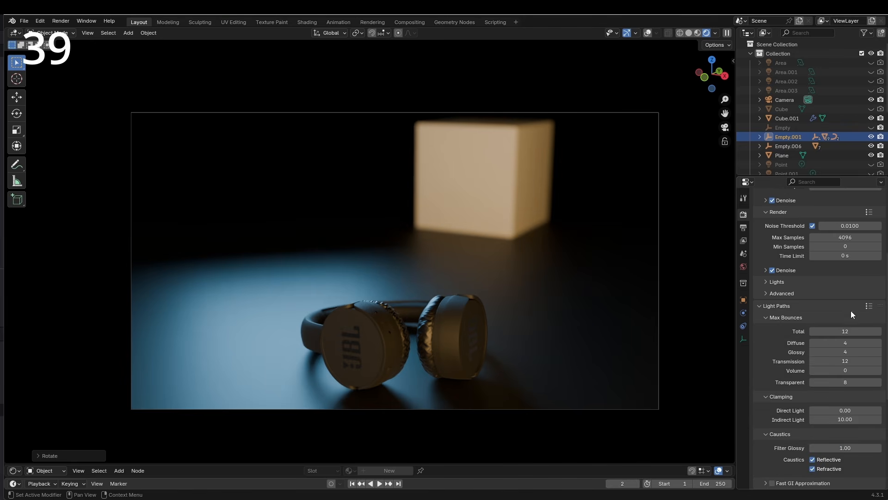
left_click(869, 306)
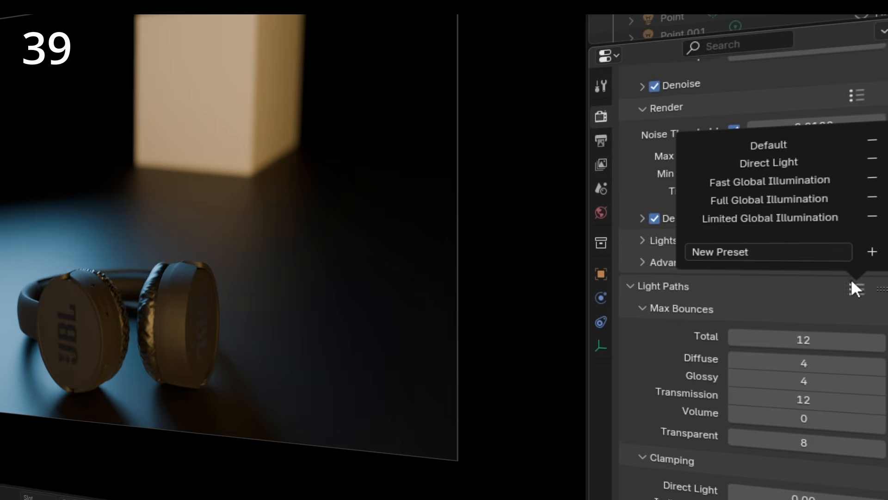
left_click(793, 198)
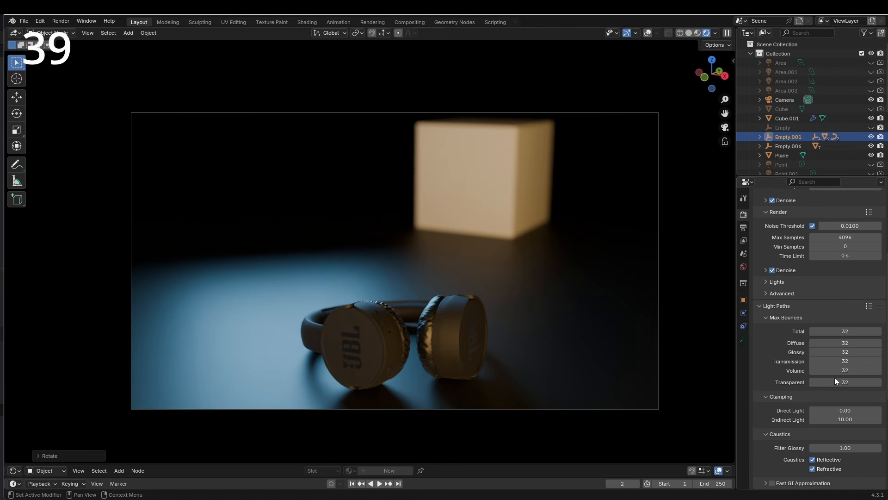
Step: Set the Transmission and Volume max bounces to 0
left_click(845, 361)
type("0")
key("Return")
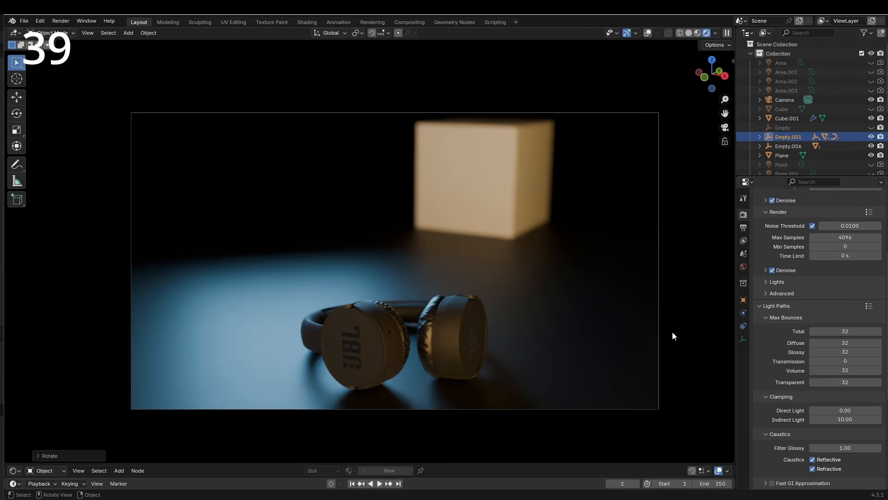
left_click(828, 369)
type("0")
key("Return")
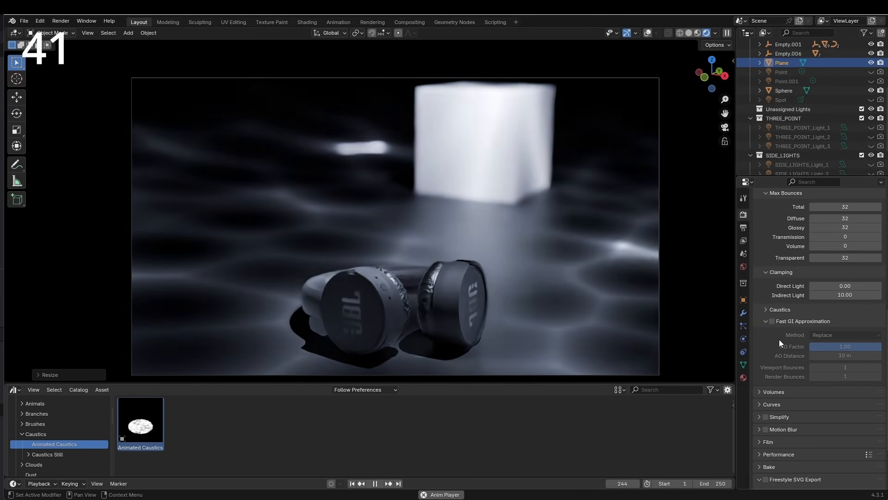
Step: Enable Fast GI Approximation in the Cycles light path settings
left_click(772, 321)
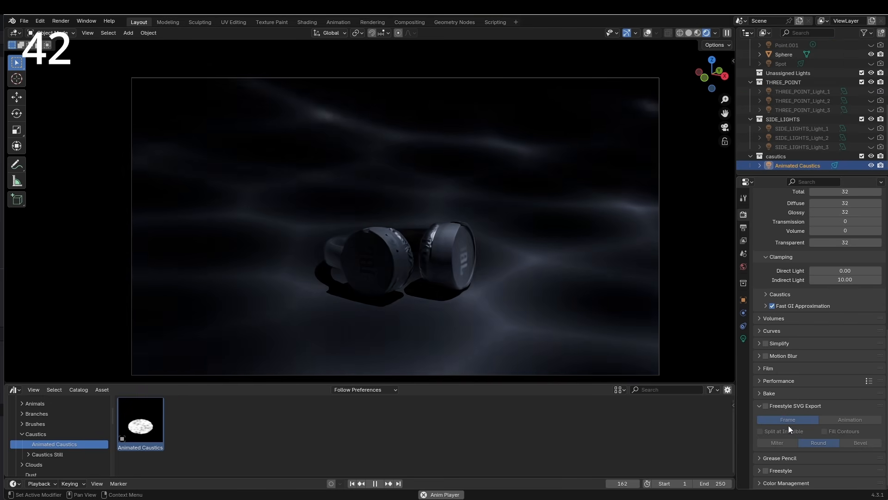
Step: Adjust the Color Management exposure to about -0.506 and the gamma to about 1.424
left_click(772, 483)
scroll(803, 425, "down", 5)
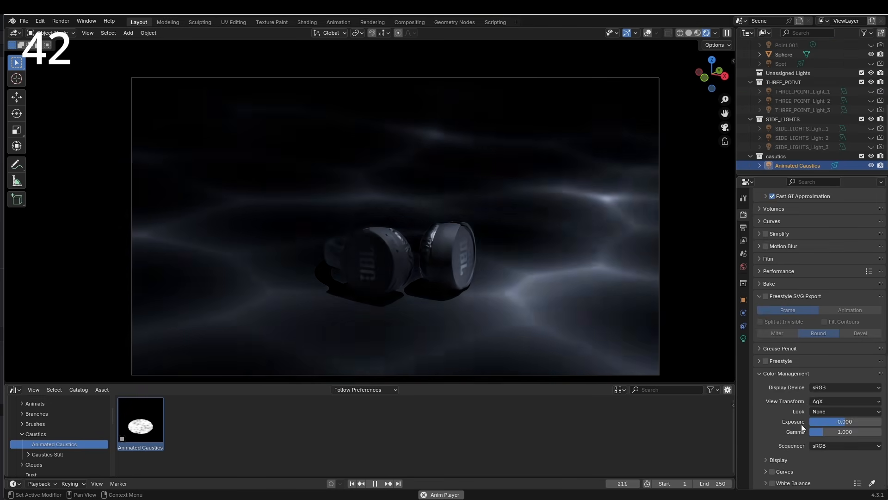
left_click_drag(840, 422, 858, 435)
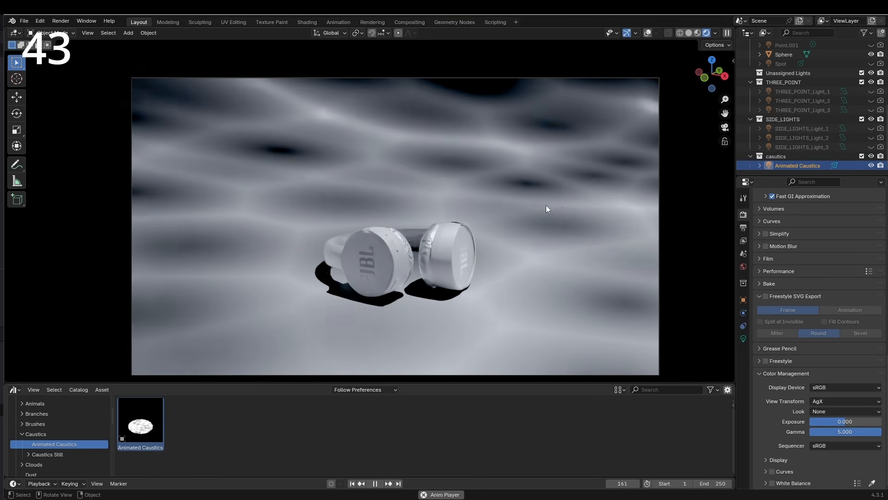
mouse_move(872, 433)
left_mouse_down()
mouse_move(818, 433)
mouse_move(849, 421)
mouse_move(885, 425)
left_mouse_up()
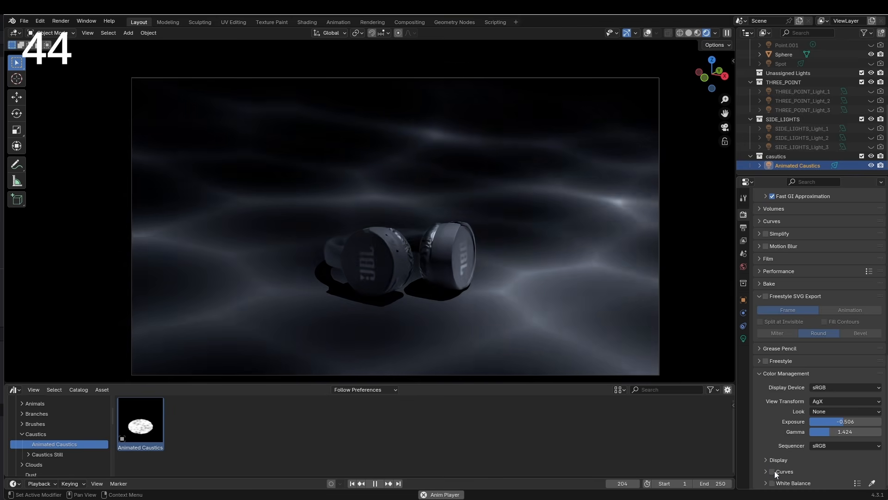
Step: Enable the Color Management curves and try bending the curve at two points
left_click(772, 471)
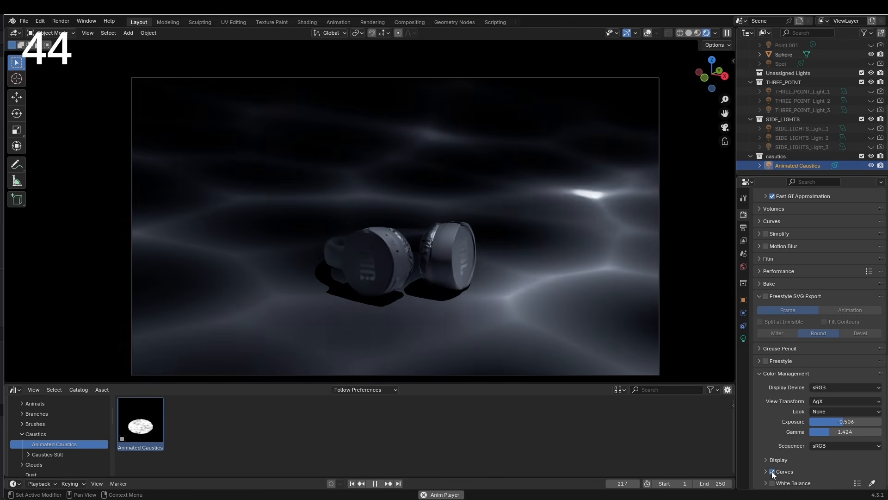
left_click(765, 471)
scroll(771, 468, "down", 5)
left_click_drag(801, 411, 805, 422)
left_click_drag(851, 395, 838, 375)
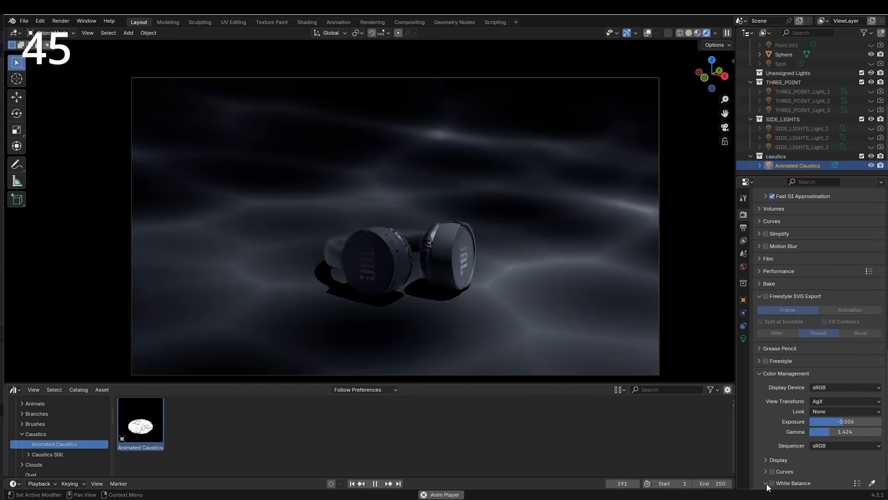
Step: Enable White Balance in Color Management and try different Temperature and Tint values, including a tint of about -75.4
left_click(771, 482)
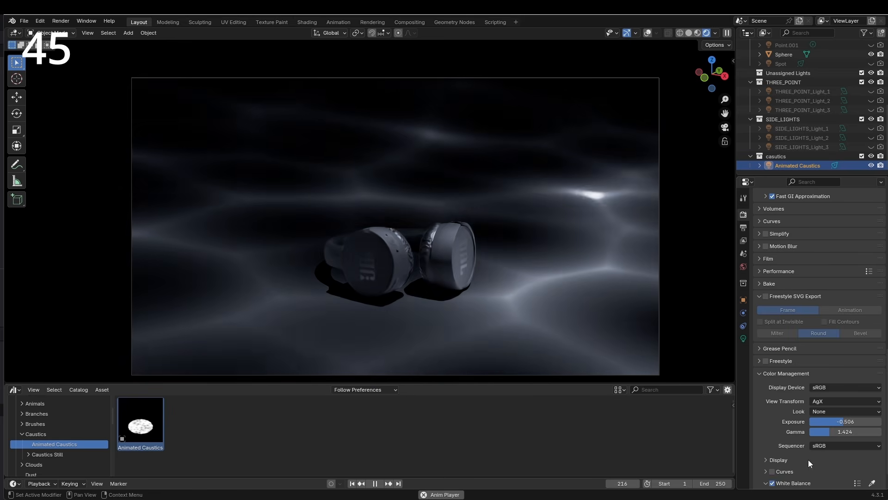
scroll(808, 461, "down", 2)
left_click_drag(833, 470, 774, 468)
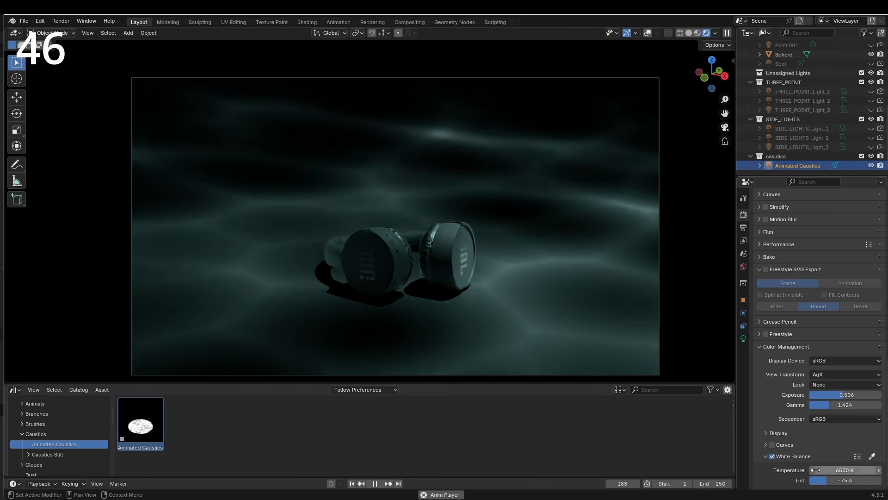
mouse_move(826, 479)
left_mouse_down()
mouse_move(874, 480)
mouse_move(828, 470)
left_mouse_up()
left_click_drag(872, 480, 832, 480)
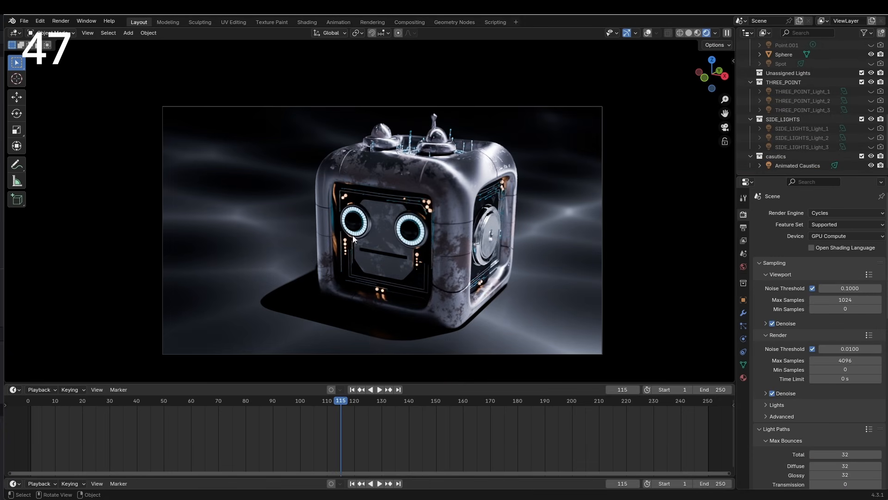
Step: Render the robot image with the view layer's Emission pass enabled, and display the Emit pass of the result
left_click(744, 240)
left_click(60, 20)
left_click(76, 29)
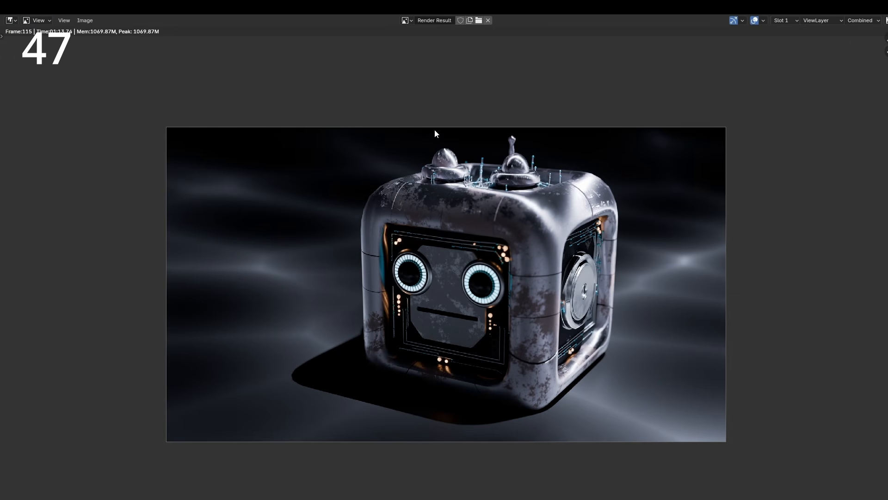
left_click(861, 20)
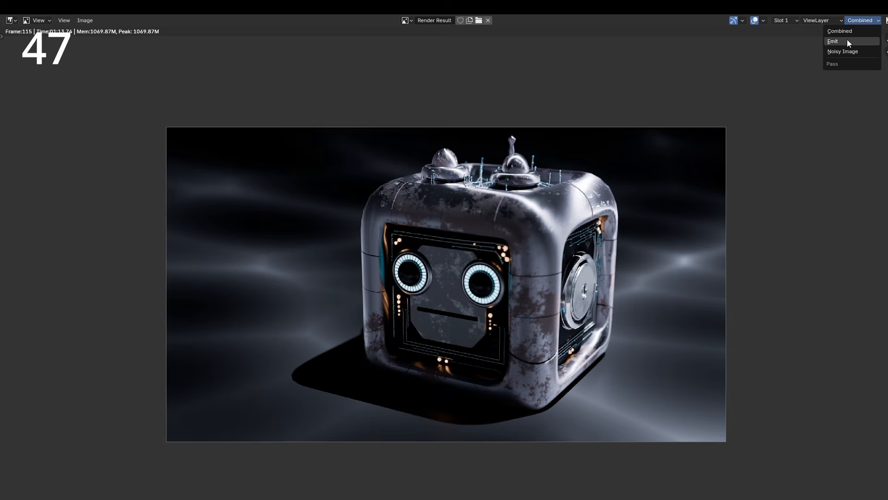
left_click(847, 41)
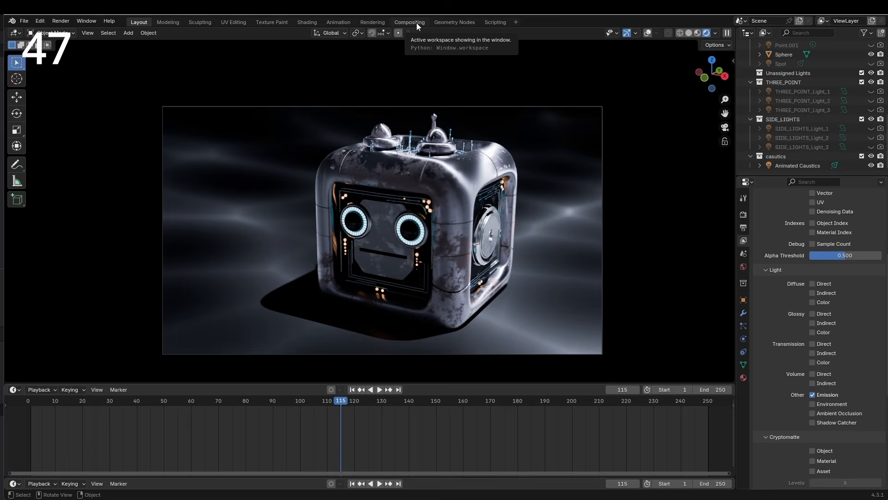
Step: Enable compositing nodes and add a Viewer for the Render Layers image, placed above the Composite node
left_click(417, 24)
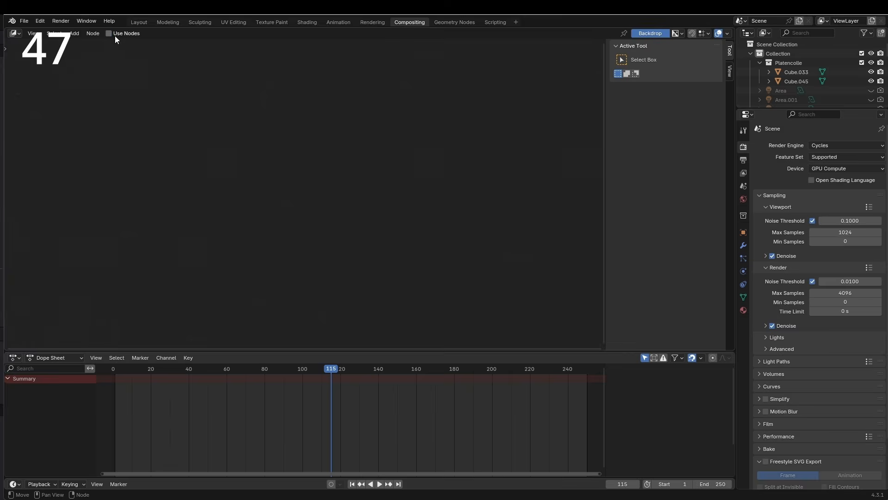
left_click(114, 35)
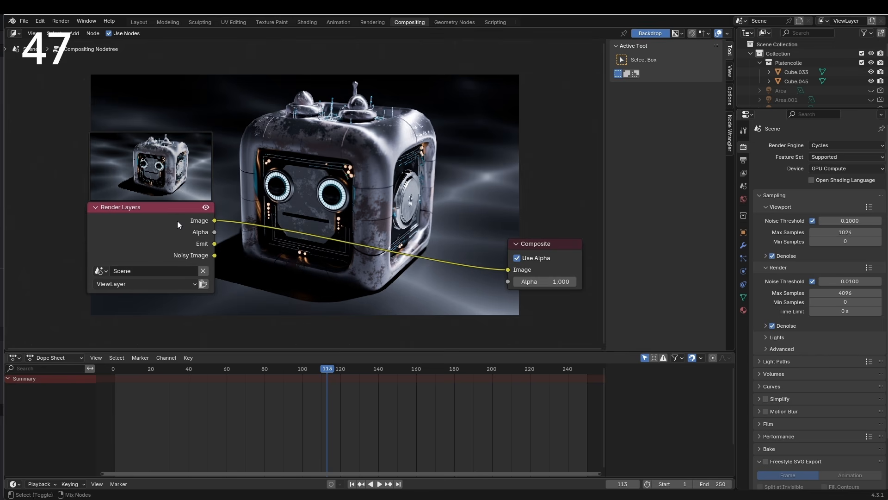
left_click(167, 210, "ctrl+shift")
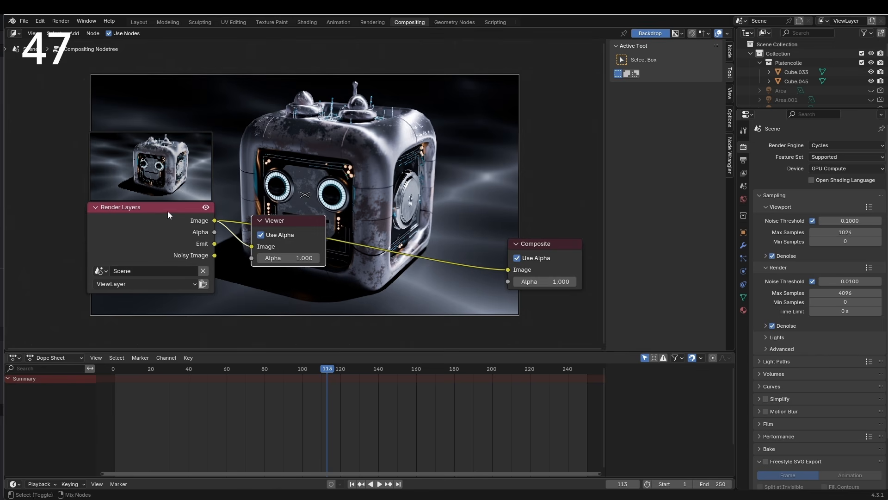
left_click_drag(304, 218, 512, 144)
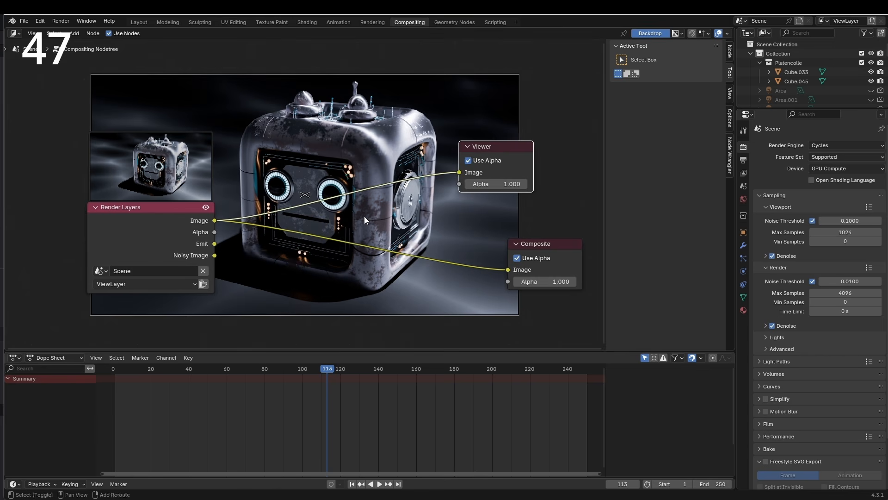
Step: Insert a Mix Color node between the Render Layers image and the Composite node, and move Render Layers away to make room
key("shift+a")
type("mix")
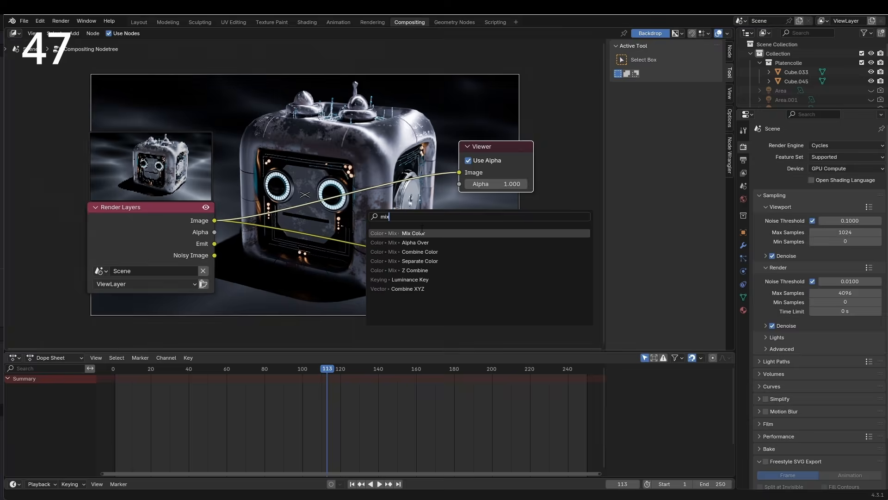
left_click(414, 233)
left_click(416, 234)
left_click_drag(220, 246, 190, 244)
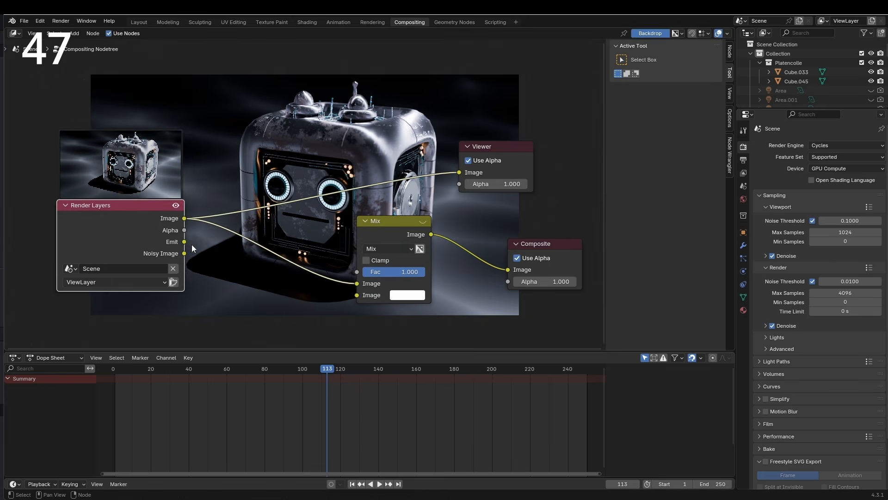
middle_click_drag(196, 247, 207, 236)
Step: Add a Glare node fed by the Emit pass and preview its output in the Viewer
key("shift+a")
type("g")
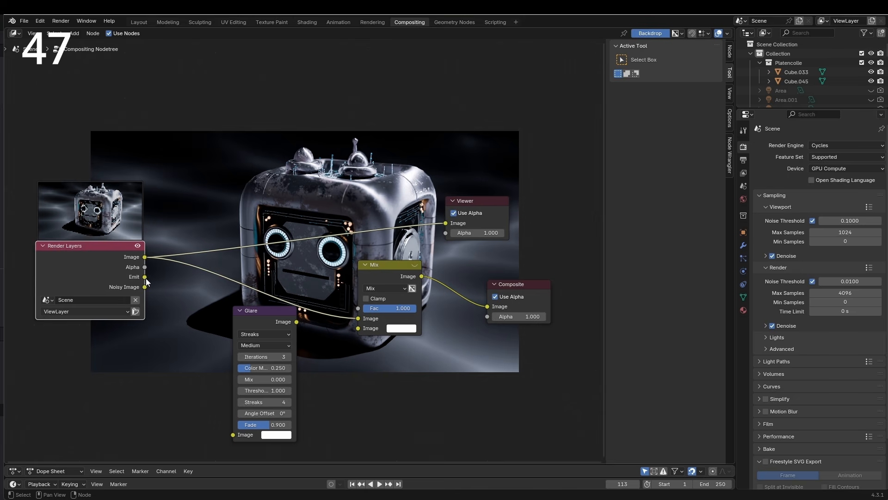
left_click_drag(145, 277, 234, 435)
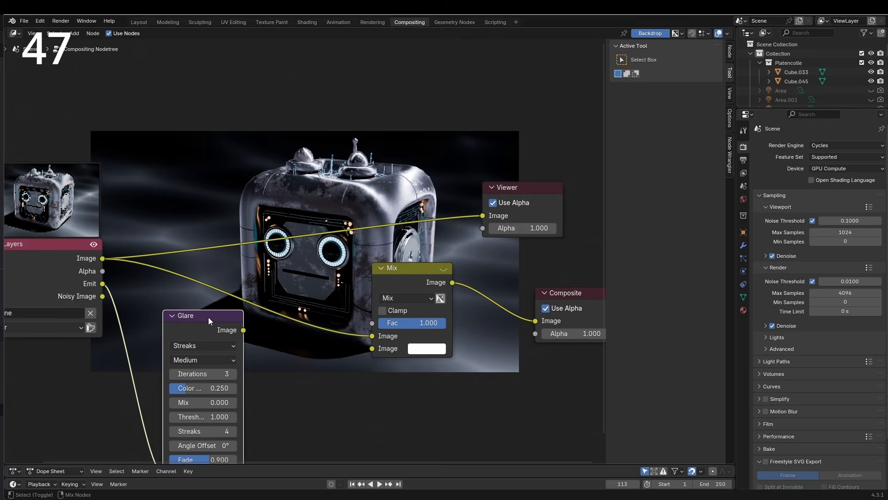
left_click(209, 318, "ctrl+shift")
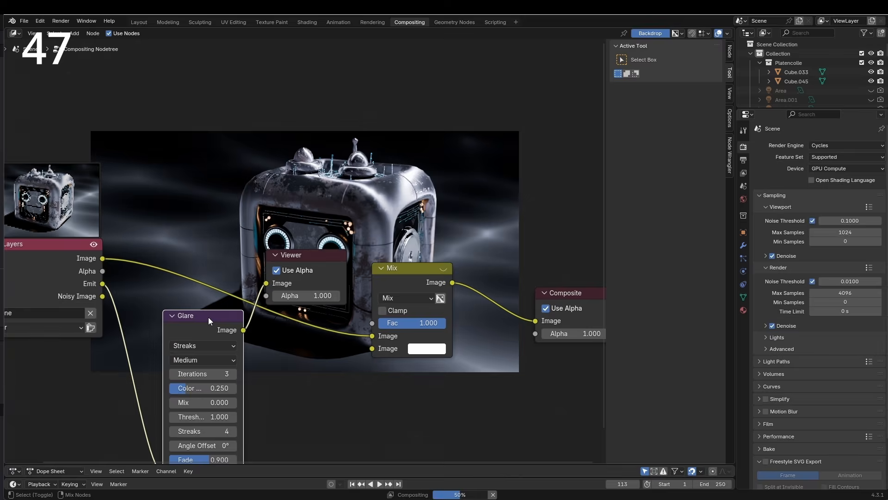
Step: Try the Bloom, Ghosts and Fog Glow types on the Glare node
left_click(216, 346)
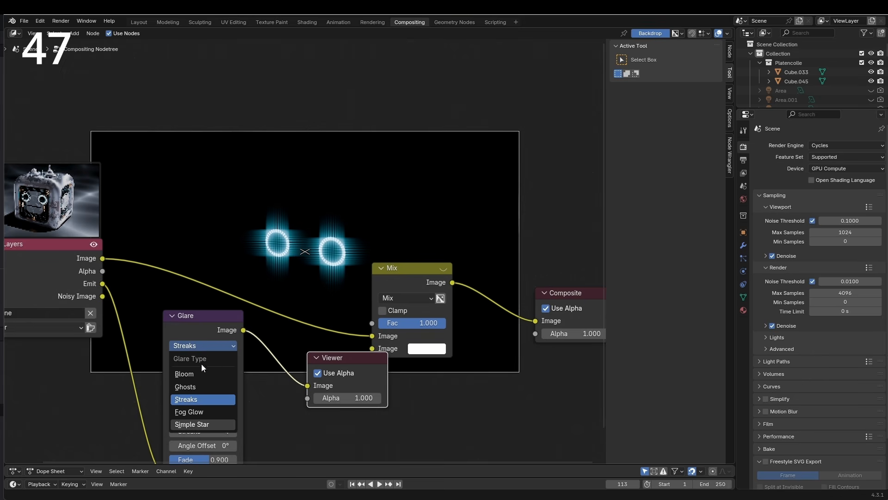
left_click(199, 374)
left_click(200, 347)
left_click(199, 386)
left_click(202, 346)
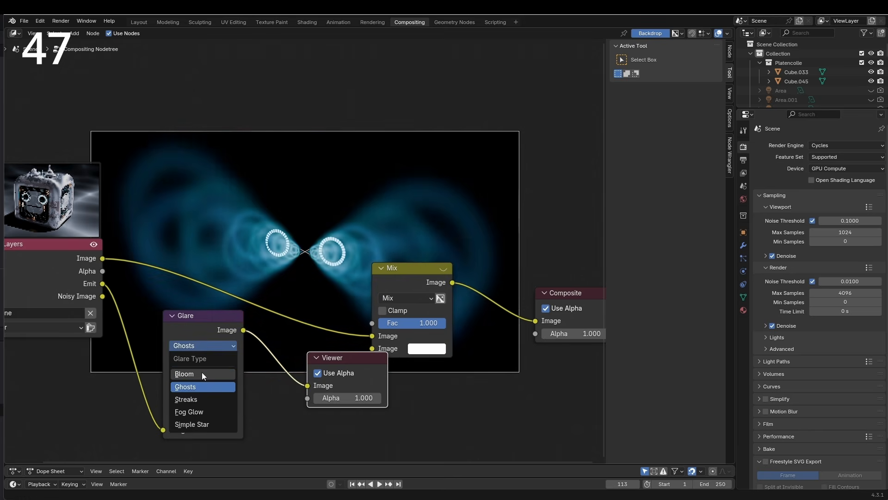
left_click(202, 373)
left_click(203, 346)
left_click(210, 410)
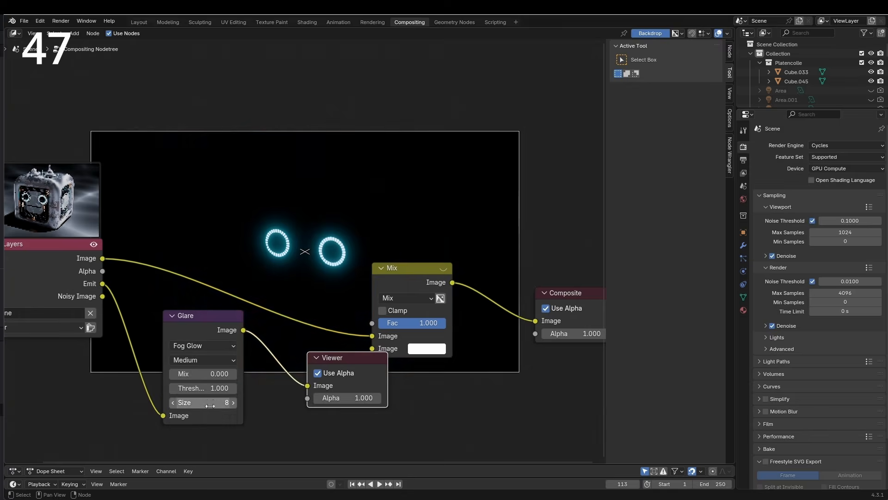
Step: Set the Glare node to Bloom with a Mix of about -0.630 and a Size of 6
left_click(206, 345)
left_click(201, 373)
left_click_drag(217, 373, 233, 372)
left_click(174, 402)
left_click(174, 403)
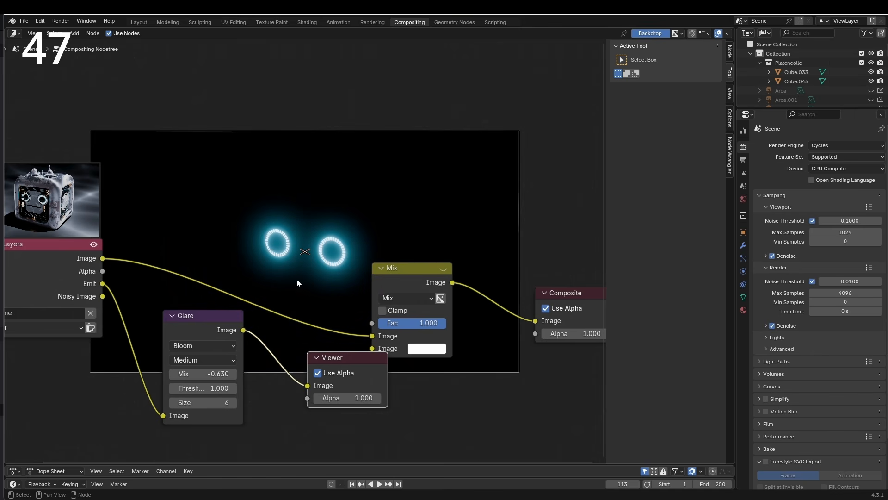
Step: Connect the Glare output to the Mix node's second image input, set its blend mode to Add and preview the result
left_click_drag(399, 269, 404, 240)
left_click_drag(244, 330, 262, 325)
left_click_drag(375, 320, 375, 319)
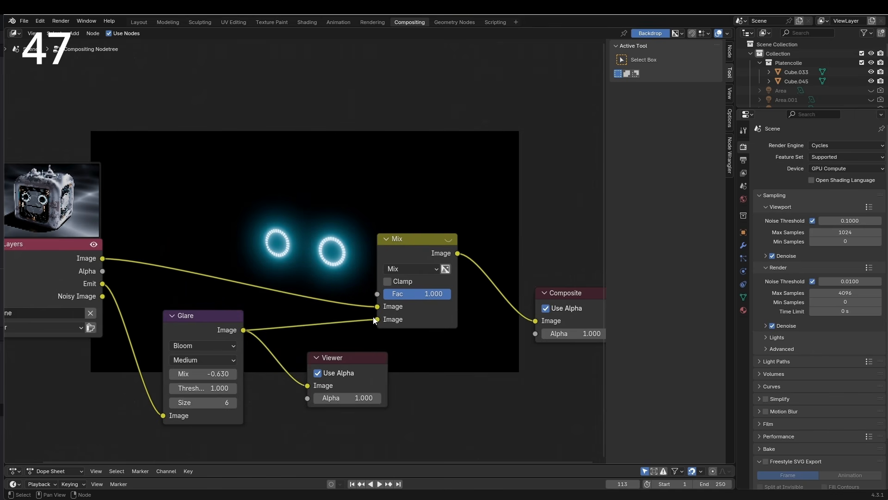
left_click(420, 269)
left_click(397, 396)
left_click(418, 251, "ctrl+shift")
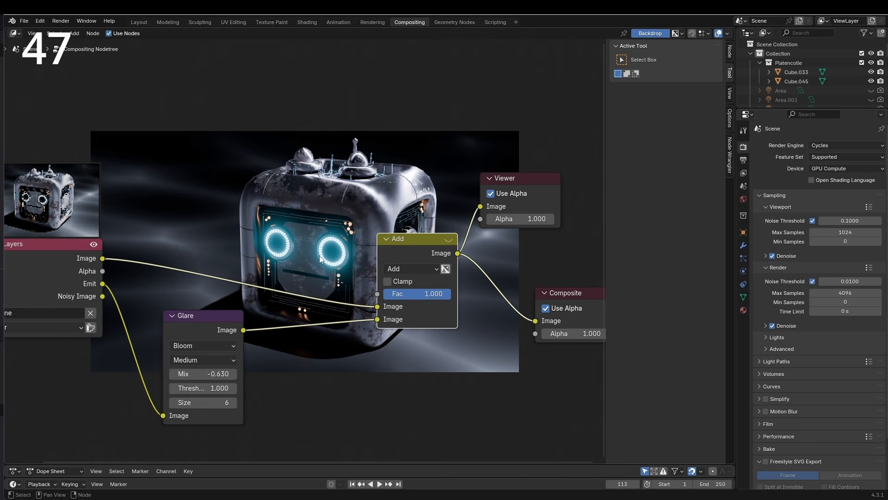
Step: Preview the Render Layers image in the Viewer and switch back to the Add node's output for comparison
left_click(60, 259, "ctrl+shift")
left_click(424, 243, "ctrl+shift")
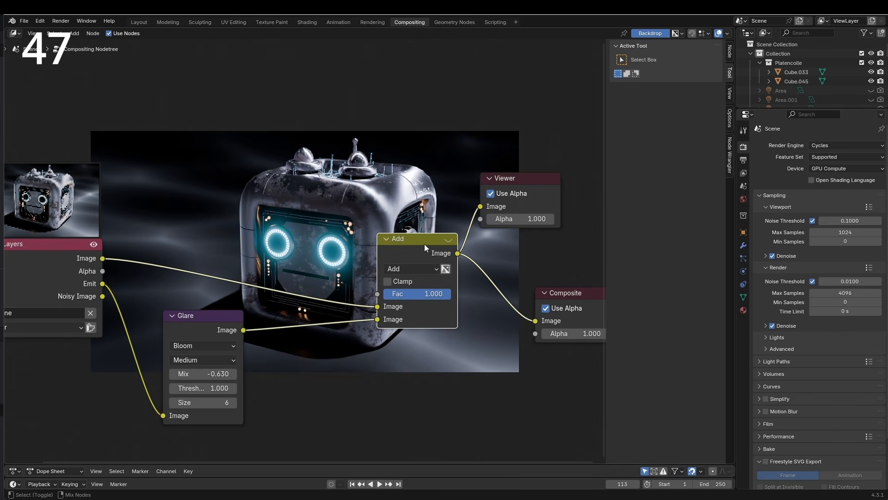
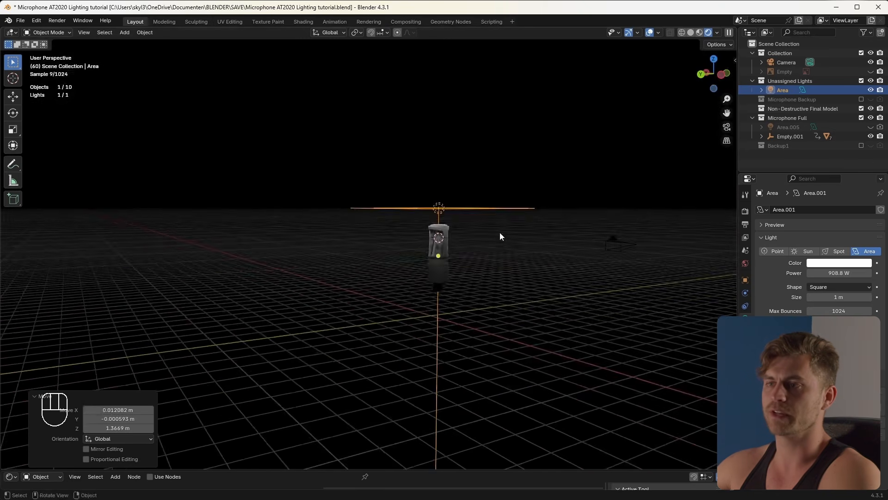
Step: Aim the area light at the microphone body with the light tracking tool and check the lighting through the camera
key("shift+Tab")
left_click(439, 284)
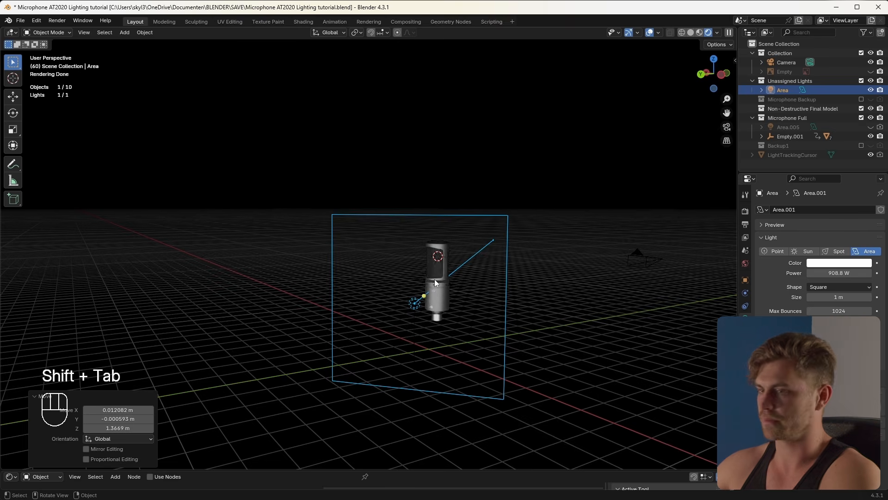
key("KP_0")
middle_click_drag(380, 269, 387, 268, "shift")
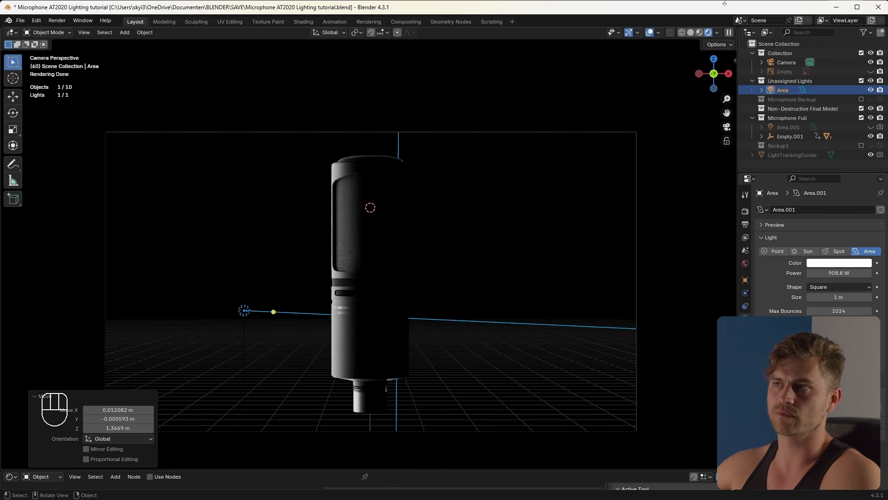
Step: Hide the viewport overlays and adjust the area light's power to 565.79 W in the camera view
left_click(650, 33)
key("shift")
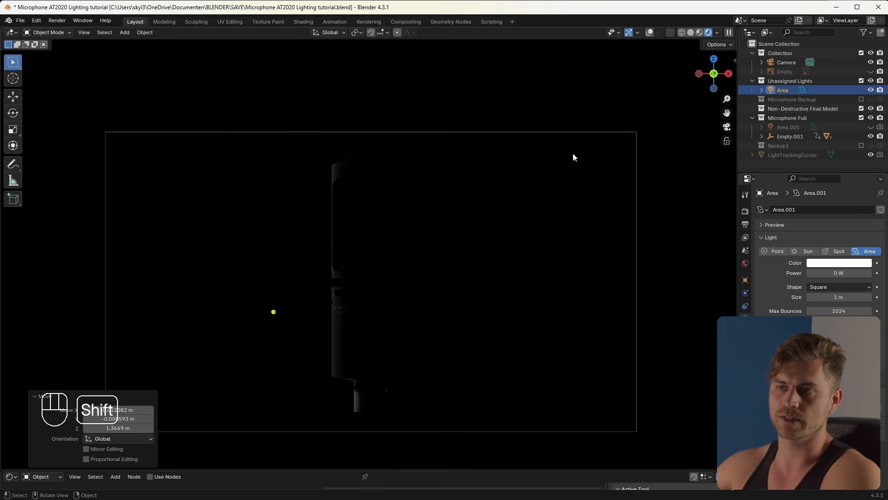
scroll(572, 159, "down", 3, "shift")
scroll(573, 160, "up", 5, "shift")
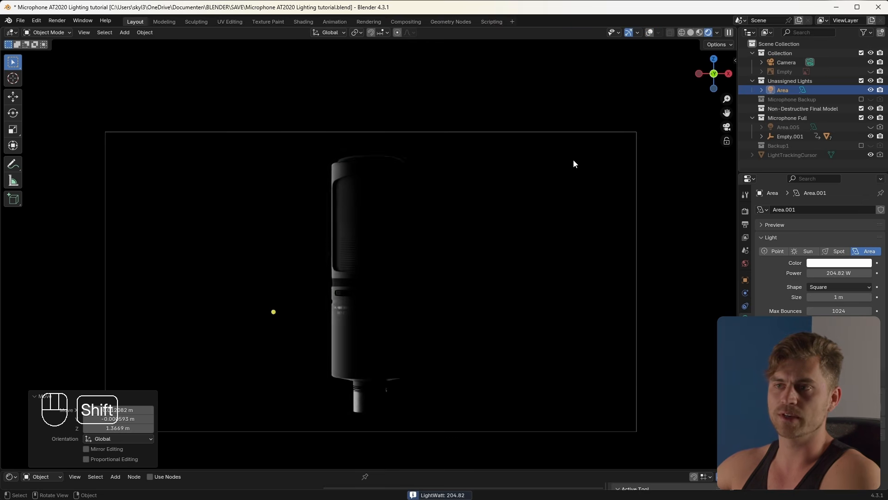
scroll(573, 164, "up", 3, "shift")
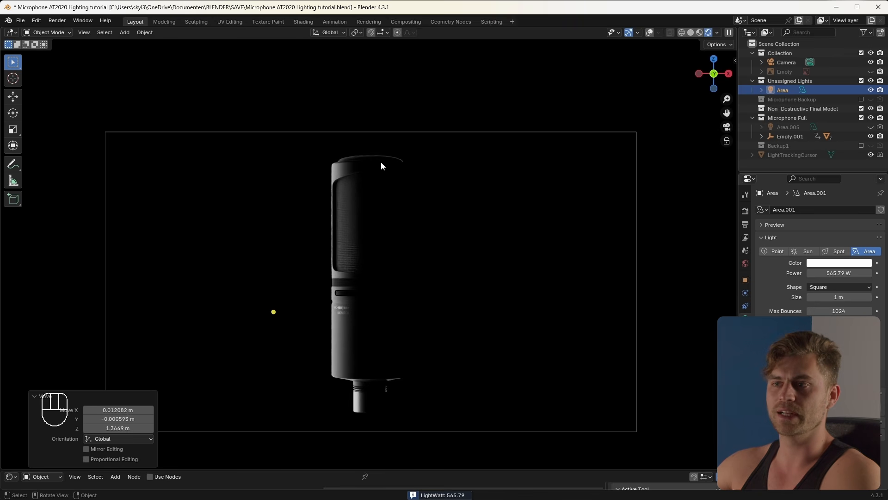
Step: Restore the overlays, duplicate the area light and aim the copy at the microphone's front using light tracking
scroll(368, 241, "down", 4)
middle_click_drag(368, 241, 370, 298)
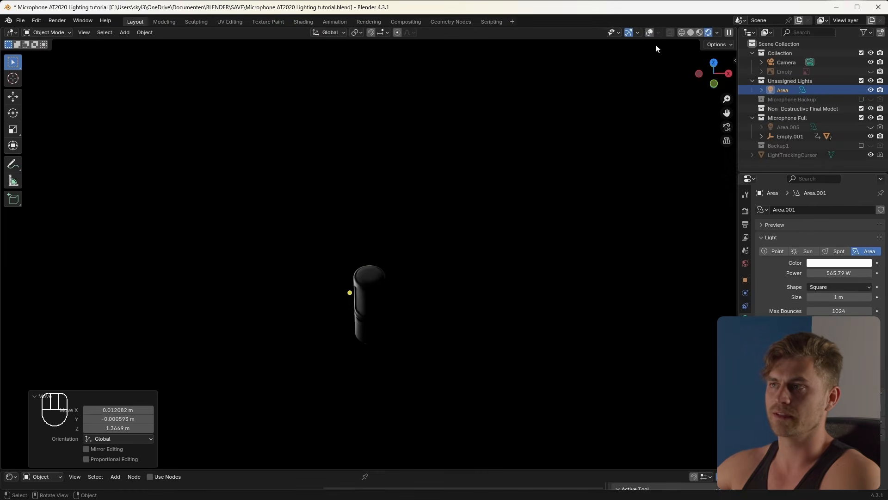
left_click(650, 33)
middle_click_drag(472, 210, 483, 224)
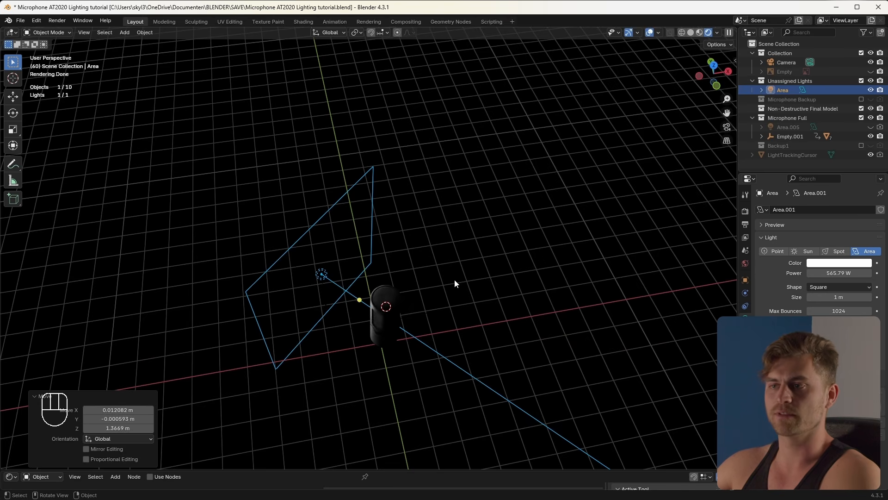
key("shift+Tab")
middle_click_drag(454, 279, 467, 285)
key("shift+d")
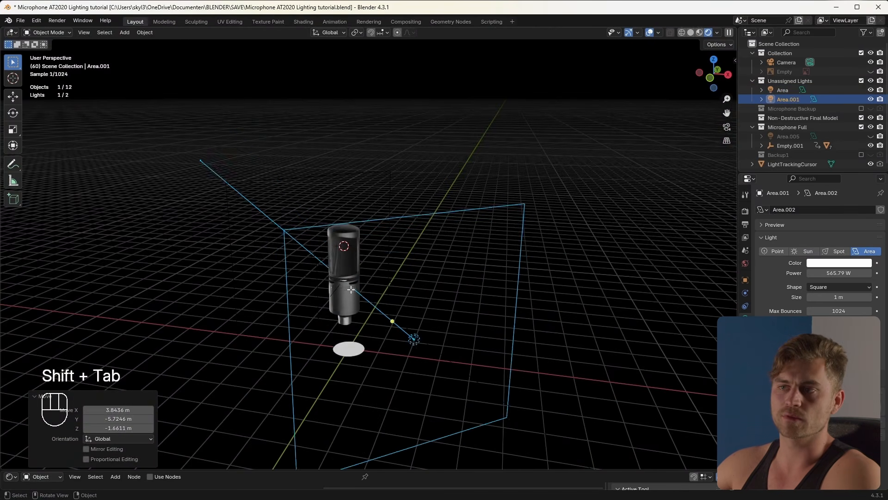
left_click(350, 286)
key("KP_0")
scroll(372, 282, "up", 3)
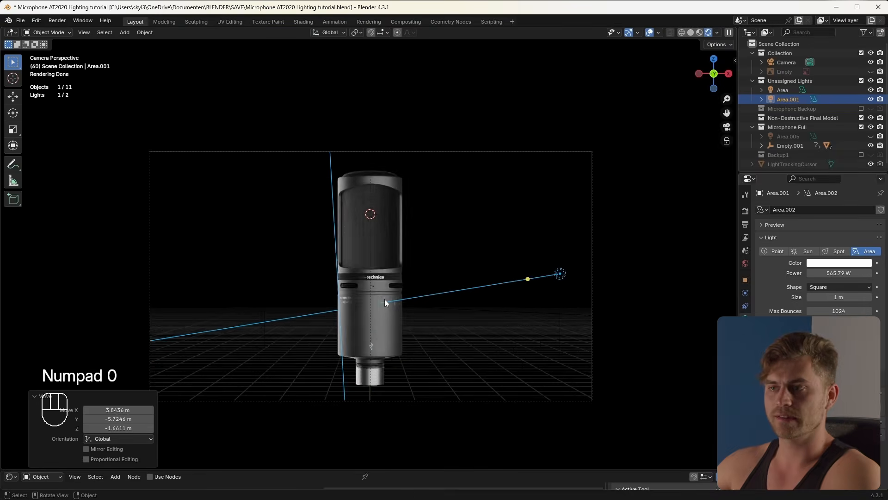
Step: Set the second area light's size to 0.448 m and power to 927.5 W, and reposition it around the microphone
scroll(440, 328, "down", 2, "ctrl")
scroll(440, 324, "up", 8, "ctrl")
scroll(440, 319, "down", 5, "ctrl")
scroll(438, 320, "up", 3, "shift")
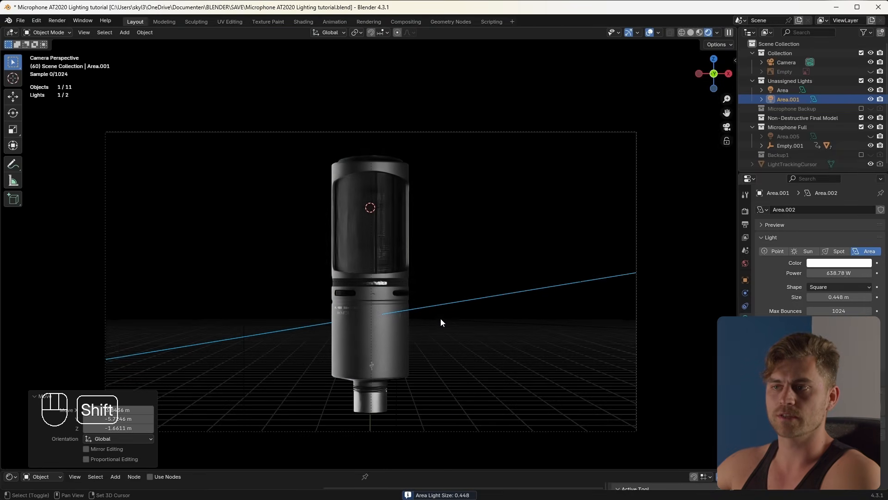
scroll(507, 164, "up", 2, "shift")
scroll(441, 326, "down", 1)
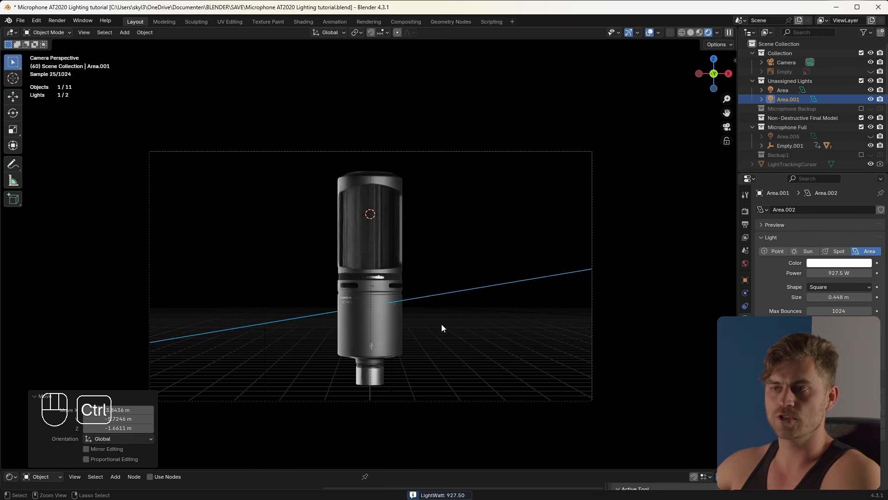
scroll(442, 324, "down", 8, "ctrl")
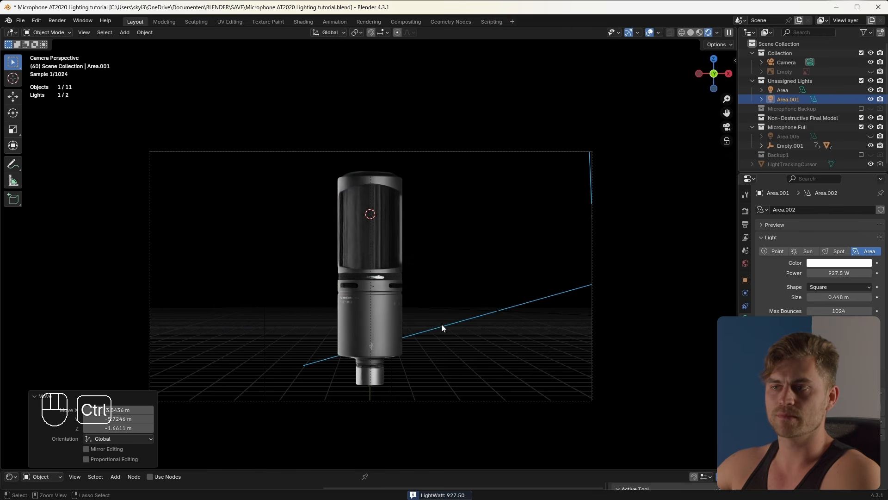
scroll(441, 323, "down", 6, "ctrl")
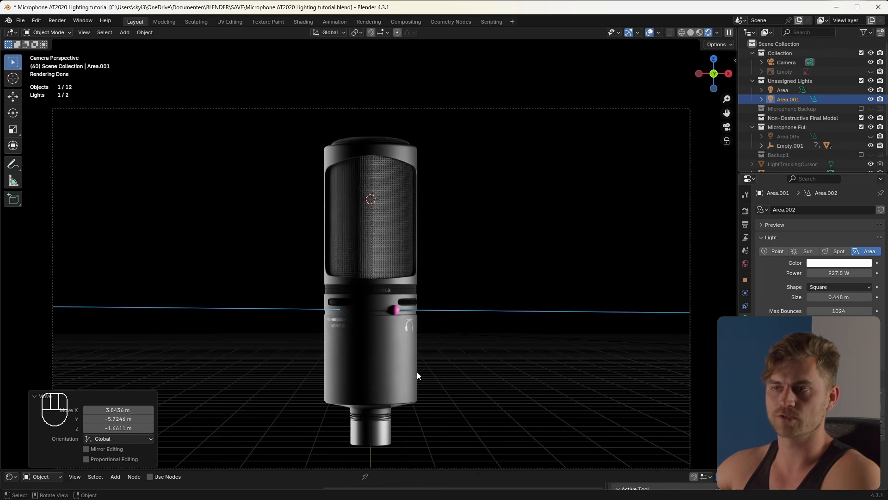
Step: Select the first area light, reposition it slightly around the microphone and set its size to 0.376 m
left_click(322, 293)
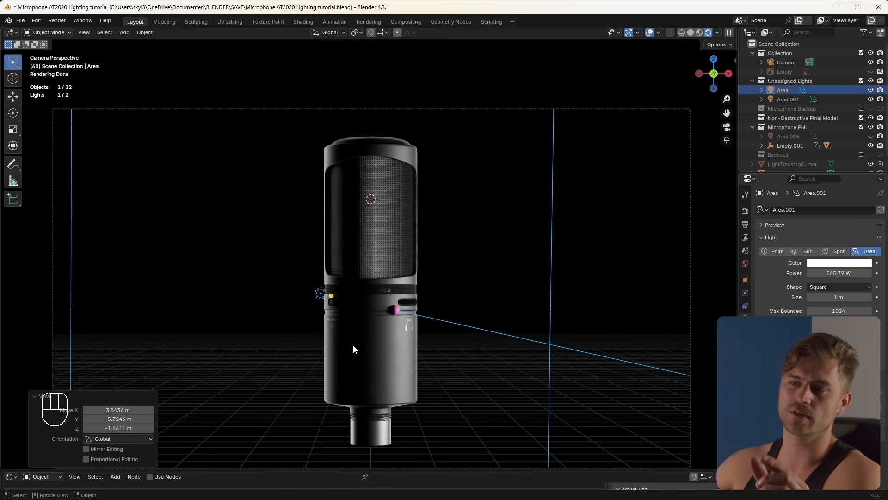
key("r")
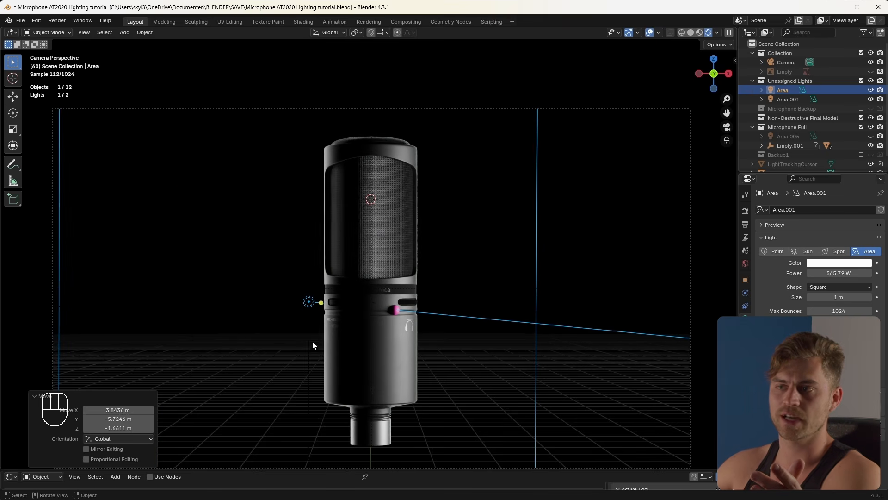
scroll(481, 348, "down", 1)
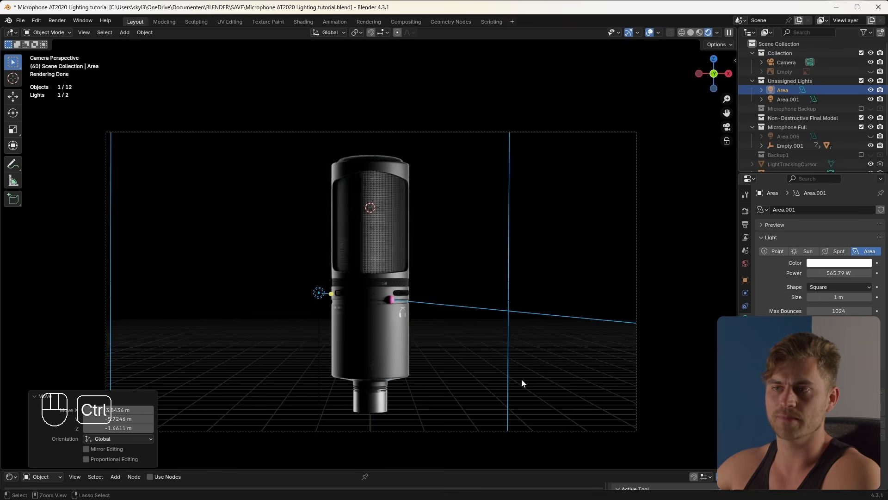
scroll(526, 379, "down", 5, "ctrl")
scroll(527, 379, "up", 1, "ctrl")
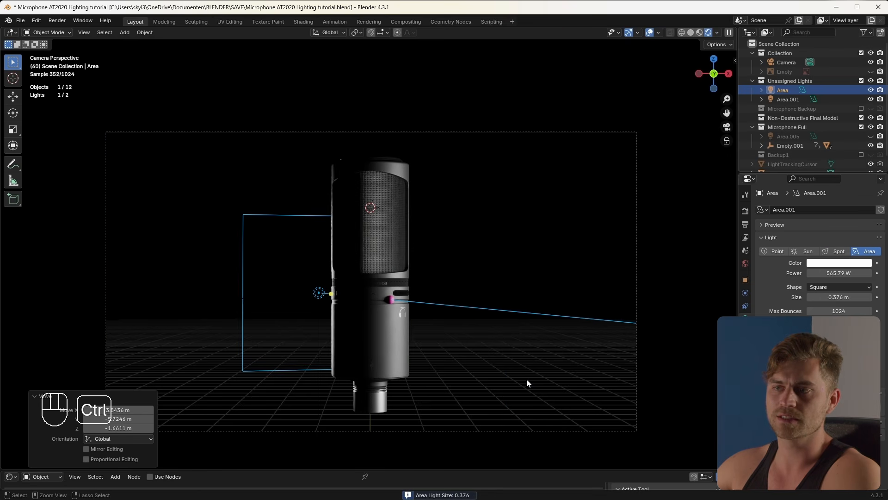
Step: Scale the first area light by 1.914 along the global Z axis and deselect it
scroll(476, 353, "up", 1)
key("s")
key("z")
key("shift+Tab")
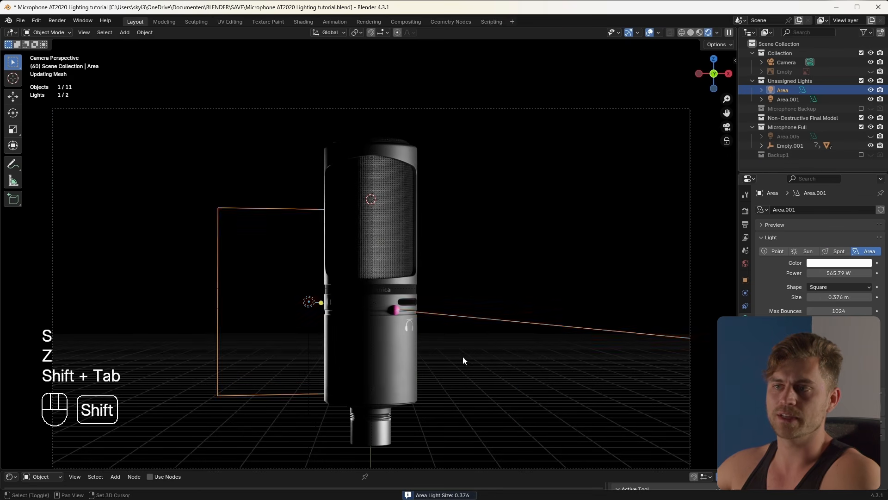
key("s")
key("a")
key("z")
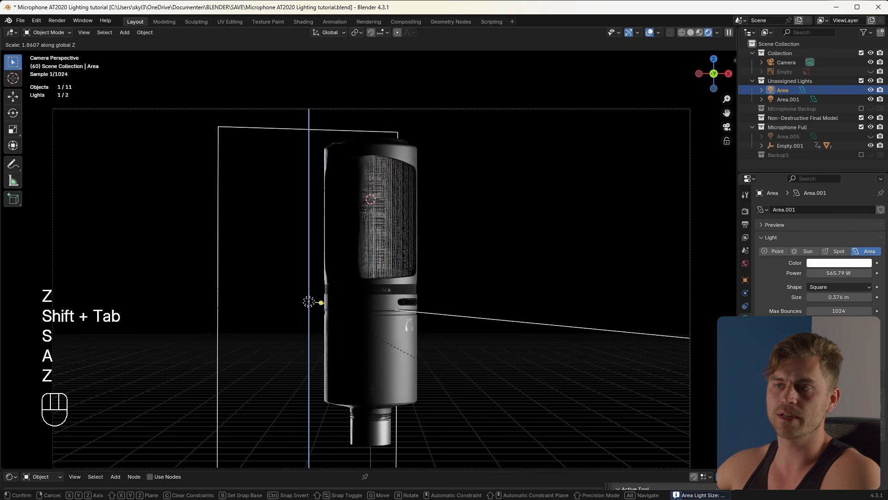
left_click(455, 405)
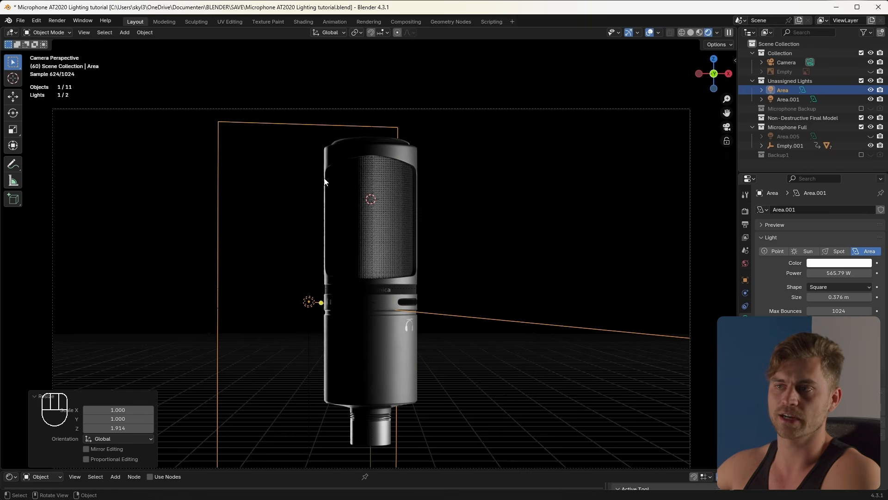
left_click(306, 270)
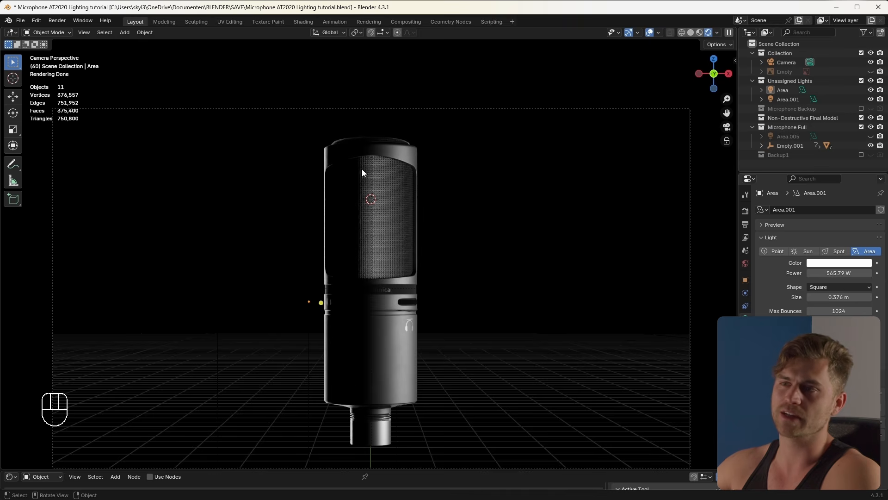
Step: Duplicate the second area light and aim the new third light at the microphone's body with light tracking
scroll(333, 218, "up", 5)
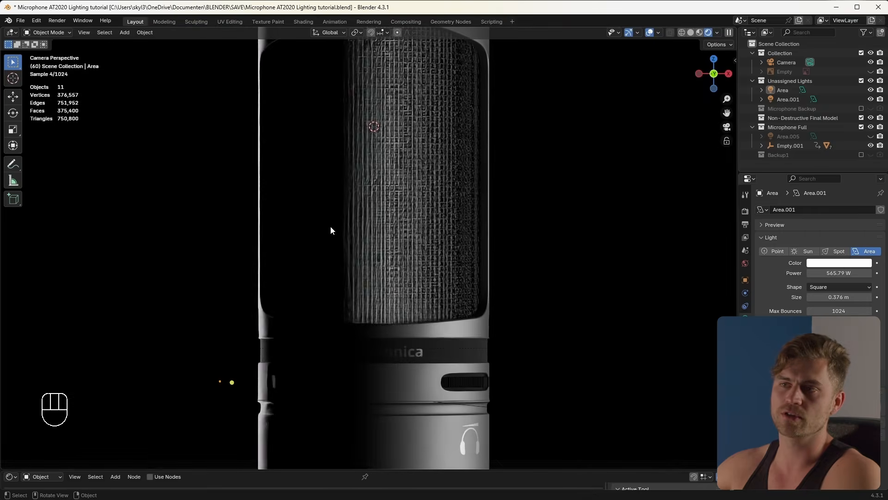
scroll(328, 294, "down", 8)
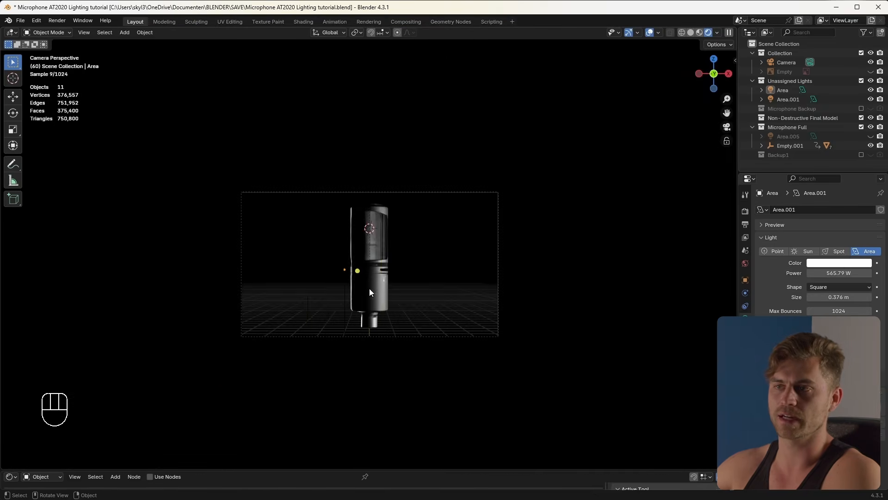
middle_click_drag(367, 290, 395, 303)
left_click(465, 293)
middle_click_drag(486, 310, 421, 310)
key("shift+d")
left_click(418, 282)
scroll(390, 285, "up", 5)
middle_click_drag(364, 312, 373, 305)
key("shift+Tab")
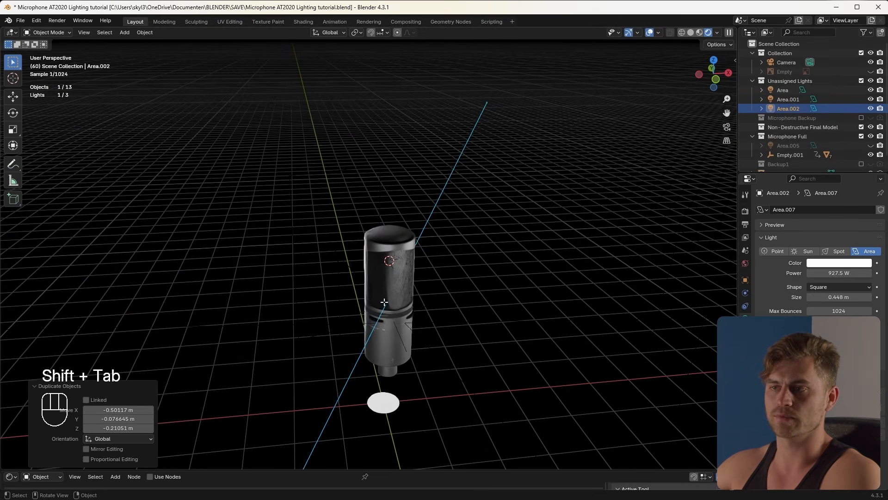
left_click(385, 294)
Step: Try sizes of about 4.81 m and 0.561 m on the third area light
middle_click_drag(432, 343, 434, 329)
scroll(433, 328, "down", 10)
scroll(440, 264, "up", 10, "ctrl")
scroll(393, 257, "up", 10)
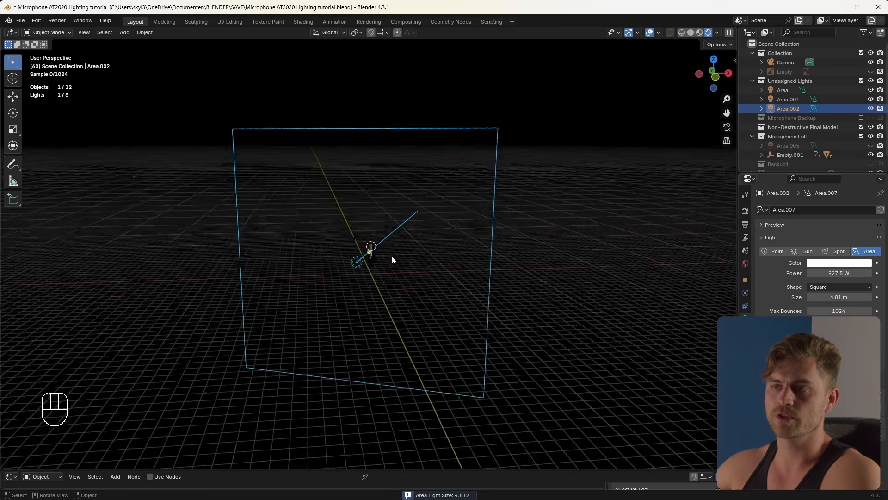
scroll(432, 268, "up", 5)
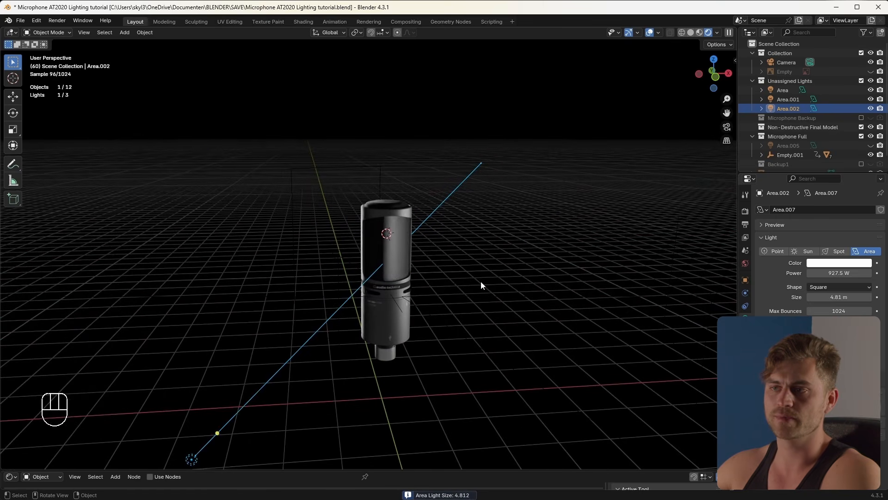
scroll(510, 291, "down", 6)
scroll(552, 309, "down", 8, "ctrl")
scroll(552, 318, "down", 6, "ctrl")
scroll(551, 316, "up", 3, "ctrl")
scroll(449, 293, "up", 6)
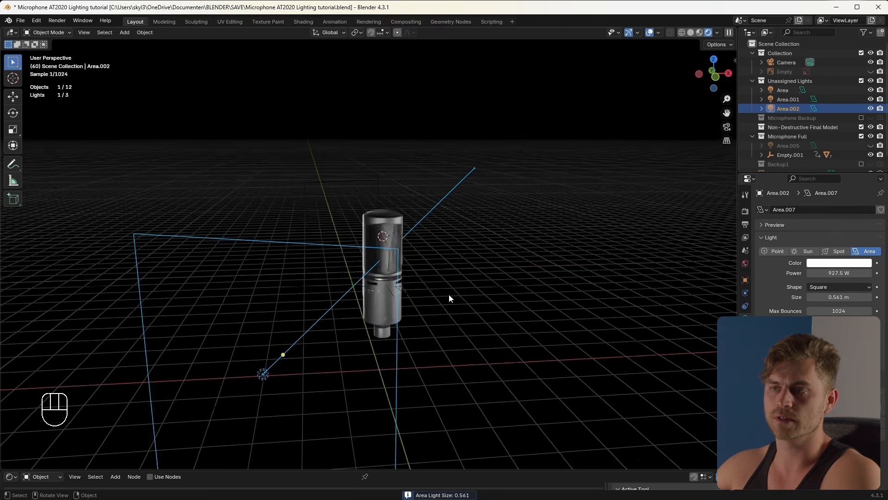
Step: Set the third area light's size to 1.99 m and its power to 578.68 W, checking it through the camera
scroll(419, 294, "down", 8)
scroll(430, 275, "up", 4, "ctrl")
scroll(440, 258, "up", 3, "ctrl")
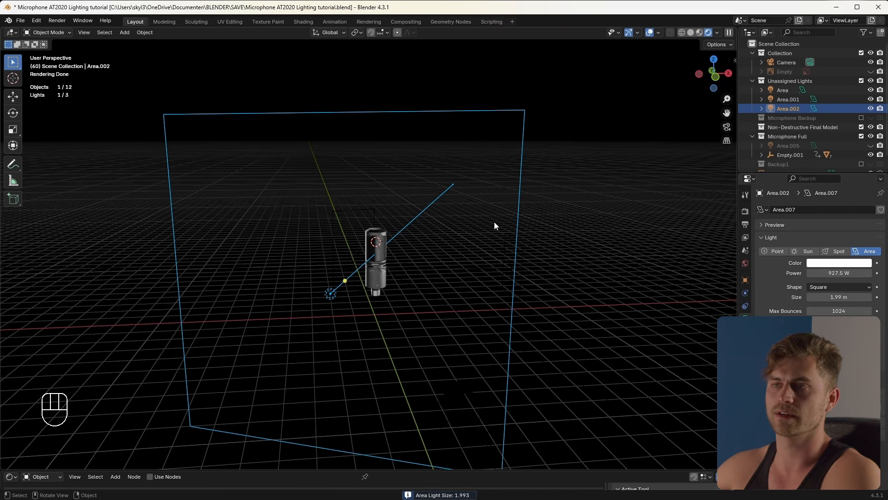
scroll(496, 368, "down", 4, "shift")
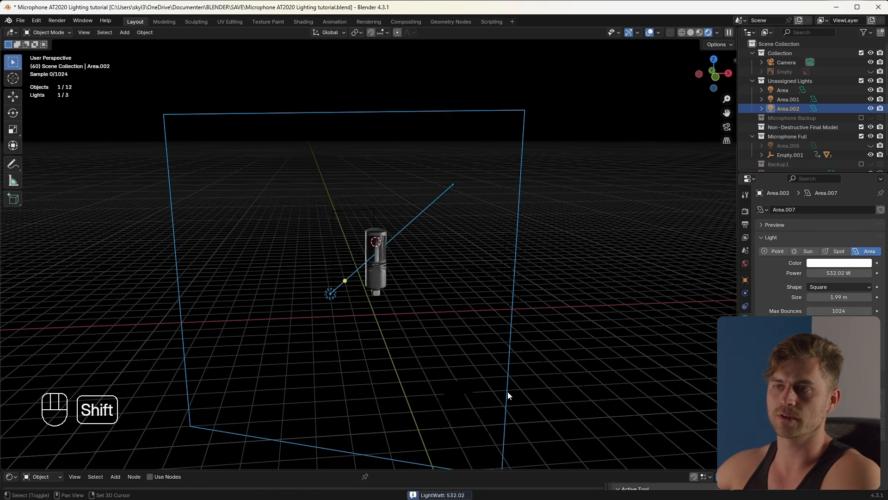
key("KP_0")
scroll(541, 416, "down", 6, "shift")
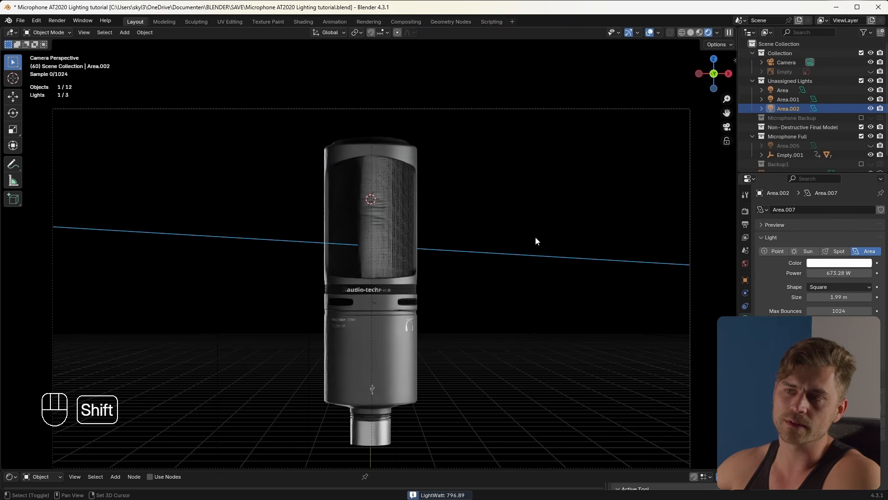
scroll(464, 272, "down", 3)
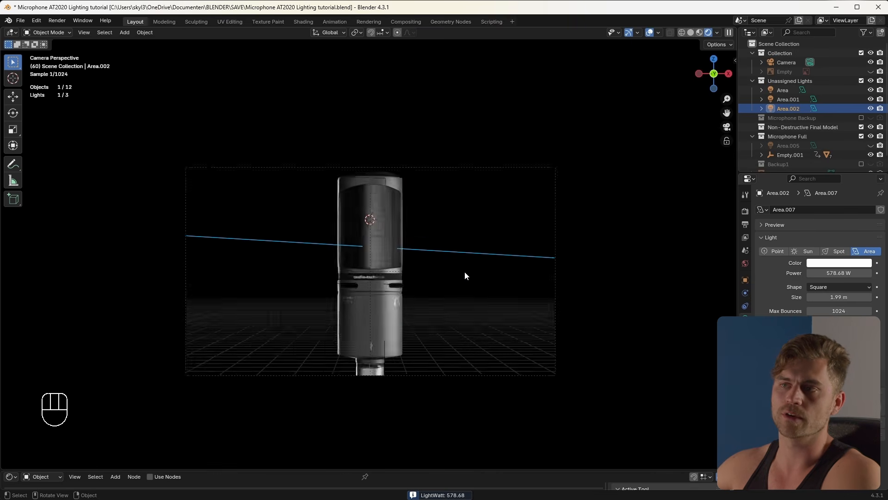
Step: Duplicate an area light to add a fourth one around the microphone and select the 0.448 m light
scroll(465, 272, "down", 2)
middle_click_drag(418, 258, 435, 299)
scroll(431, 304, "down", 3)
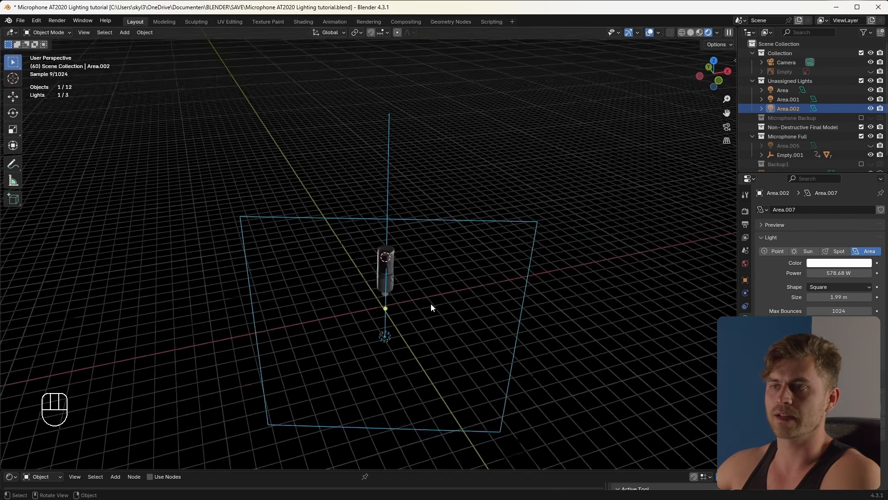
scroll(432, 304, "up", 2)
key("shift+Tab")
scroll(433, 304, "up", 5)
scroll(433, 325, "up", 4)
middle_click_drag(467, 334, 429, 285, "shift")
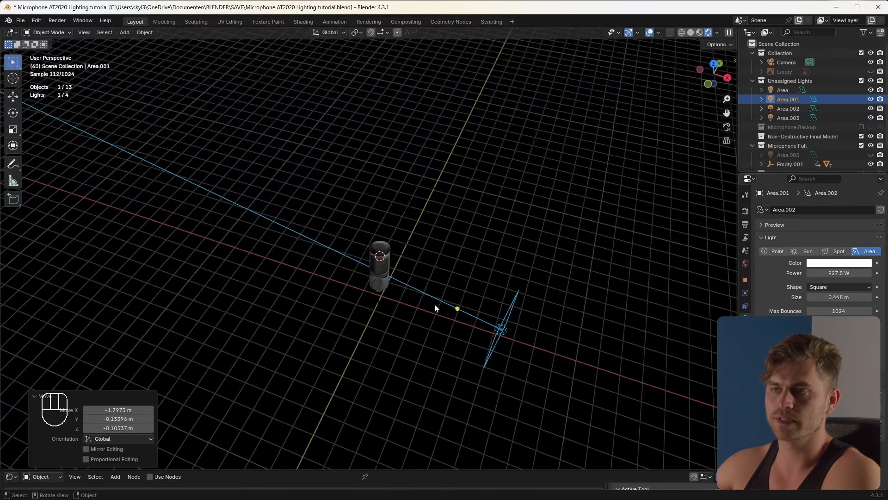
Step: Inspect the microphone's lighting up close, from a distance and through the camera
scroll(430, 302, "up", 3)
middle_click_drag(425, 299, 502, 235)
scroll(505, 232, "up", 7)
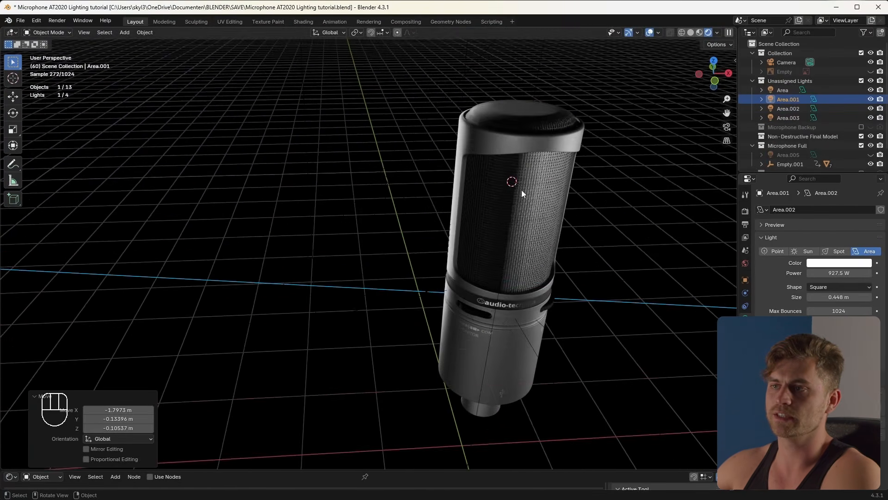
scroll(521, 201, "down", 5)
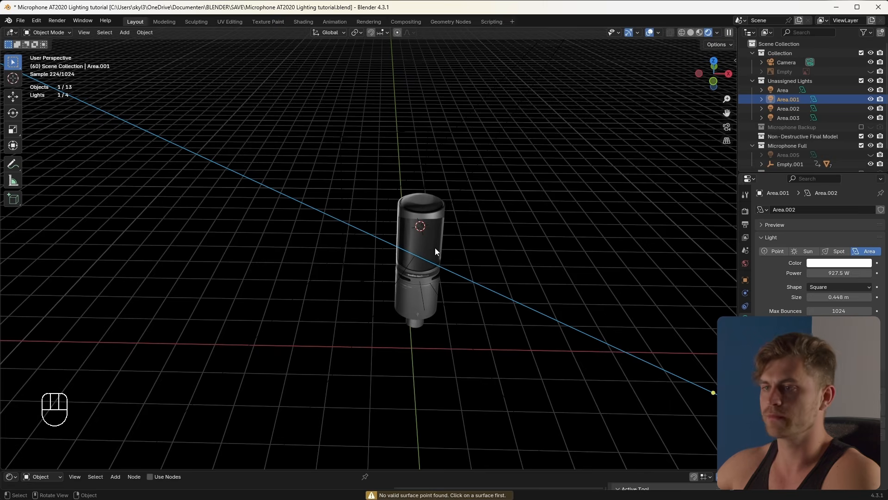
key("KP_0")
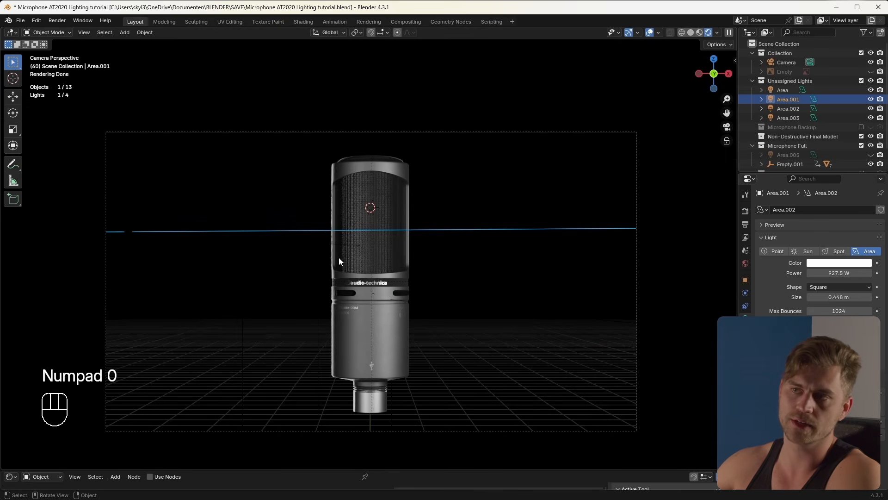
Step: Remove the extra fourth area light and review the other three from above and through the camera
key("a")
middle_click_drag(414, 263, 374, 255)
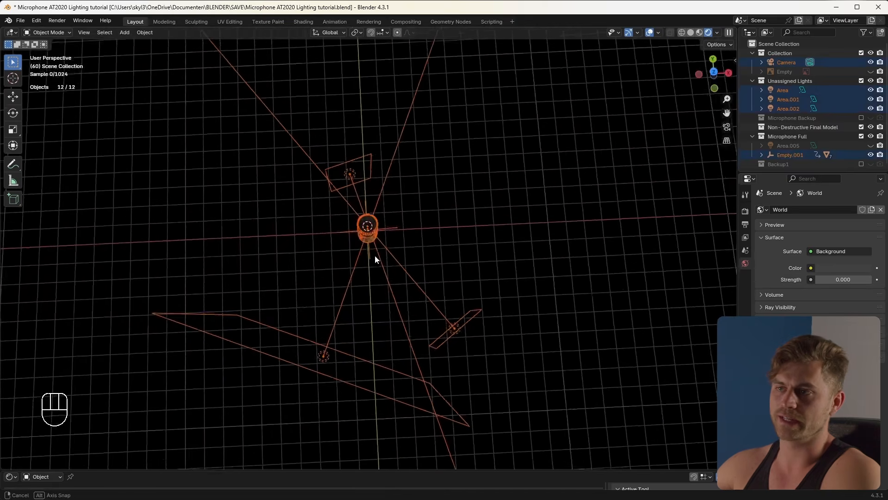
left_click(459, 331)
left_click(345, 178)
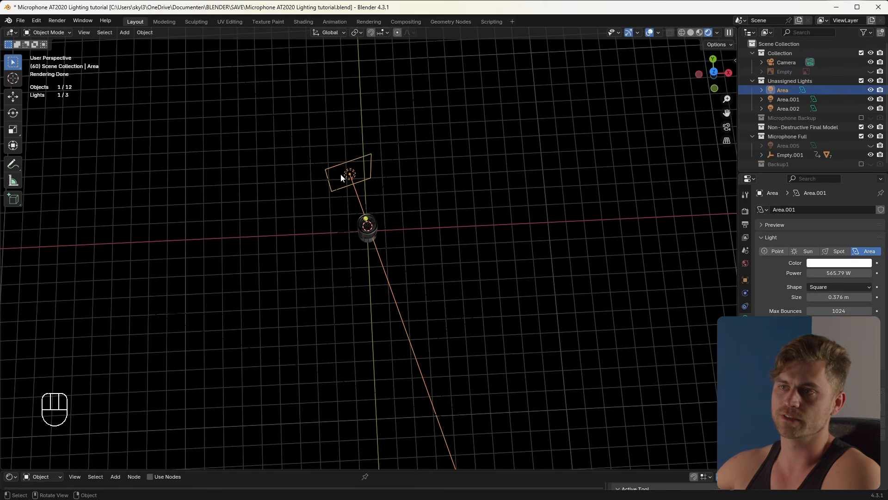
left_click(352, 364)
middle_click_drag(353, 364, 354, 258)
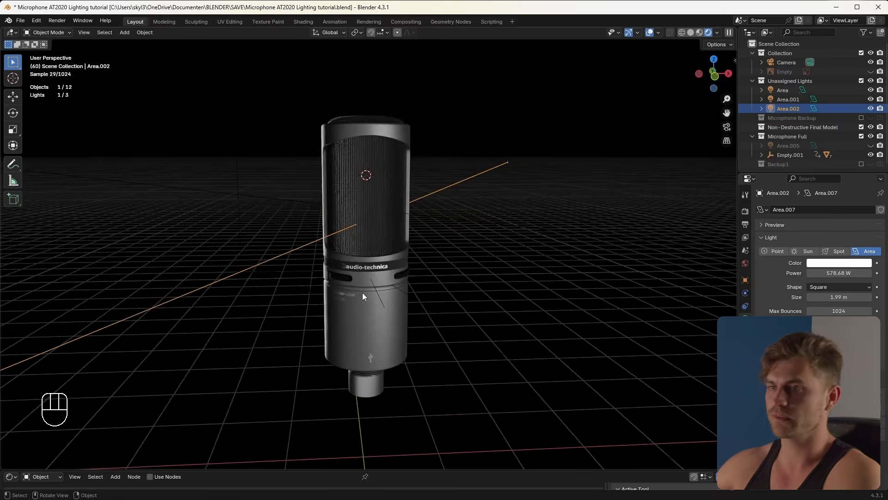
key("KP_0")
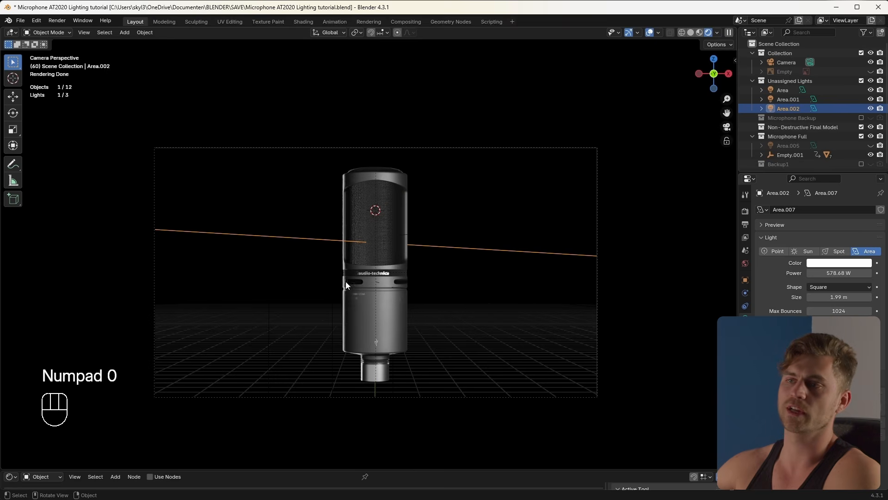
Step: Select the area light behind the microphone and scale it by 1.7 along the global Z axis
scroll(390, 312, "up", 2)
left_click(324, 263)
scroll(319, 263, "down", 5)
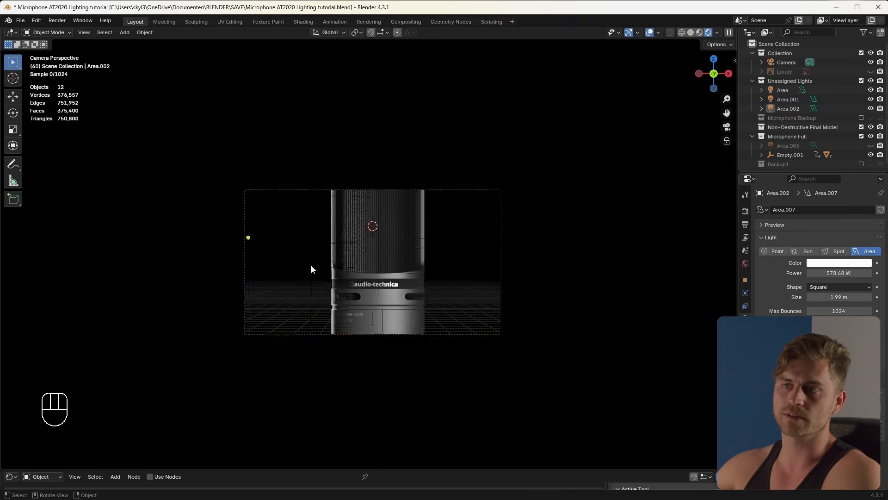
key("a")
left_click(309, 256)
scroll(309, 255, "up", 3)
key("s")
key("z")
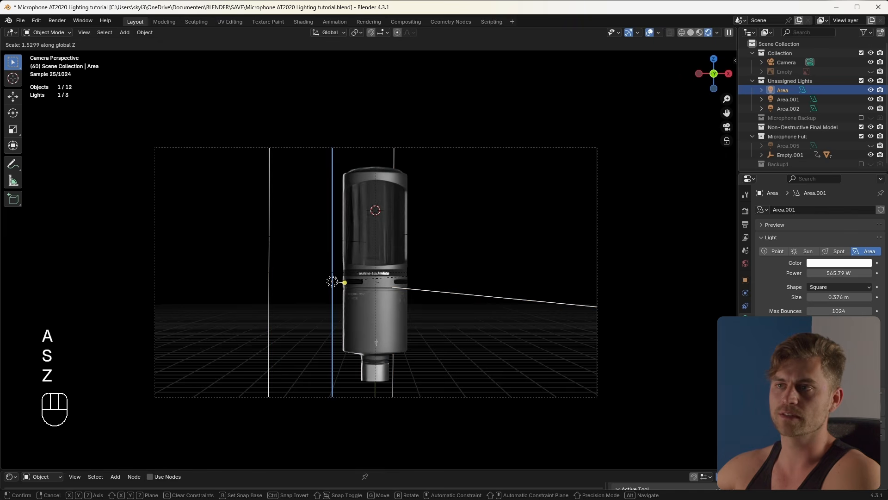
left_click(472, 226)
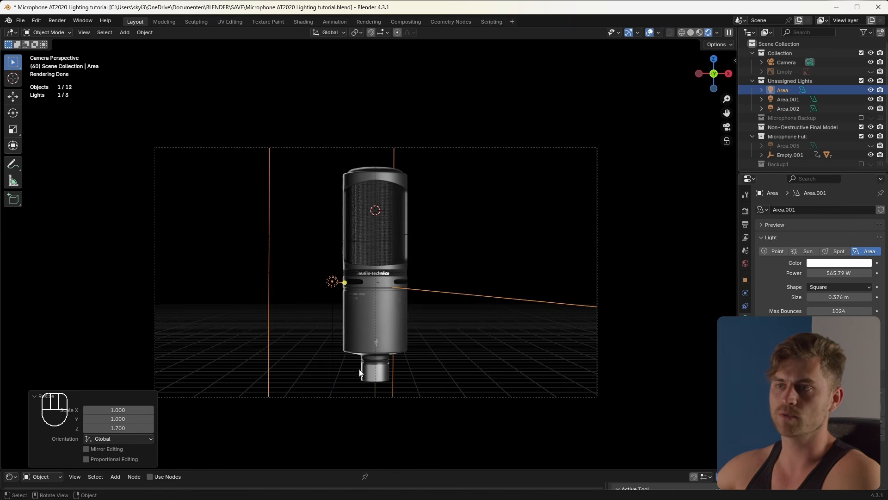
Step: Try scaling the rear area light by 3.627 along its local X axis, and undo it
key("s")
key("x")
key("x")
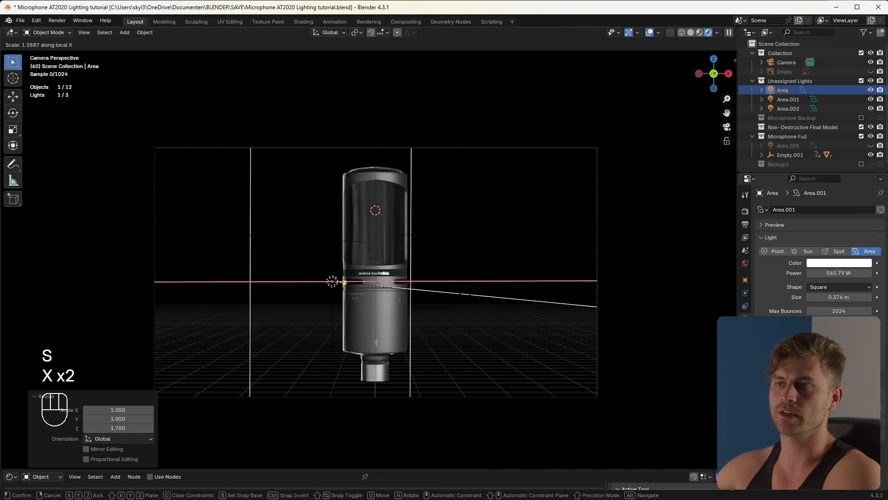
left_click(656, 310)
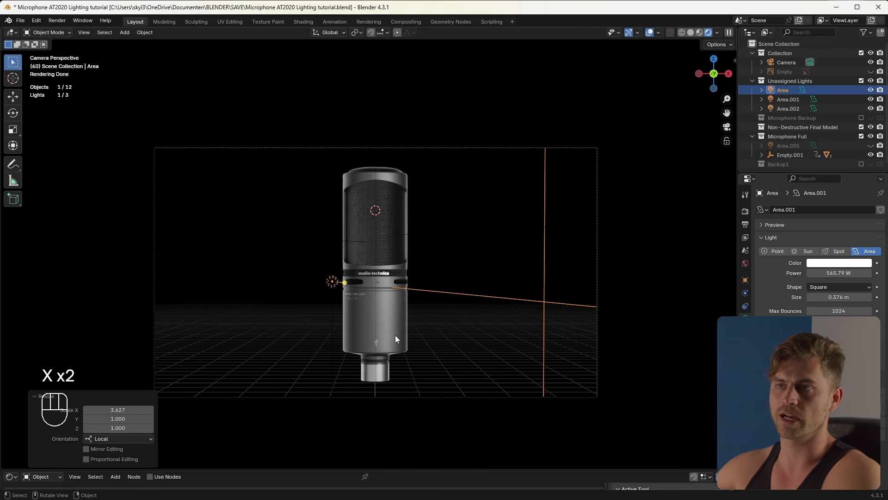
key("ctrl+z")
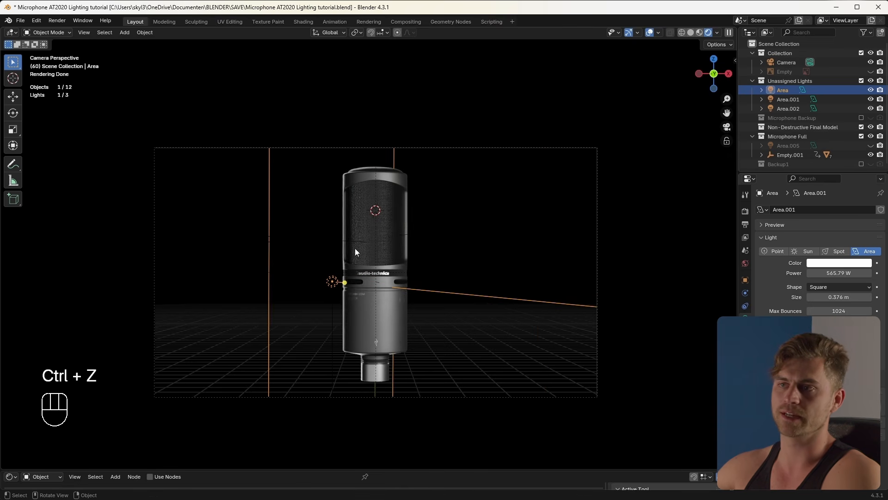
Step: Save the file, and add a large mesh plane as a floor beneath the microphone, ready for edge editing
mouse_move(439, 223)
middle_mouse_down()
mouse_move(437, 279)
mouse_move(412, 184)
mouse_move(431, 268)
mouse_move(426, 210)
mouse_move(432, 227)
middle_mouse_up()
key("ctrl+s")
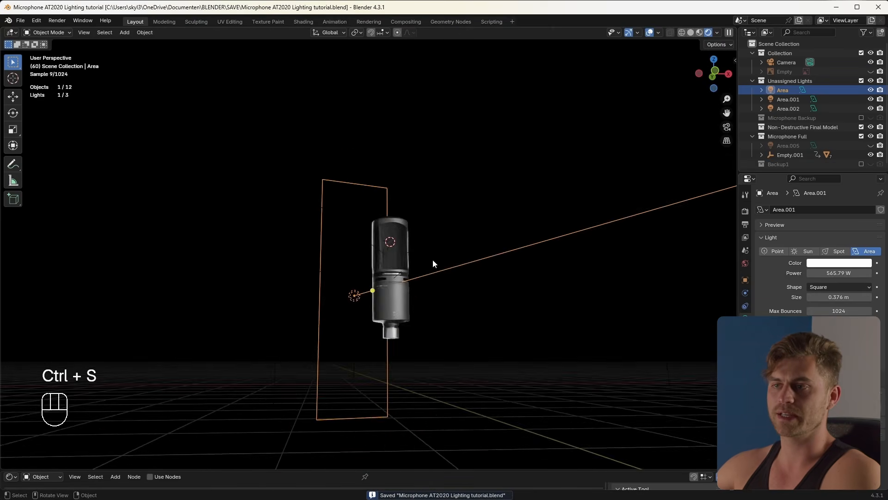
scroll(432, 260, "up", 3)
scroll(432, 260, "up", 2)
scroll(431, 275, "down", 5)
key("shift+a")
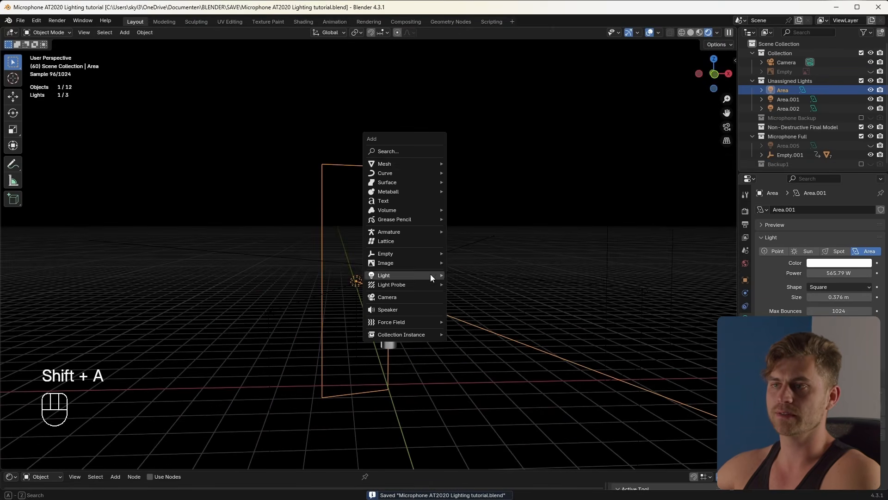
left_click(472, 163)
key("Tab")
key("2")
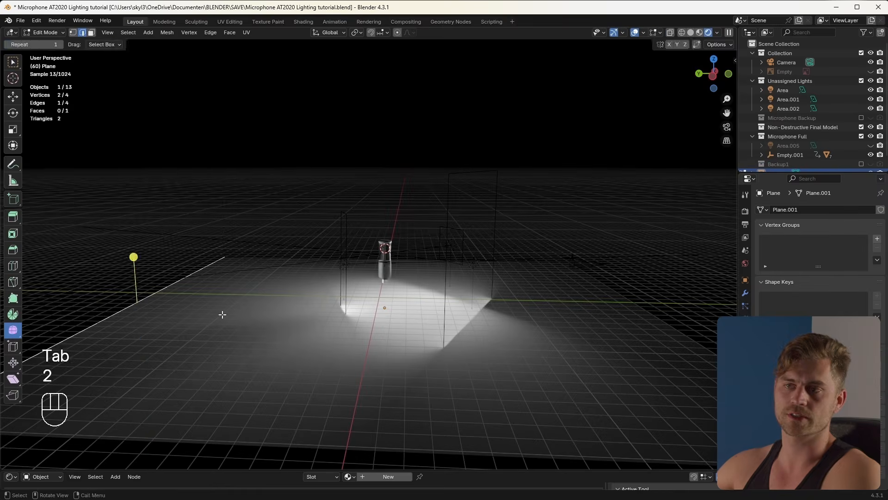
Step: Extrude the plane's rear edge straight up and bevel the fold with multiple segments to form a curved studio backdrop
key("e")
key("z")
left_click(237, 124)
key("2")
left_click(201, 266)
key("ctrl+b")
scroll(329, 328, "up", 17)
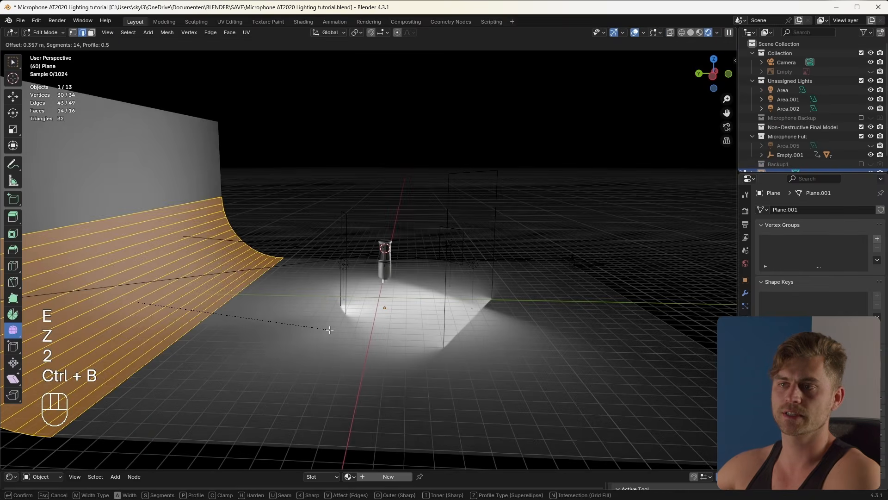
left_click(325, 329)
Step: Shade the backdrop auto smooth at 30° and check it through the camera
key("Tab")
right_click(285, 319)
left_click(283, 321)
key("KP_0")
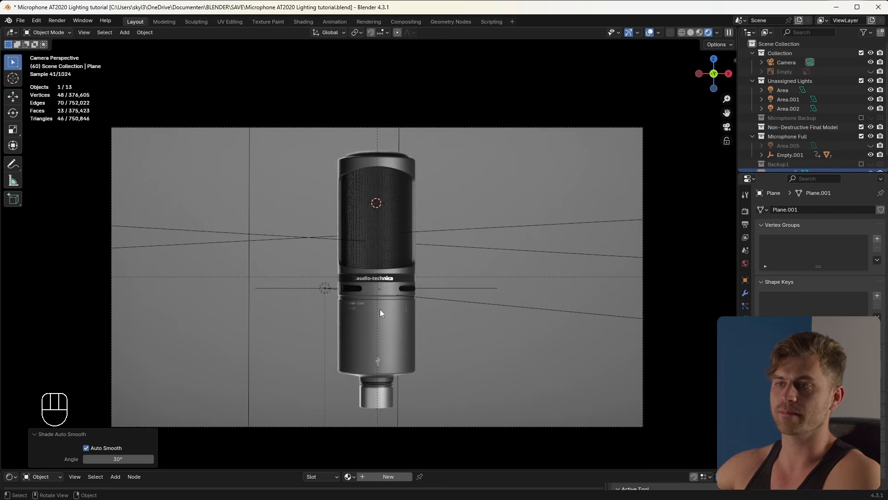
Step: Give the backdrop a new material with a black base color and check the render without overlays
left_click_drag(475, 470, 376, 402)
left_click(377, 401)
key("a")
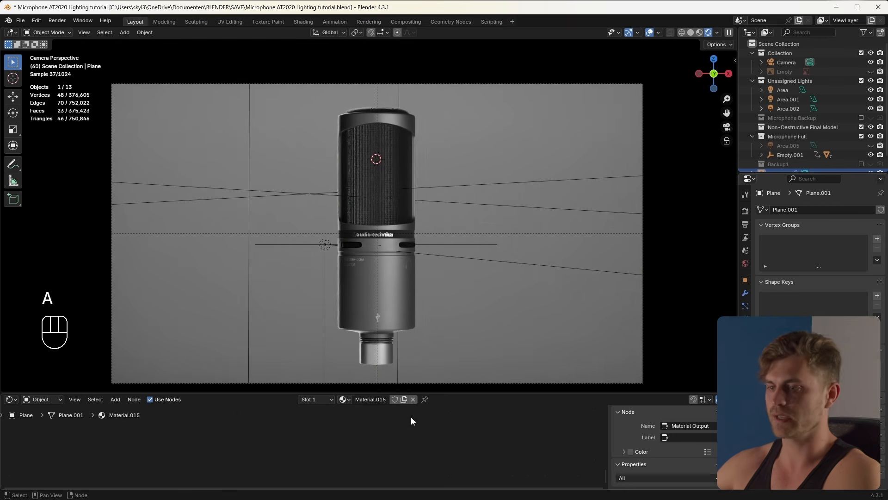
key("KP_Decimal")
scroll(410, 416, "up", 4)
left_click(293, 421)
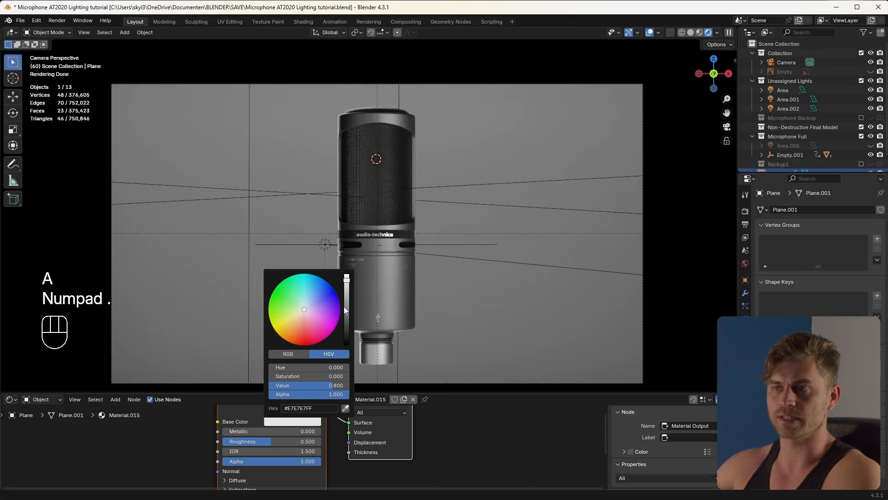
left_click_drag(350, 330, 348, 347)
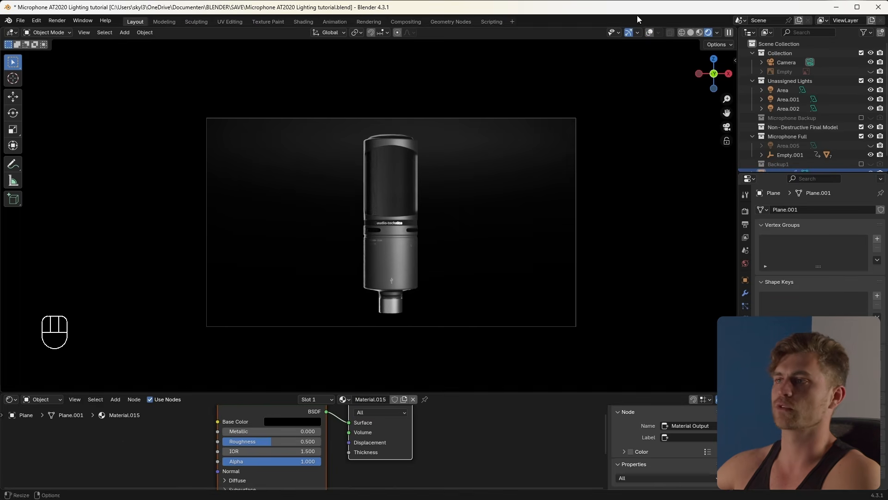
left_click(650, 31)
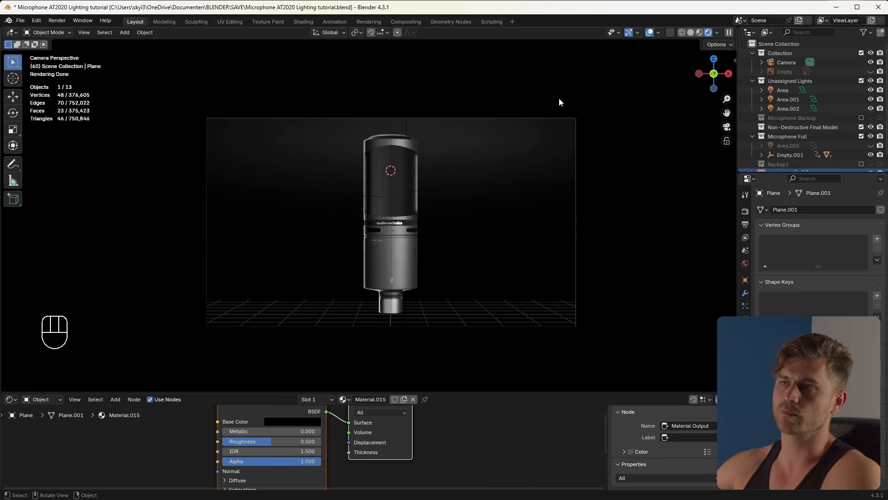
Step: Move the three area lights around the microphone into a new collection named Lightlinking
middle_click_drag(457, 246, 507, 254)
scroll(422, 225, "down", 4)
middle_click_drag(504, 254, 496, 300)
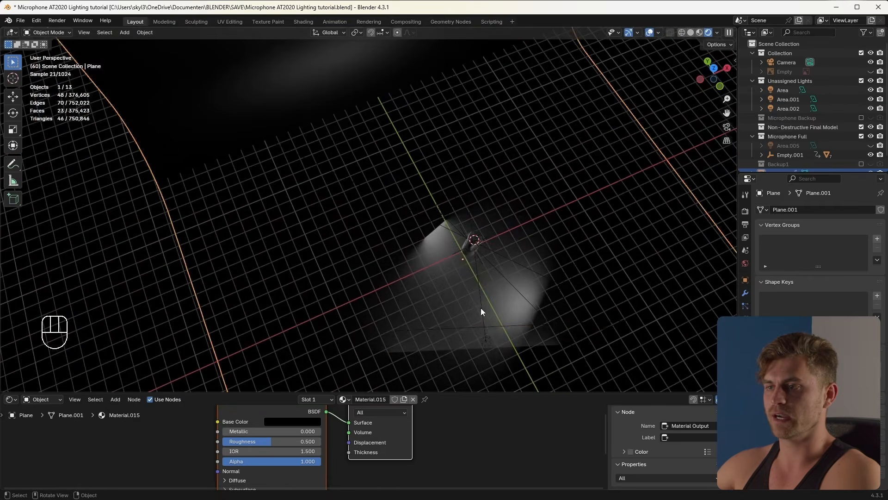
left_click(481, 307)
left_click(530, 295, "shift")
left_click(534, 270, "shift")
middle_click_drag(535, 270, 481, 229)
scroll(481, 229, "up", 2)
middle_click_drag(509, 271, 454, 270, "shift")
mouse_move(453, 269)
middle_mouse_down()
mouse_move(455, 227)
mouse_move(457, 267)
middle_mouse_up()
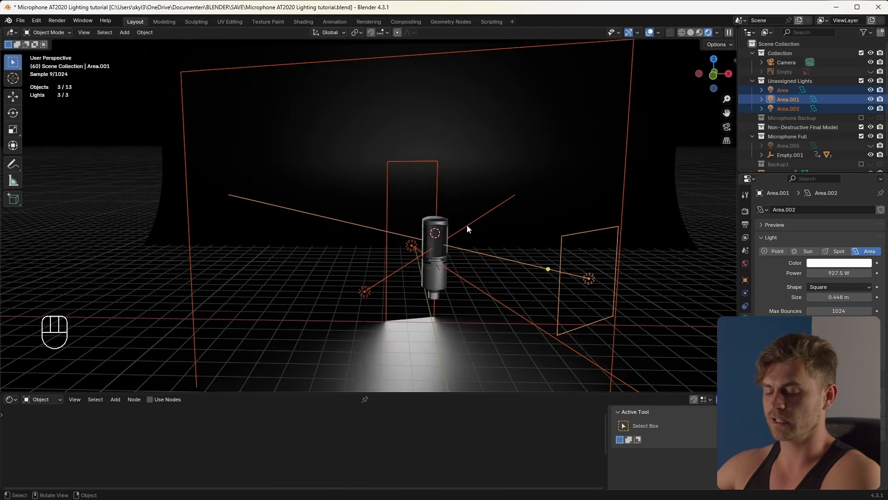
key("m")
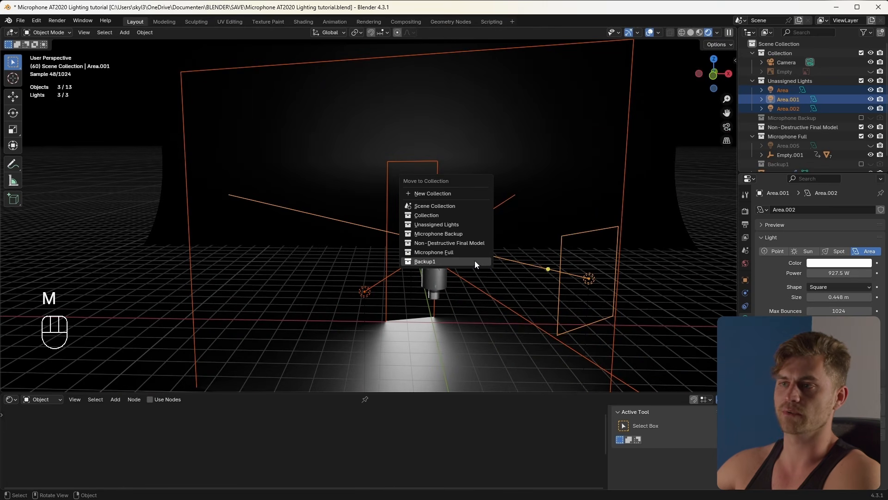
left_click(450, 194)
type("Lightlinking")
key("Return")
Step: Select the area light behind the microphone and show its built-in Light Linking settings under Shading
scroll(466, 192, "up", 2)
middle_click_drag(496, 212, 465, 248, "shift")
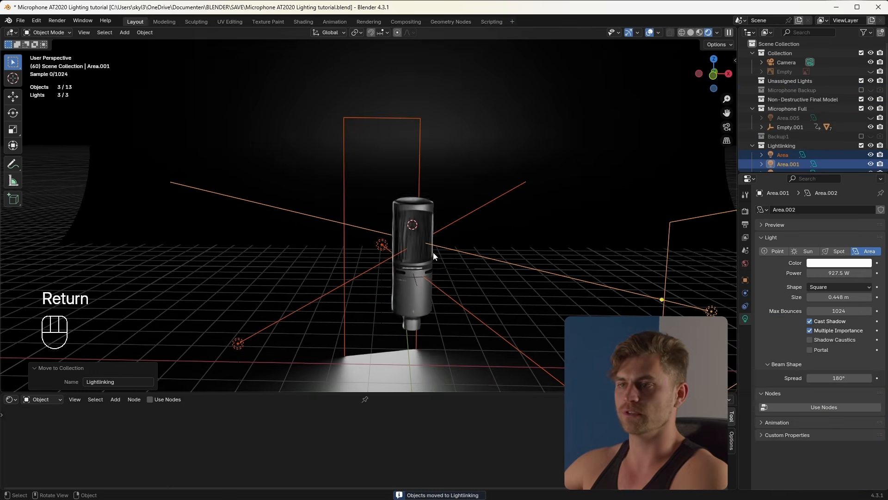
left_click(365, 240)
left_click(381, 245)
left_click(744, 279)
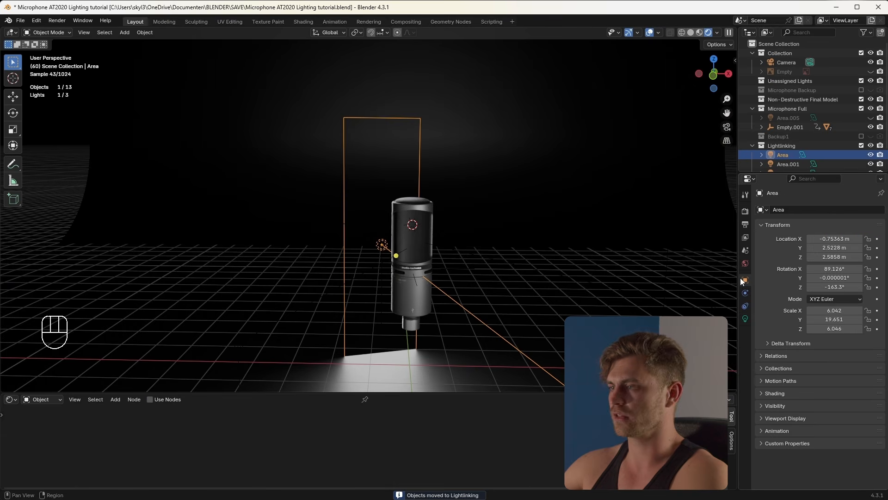
left_click(761, 394)
left_click(765, 404)
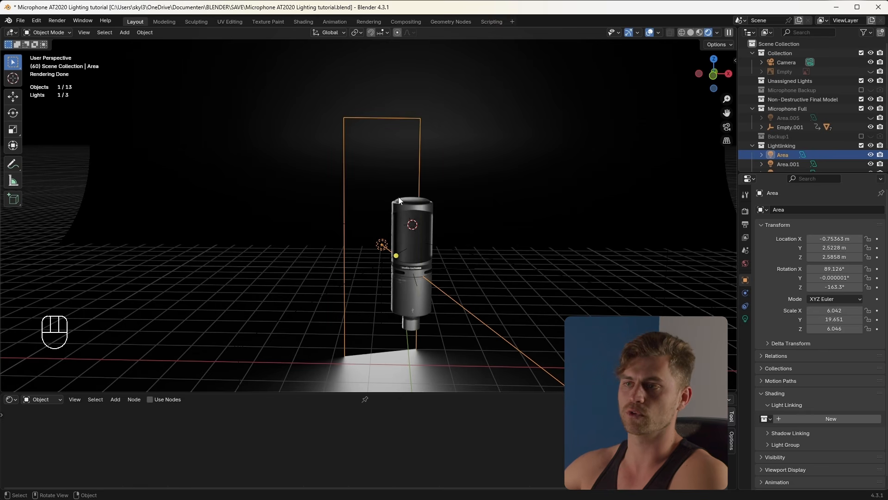
Step: Add light linking from the Lightlinking light collection to the Microphone Full target collection
key("n")
left_click(673, 119)
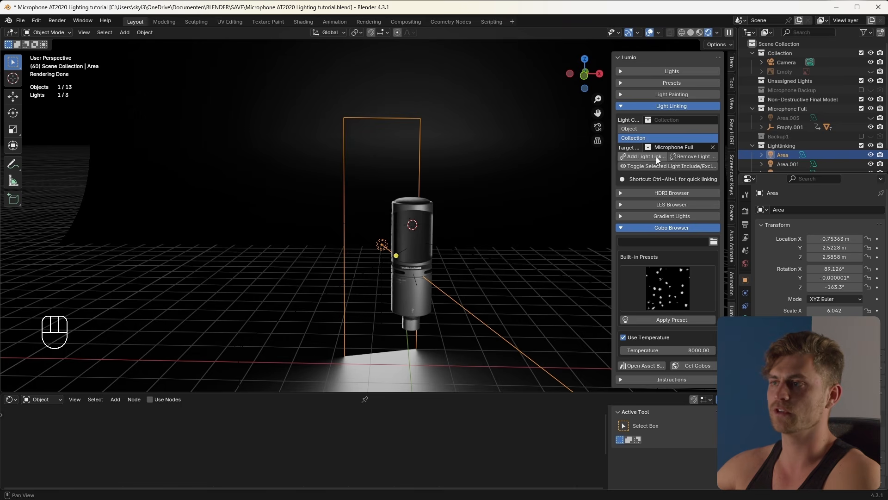
left_click(674, 119)
left_click(677, 145)
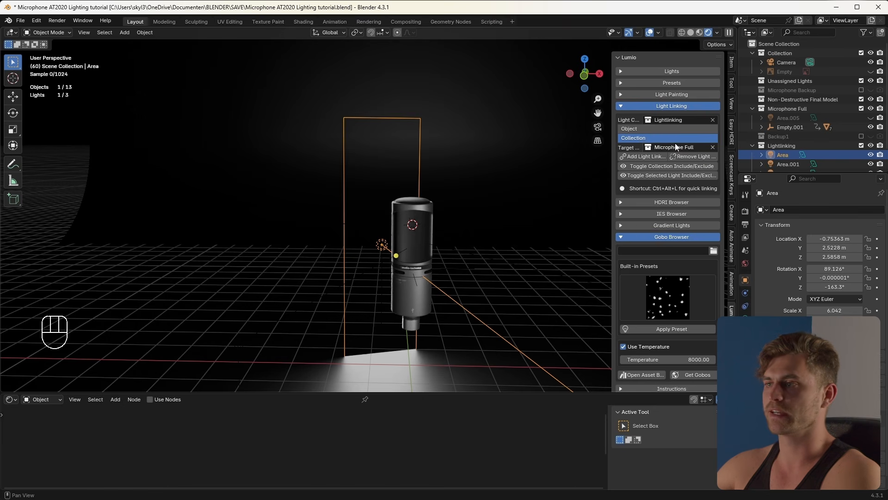
left_click(648, 156)
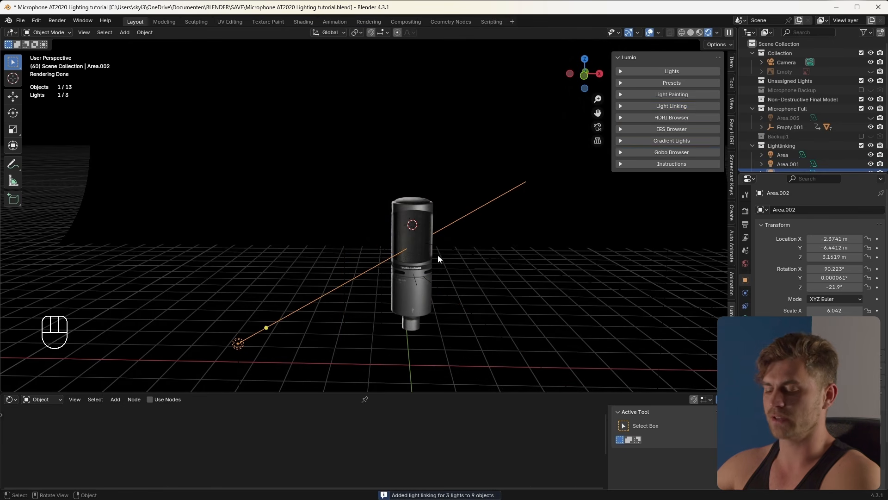
key("n")
Step: Select the backdrop to view it closely, and add a new area light to the scene
scroll(438, 257, "down", 4)
middle_click_drag(433, 235, 458, 245)
left_click(352, 166)
mouse_move(413, 213)
middle_mouse_down()
mouse_move(464, 206)
mouse_move(430, 213)
middle_mouse_up()
key("shift+a")
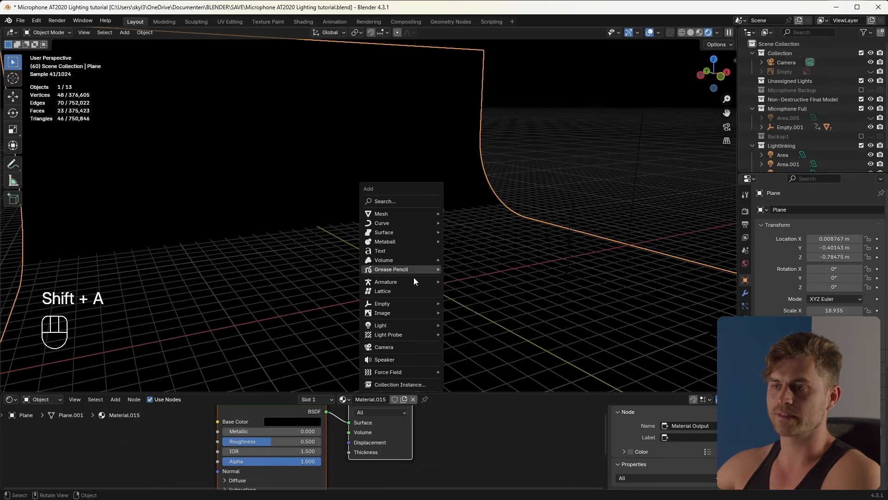
mouse_move(401, 324)
left_click(479, 355)
Step: Enlarge the new area light to a scale of about 6.39 and move it high behind the microphone, near the backdrop
scroll(440, 296, "down", 4)
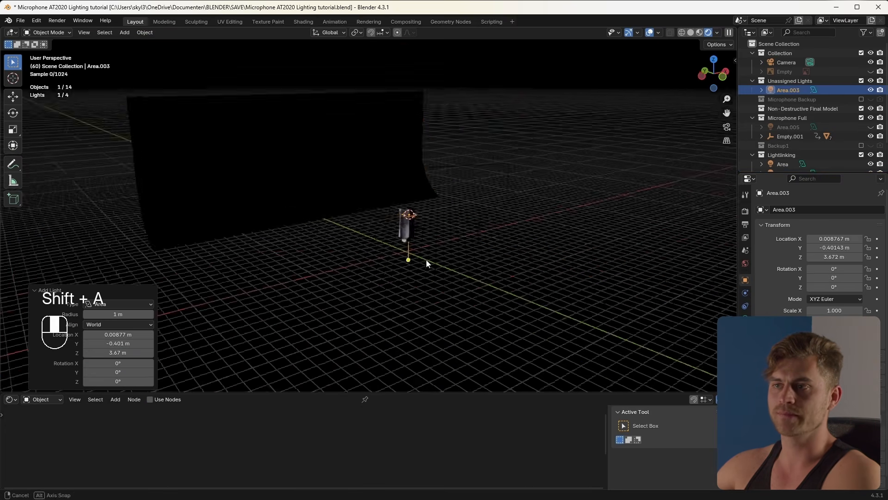
middle_click_drag(393, 250, 446, 259)
key("g")
left_click(270, 203)
middle_click_drag(270, 203, 294, 214)
middle_click_drag(294, 213, 422, 234, "shift")
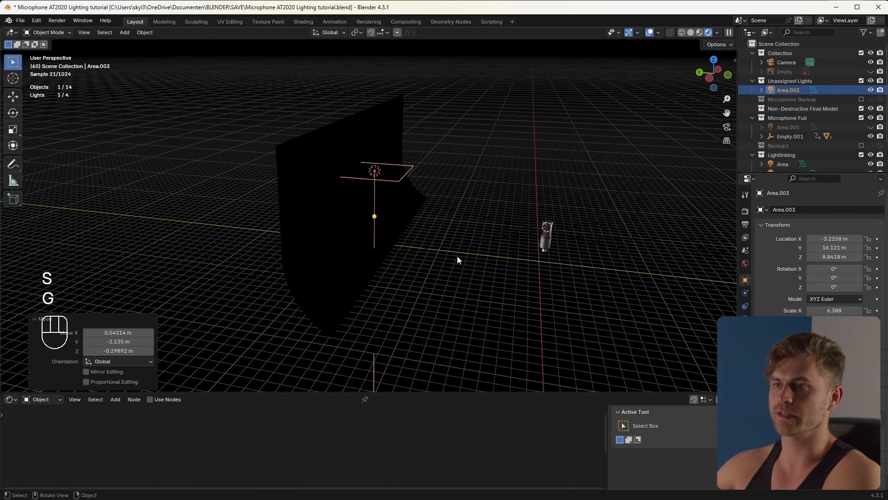
Step: Move the area light across the camera view to about X 0.47 m, directly above the microphone
key("shift+Tab")
key("KP_0")
key("g")
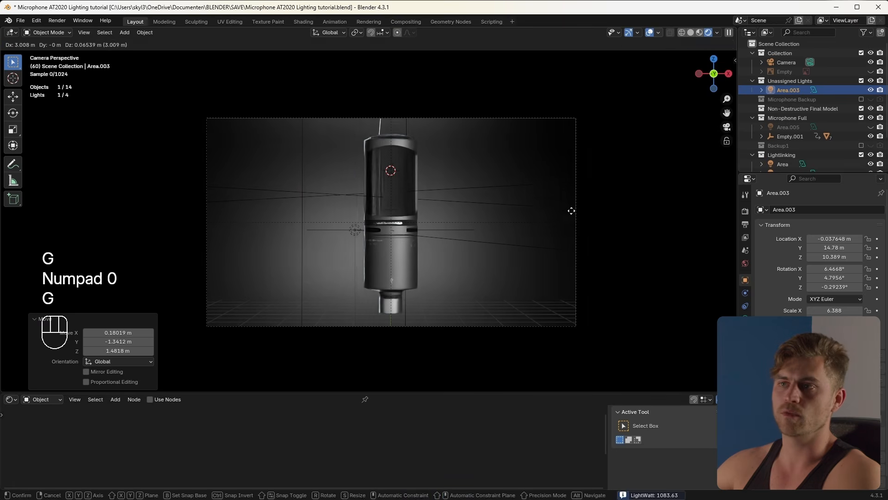
left_click(542, 206)
scroll(416, 183, "up", 1)
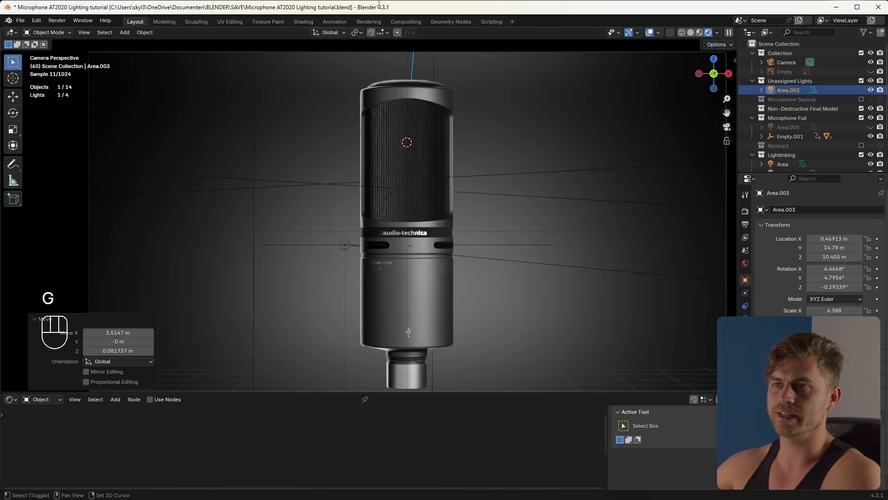
Step: Rotate the area light until it is nearly level and points straight down, with Y rotation at about 1.1°
scroll(479, 145, "down", 4)
middle_click_drag(479, 148, 467, 162, "shift")
key("r")
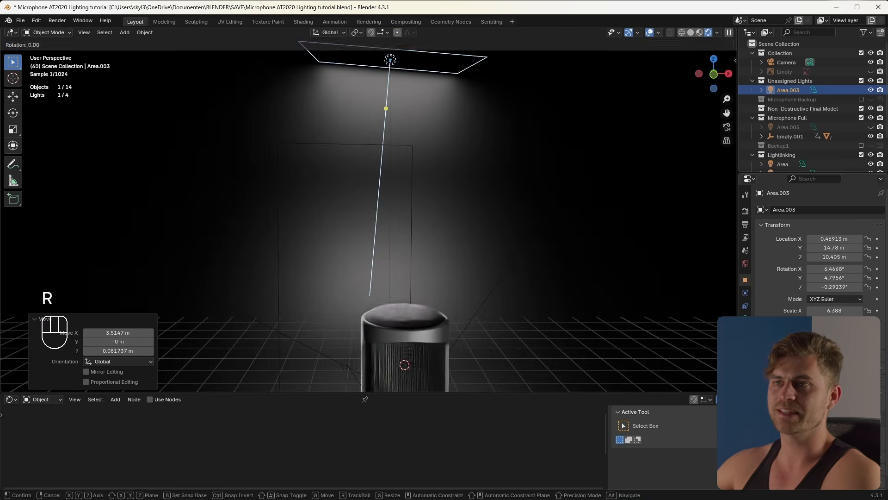
left_click(459, 164)
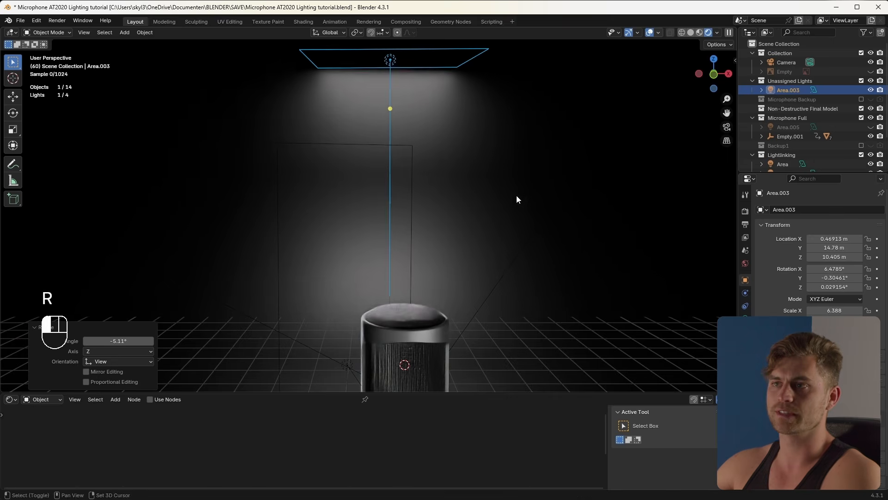
key("r")
left_click(469, 174)
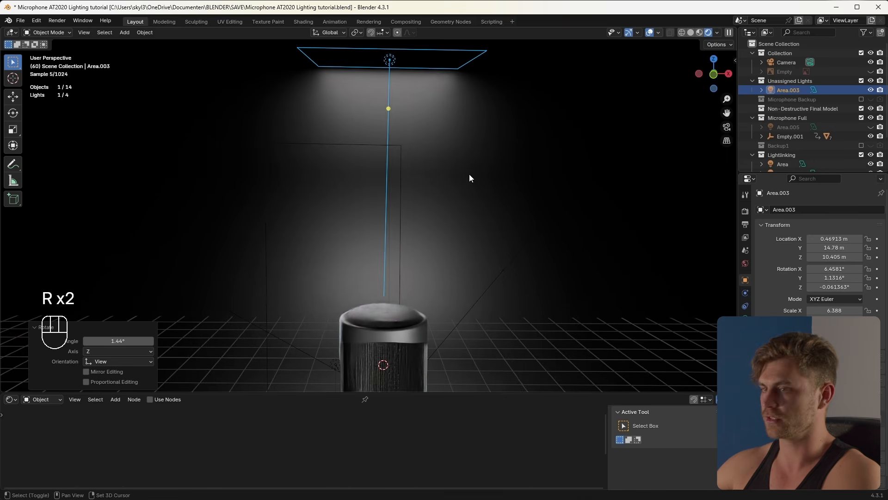
Step: Move the area light along the Y axis towards the backdrop, to about Y 16.07 m
key("KP_0")
key("g")
key("x")
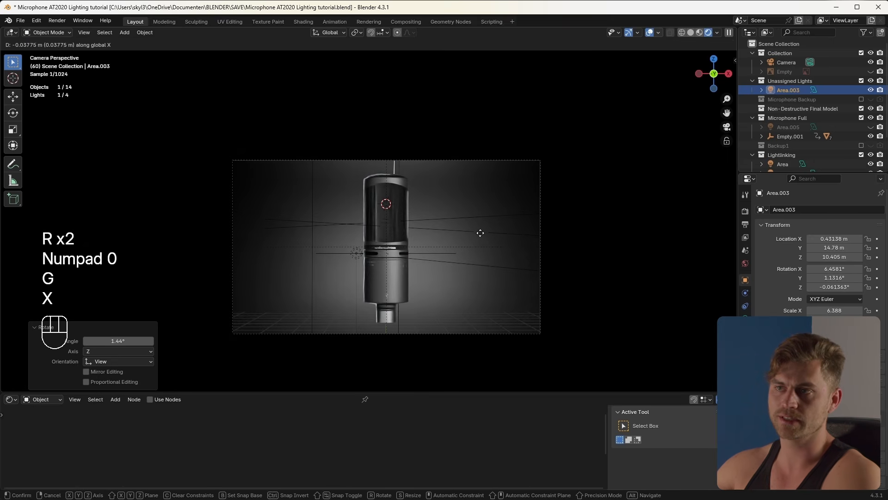
key("t")
key("y")
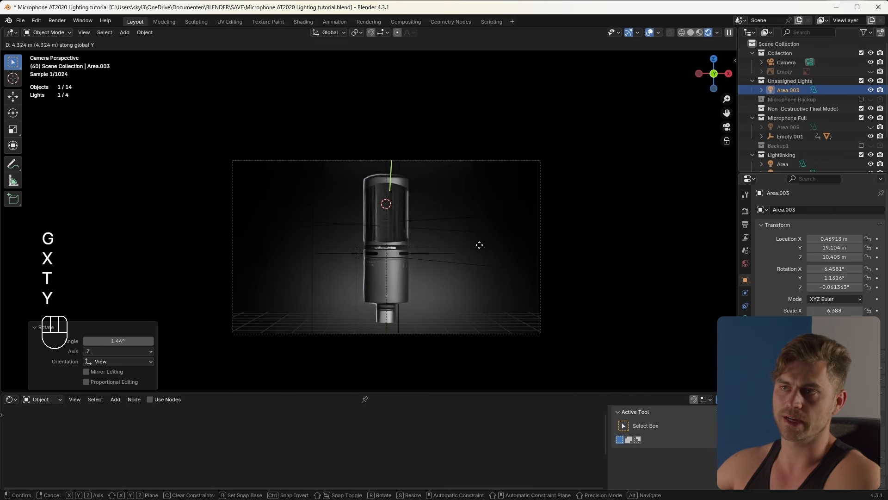
left_click(486, 234)
Step: Hide the viewport overlays and rotate the area light about 37.3° around the global X axis
left_click(650, 32)
key("r")
key("x")
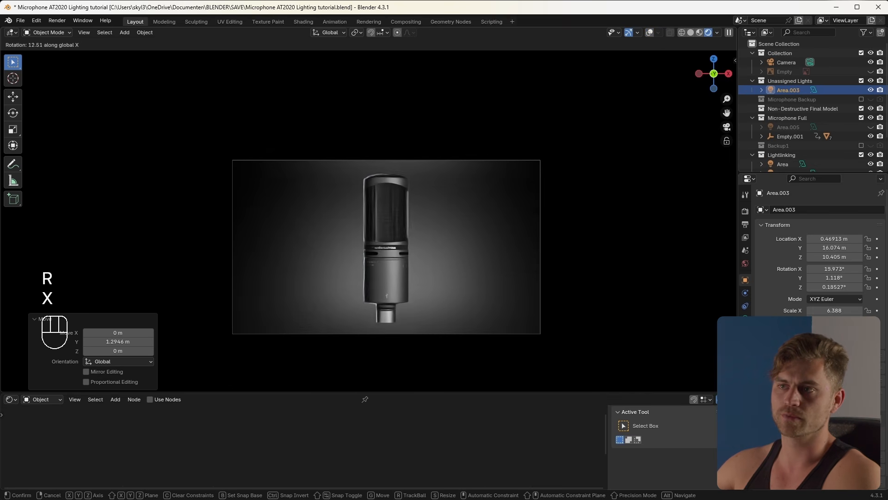
left_click(341, 282)
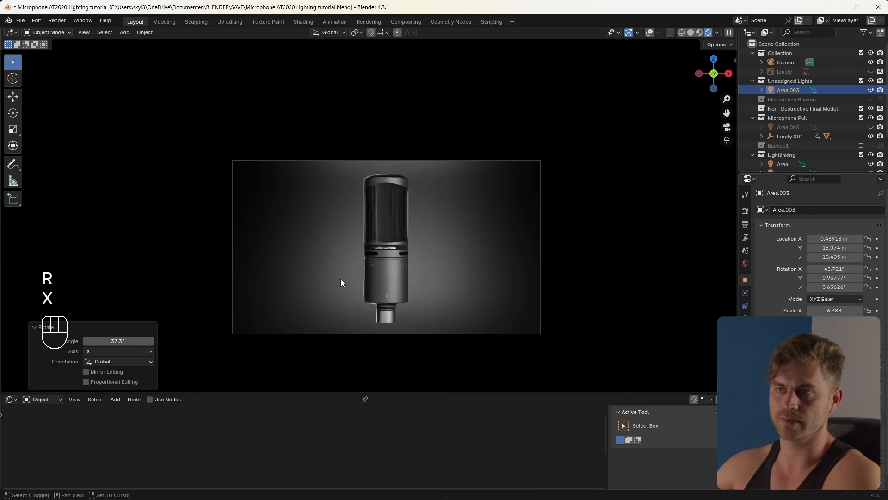
mouse_move(453, 218)
middle_mouse_down()
mouse_move(438, 266)
mouse_move(422, 202)
mouse_move(445, 231)
middle_mouse_up()
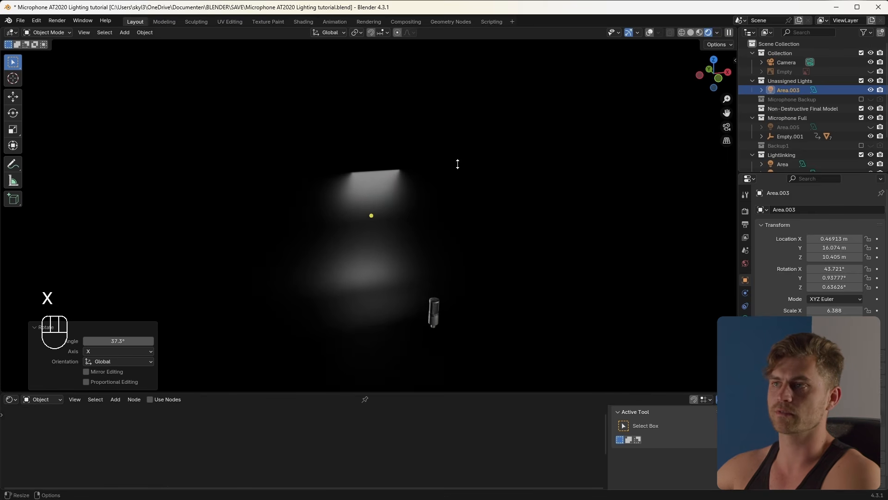
Step: Replace the area light with a point light near the backdrop, at about Y 18.18 m and Z 8.11 m
key("shift+Tab")
key("x")
key("x")
key("shift+a")
mouse_move(453, 203)
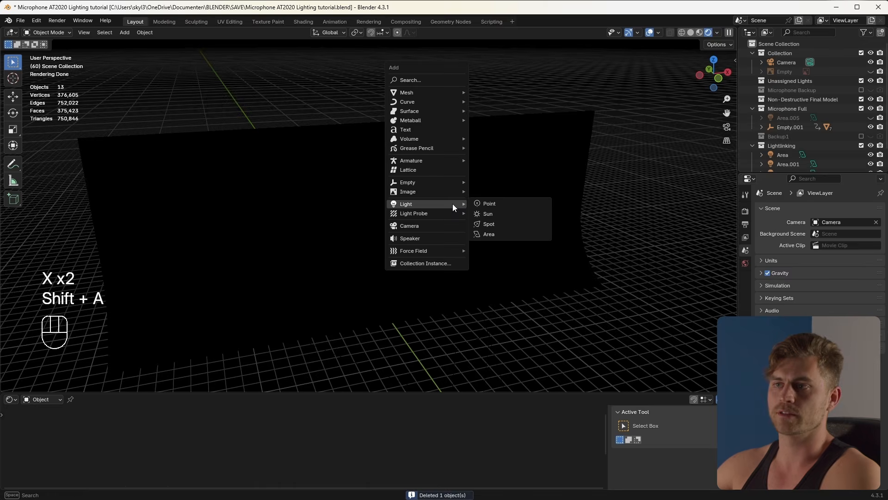
left_click(488, 204)
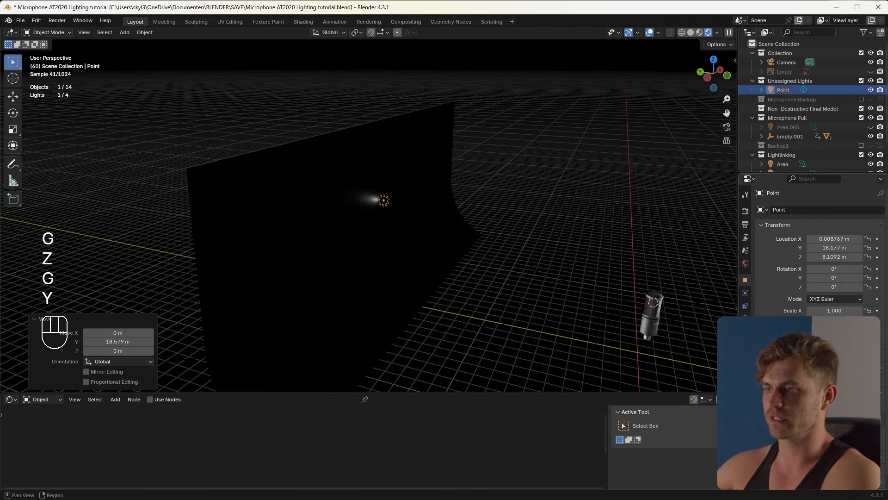
Step: Apply the built-in #1 IES preset from Lumio to the point light and shift the light up about 0.24 m
key("n")
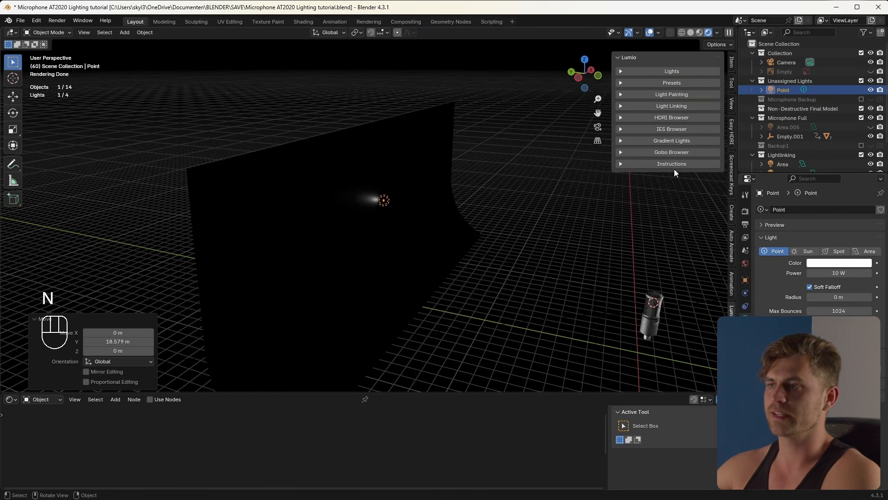
left_click(681, 132)
middle_click_drag(463, 277, 414, 304)
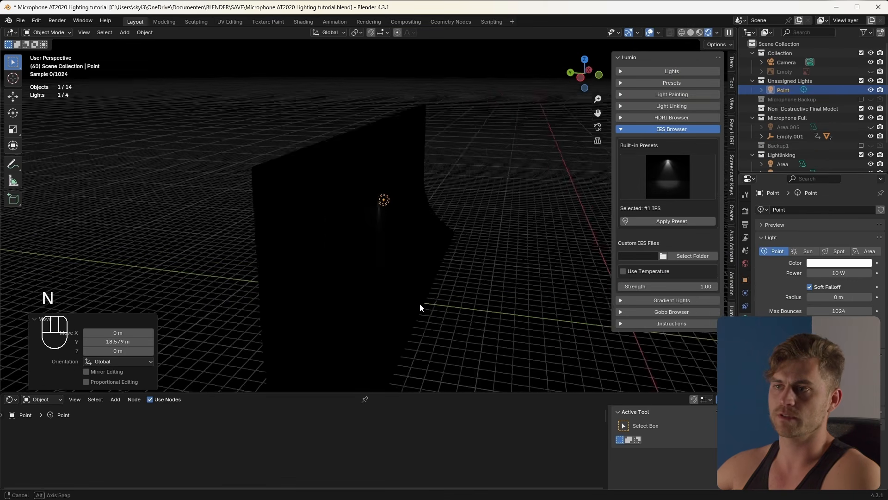
key("g")
left_click(422, 299)
Step: Set the IES light strength to 35.53 and view the result through the camera without overlays
left_click_drag(688, 286, 664, 286)
key("KP_0")
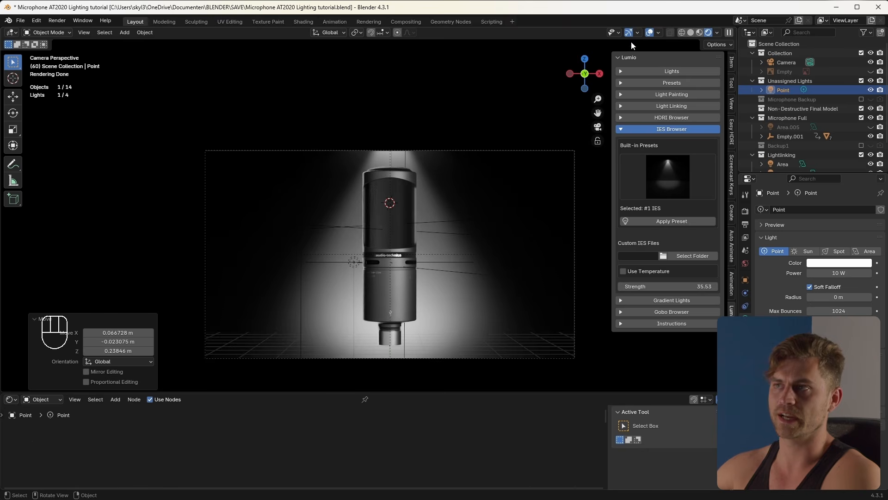
left_click(649, 32)
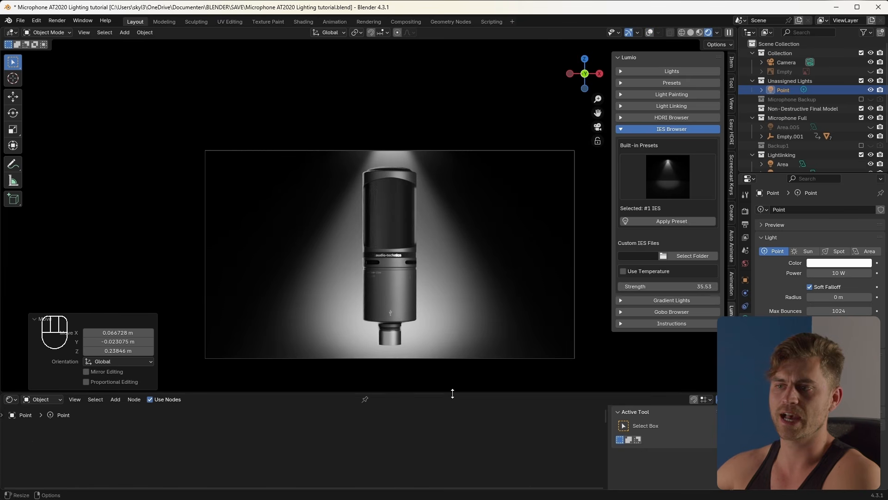
Step: Show the point light's shader nodes and add a second IES Texture node set to External, ready for choosing its file
left_click_drag(454, 394, 458, 300)
key("Home")
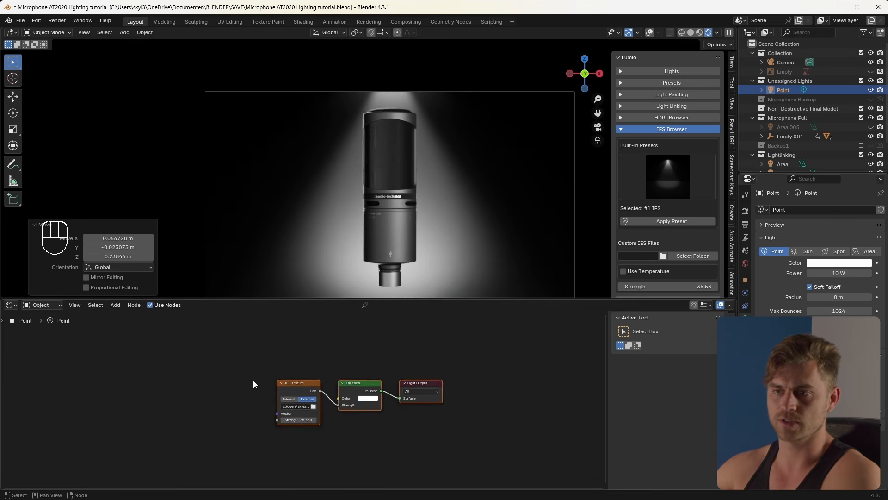
middle_click_drag(258, 379, 281, 377)
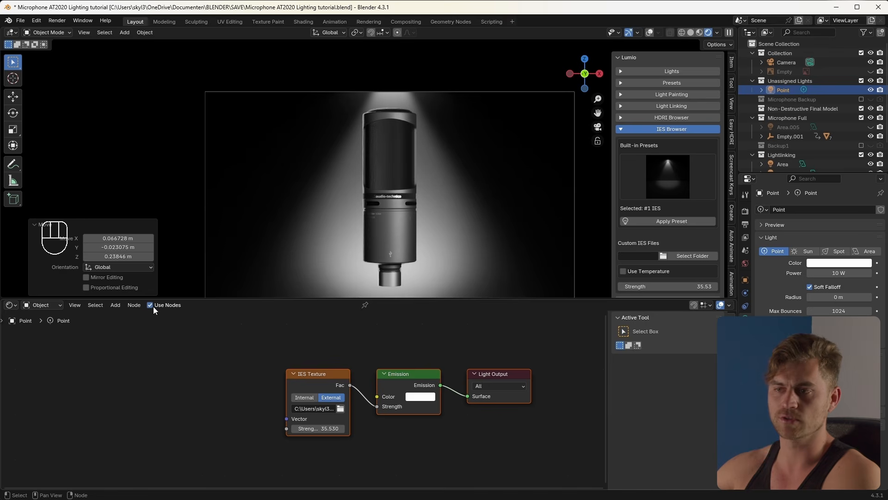
scroll(312, 369, "up", 1)
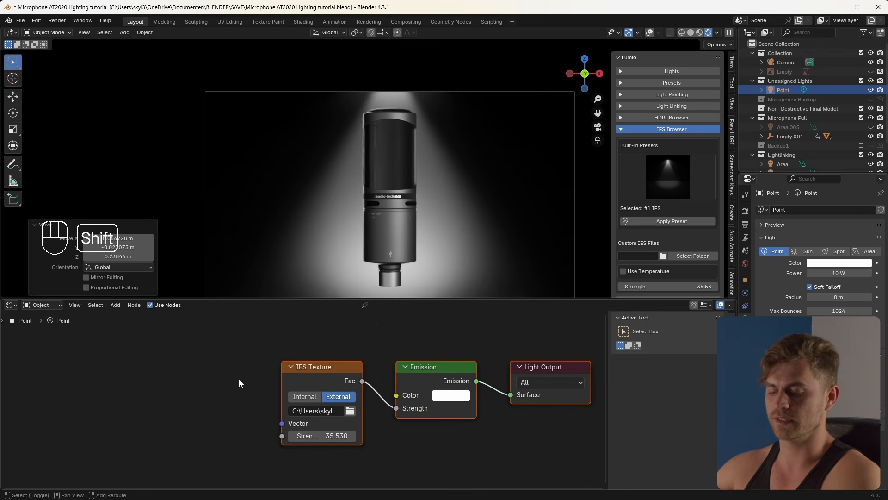
key("shift+a")
type("iesa")
key("BackSpace")
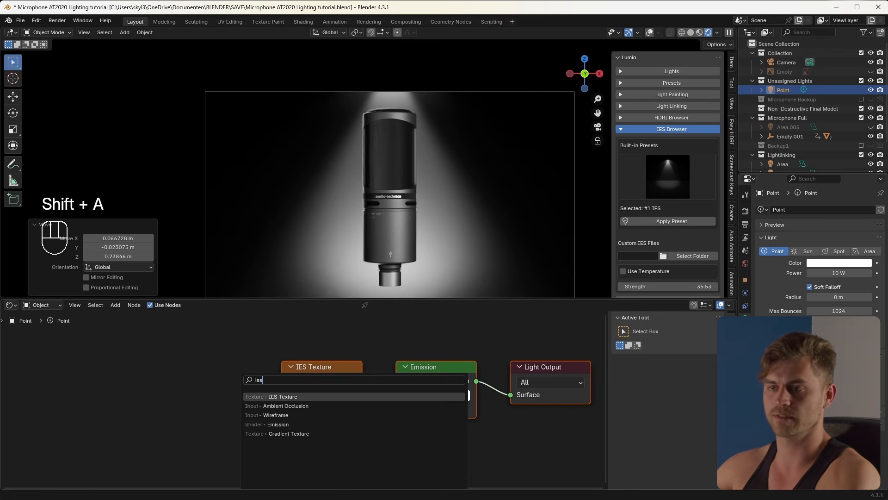
key("Return")
left_click(206, 412)
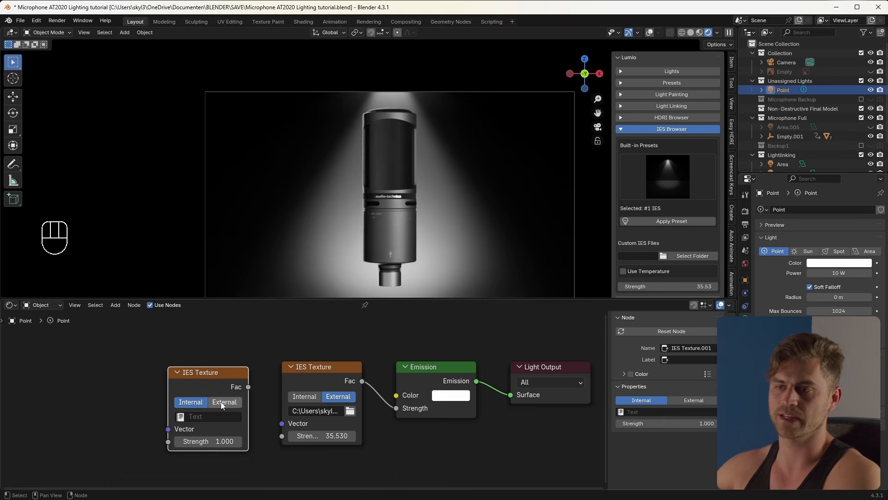
left_click(221, 402)
left_click(236, 416)
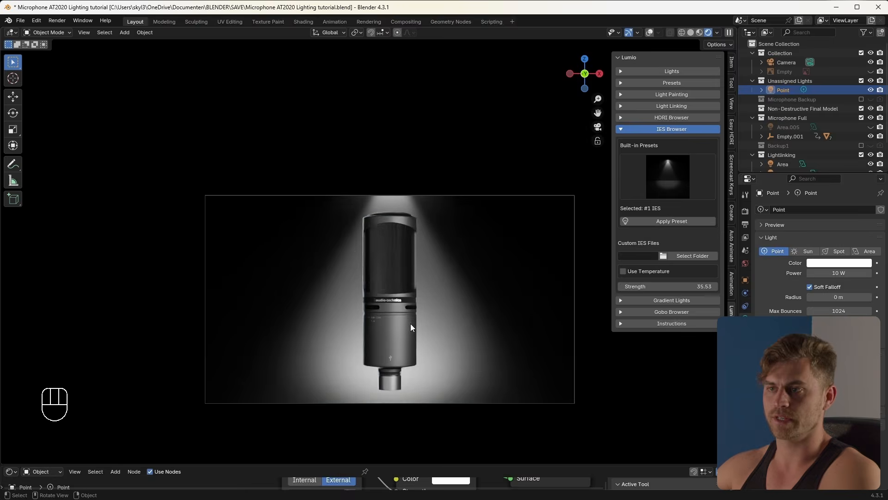
Step: Try the built-in #5 and #6 IES presets on the point light, and hide the light
scroll(409, 325, "up", 2)
middle_click_drag(422, 346, 417, 316, "shift")
left_click(680, 174)
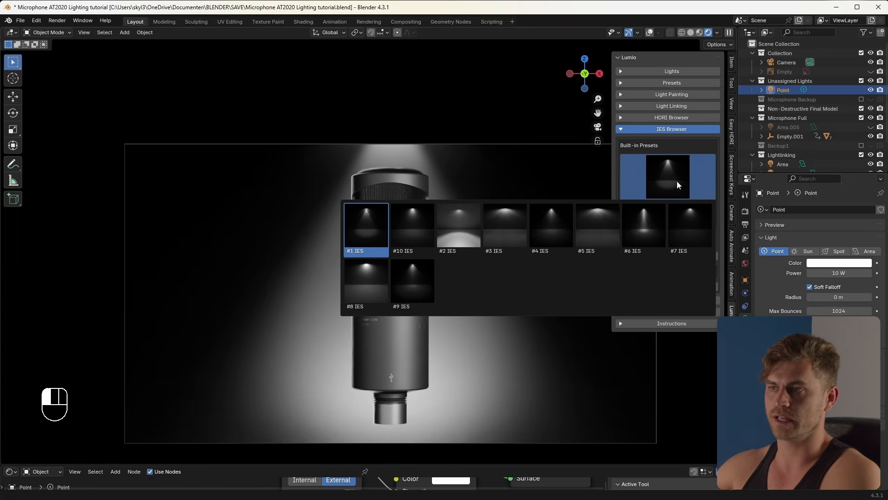
left_click(578, 220)
scroll(588, 215, "down", 1)
left_click(668, 182)
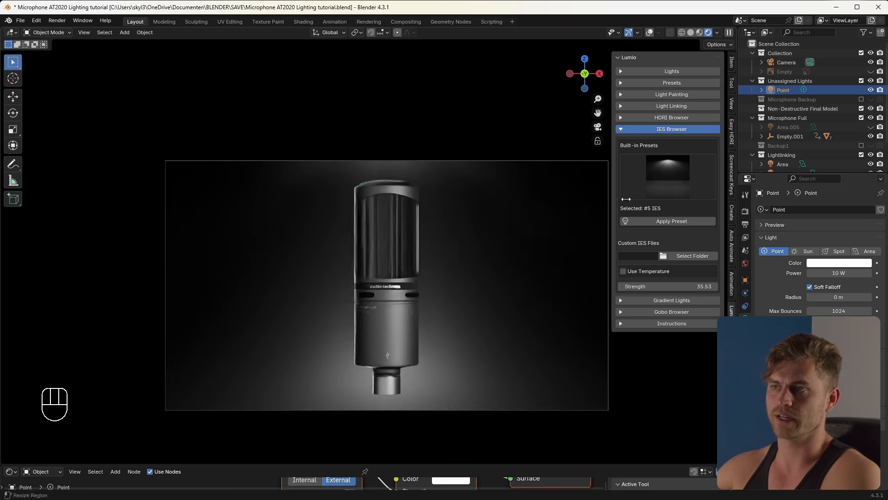
left_click(659, 224)
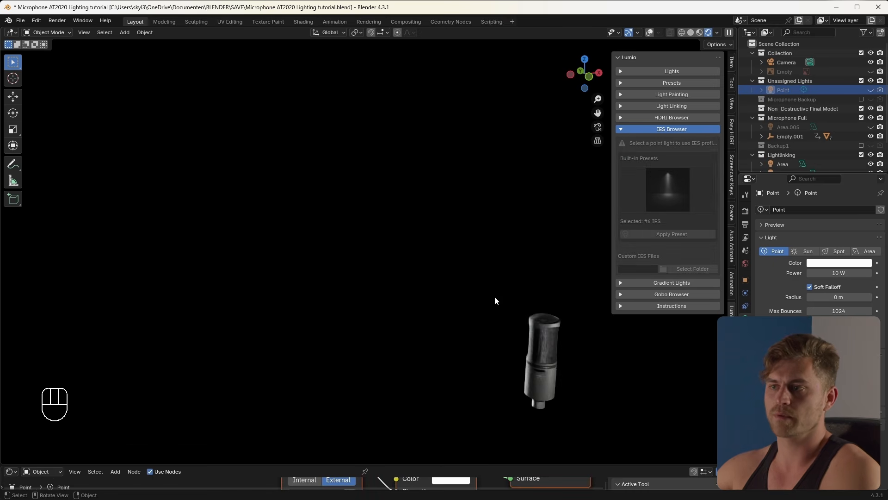
Step: Add a mesh cube at the microphone and scale it up to enclose the scene
scroll(495, 297, "down", 4)
key("shift+a")
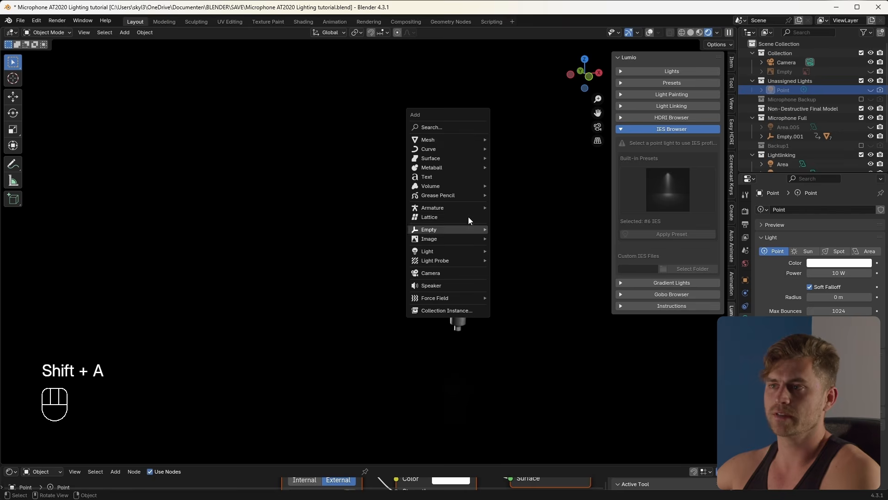
mouse_move(465, 135)
left_click(532, 147)
key("s")
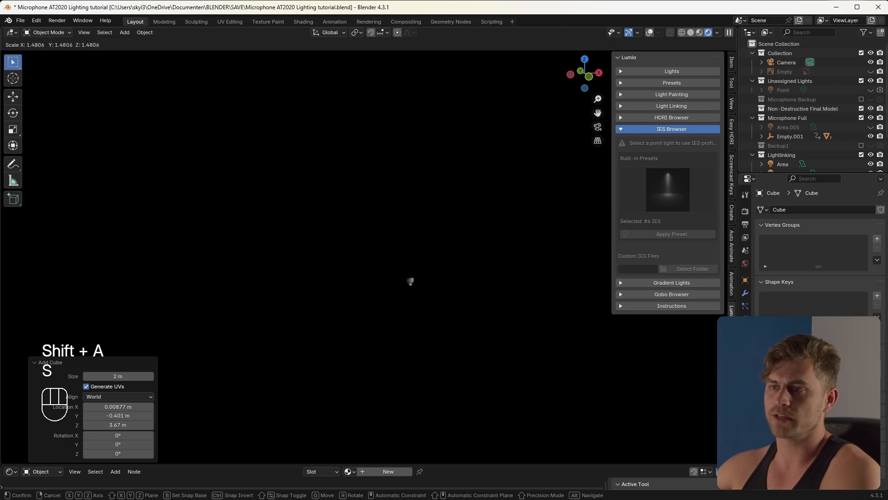
left_click(64, 310)
Step: Create a new material for the cube and delete its Principled BSDF node
left_click_drag(440, 465, 432, 277)
left_click(391, 278)
scroll(268, 348, "down", 4)
scroll(296, 354, "up", 2)
left_click(298, 354)
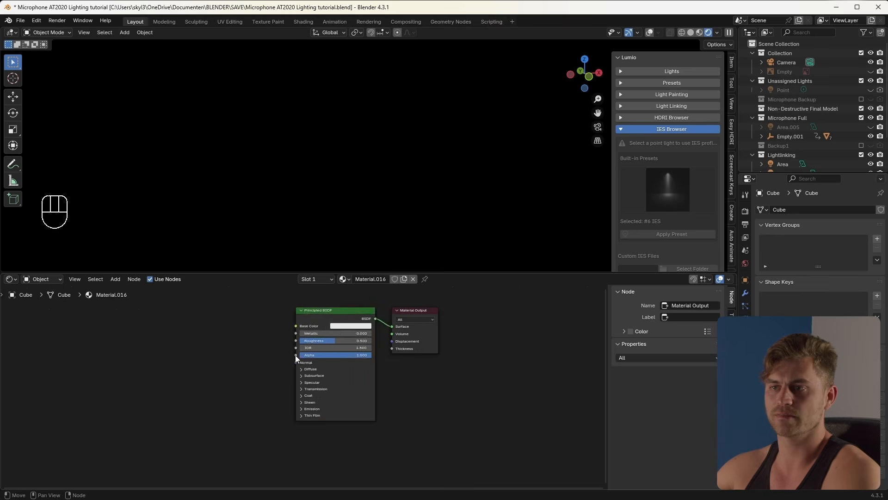
key("x")
Step: Add a Principled Volume node with a density of 0.02 and connect it to the Material Output's Volume input
key("shift+a")
left_click(331, 316)
type("prin")
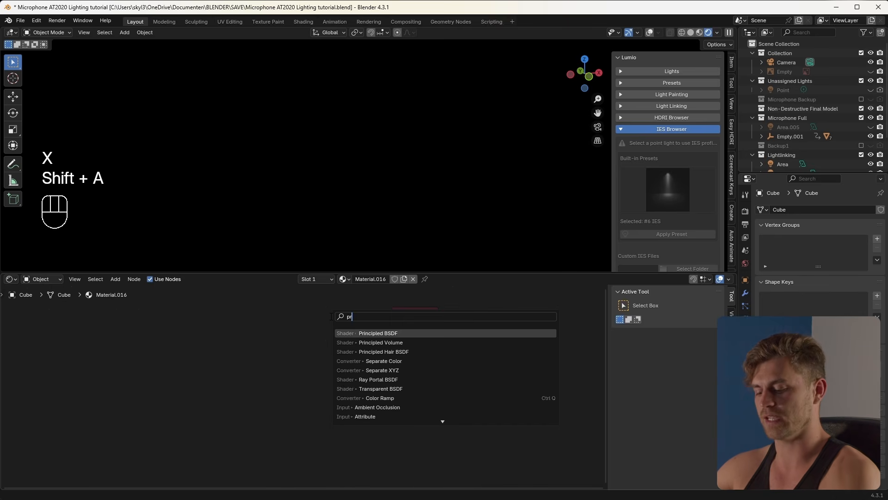
left_click(381, 342)
left_click(317, 333)
left_click_drag(317, 332, 382, 339)
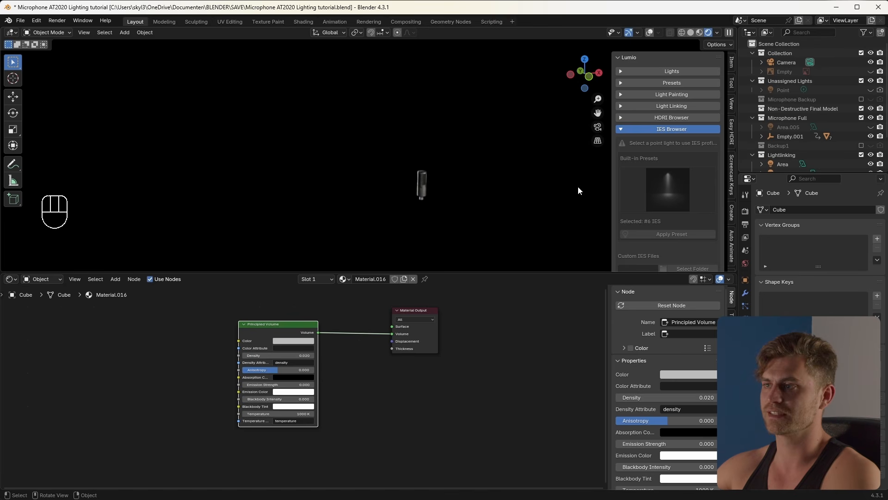
Step: Add a spot light above the scene, rotate it about -2.7°, and enable its shader nodes
key("shift+a")
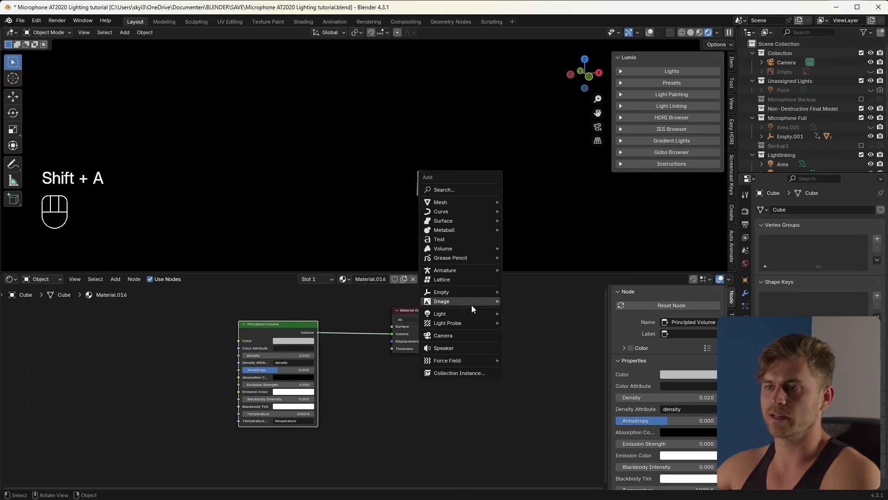
left_click(530, 338)
key("r")
left_click(384, 237)
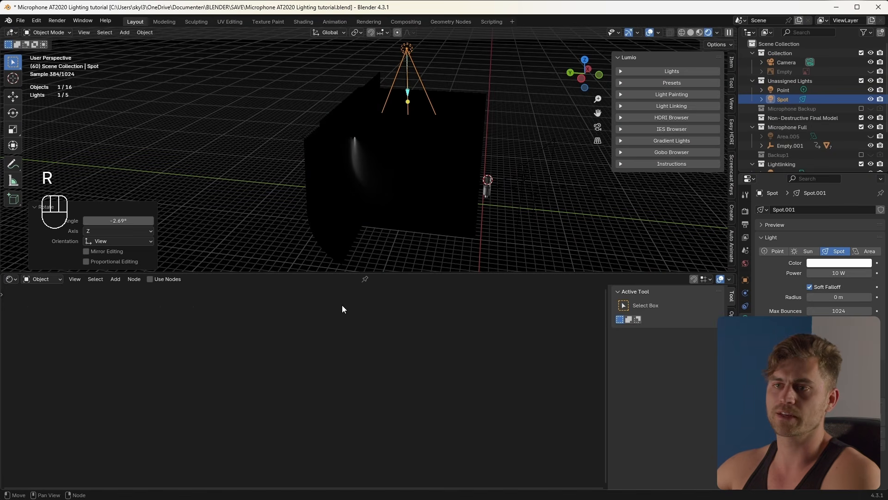
left_click(150, 279)
middle_click_drag(284, 337, 336, 351)
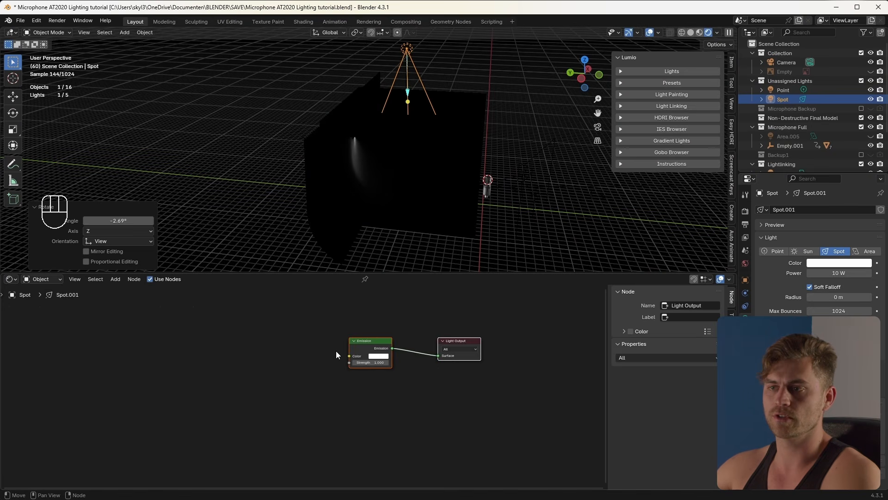
key("ctrl+t")
scroll(338, 360, "up", 2)
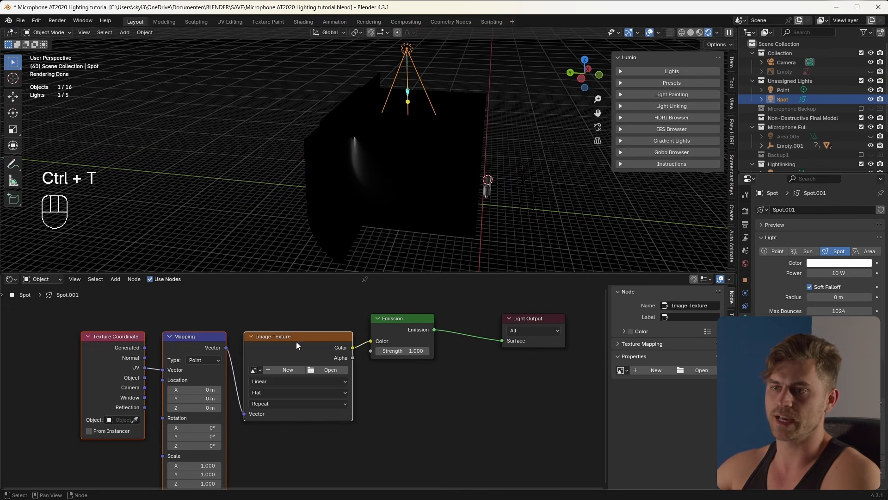
key("x")
scroll(328, 338, "up", 1)
Step: Add a Voronoi Texture node to the spot light and connect its Distance output to the Emission strength
middle_click_drag(330, 339, 390, 340)
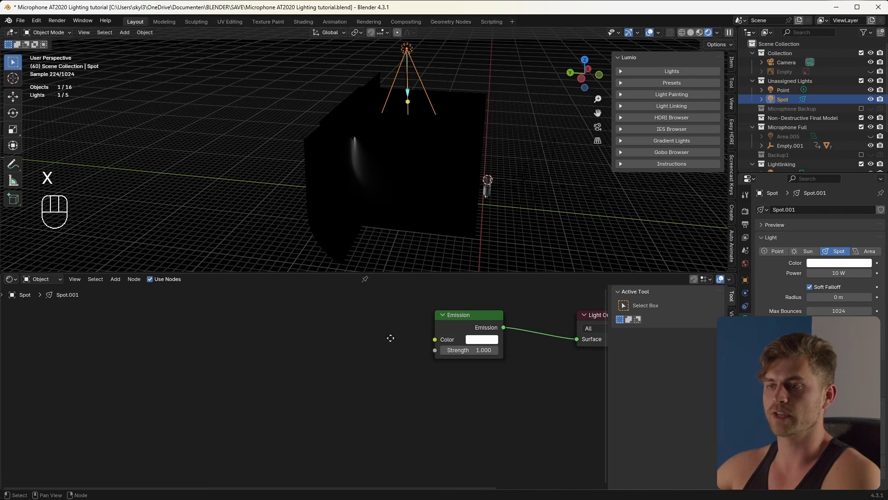
key("shift+a")
type("vor")
type("o")
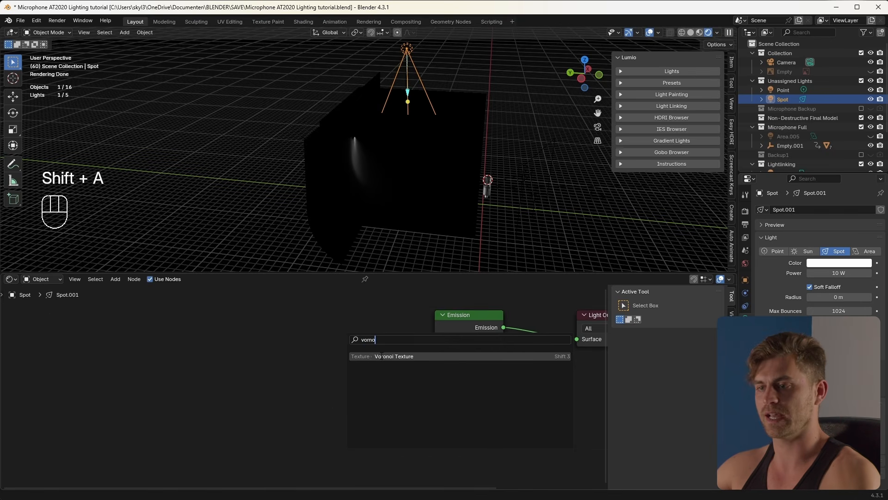
key("Return")
left_click(259, 329)
left_click_drag(353, 342, 439, 345)
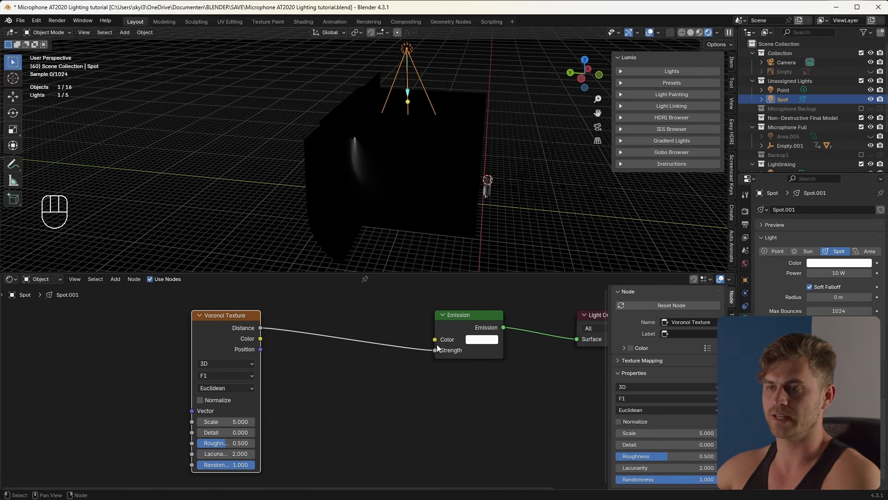
Step: Insert a Color Ramp after the Voronoi Texture with stops at about 0.173 and 0.623, and set the Voronoi scale to 12.7
key("ctrl+q")
left_click(314, 377)
left_click_drag(314, 377, 328, 377)
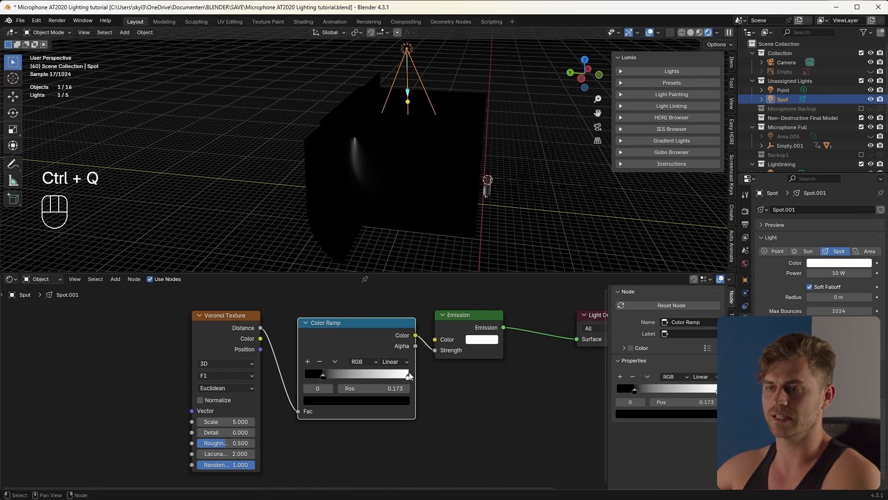
left_click_drag(408, 377, 368, 381)
middle_click_drag(429, 156, 484, 241)
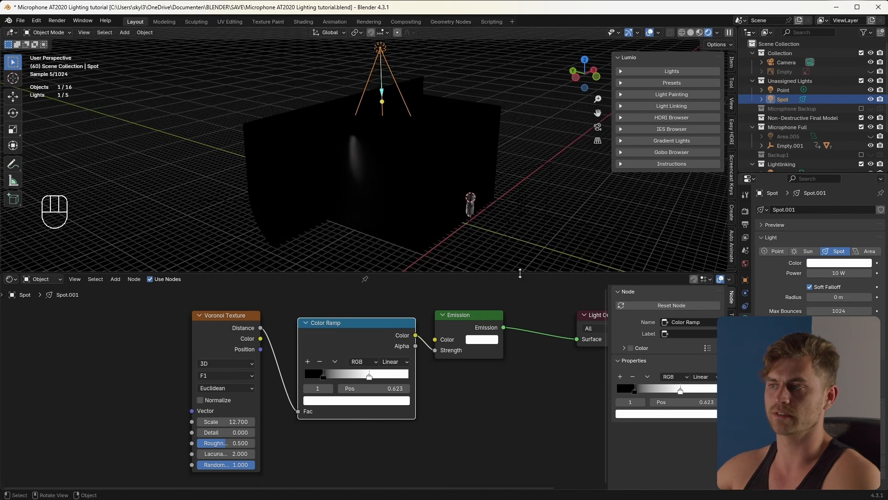
Step: Set the spot light's power to 10000 W and lower the light about 3.2 m
left_click(839, 273)
type("1000")
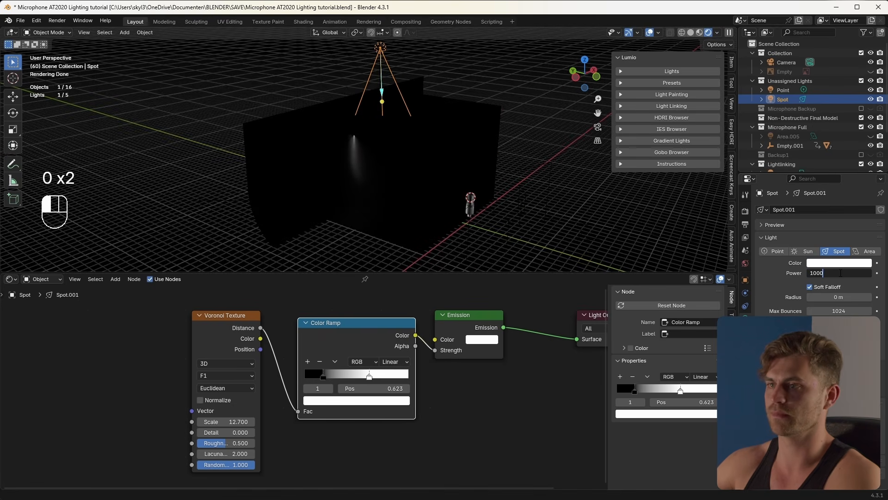
type("0")
key("Return")
Step: Tighten the Color Ramp by bringing the black stop close to a white stop at about 0.514, and raise the Voronoi scale to 19.4
left_click_drag(327, 373, 361, 377)
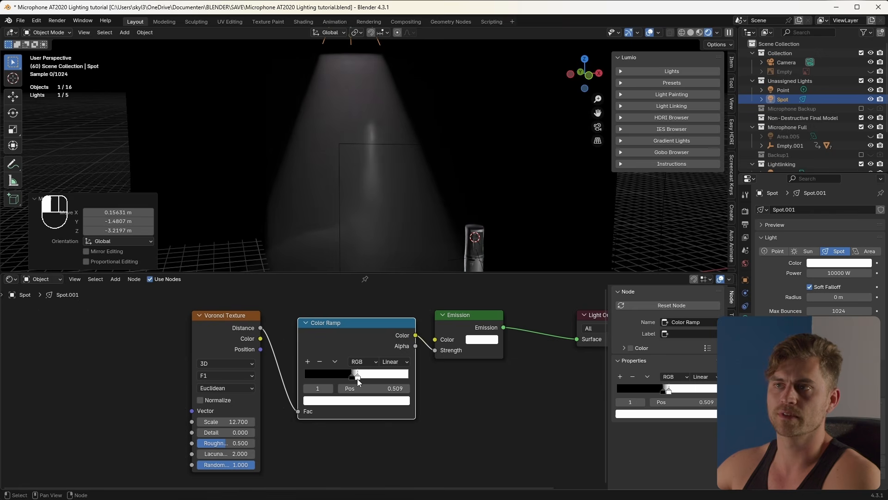
left_click_drag(238, 419, 268, 419)
scroll(315, 370, "down", 4)
middle_click_drag(327, 349, 332, 369)
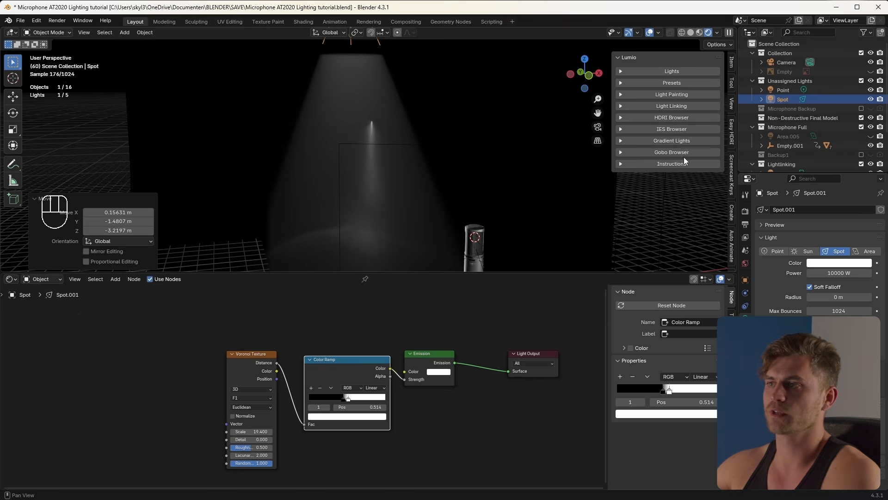
Step: Delete the spot light's Voronoi node setup and apply the built-in Godray 4 gobo preset to the light
scroll(226, 384, "up", 2)
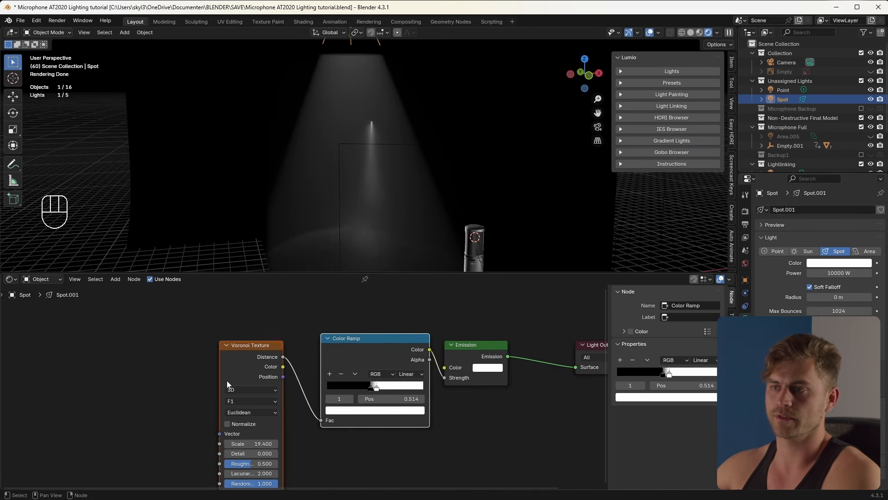
key("x")
left_click(659, 152)
left_click(675, 244)
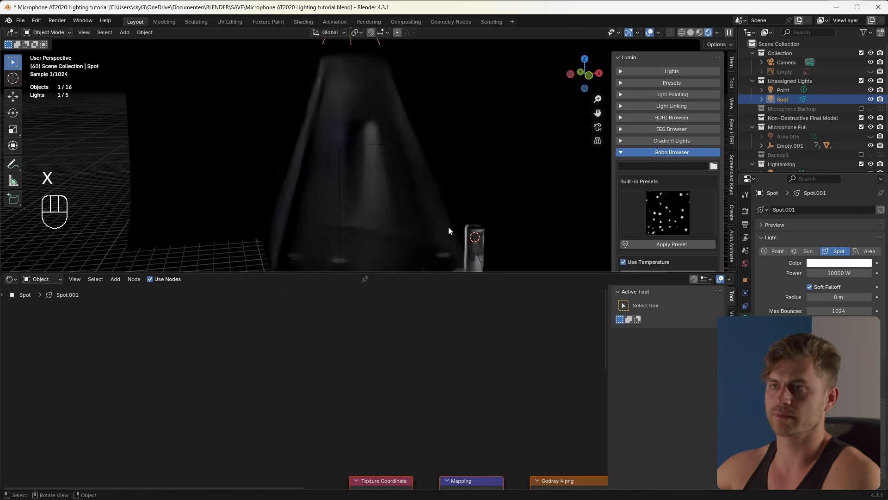
Step: In the camera view, rotate the spot light about -5.4° and move it about -1.05 m in X and -0.19 m in Z
key("KP_0")
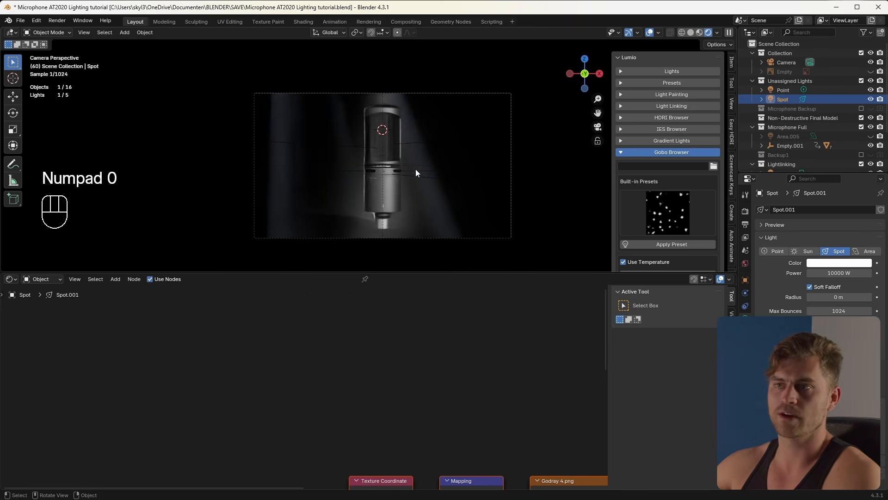
key("r")
left_click(480, 211)
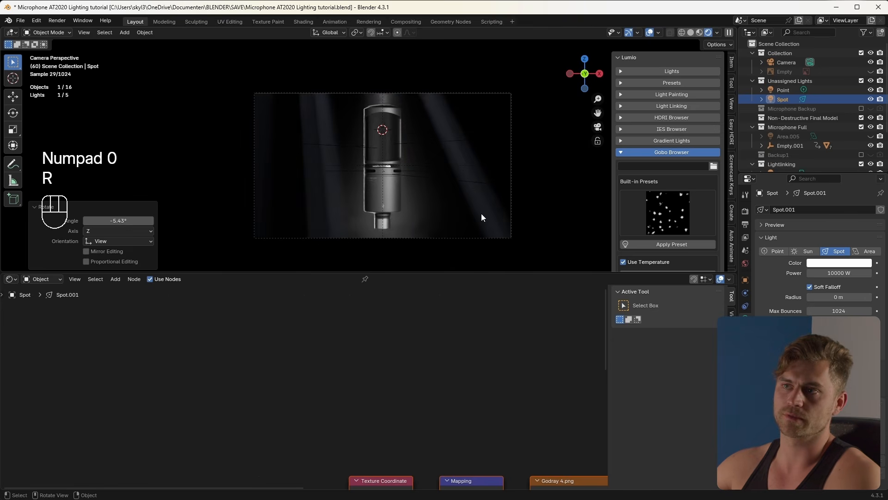
key("r")
key("g")
left_click(519, 203)
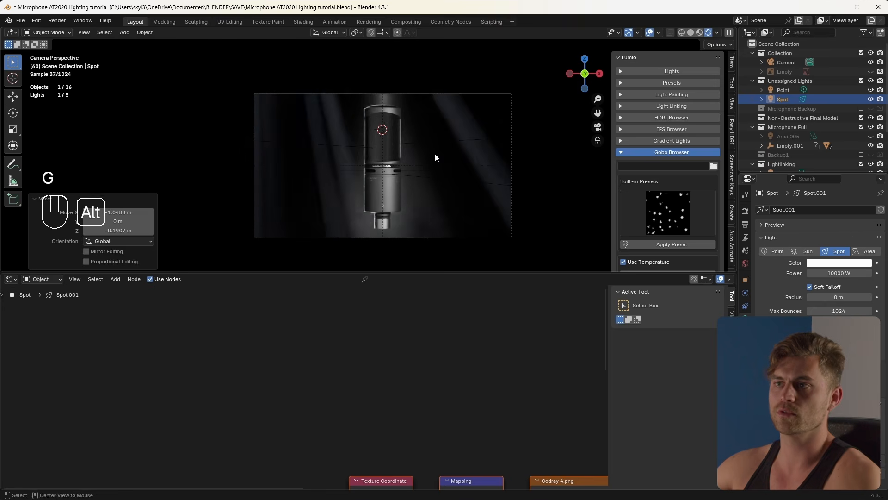
Step: Clear the spot light's rotation and reposition it sideways along X, finishing with a shift of about -0.13 m
key("alt+r")
key("g")
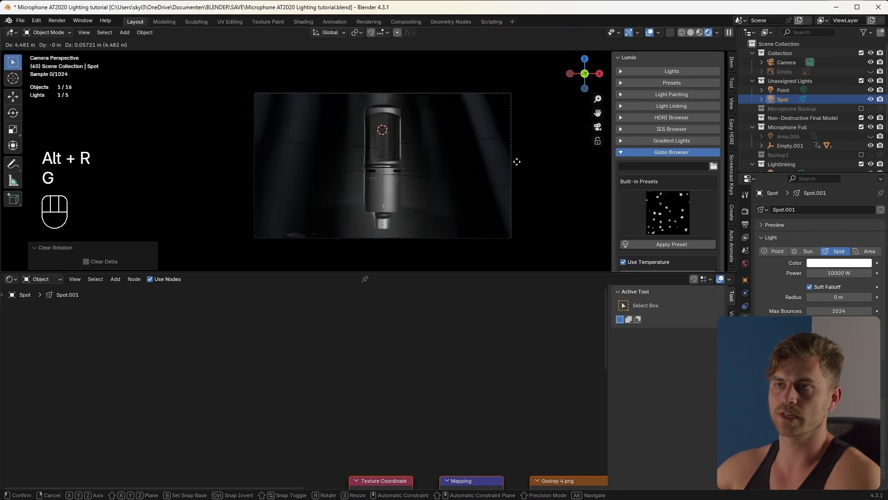
left_click(529, 164)
key("g")
left_click(519, 170)
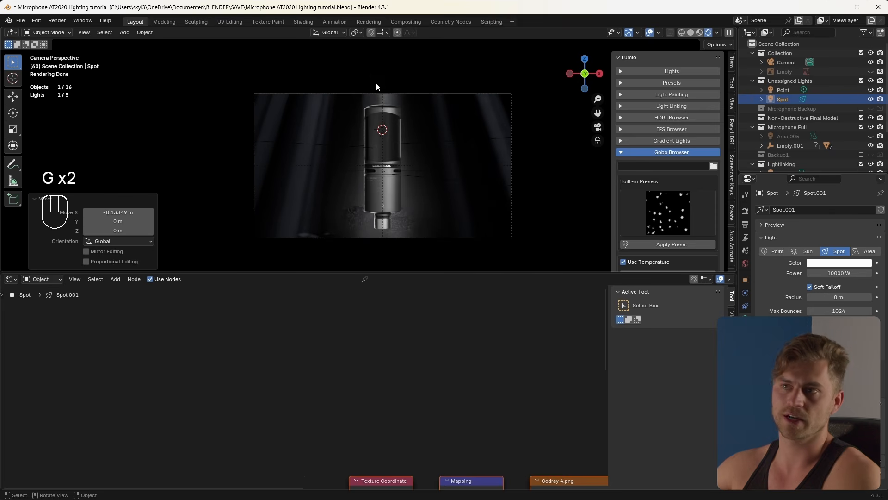
Step: Set the spot light's radius to about 0.588 m and turn off the viewport overlays
scroll(406, 212, "up", 2)
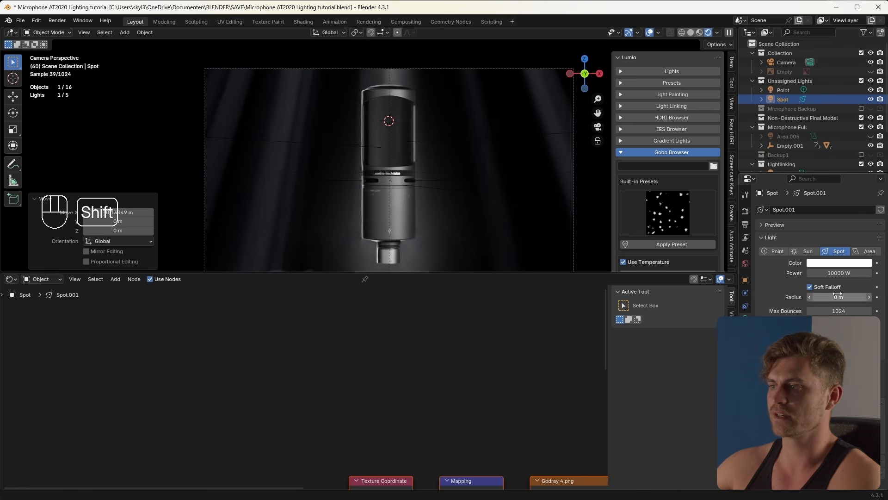
left_click_drag(838, 297, 851, 296, "shift")
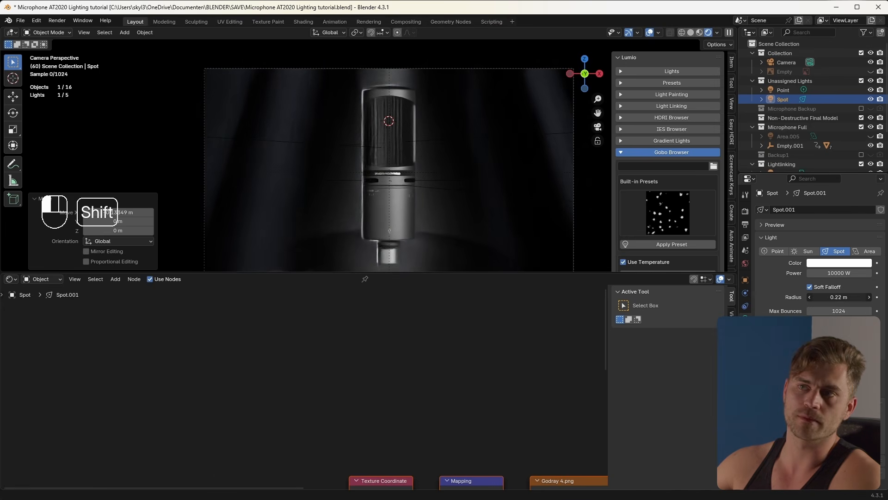
scroll(424, 204, "down", 3)
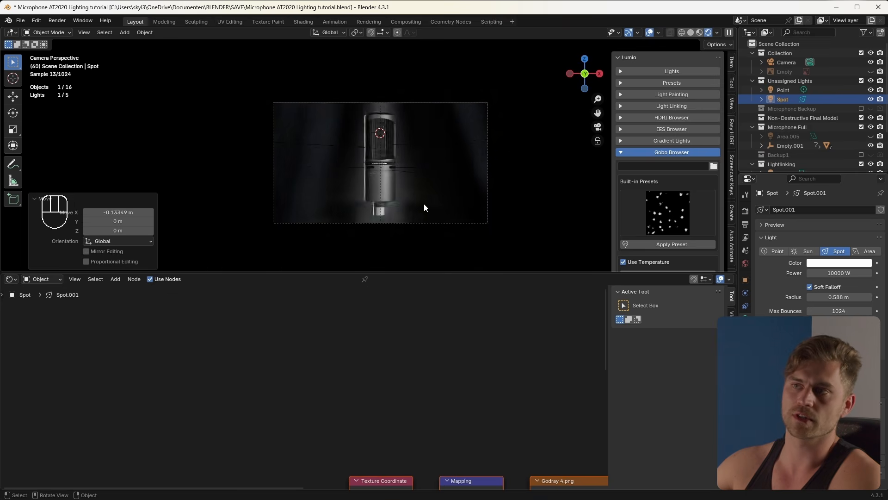
scroll(424, 203, "up", 1)
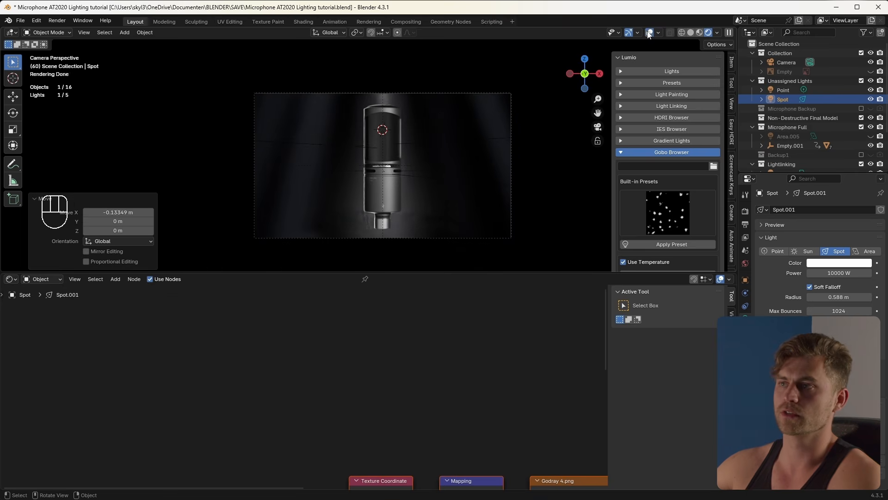
left_click(649, 33)
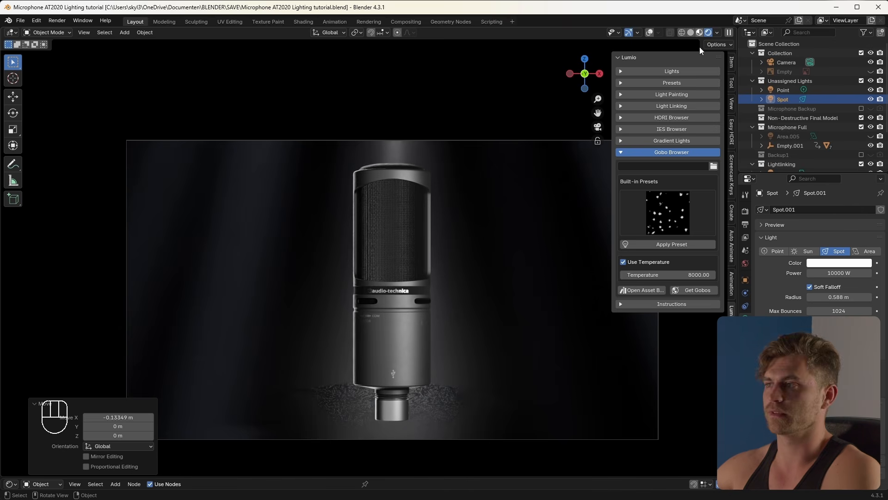
Step: Save the file and hide the Point and Spot lights
key("ctrl+s")
left_click_drag(871, 99, 872, 91)
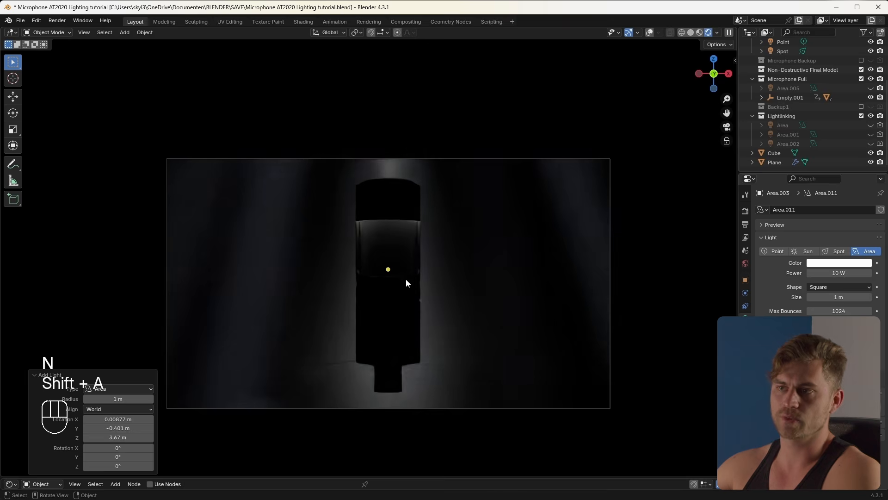
Step: Add an area light in the Lighting 2 collection, place it to the microphone's right, and rotate it 90° around the Y axis
key("s")
left_click(585, 298)
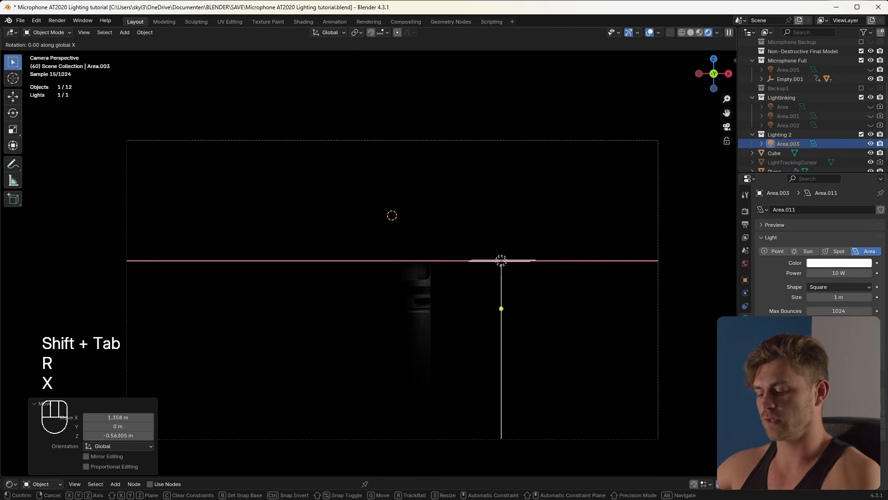
type("y90")
left_click(512, 287)
scroll(512, 295, "down", 2)
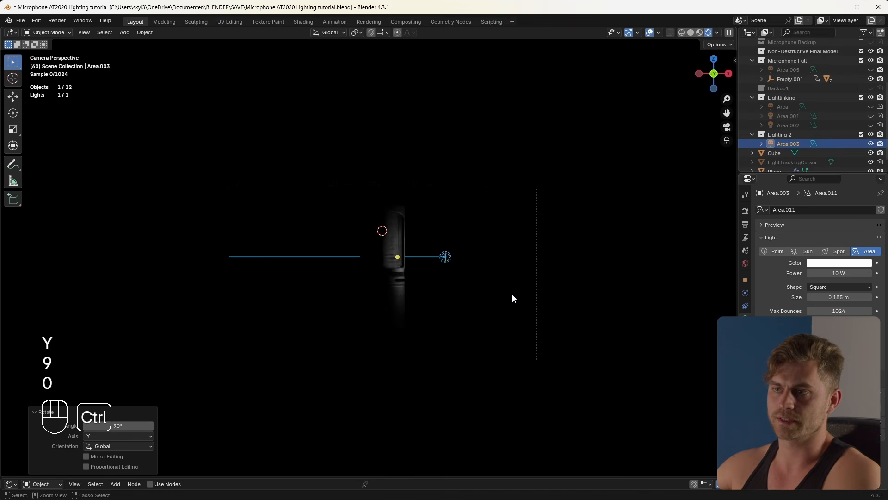
Step: Enlarge the area light to about 5.05 m and move it about 1.87 m along X away from the microphone
scroll(512, 295, "up", 10, "ctrl")
scroll(496, 307, "down", 2)
key("g")
key("y")
key("x")
left_click(529, 310)
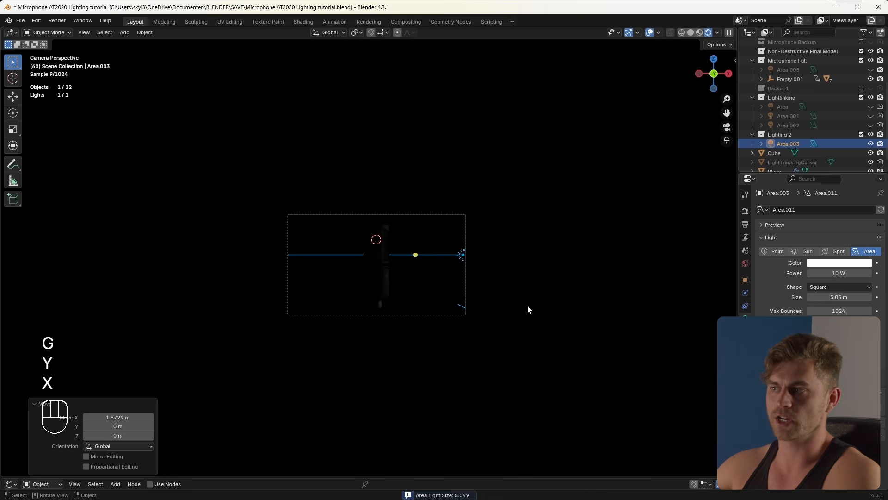
Step: Raise the area light's power to about 282.2 W and leave the light adjustment mode
scroll(500, 303, "up", 15, "shift")
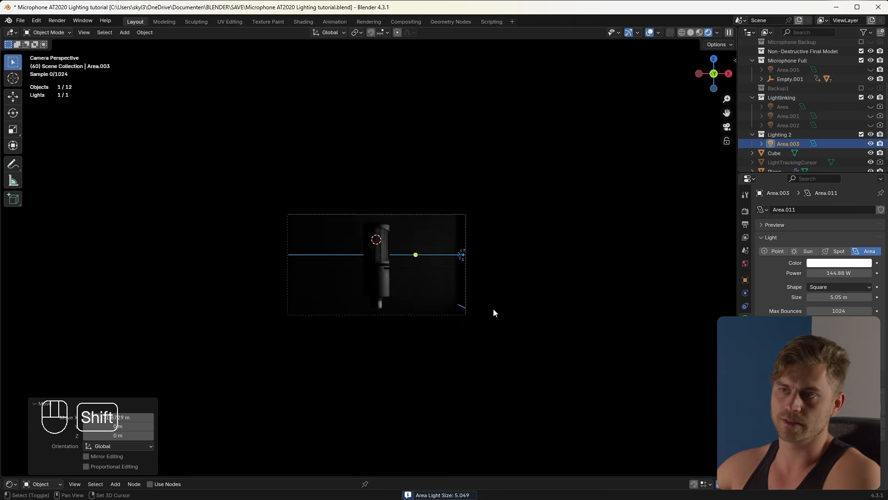
scroll(500, 304, "up", 5, "shift")
scroll(474, 317, "up", 5)
scroll(495, 274, "down", 2)
key("shift+Tab")
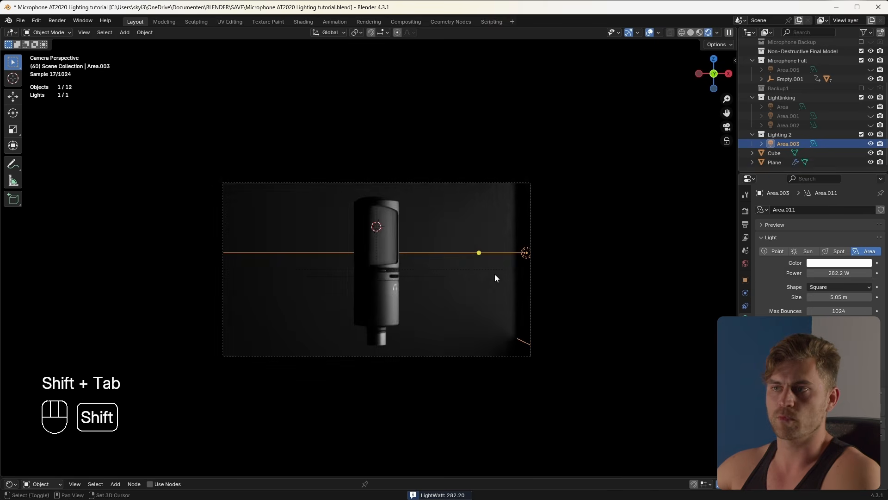
Step: Duplicate the area light about -6.67 m along X to the microphone's other side and rotate the copy 180° around the Z axis
key("shift+d")
key("x")
left_click(276, 282)
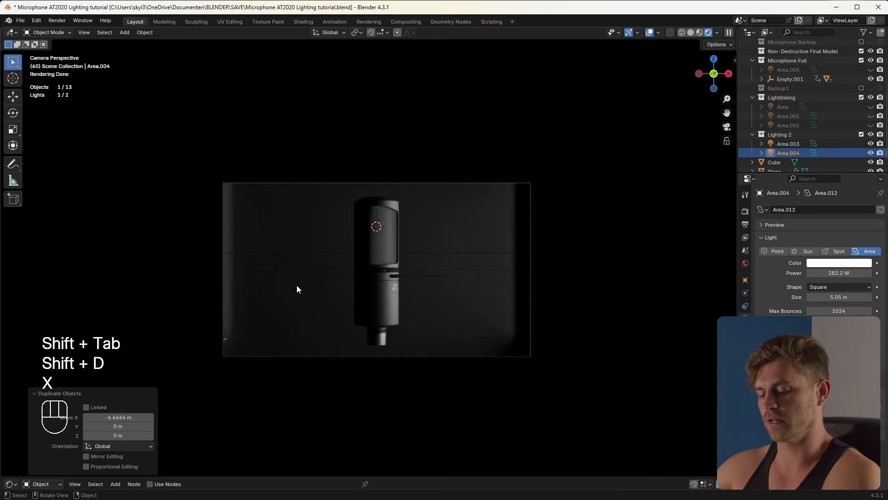
key("r")
key("z")
key("1")
key("8")
key("0")
left_click(360, 292)
scroll(359, 291, "up", 1)
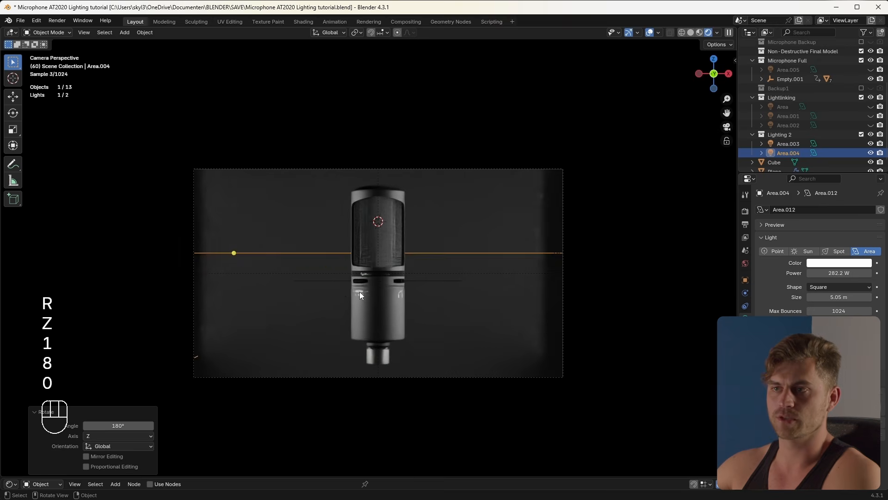
Step: Adjust the area lights' positions along X, shifting Area.003 by about 0.59 m
key("g")
key("y")
key("x")
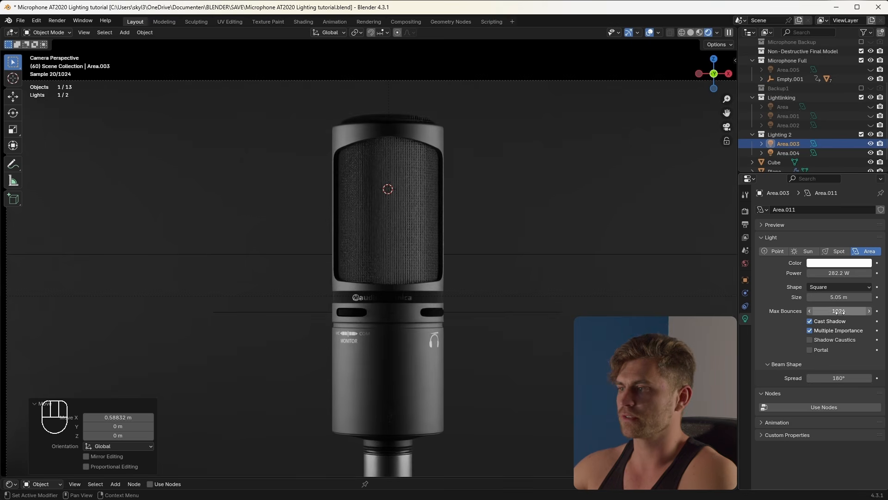
Step: Narrow Area.003's beam spread to about 44.3° and rotate the light about 48° around the Z axis
left_click_drag(840, 378, 767, 379)
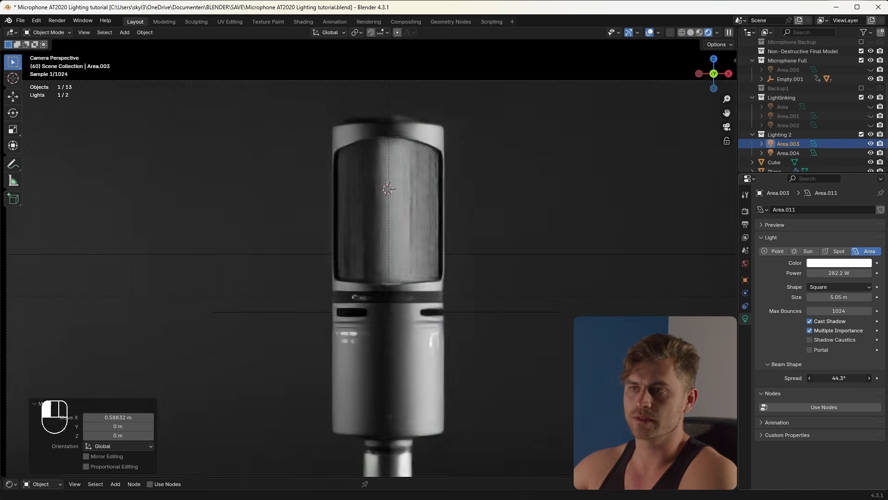
scroll(553, 323, "down", 3)
key("r")
key("z")
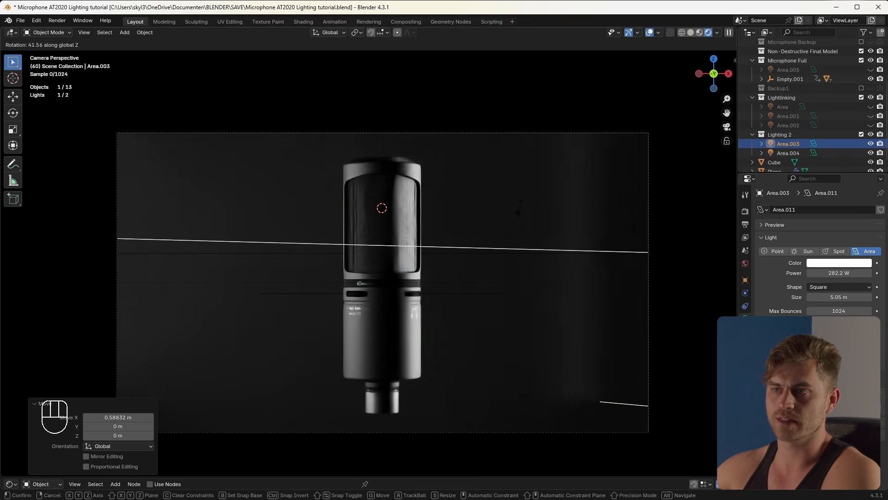
left_click(506, 182)
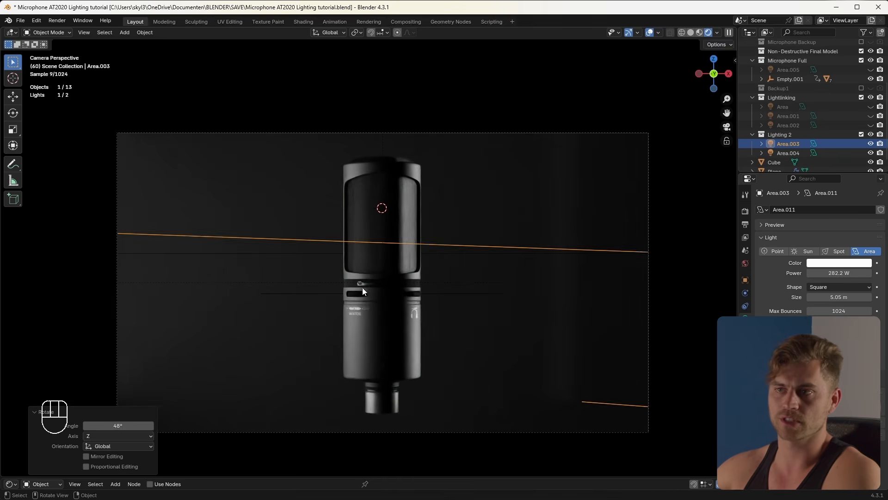
Step: Rotate the area light on the microphone's other side around the Z axis
left_click(382, 295)
key("r")
key("z")
left_click(470, 317)
Step: Duplicate the area light to the front of the microphone, clear the copy's rotation and rotate it 90° around the X axis
middle_click_drag(470, 316, 421, 376)
key("shift+d")
left_click(478, 409)
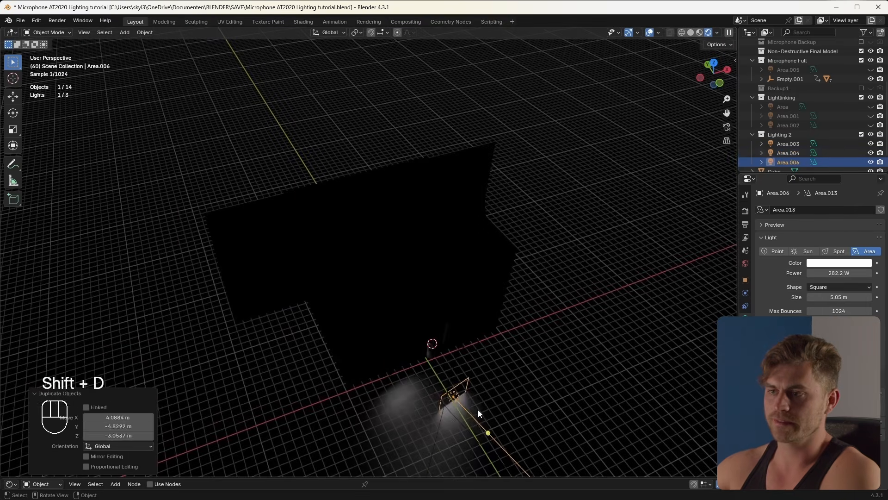
key("alt+r")
key("r")
key("x")
key("9")
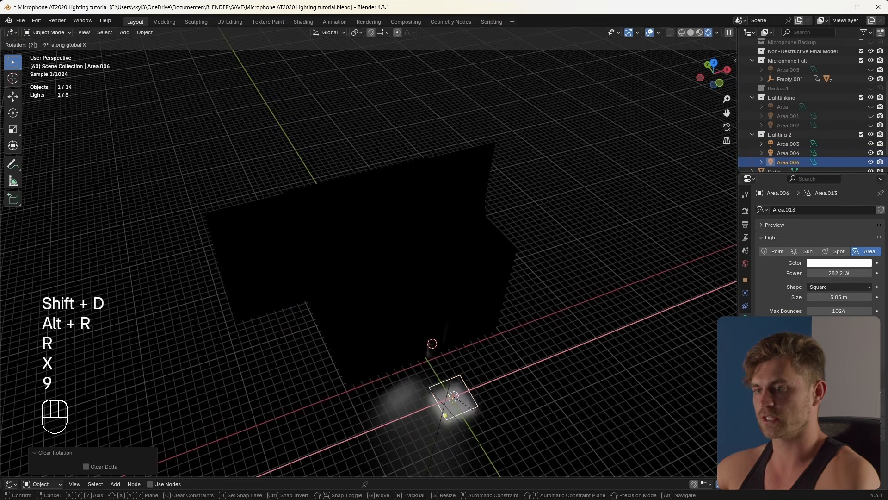
key("0")
left_click(525, 443)
Step: Enlarge the front area light by a factor of about 2.425 and hide it in the viewport
key("s")
left_click(639, 433)
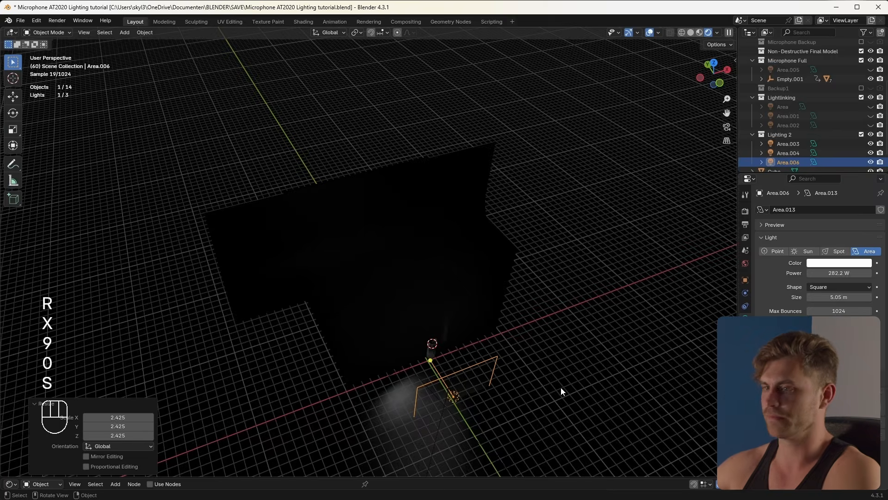
key("KP_0")
scroll(823, 159, "down", 1)
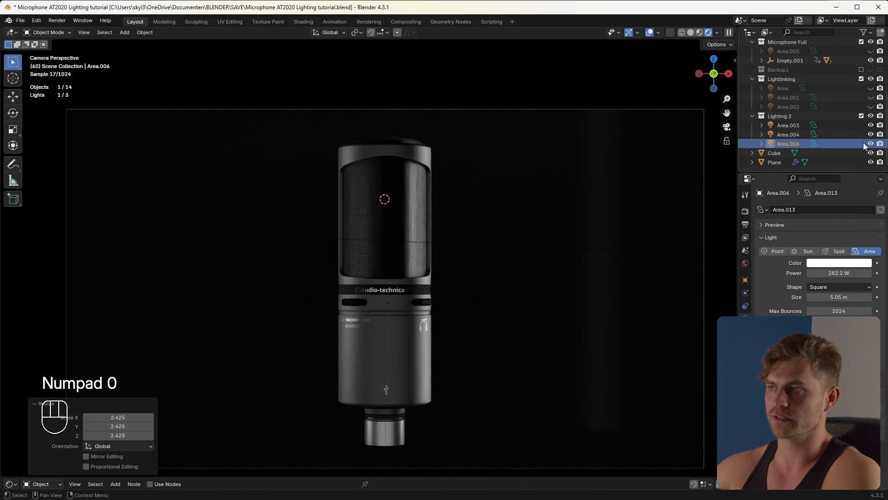
left_click(871, 144)
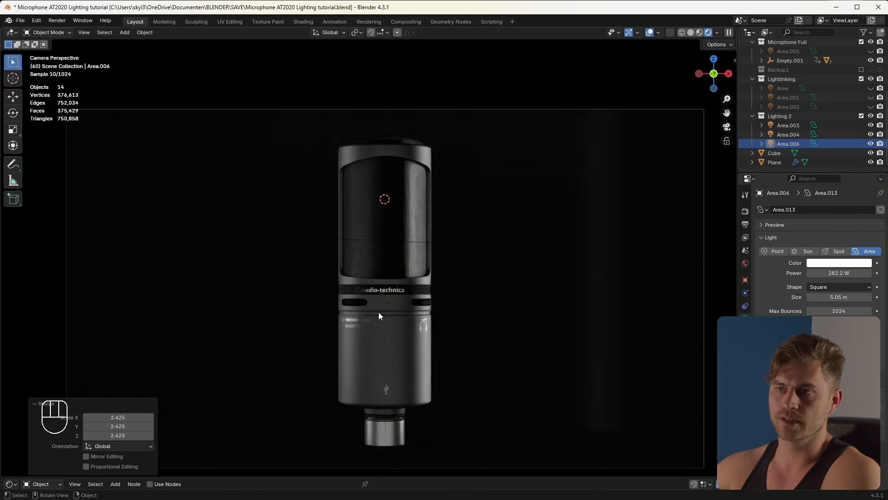
scroll(389, 320, "down", 1)
scroll(425, 259, "down", 4)
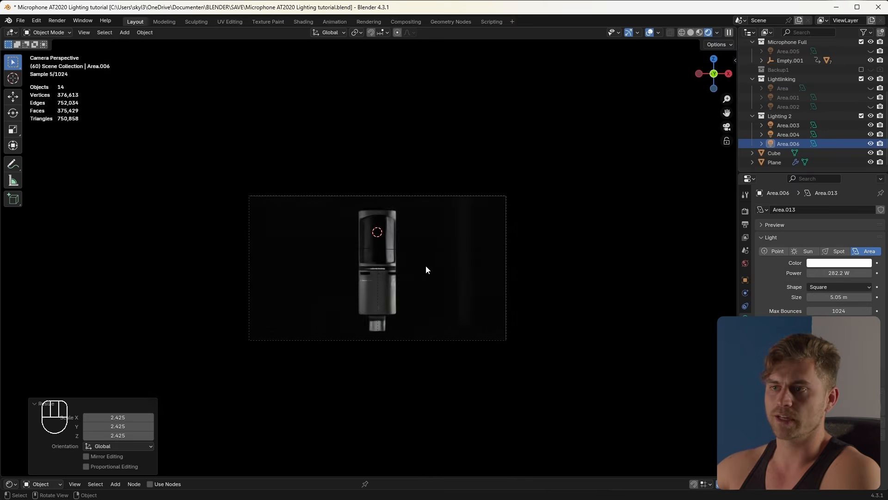
Step: Add another area light to the scene and start scaling it
middle_click_drag(425, 269, 560, 368)
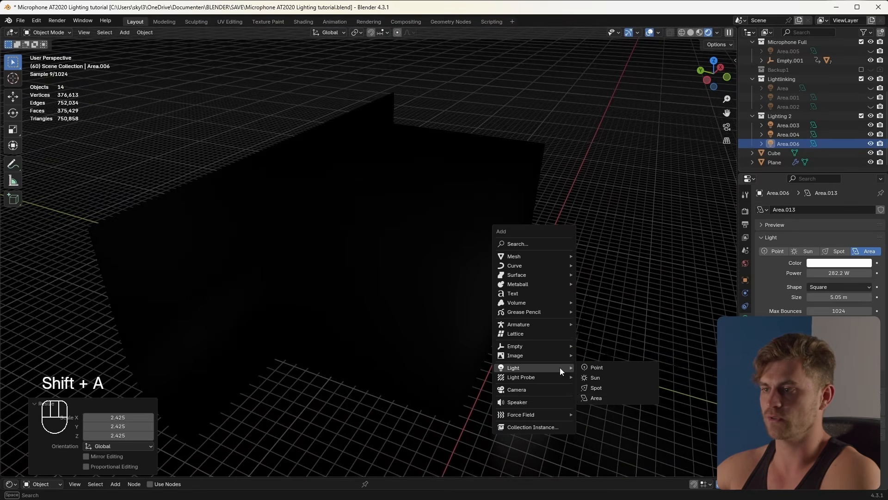
left_click(612, 398)
key("s")
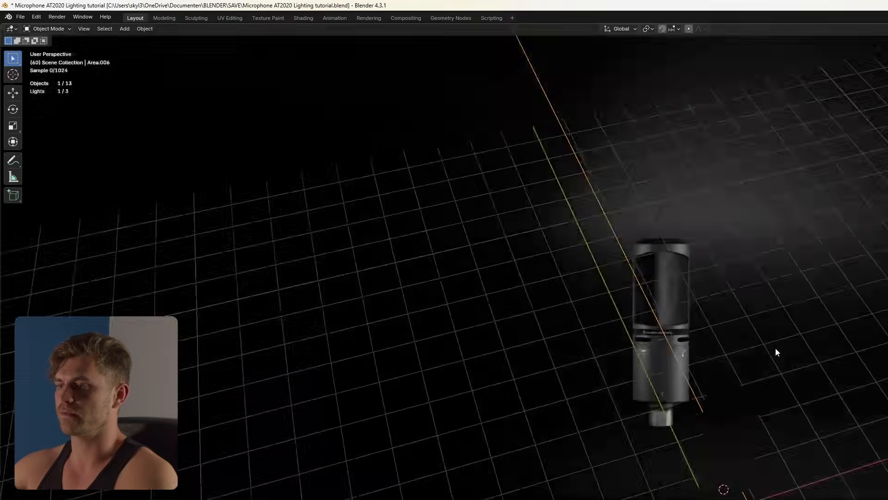
Step: Duplicate Area.006, clear the copy's rotation and place it above the microphone so it shines straight down
scroll(776, 353, "down", 5)
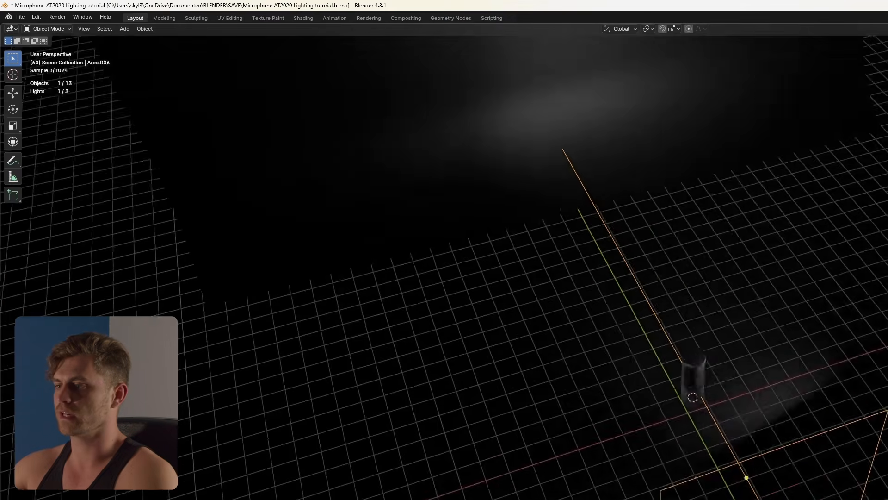
middle_click_drag(776, 352, 835, 487)
key("shift+d")
left_click(705, 335)
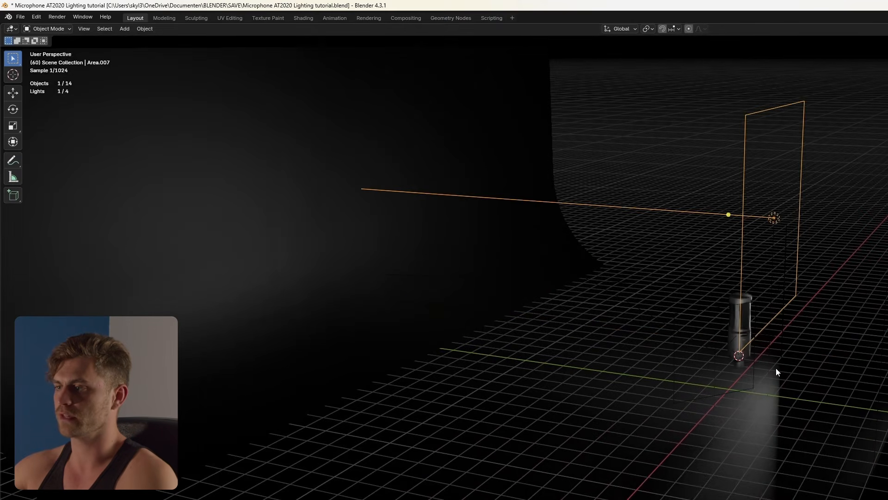
key("alt+r")
key("g")
left_click(753, 387)
Step: Resize the overhead area light uniformly above the microphone and return to the camera view
key("s")
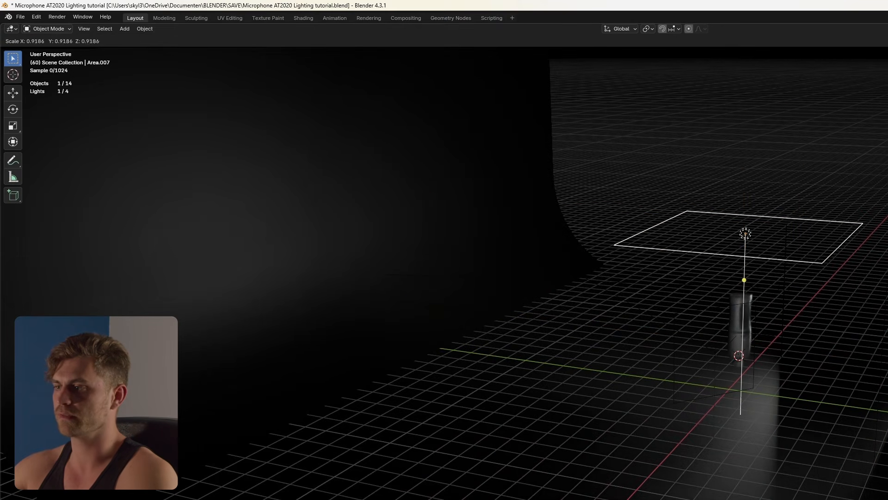
left_click(795, 360)
middle_click_drag(796, 360, 798, 380)
key("s")
left_click(793, 347)
key("KP_0")
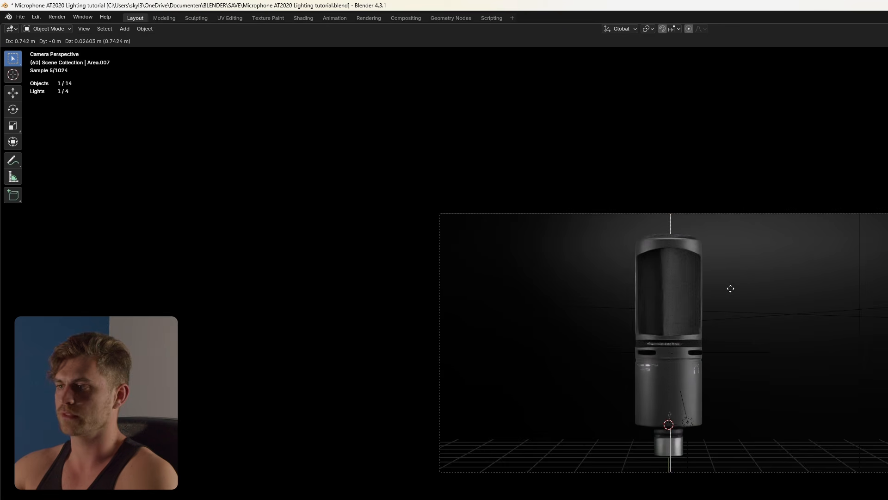
Step: Scale the overhead area light along the X axis
key("s")
key("x")
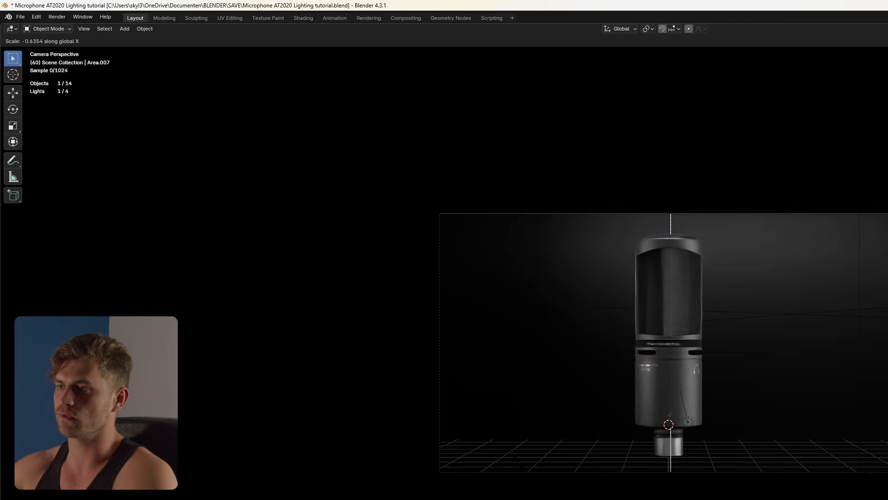
left_click(563, 498)
key("KP_0")
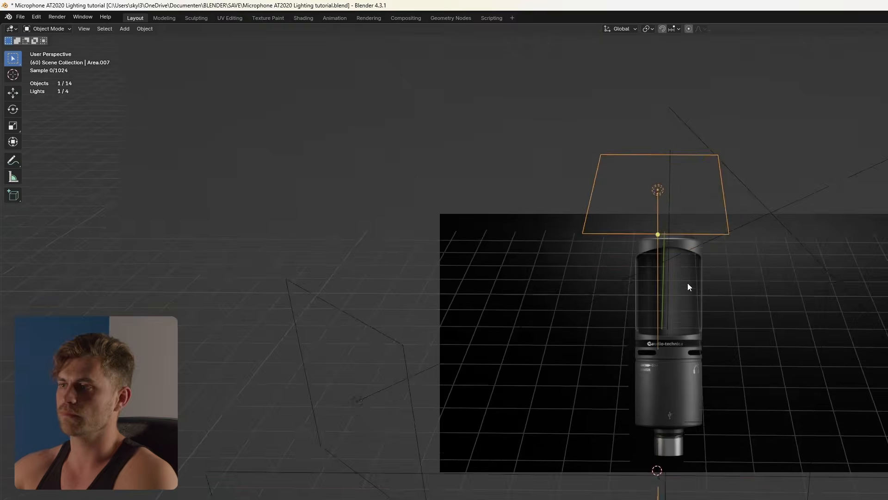
middle_click_drag(688, 269, 686, 297)
scroll(746, 376, "up", 2)
key("s")
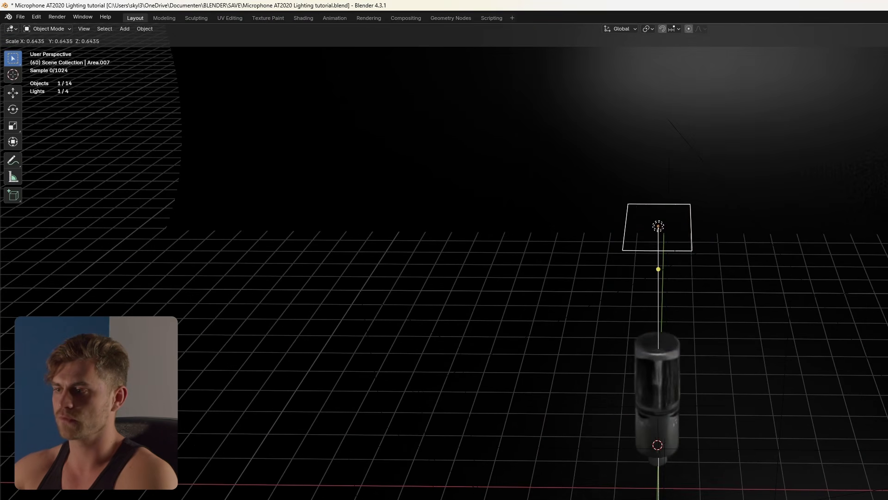
key("Escape")
Step: Reshape the overhead area light into a wide, shallow strip running along X above the microphone
key("s")
key("x")
key("Return")
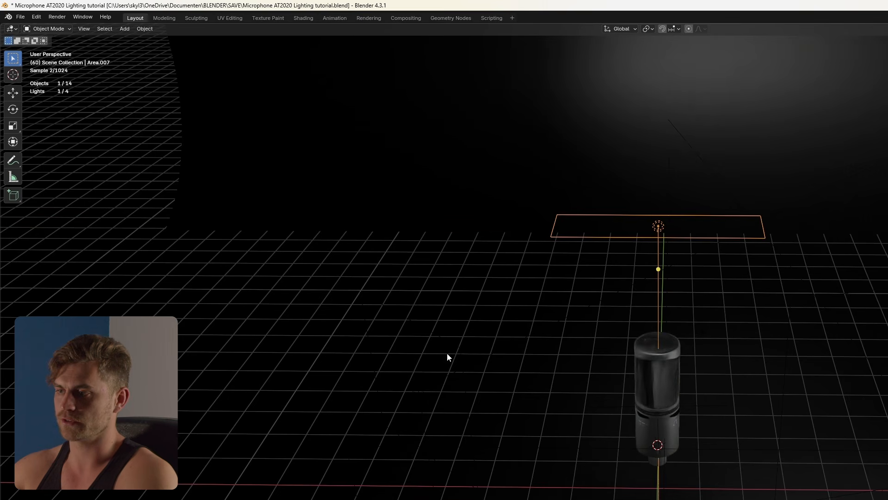
key("KP_0")
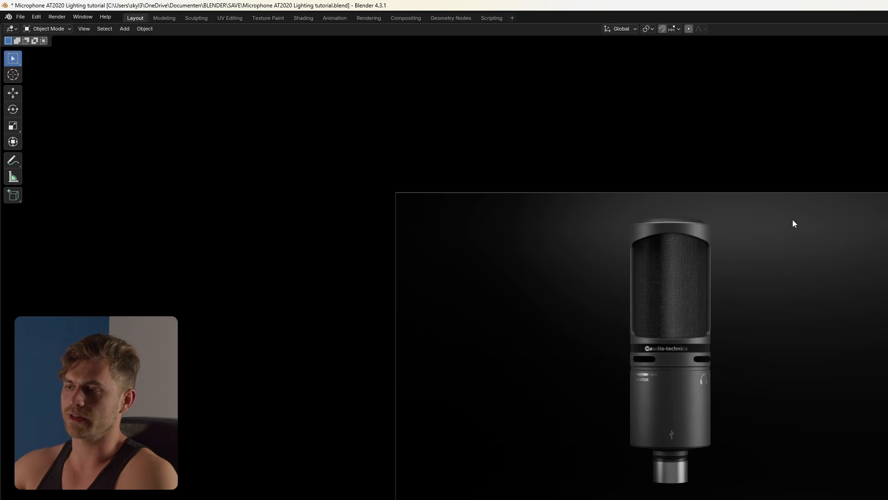
key("x")
left_click(872, 338)
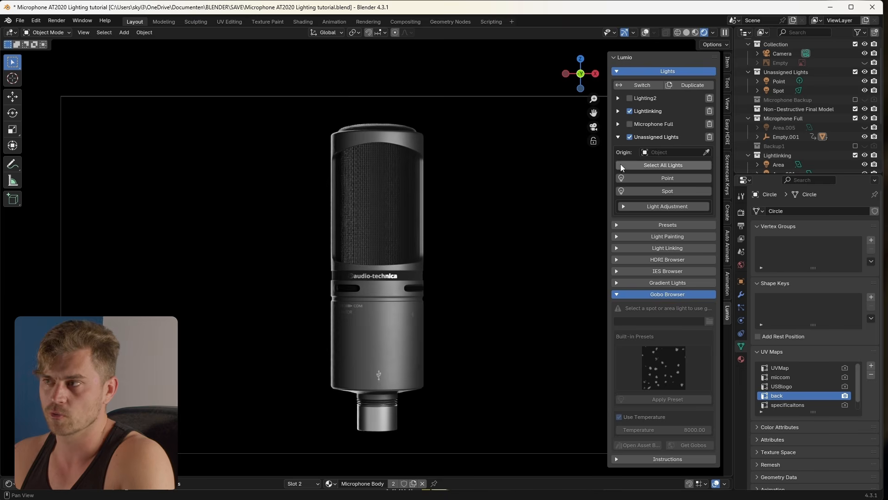
Step: Turn off the Unassigned Lights and Lightlinking groups, turn on Lighting2 and hide the sidebar
left_click_drag(630, 137, 635, 110)
left_click(630, 98)
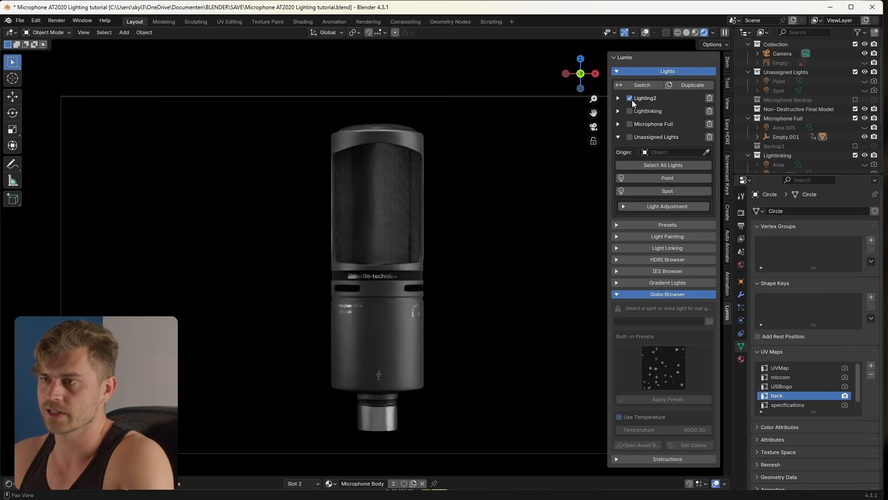
key("n")
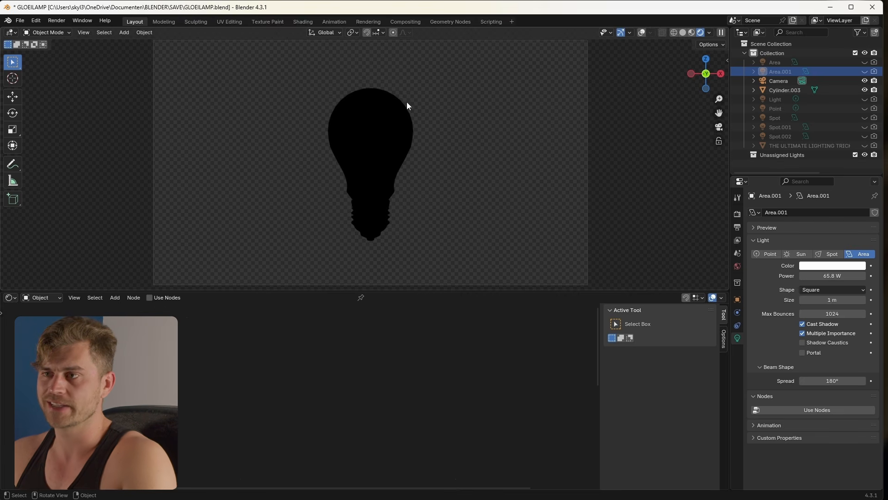
Step: Add an area light to the light bulb scene, move it above the bulb and enlarge it
key("shift+a")
mouse_move(389, 179)
left_click(423, 207)
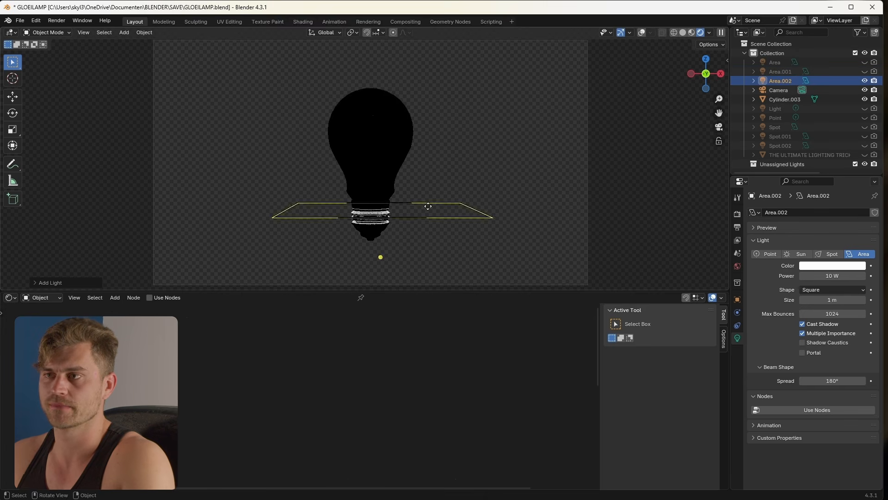
key("g")
left_click(433, 45)
key("s")
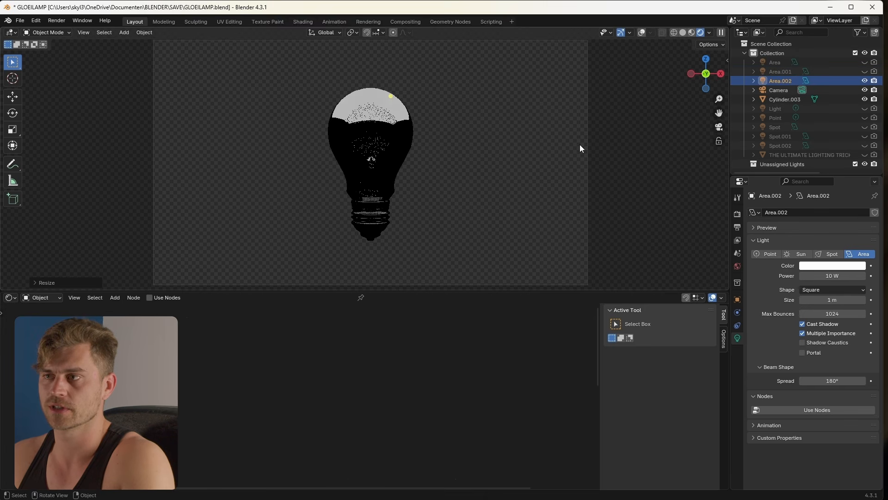
left_click(575, 140)
Step: Try a world background strength of 1.000 on the bulb scene and return it to 0.000
left_click(736, 266)
left_click_drag(833, 282, 873, 282)
middle_click_drag(485, 221, 485, 226, "shift")
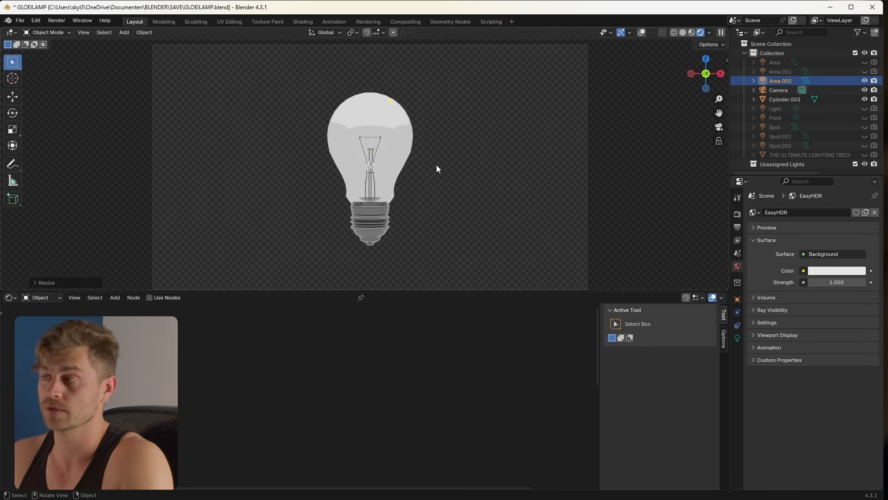
left_click_drag(838, 283, 795, 282)
Step: Add a plane, enlarge it into a floor and lower it along Z beneath the light bulb
scroll(385, 148, "down", 3)
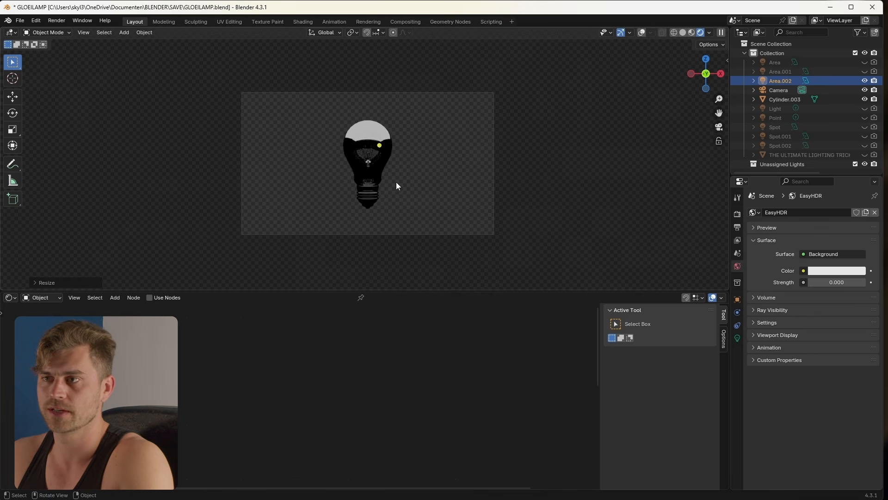
key("shift+a")
mouse_move(370, 74)
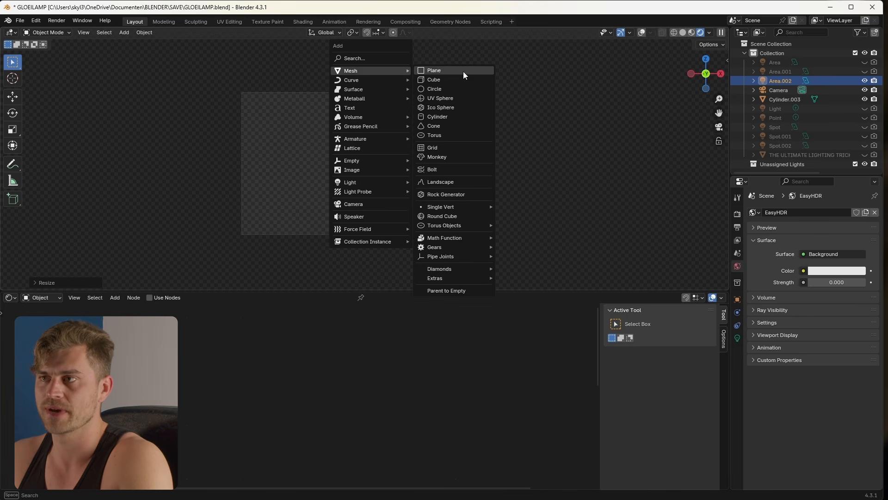
left_click(463, 73)
key("s")
left_click(525, 148)
key("g")
key("z")
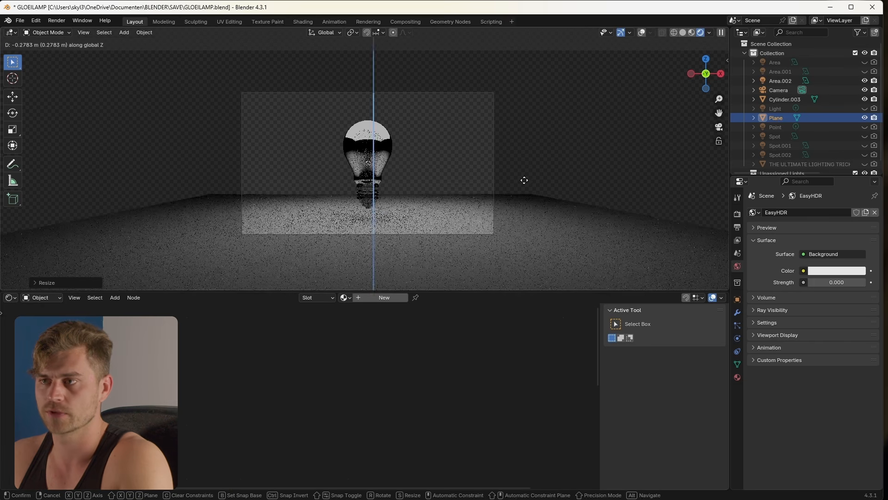
left_click(507, 189)
Step: Extrude the floor plane's back edge upward along Z to form a wall behind the bulb
key("Tab")
key("2")
left_click(444, 192)
key("e")
key("z")
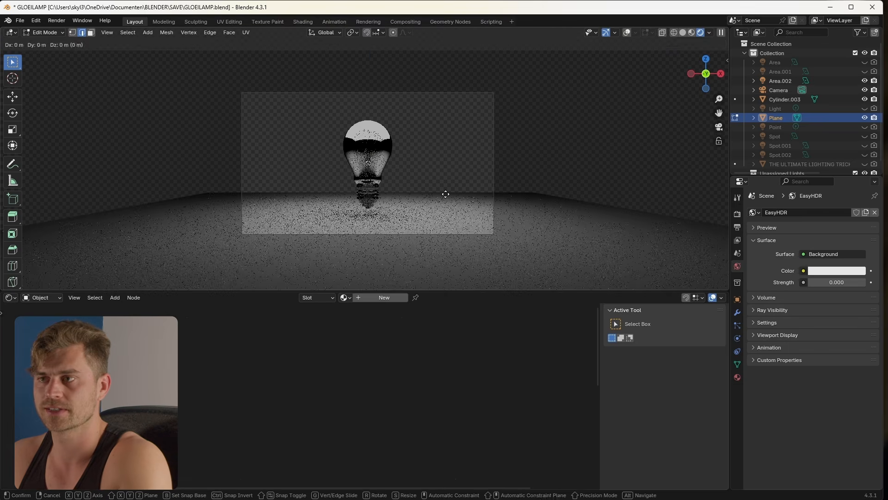
left_click(454, 50)
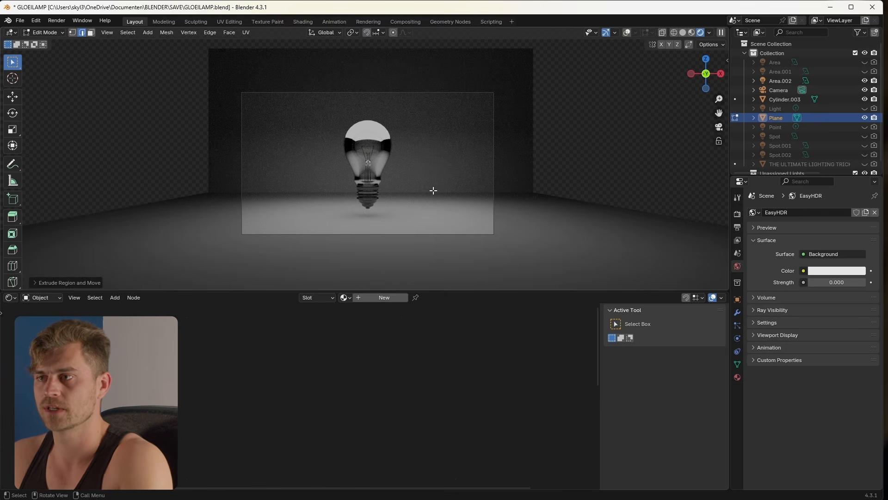
Step: Bevel the edge between floor and wall by about 0.3 m with 11 segments and apply Shade Auto Smooth to the plane
key("ctrl+b")
scroll(445, 200, "up", 10)
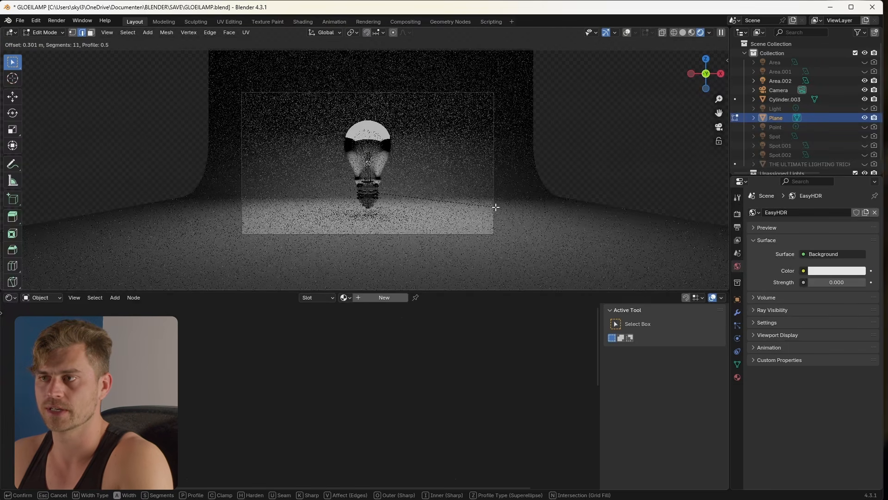
left_click(495, 207)
key("Tab")
right_click(461, 183)
left_click(449, 194)
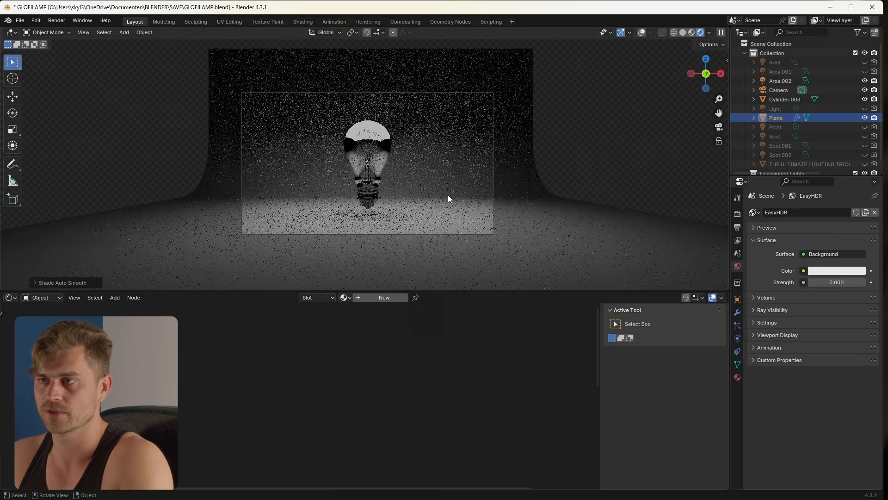
scroll(437, 195, "up", 4)
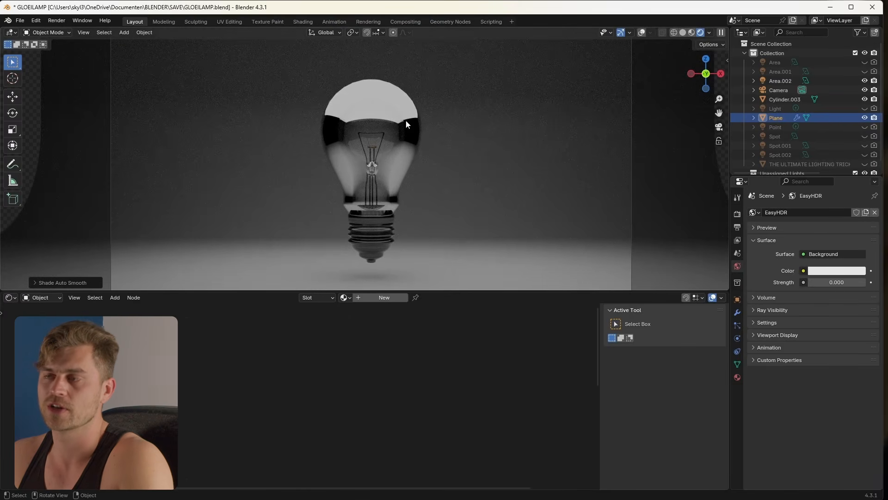
scroll(386, 174, "down", 2)
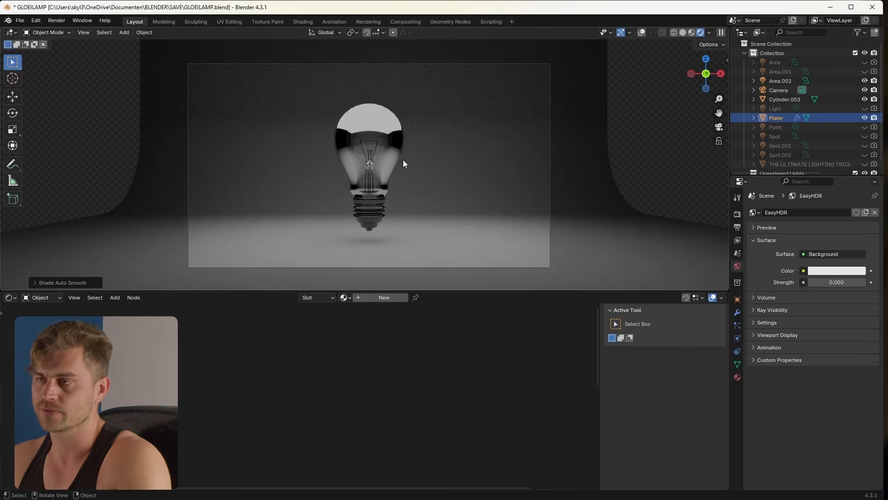
Step: Change the shape of the overhead area light Area.002 from Square to Disk
scroll(409, 164, "up", 2)
scroll(409, 163, "down", 2)
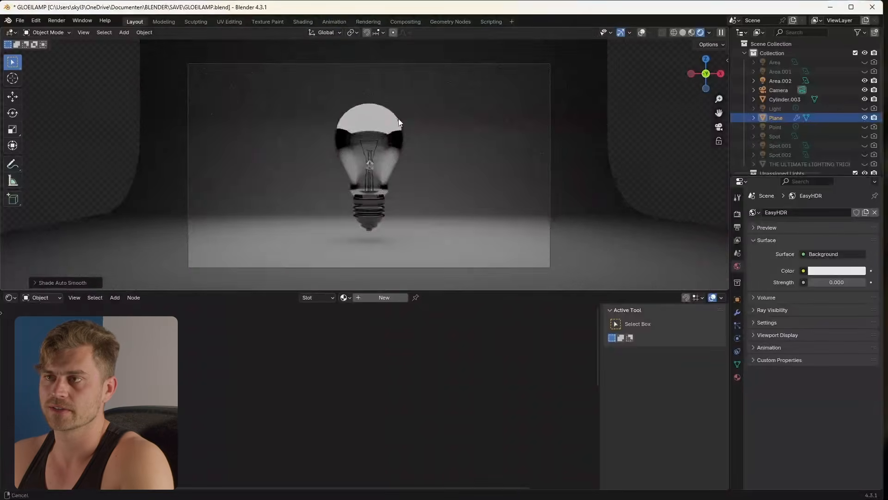
left_click(786, 81)
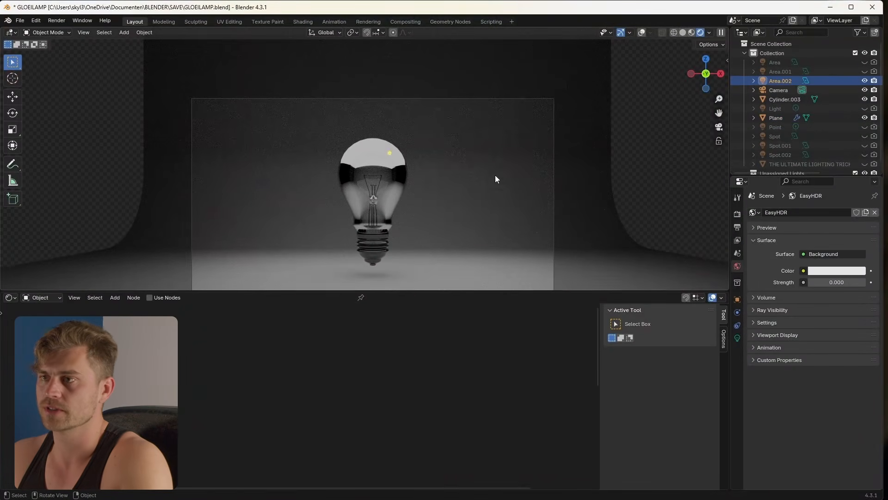
scroll(403, 166, "up", 6)
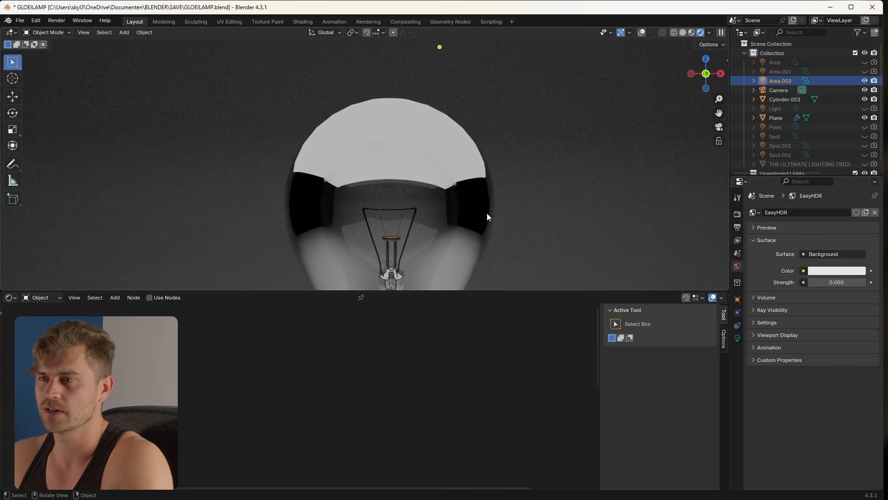
left_click(735, 340)
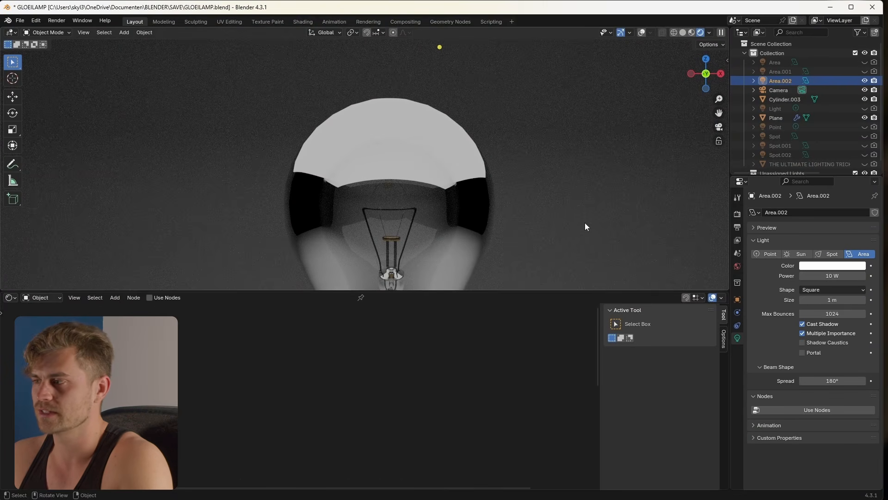
left_click(826, 290)
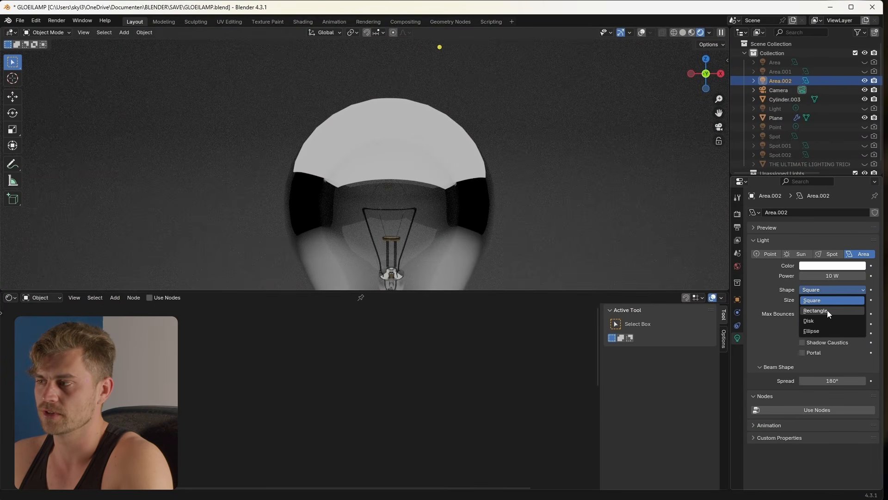
left_click(825, 322)
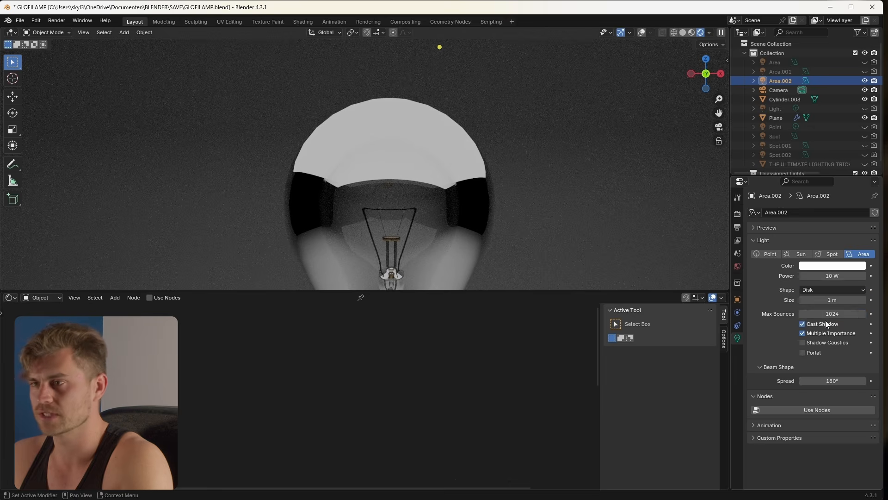
Step: Move the disk area light to the upper right of the bulb and rotate it to face the glass
scroll(461, 190, "down", 5)
key("g")
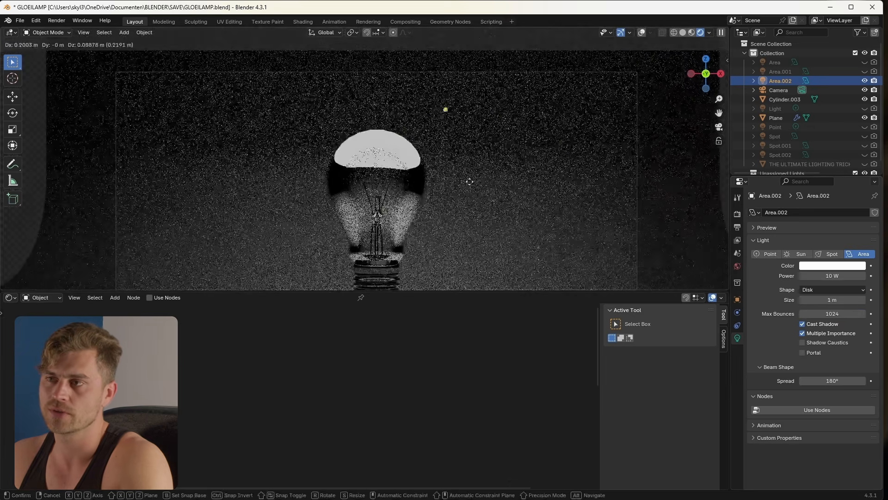
left_click(573, 216)
key("r")
left_click(484, 202)
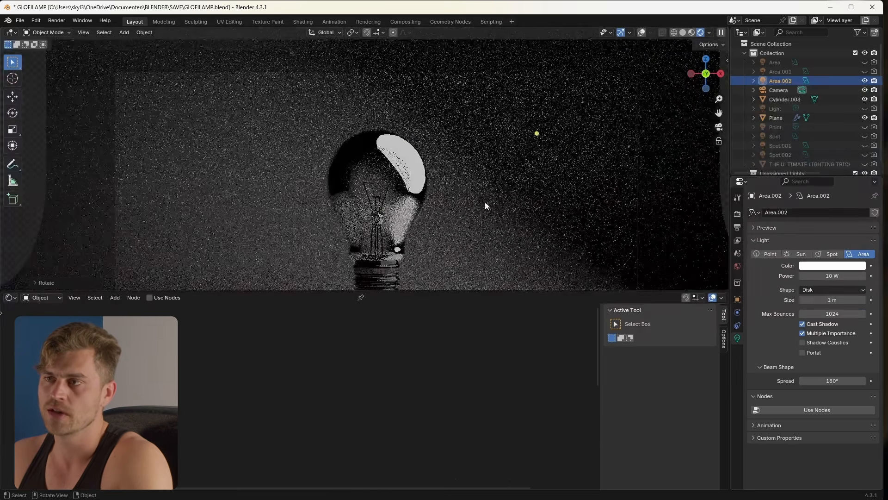
scroll(464, 193, "down", 1)
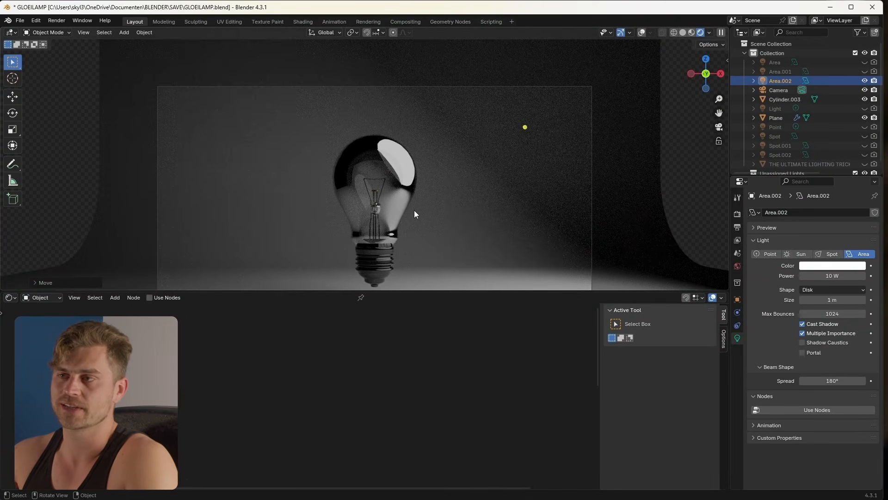
scroll(426, 182, "down", 1)
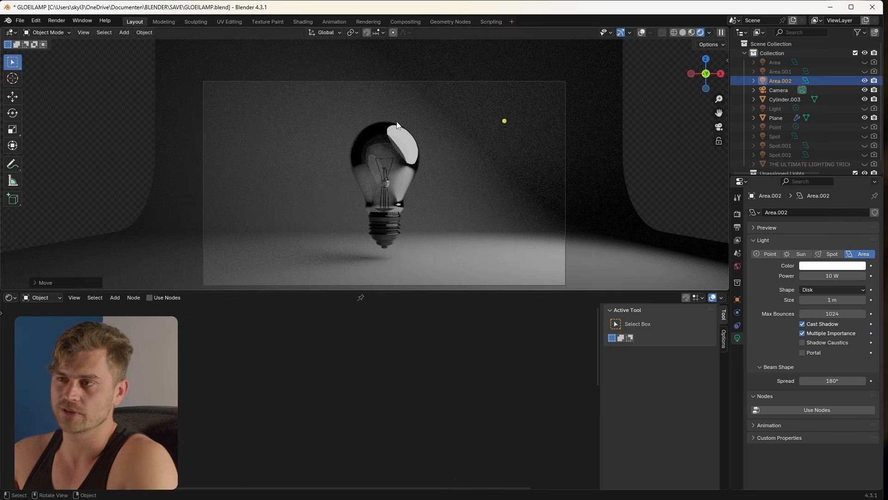
Step: Reduce the disk area light's size to 0.45 m
scroll(449, 161, "up", 3)
left_click_drag(832, 299, 872, 300)
left_click_drag(872, 299, 832, 300)
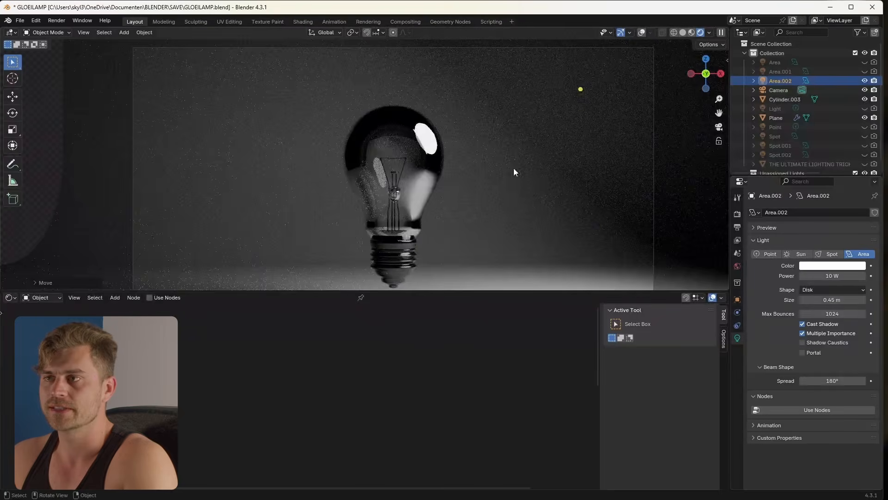
Step: Reposition the disk light slightly to adjust its highlight on the upper part of the bulb
scroll(533, 204, "down", 2)
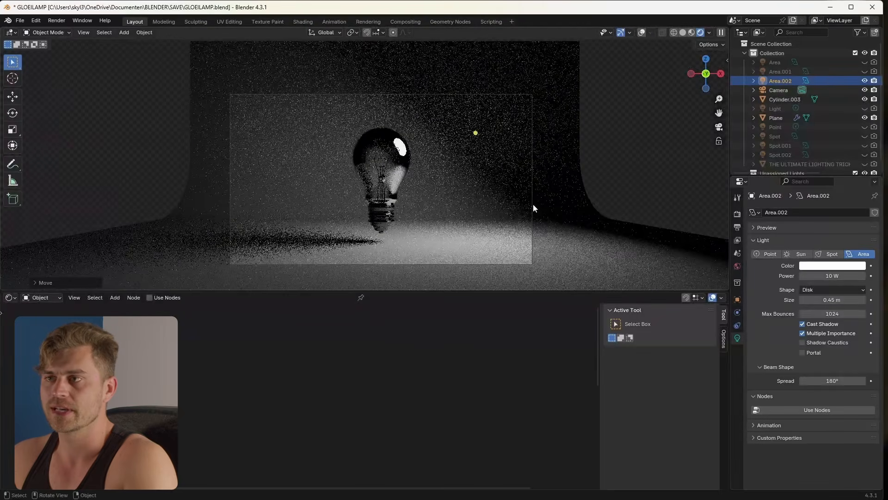
key("g")
left_click(539, 167)
scroll(514, 182, "up", 1)
scroll(515, 183, "up", 4)
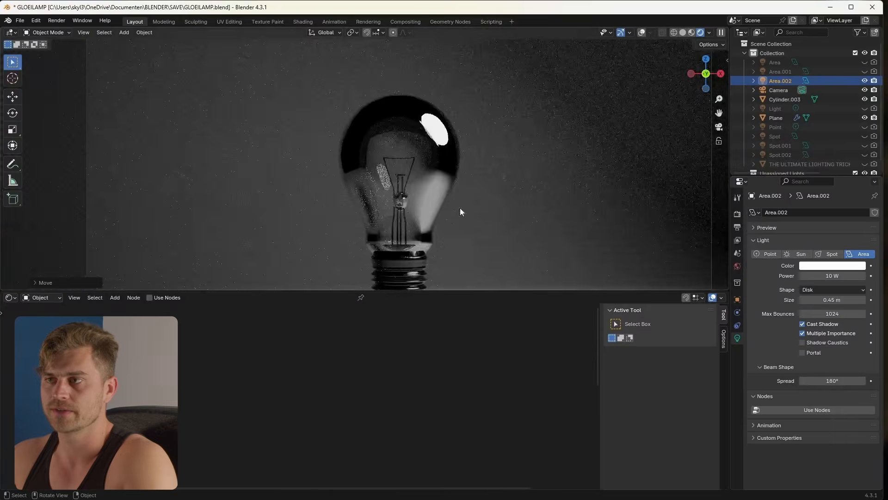
scroll(476, 216, "down", 4)
Step: Add a second area light to the bulb scene, rotate it around the X axis and move it
key("shift+a")
mouse_move(435, 307)
left_click(498, 335)
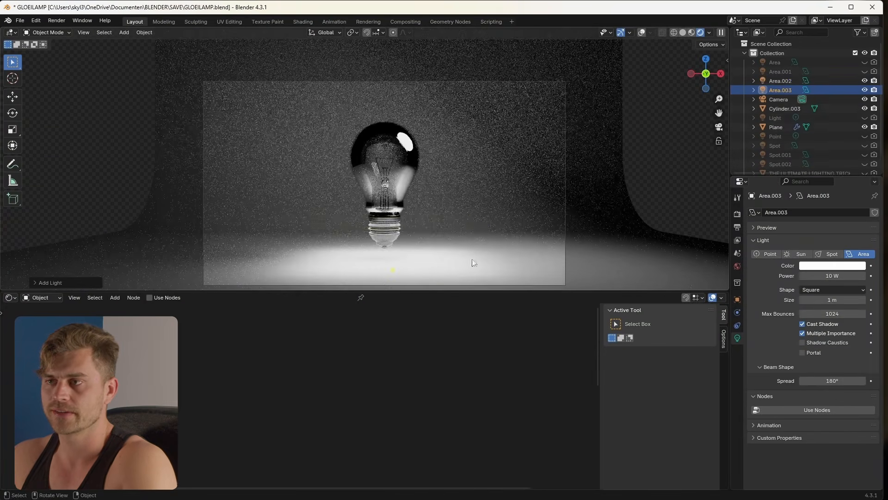
key("r")
key("x")
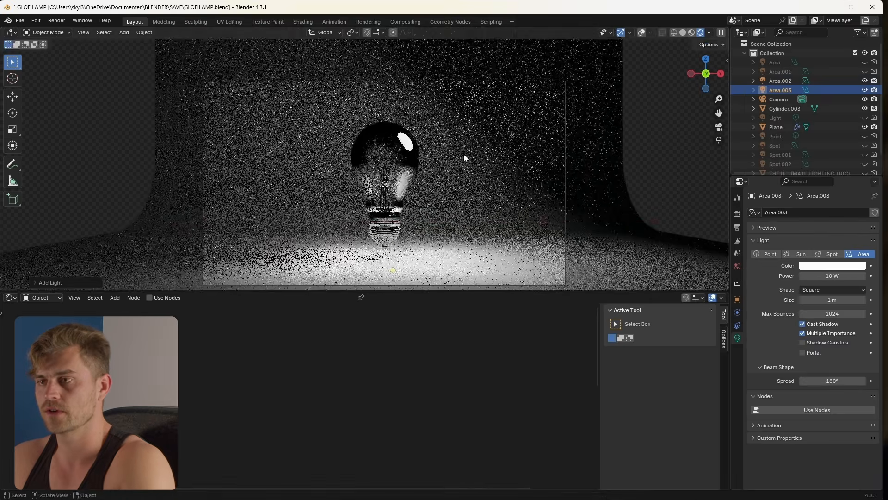
left_click(464, 153)
key("g")
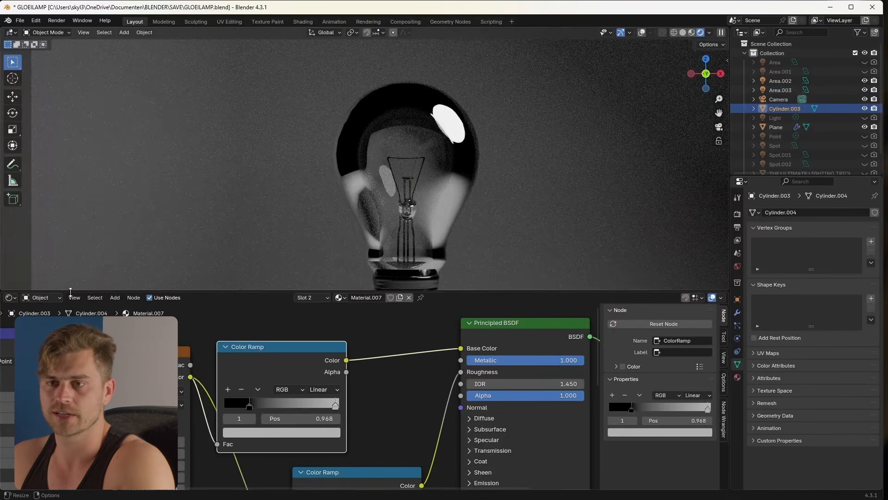
Step: Show the bulb's slot 1 material, Material.010, in the node editor and bring its Glass BSDF node into view
left_click(10, 298)
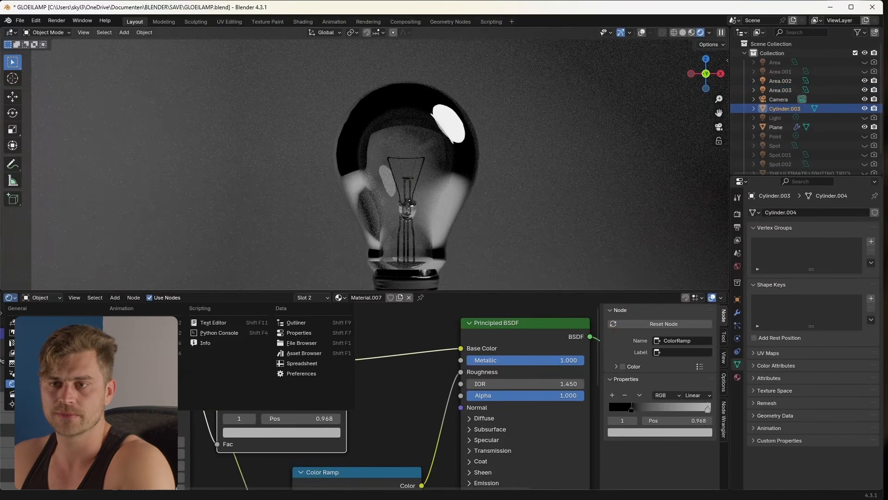
scroll(316, 389, "down", 2)
middle_click_drag(553, 375, 389, 378)
left_click(310, 298)
left_click(288, 317)
scroll(322, 370, "up", 5)
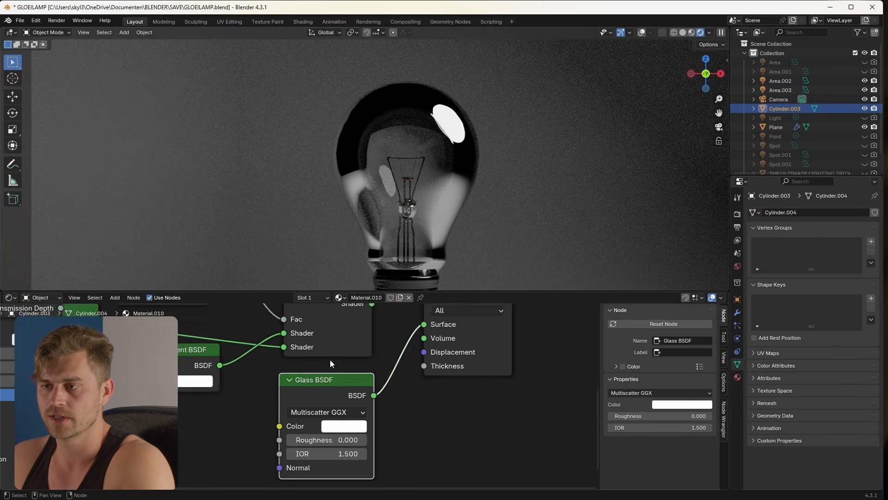
middle_click_drag(294, 387, 293, 364)
scroll(299, 368, "up", 2)
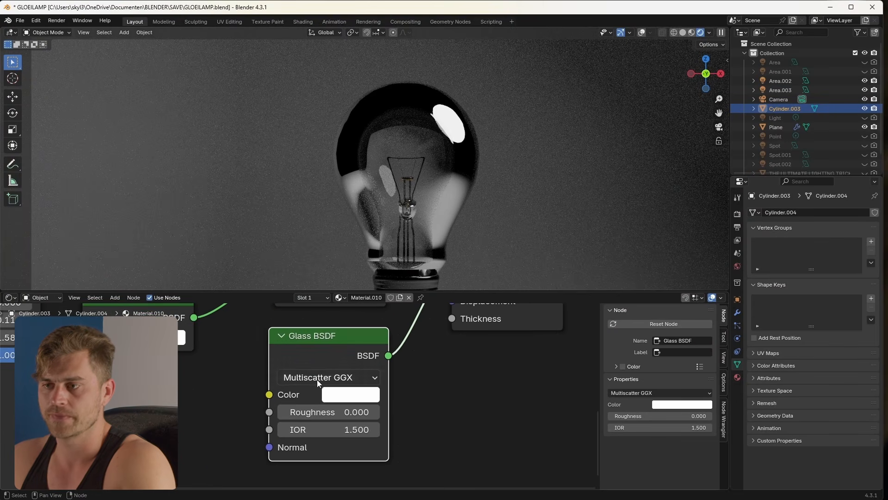
Step: Set the Glass BSDF roughness to 0.115 and try an IOR of 1.160 before setting it to 1.430
mouse_move(287, 411)
left_mouse_down()
mouse_move(332, 412)
mouse_move(299, 412)
left_mouse_up()
mouse_move(329, 430)
left_mouse_down()
mouse_move(291, 429)
mouse_move(312, 429)
left_mouse_up()
scroll(444, 157, "down", 3)
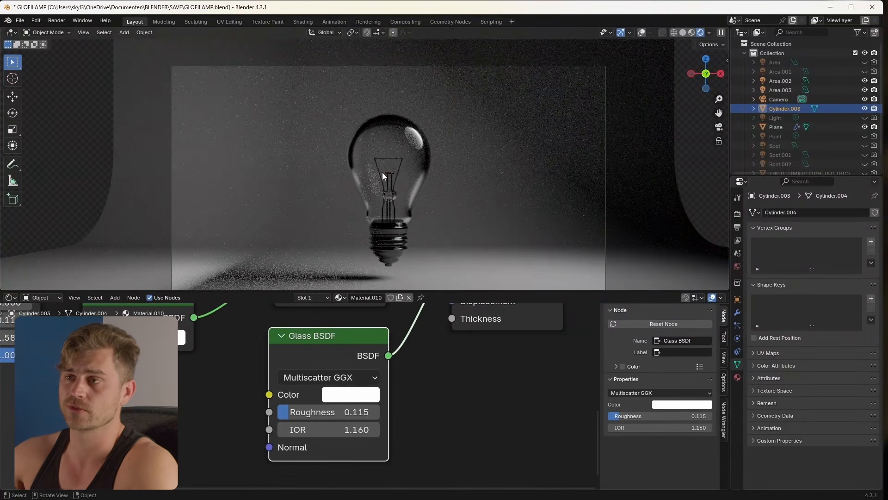
mouse_move(342, 429)
left_mouse_down()
mouse_move(367, 429)
mouse_move(343, 429)
left_mouse_up()
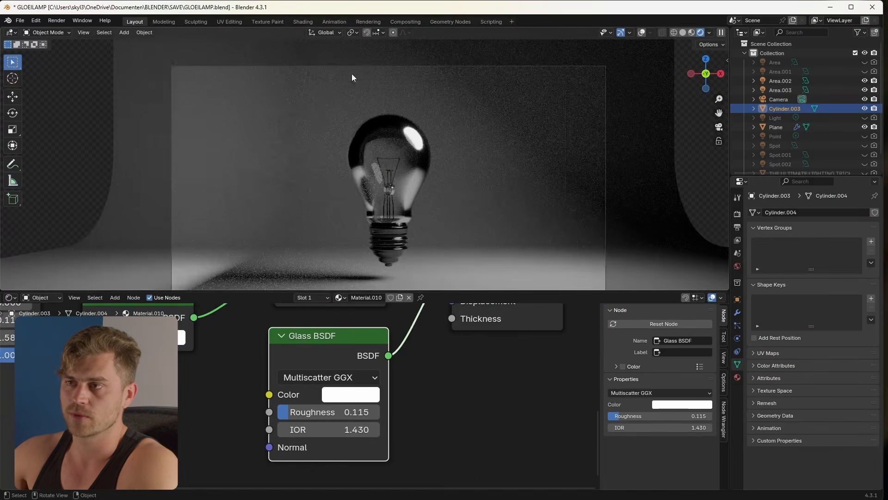
Step: Load the HDRI folder in the Lumio HDRI browser and apply the studio_small_01_4k environment
middle_click_drag(427, 147, 425, 143, "shift")
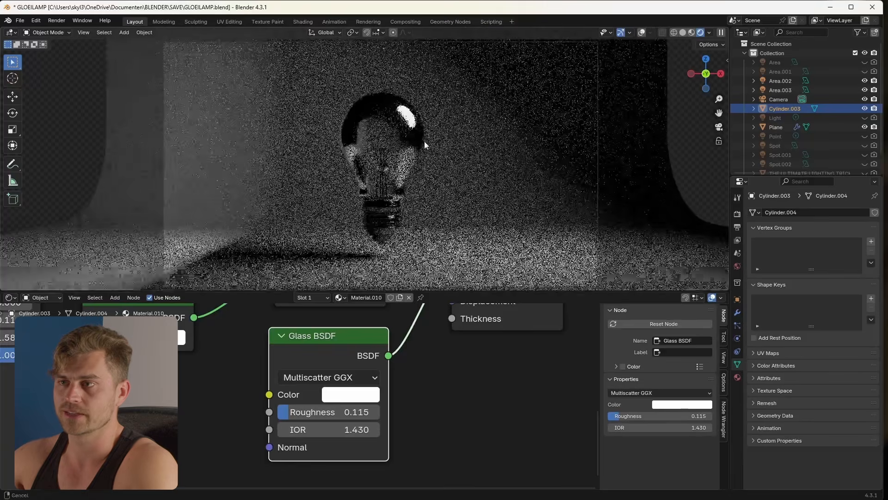
key("n")
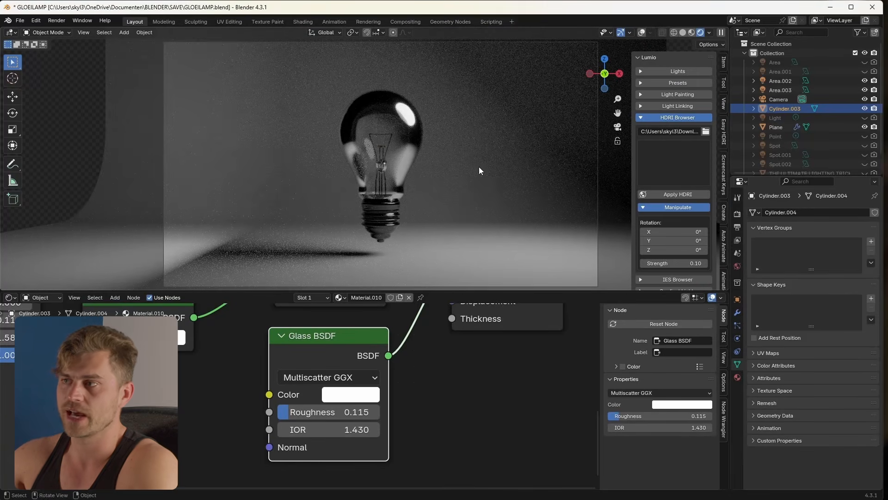
left_click(706, 132)
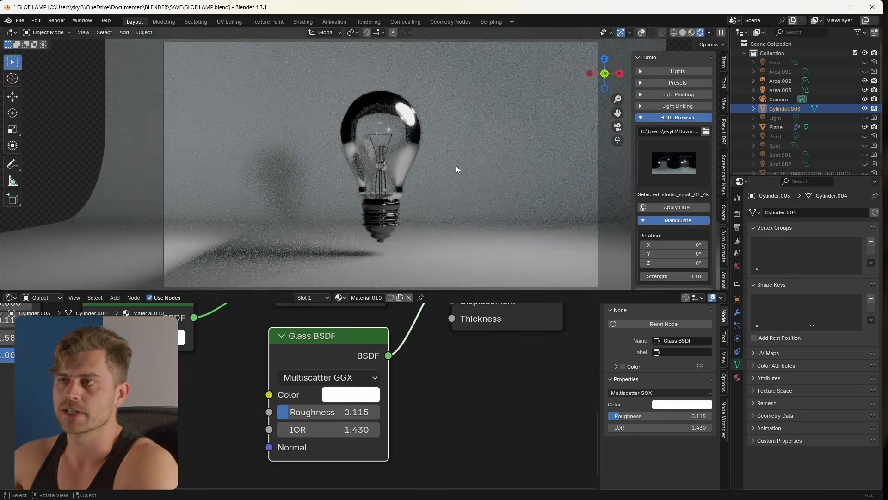
scroll(456, 165, "up", 1)
scroll(456, 170, "up", 1)
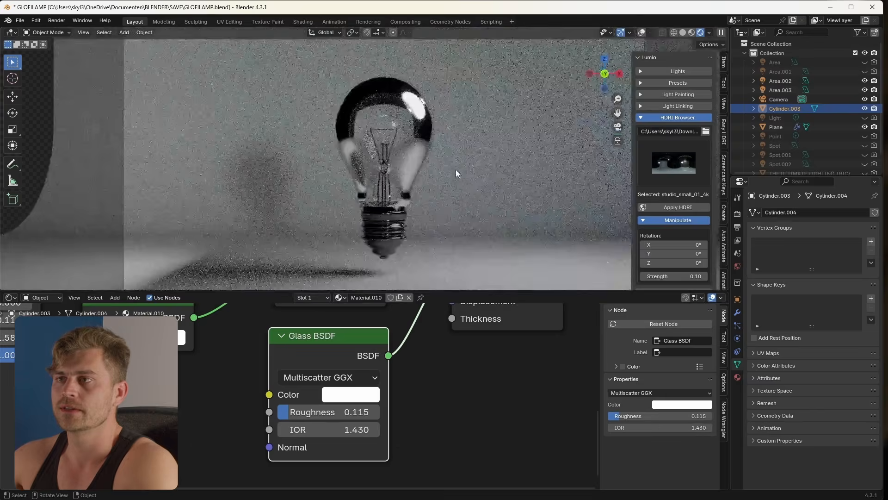
scroll(456, 170, "down", 1)
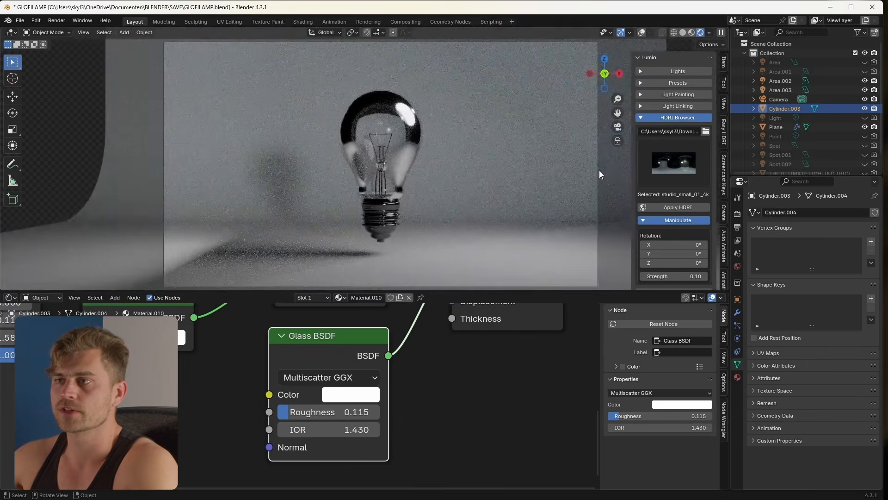
Step: Choose the evening_meadow HDRI in the Lumio browser and apply it to the scene
left_click(700, 170)
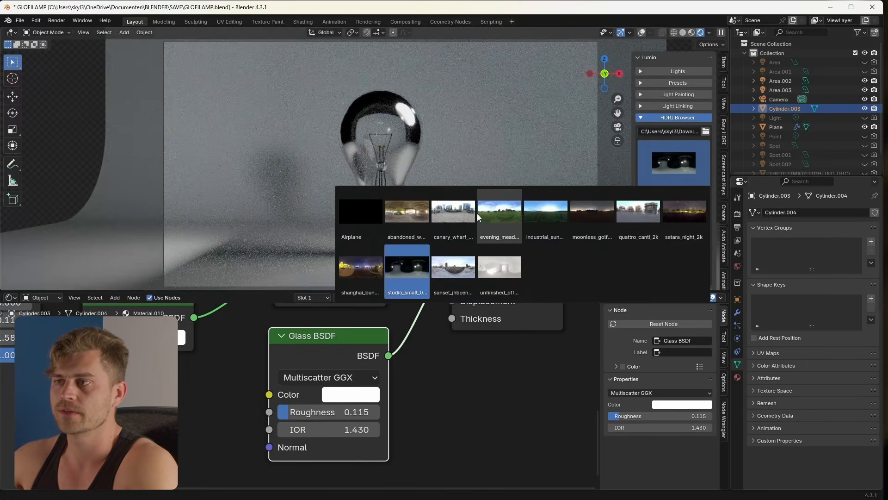
left_click(478, 217)
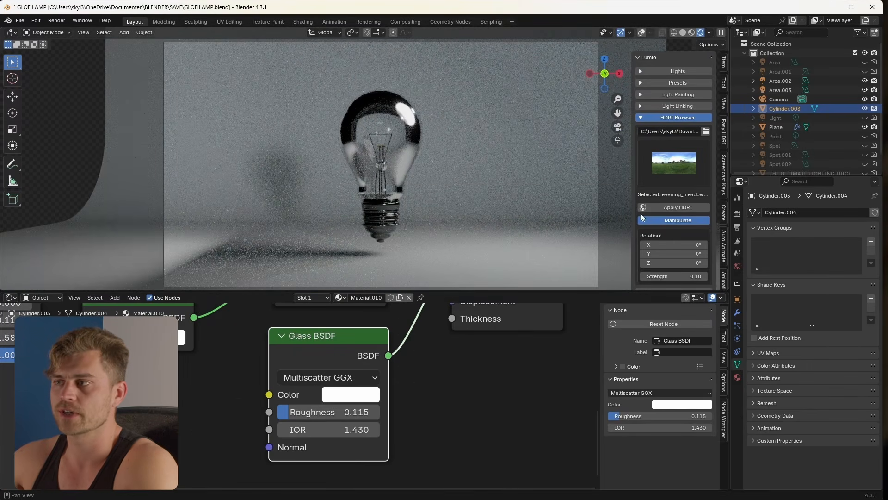
left_click(668, 208)
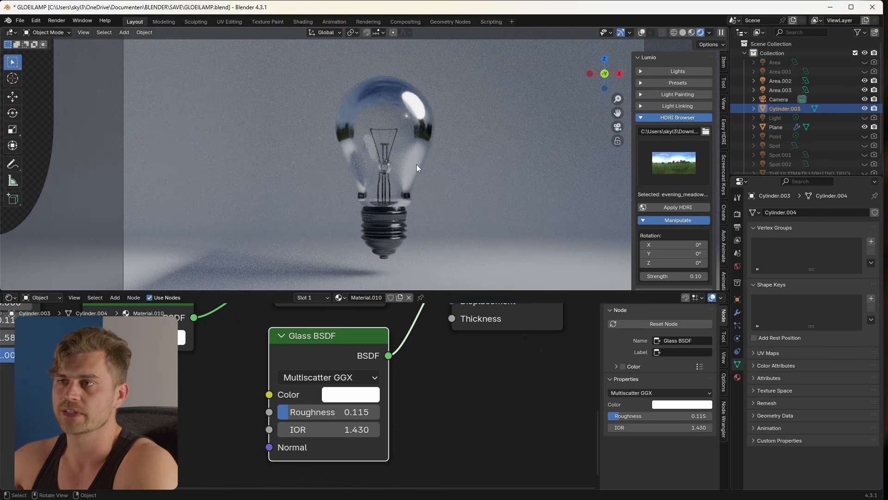
Step: Try a roughness of 0.346 on the bulb's Glass BSDF, then set it to 0.100
left_click_drag(314, 412, 338, 411)
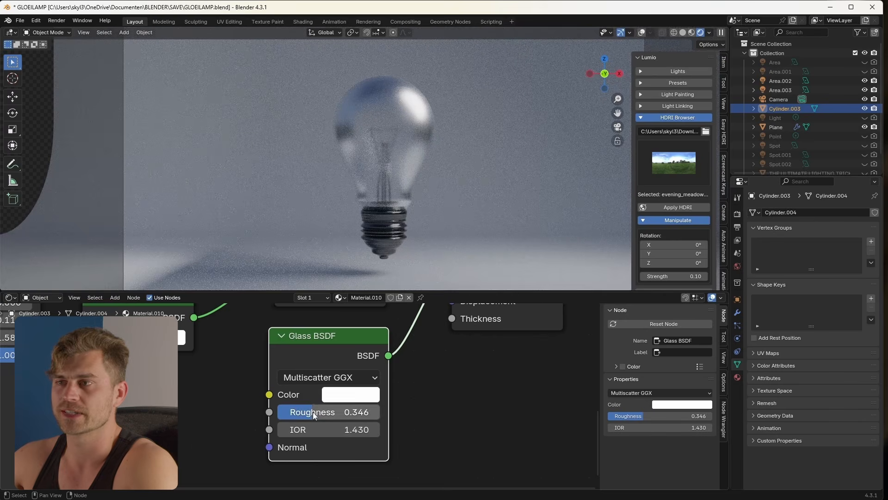
scroll(396, 163, "up", 4)
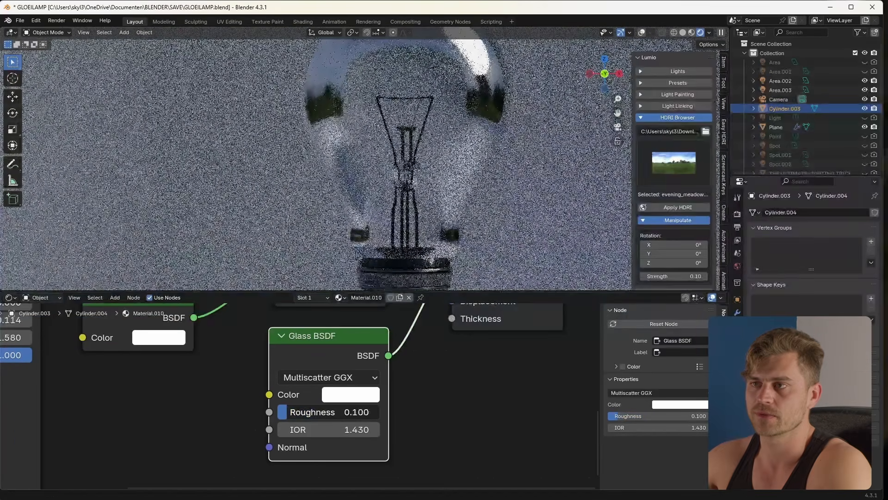
scroll(364, 121, "down", 4)
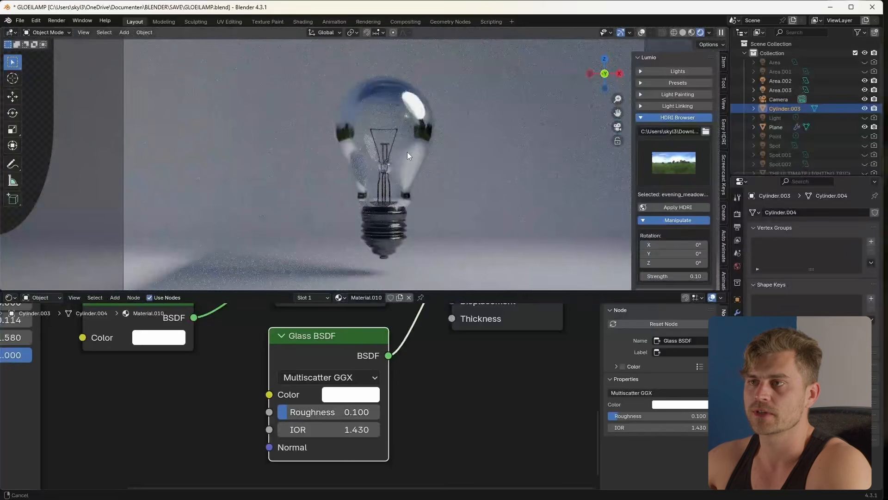
scroll(407, 155, "down", 2)
Step: Switch the node editor from the object material to the World shader and frame all its nodes
left_click(10, 297)
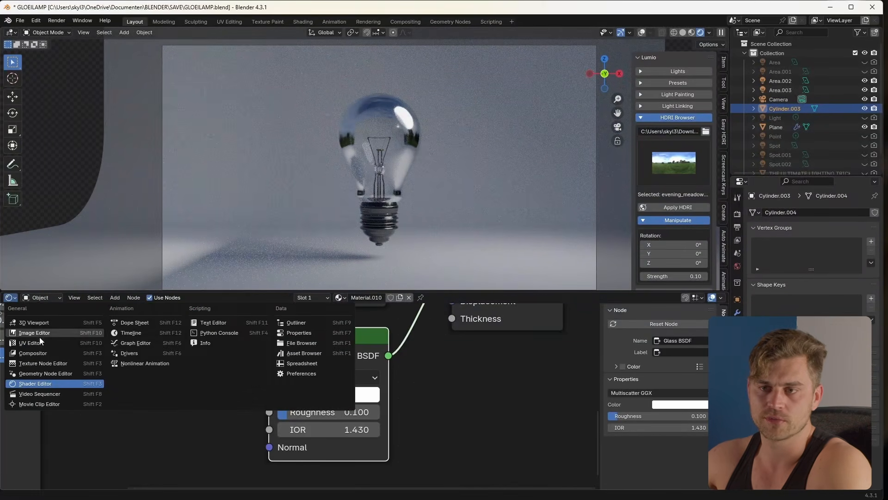
left_click(47, 383)
left_click(41, 298)
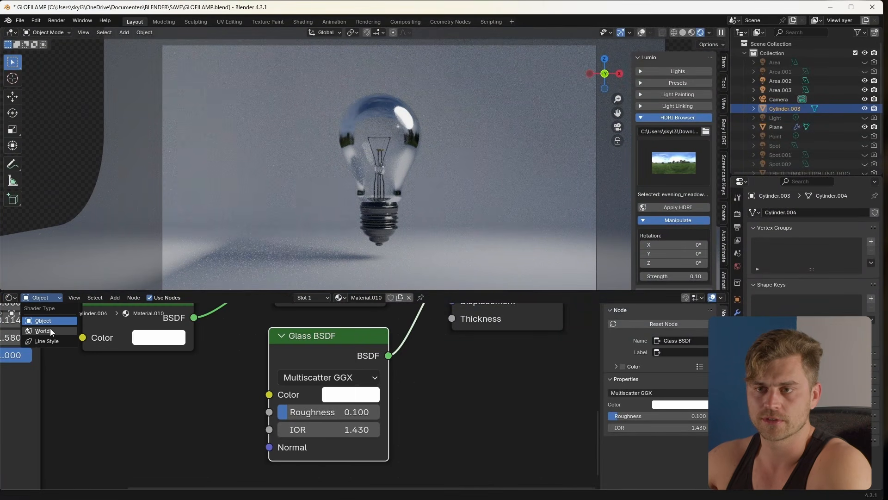
left_click(43, 331)
key("Home")
Step: Spread out the world nodes, delete the node between Texture Coordinate and the evening_meadow environment texture, and select Texture Coordinate
left_click_drag(405, 313, 337, 329)
middle_click_drag(353, 323, 383, 332)
left_click_drag(410, 330, 295, 365)
key("g")
left_click(231, 356)
middle_click_drag(231, 356, 298, 359)
left_click(365, 341)
key("x")
left_click(306, 345)
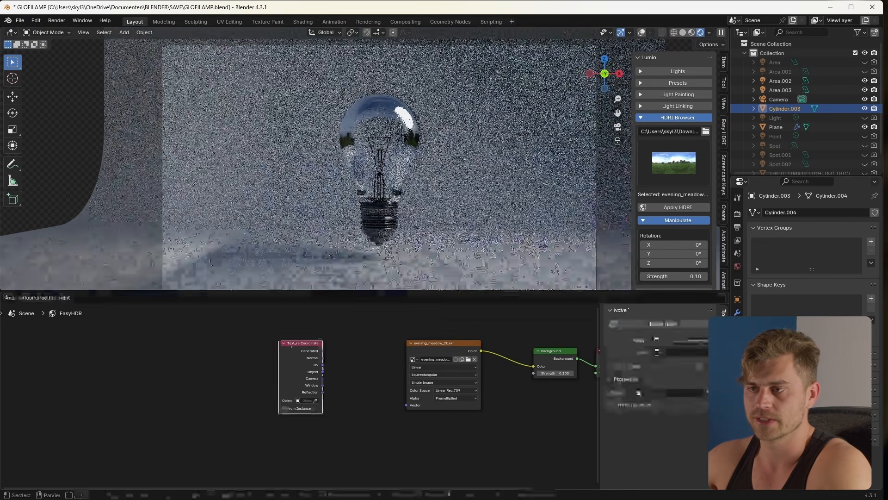
Step: Move the world's Texture Coordinate node further from the environment texture and add a Mix Color node between them
left_click_drag(306, 347, 213, 347)
scroll(217, 359, "up", 3)
middle_click_drag(232, 350, 259, 337)
left_click(268, 330)
key("shift+a")
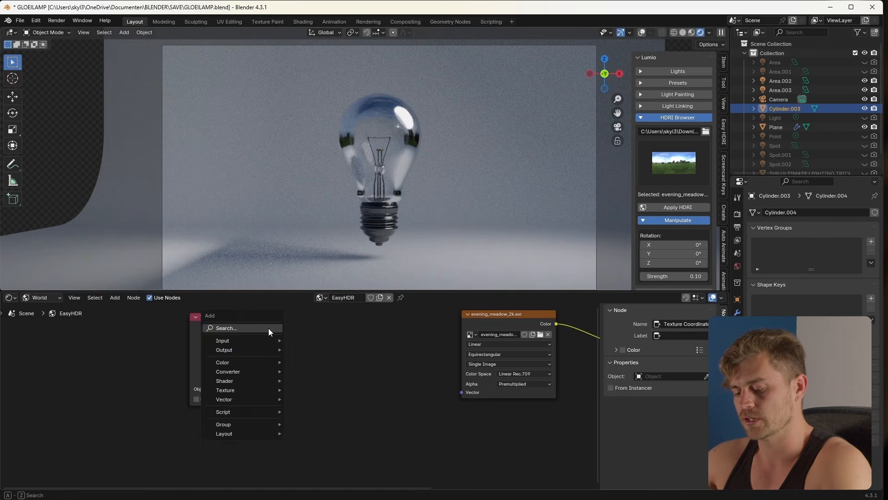
type("mix")
key("Return")
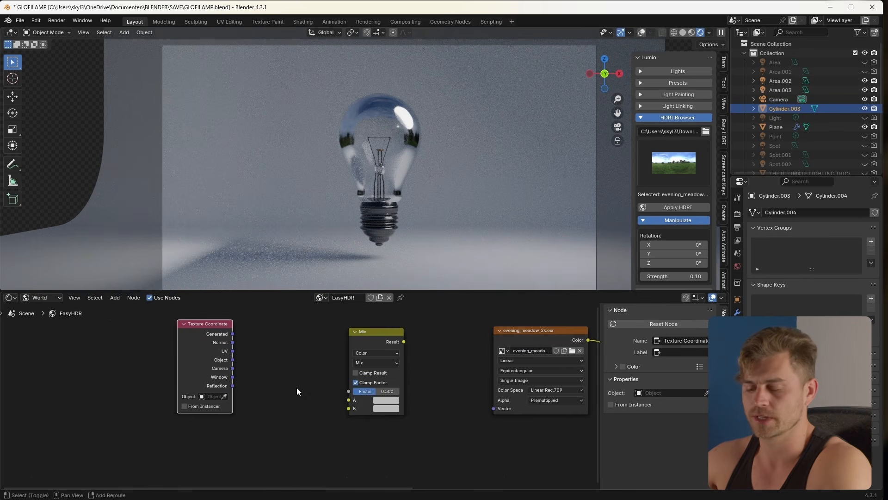
Step: Add a Noise Texture fed by Generated, and connect Generated to the Mix node's A and the noise Color to B
key("shift+a")
type("whinoi")
key("Down")
key("Return")
left_click(287, 379)
left_click_drag(232, 334, 279, 434)
left_click_drag(289, 380, 266, 373)
left_click_drag(232, 334, 345, 393)
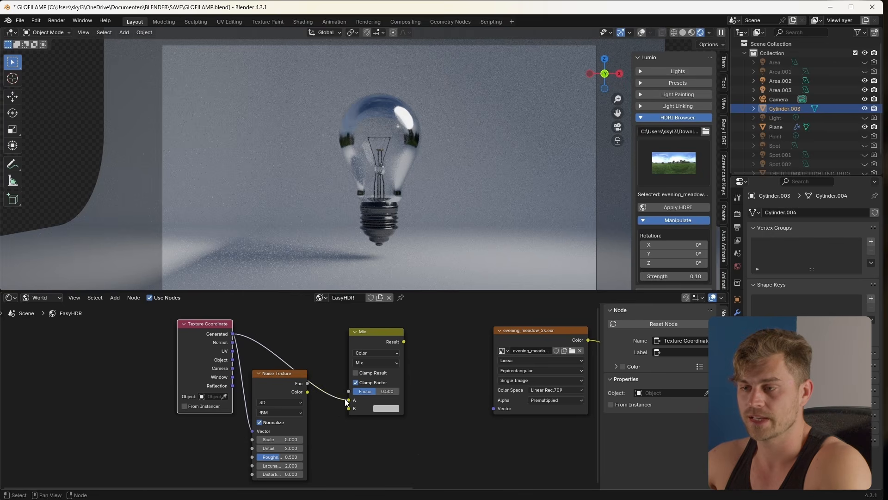
middle_click_drag(348, 401, 345, 384)
left_click_drag(305, 375, 297, 395)
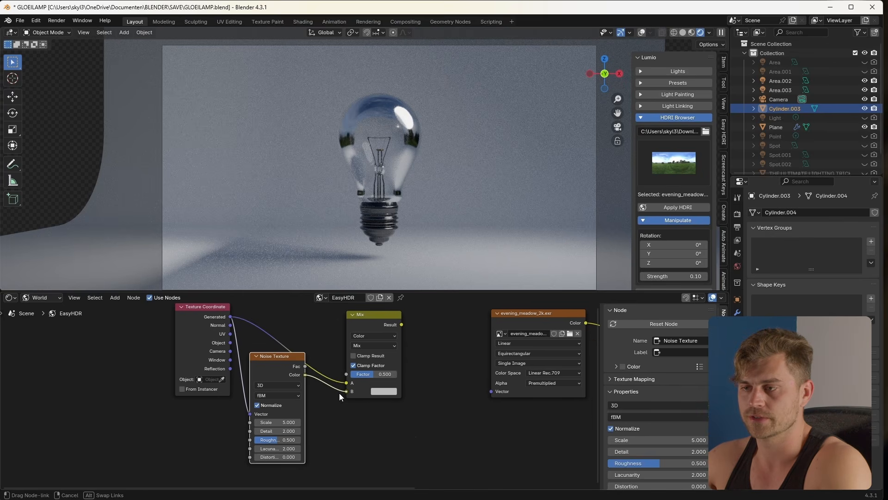
Step: Set the Mix node's blending mode to Subtract and connect its Result to the environment texture's Vector
left_click(374, 346)
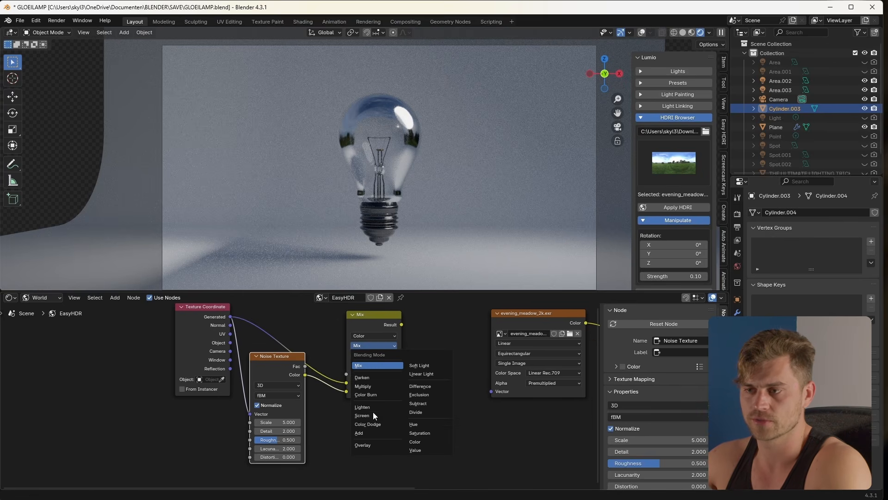
left_click(428, 404)
left_click_drag(401, 325, 491, 391)
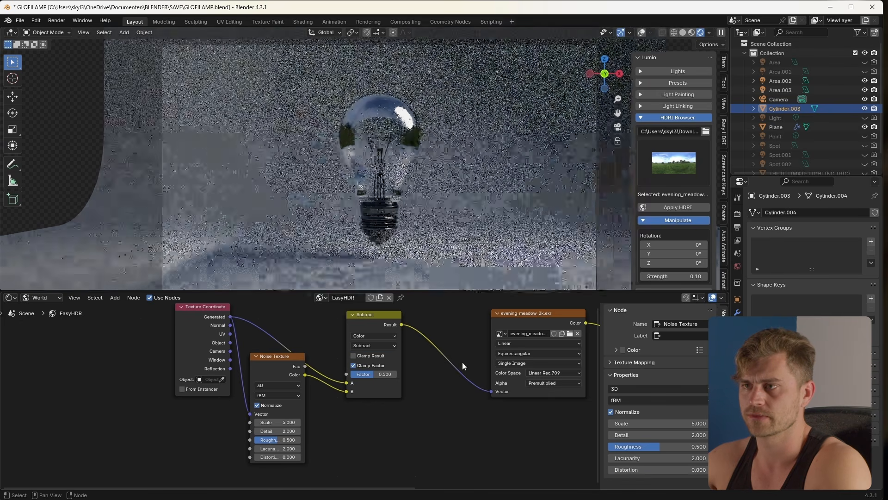
Step: Set the Subtract node's factor to 0.833 and the Noise Texture's scale to 10000
scroll(284, 453, "up", 2)
left_click_drag(261, 432, 282, 431)
mouse_move(404, 367)
left_mouse_down()
mouse_move(437, 365)
mouse_move(420, 366)
left_mouse_up()
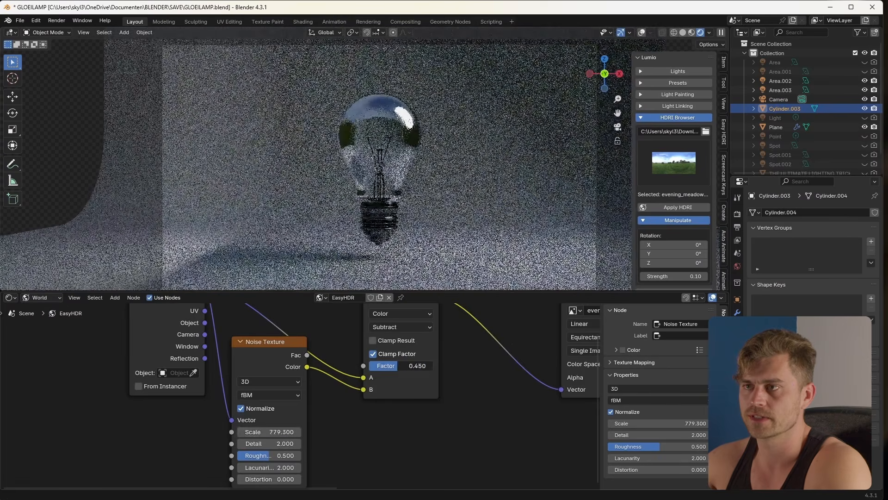
double_click(284, 424)
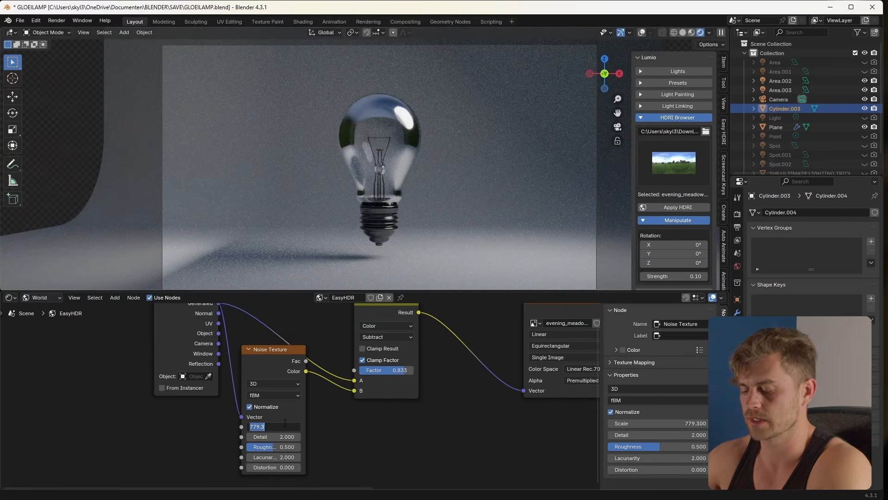
type("10000")
key("Return")
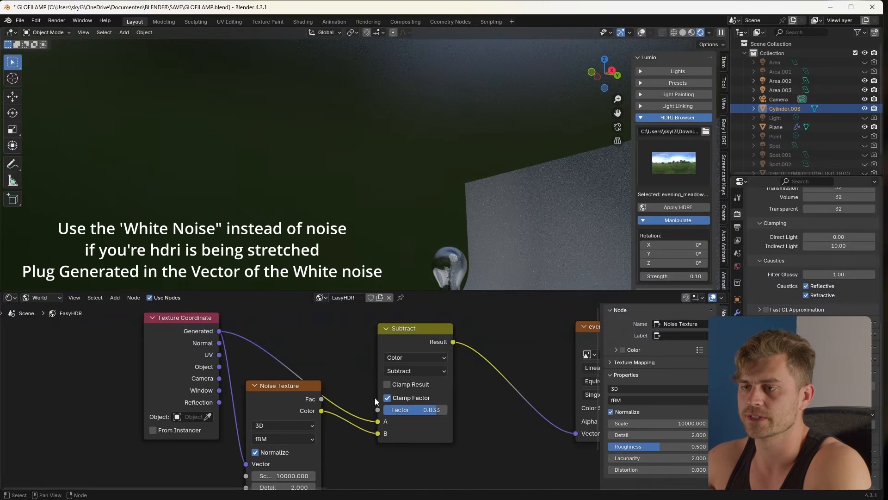
Step: Try a Subtract factor of 0.083 on the background, then set it to 1.000 while viewing the bulb through the camera
left_click_drag(427, 410, 389, 410)
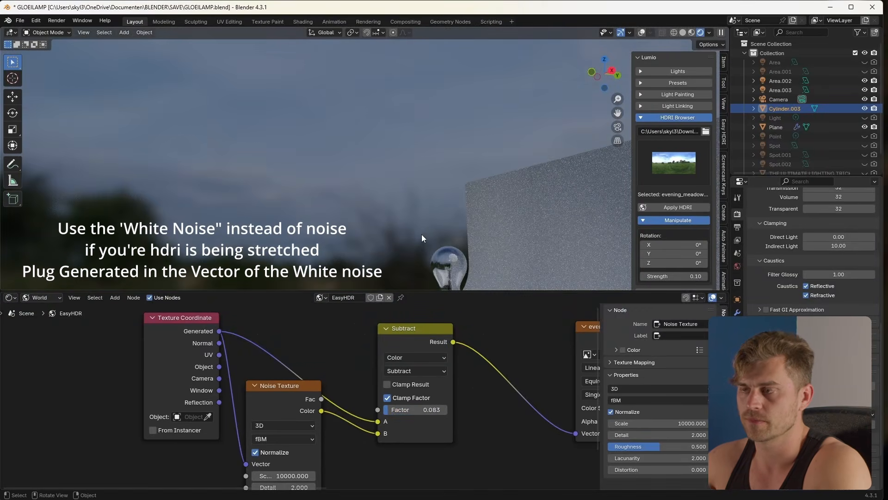
key("KP_0")
scroll(423, 238, "up", 7)
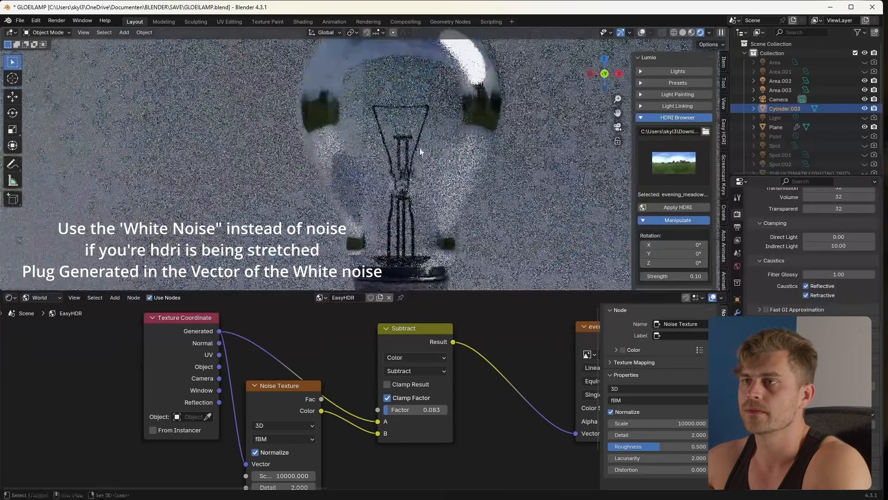
left_click_drag(402, 412, 448, 409)
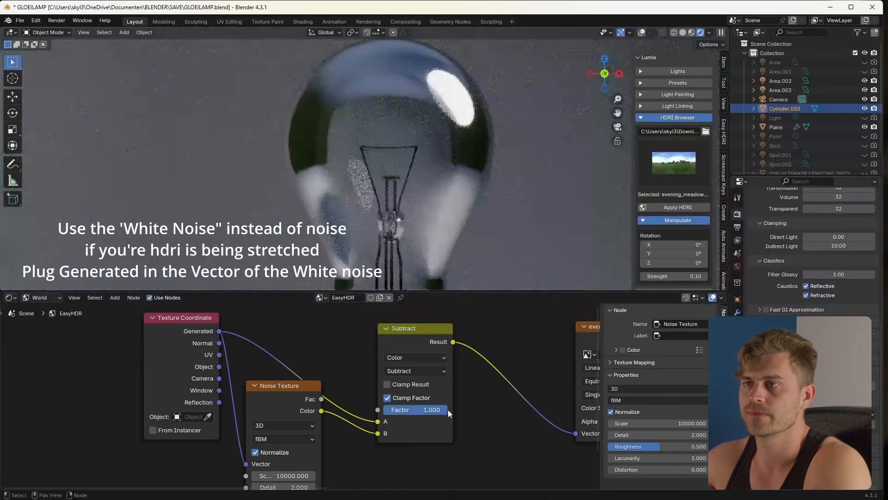
scroll(442, 171, "down", 3)
Step: Choose the canary_wharf_4k HDRI in the Lumio browser and apply it to the scene
left_click(674, 162)
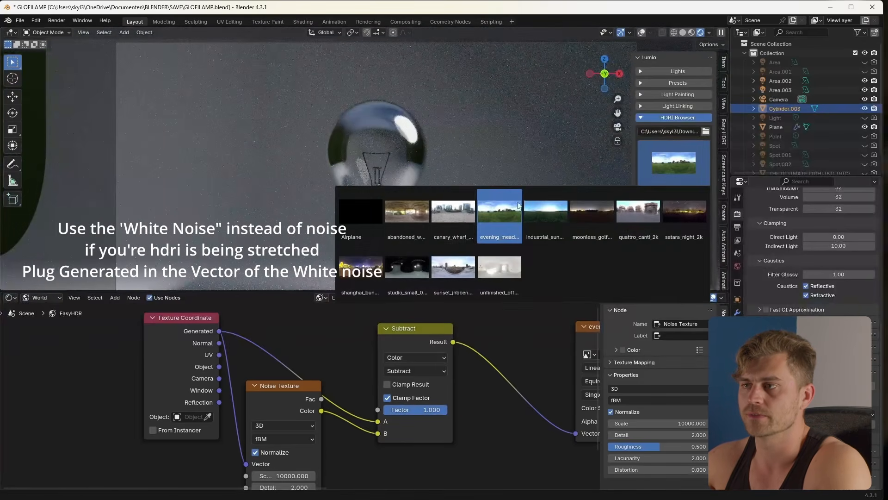
left_click(471, 224)
left_click(664, 208)
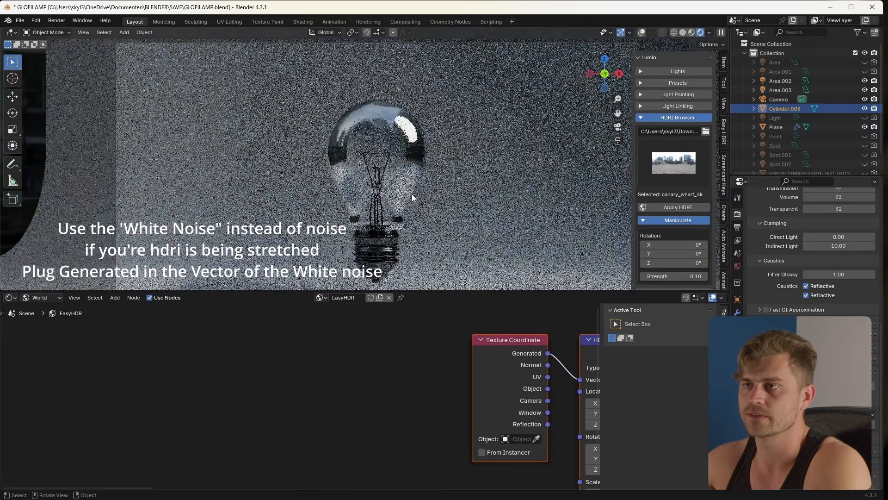
Step: Select the area light Area.003 and move it closer to the bulb
left_click(796, 90)
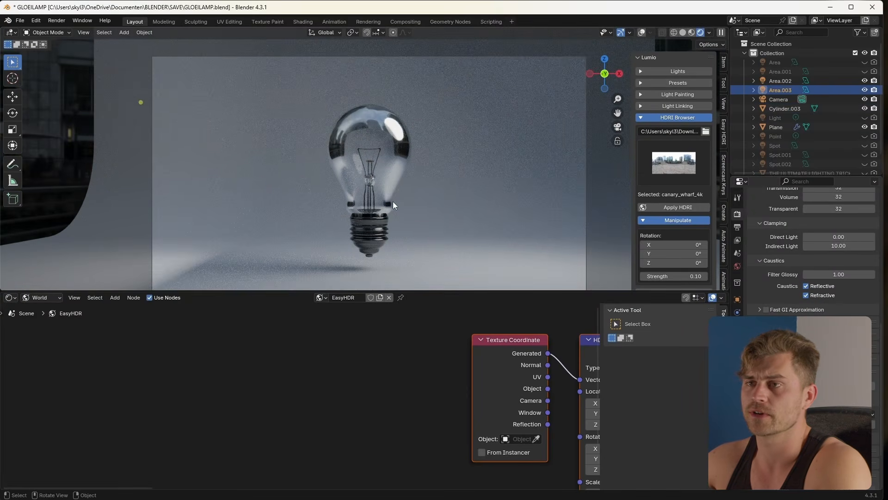
key("g")
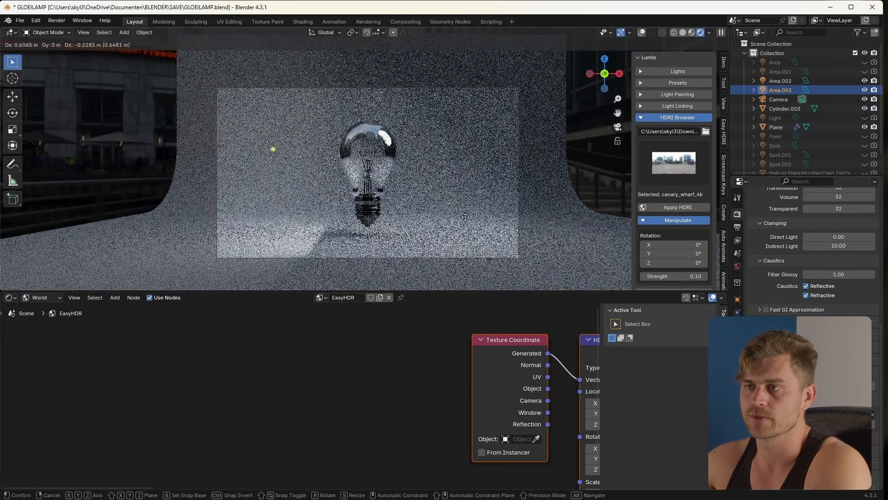
left_click(450, 213)
Step: Resize Area.003 to about 1.185 and reposition it beside the bulb so it reflects along the glass edge
scroll(409, 190, "up", 2)
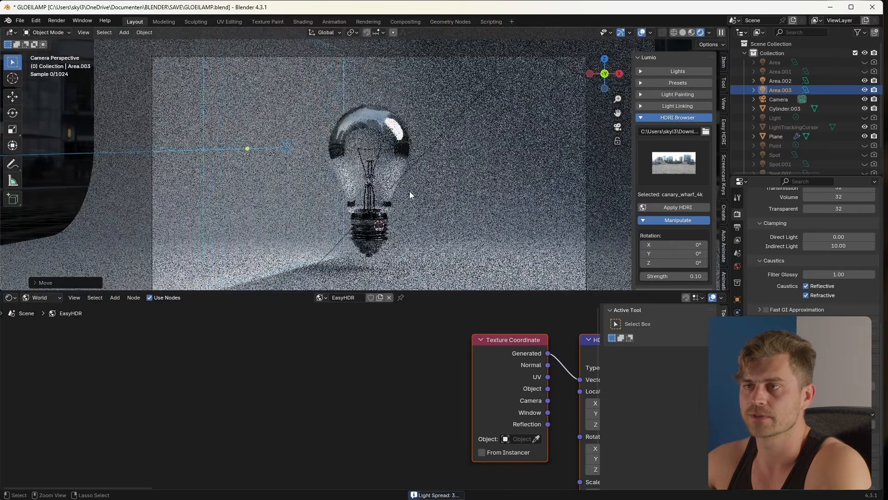
scroll(409, 190, "down", 1)
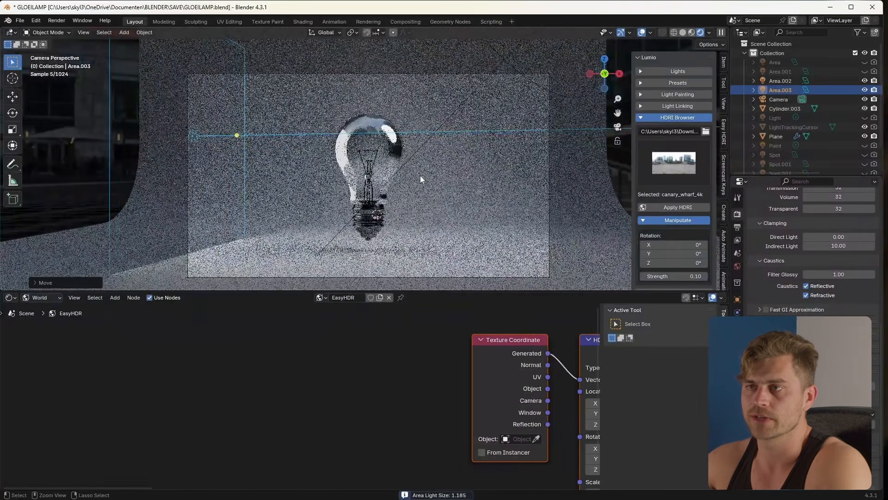
key("f")
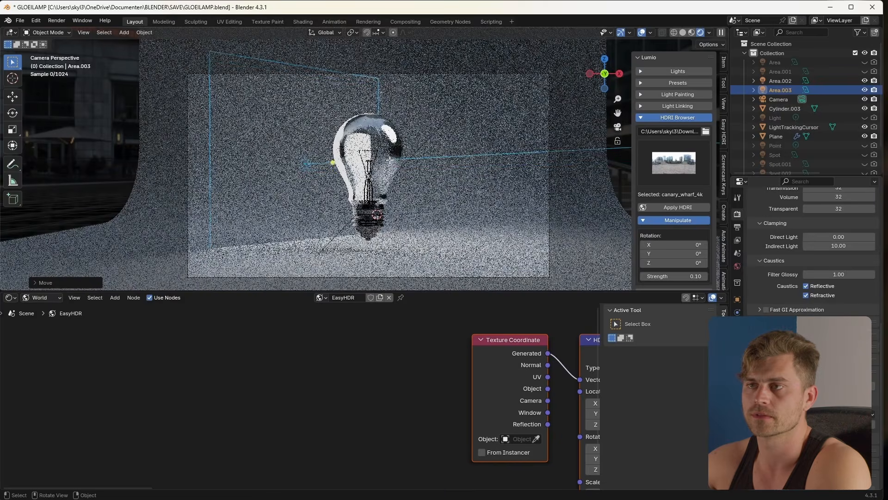
key("r")
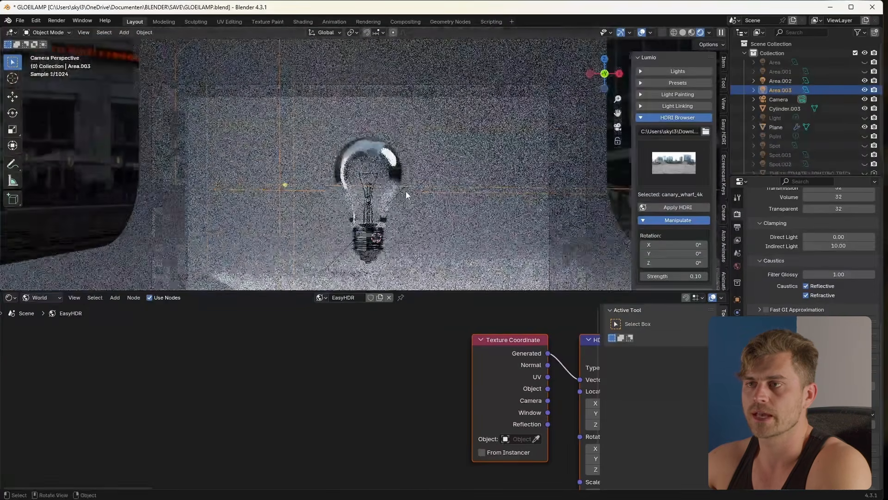
Step: Duplicate Area.003, place the copy above the bulb and clear its rotation so it shines straight down
key("shift+a")
key("shift+d")
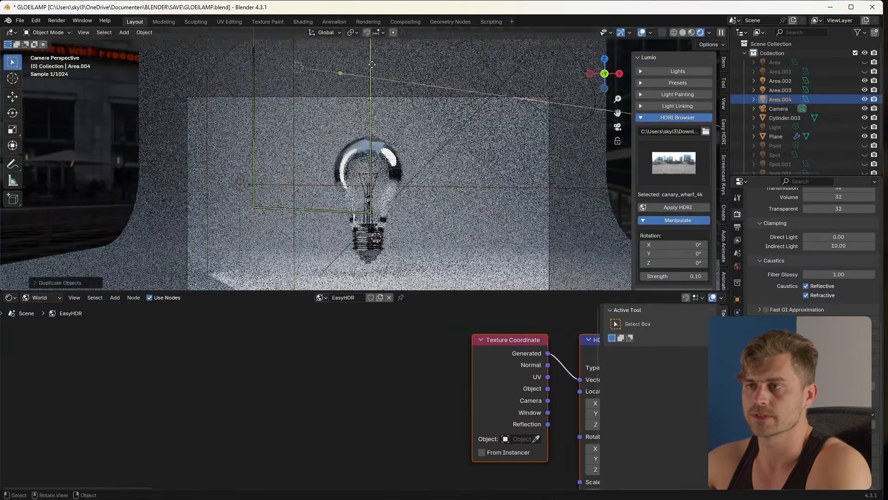
left_click(369, 70)
key("alt+r")
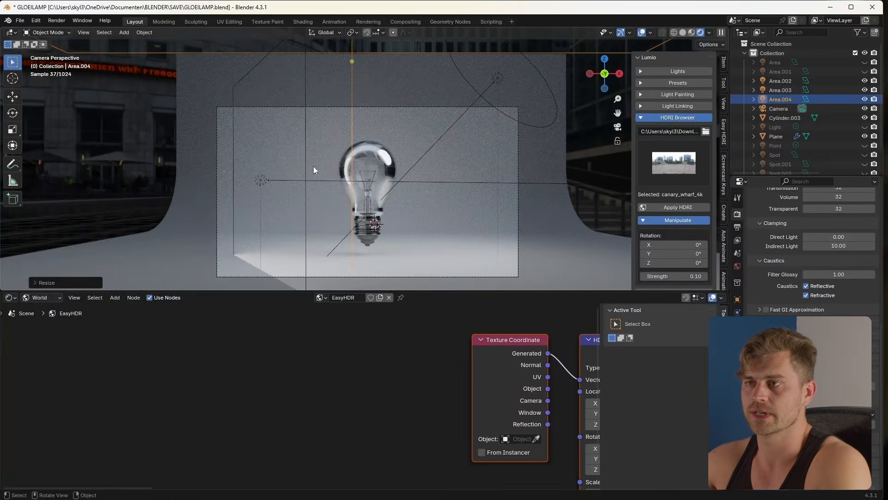
Step: Set the camera's Passepartout to 1.000 and hide the viewport overlays
scroll(418, 174, "up", 2)
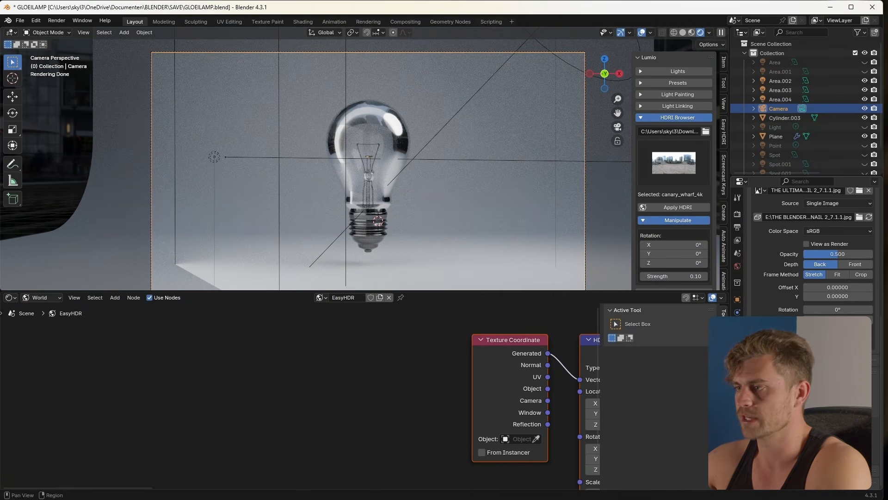
scroll(809, 392, "down", 2)
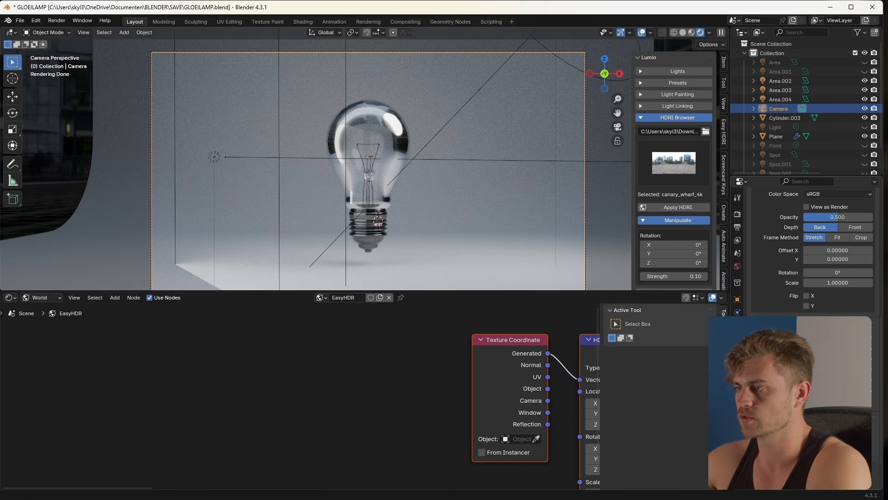
left_click(807, 393)
key("shift+alt+z")
scroll(486, 187, "down", 2)
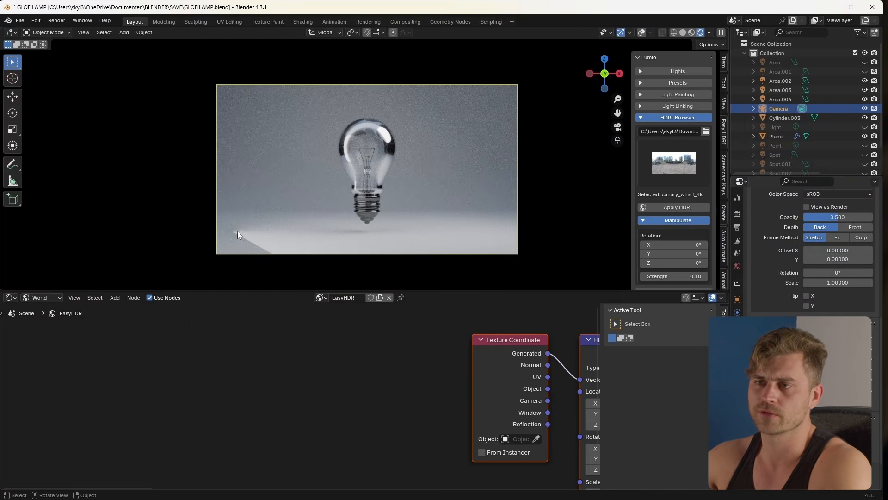
Step: Select the bulb object Cylinder.003 at its filament and snap the 3D cursor to the selection
scroll(387, 157, "up", 1)
scroll(395, 159, "up", 8)
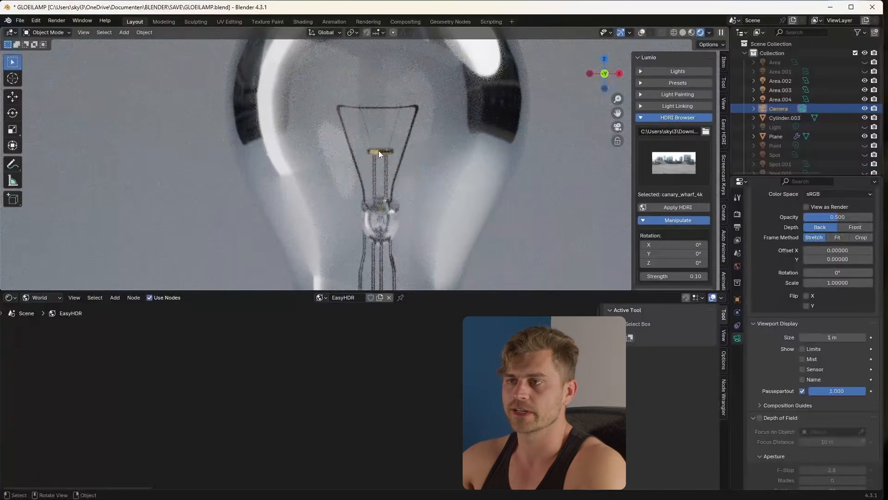
left_click(378, 151)
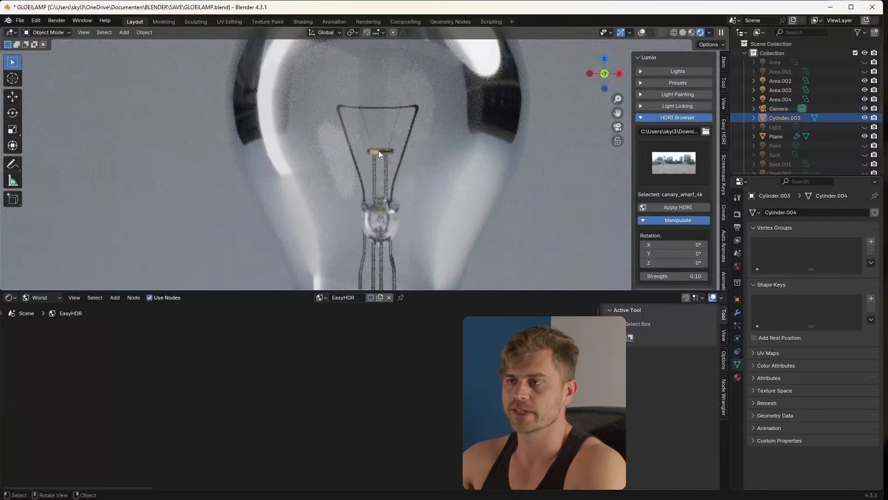
key("shift+s")
left_click(401, 259)
scroll(389, 213, "down", 5)
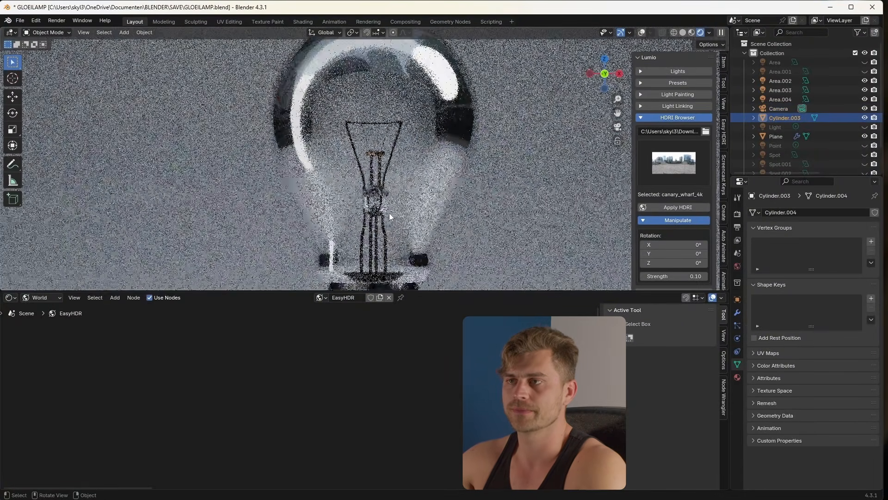
Step: Add a point light, move it to the filament inside the bulb, and increase its radius into a glowing sphere
key("shift+a")
mouse_move(379, 193)
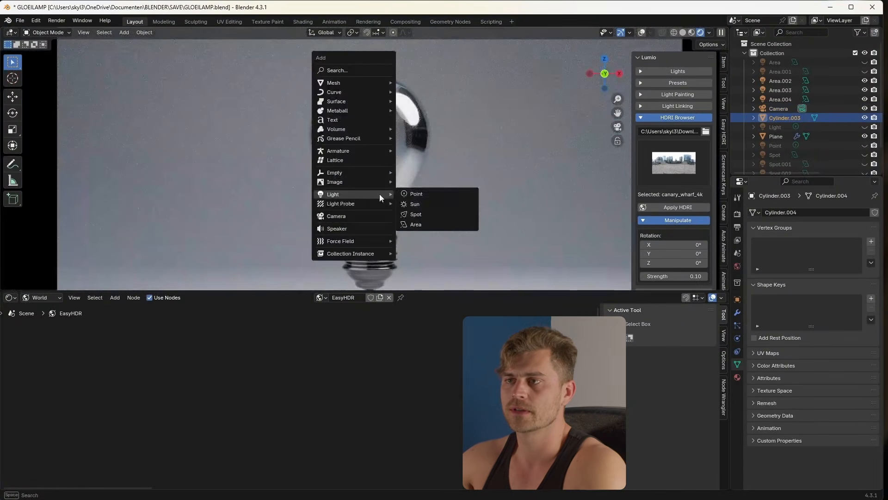
left_click(429, 190)
scroll(405, 183, "down", 3)
key("g")
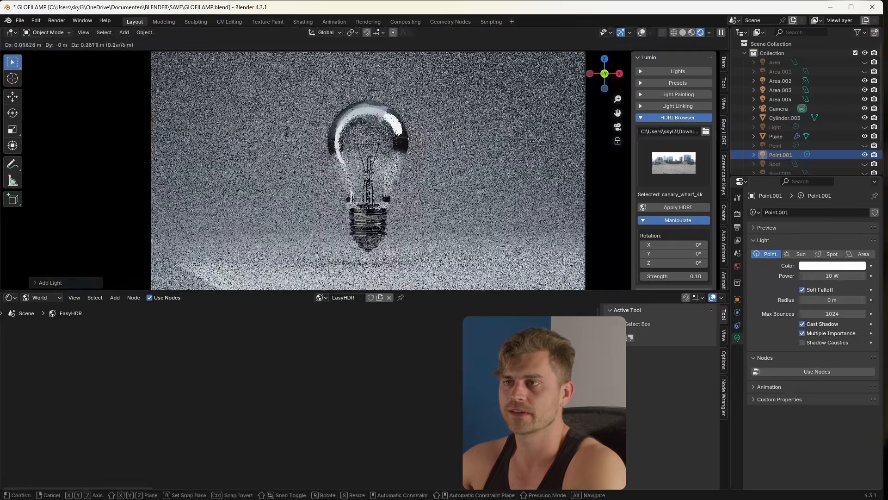
left_click(402, 183)
scroll(401, 183, "down", 1)
left_click_drag(833, 299, 849, 300)
left_click_drag(809, 176, 806, 181)
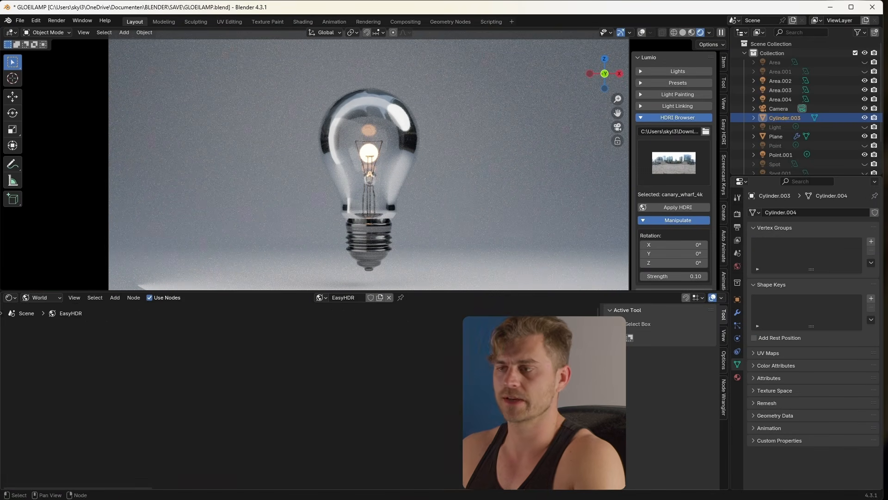
Step: Switch the node editor to the bulb's object material and set the Glass BSDF's IOR to 1.730
middle_click_drag(509, 407, 370, 398)
left_click(40, 297)
left_click(46, 321)
middle_click_drag(436, 403, 370, 414)
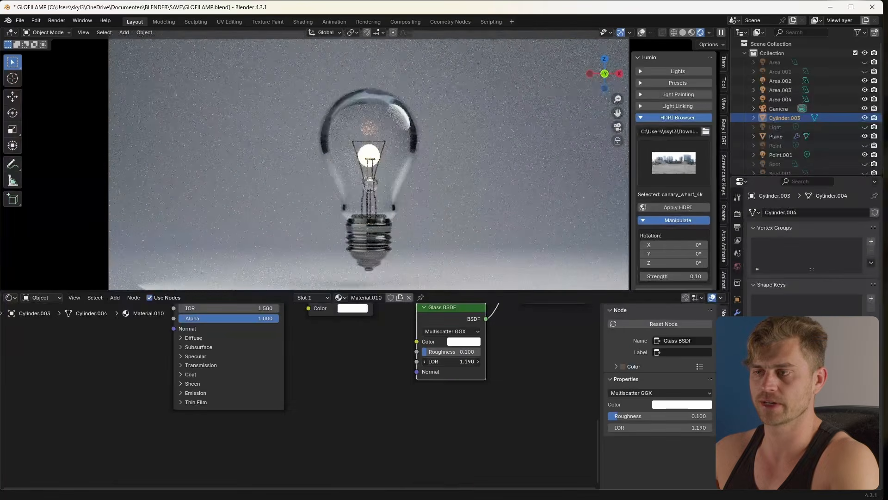
left_click_drag(450, 361, 464, 361)
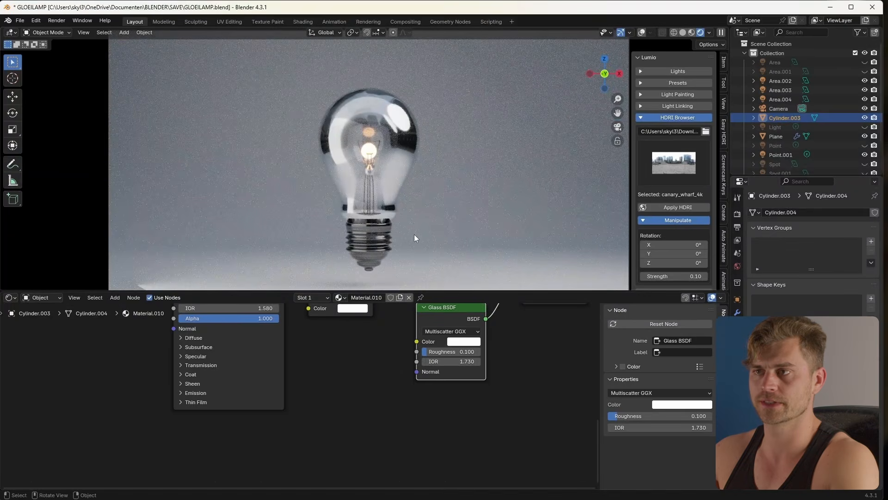
Step: Set the size of the area light Area.003 to 0.605 m and scale it along the Z axis
scroll(414, 239, "down", 2)
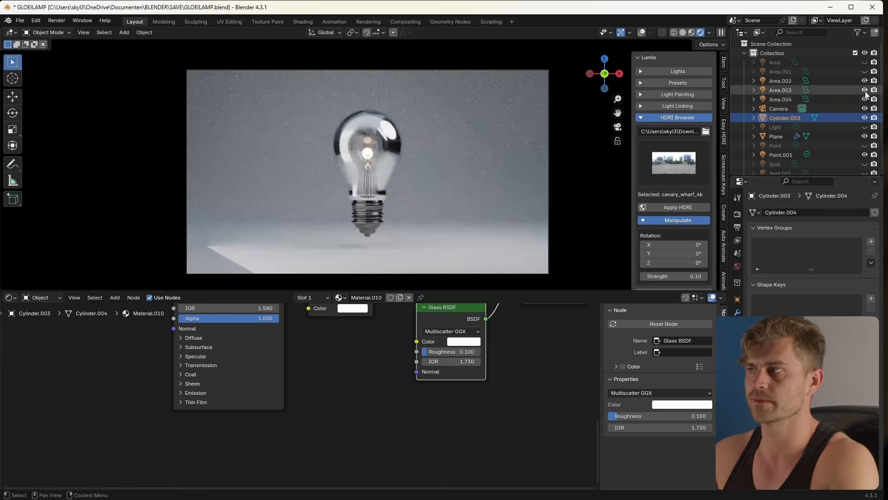
left_click(781, 90)
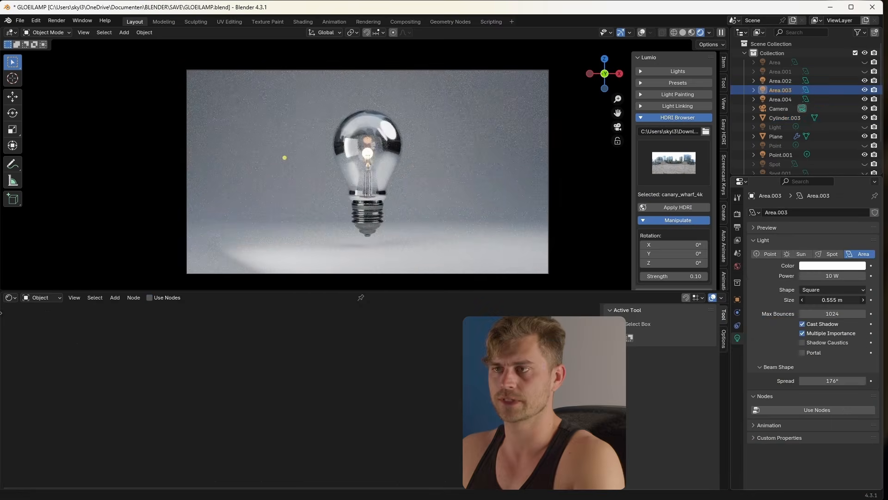
left_click_drag(832, 299, 827, 300)
key("s")
key("z")
left_click(321, 203)
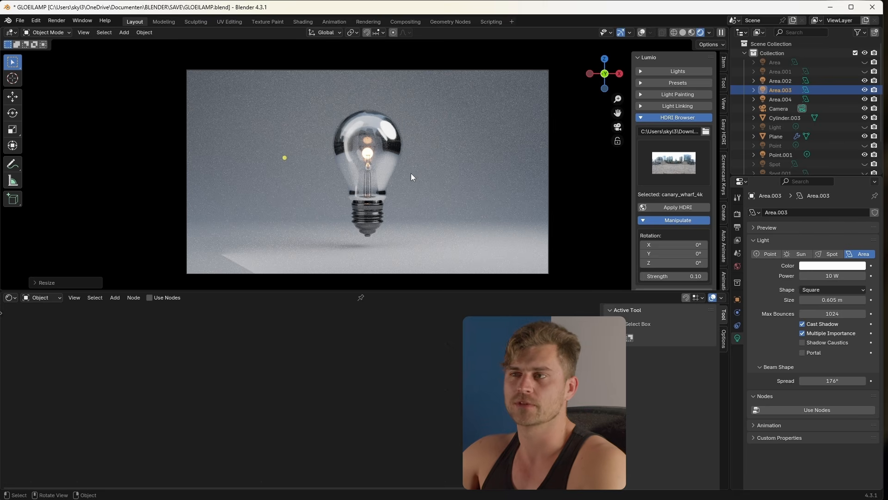
Step: Toggle the visibility of Area.002 off and on to compare, and adjust the beam spread of Area.003
left_click(864, 81)
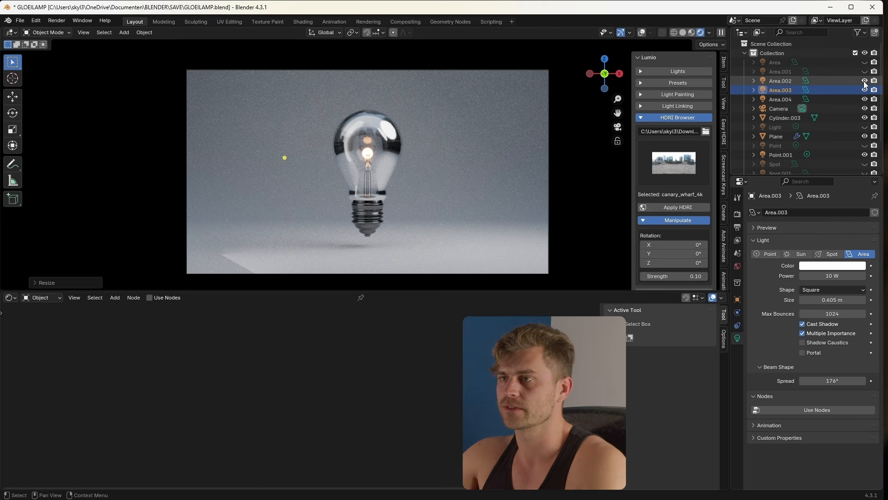
left_click(864, 82)
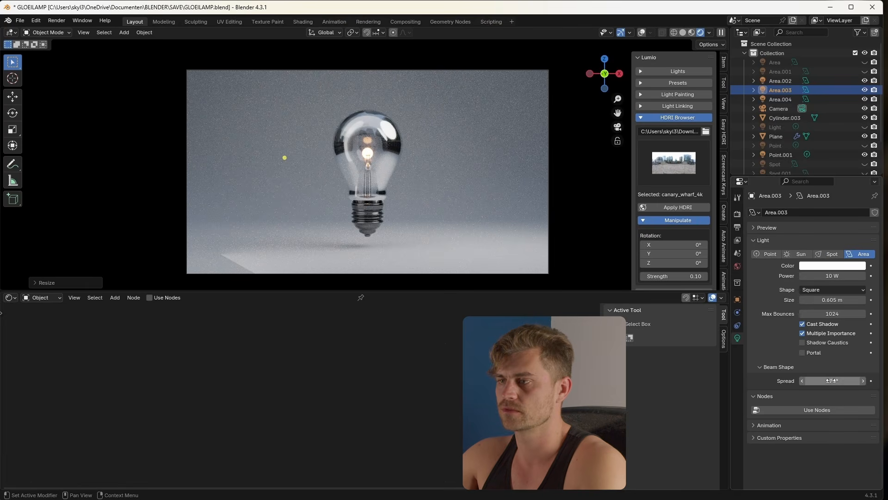
left_click_drag(833, 380, 835, 380)
Step: Scale the disk light Area.002 along Z and reposition it beside the bulb with overlays shown, finishing in camera view with overlays hidden
left_click(515, 96)
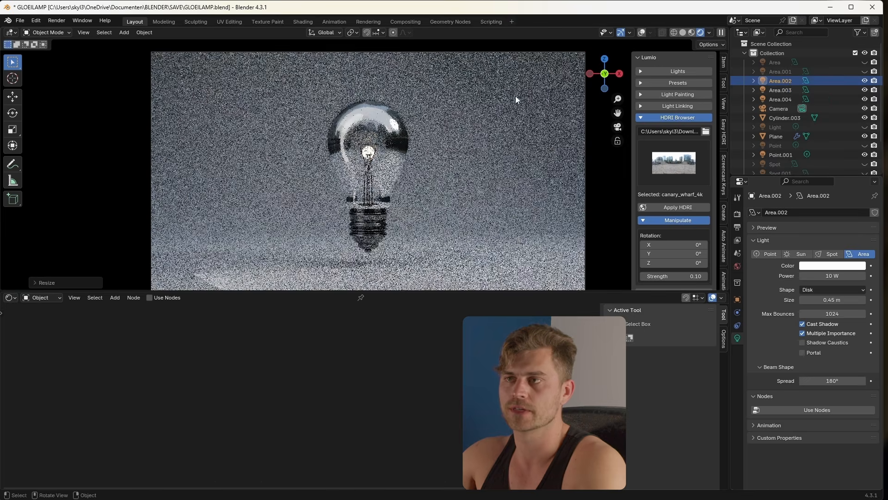
key("s")
key("z")
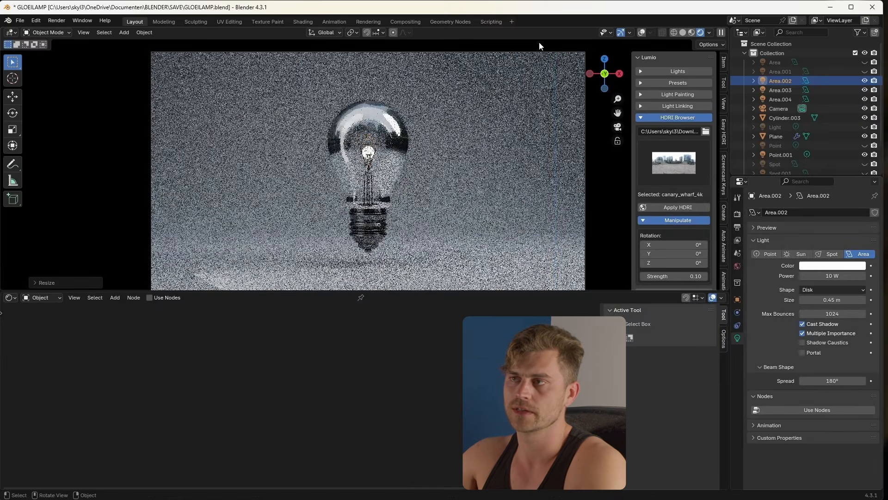
left_click(504, 85)
middle_click_drag(504, 85, 527, 105)
scroll(506, 89, "down", 3)
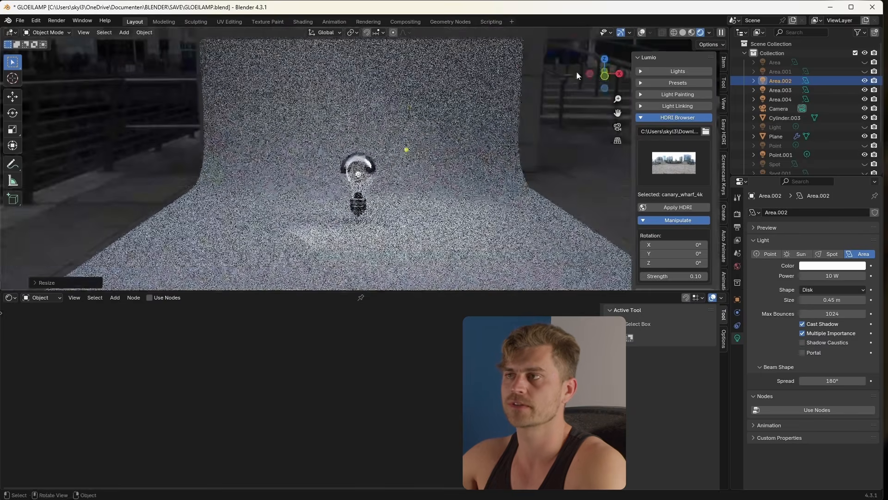
left_click(642, 33)
middle_click_drag(472, 110, 448, 145)
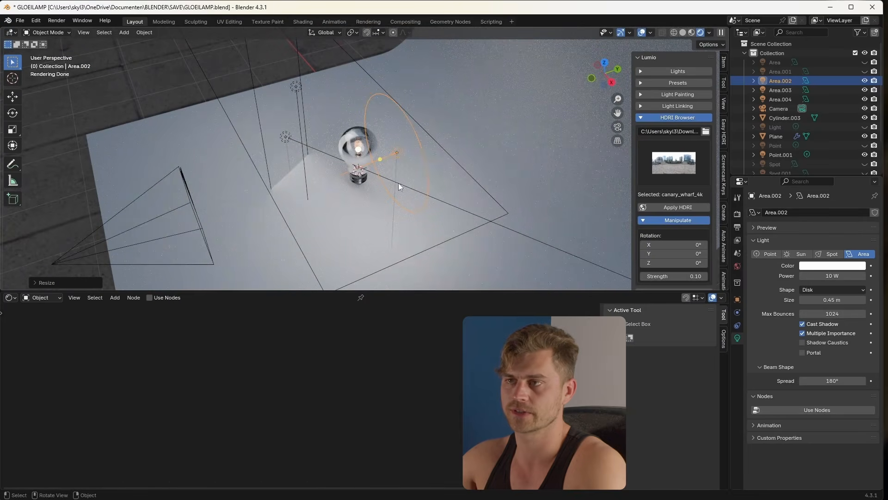
key("KP_0")
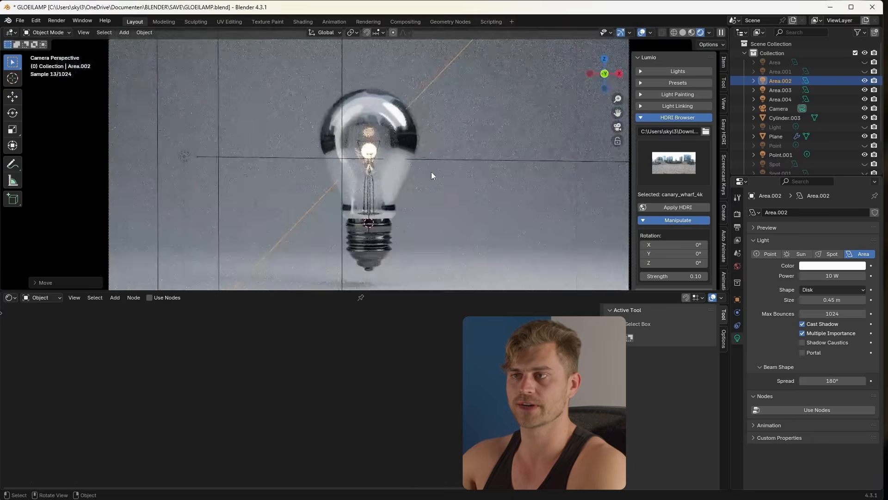
middle_click_drag(431, 171, 432, 159, "shift")
scroll(432, 159, "down", 2)
left_click(642, 32)
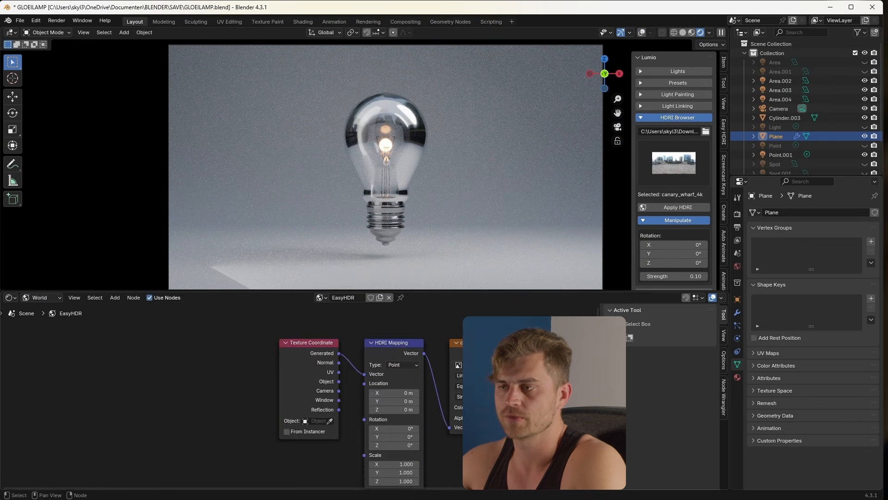
Step: Delete the HDRI Mapping node from the world nodes and move the Texture Coordinate node farther from the environment texture
middle_click_drag(416, 381, 278, 380)
scroll(456, 370, "down", 2)
left_click(367, 355)
key("x")
left_click_drag(302, 357, 194, 347)
Step: Subtract a Noise Texture of scale 10000 from the Generated coordinates feeding the HDRI texture, using a color mix Factor of 1.000
key("shift+a")
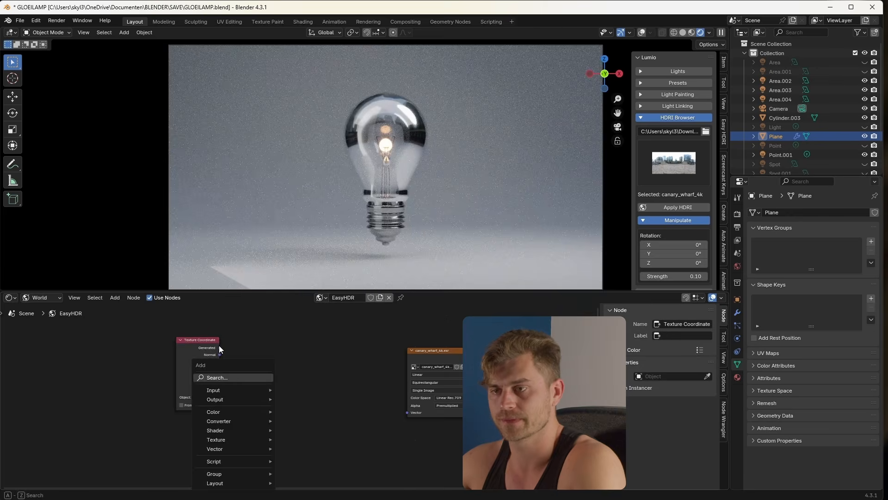
key("Escape")
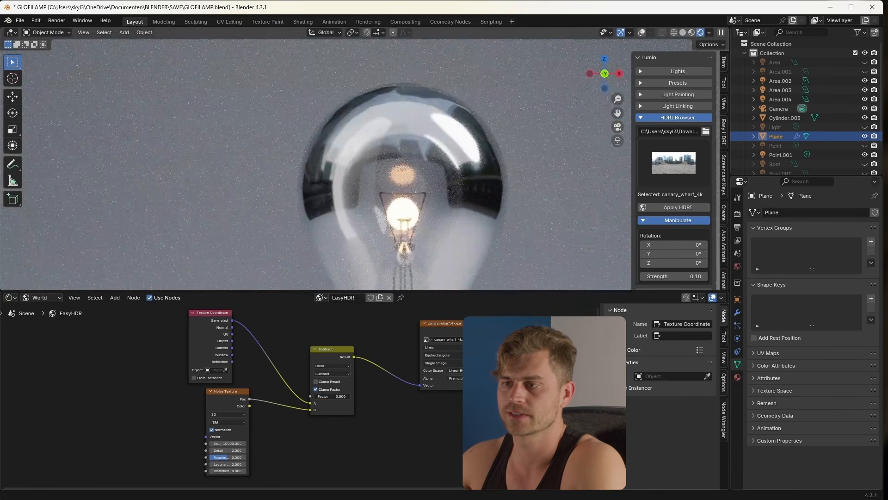
scroll(448, 158, "down", 4)
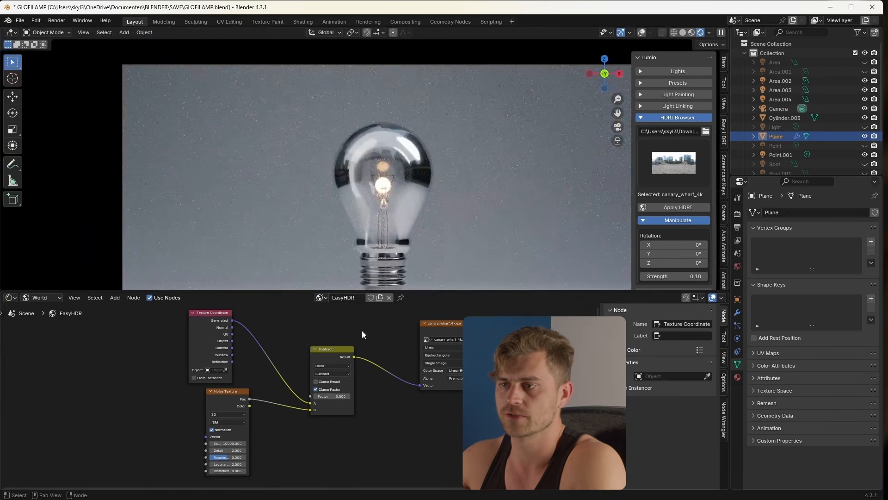
left_click_drag(332, 396, 353, 399)
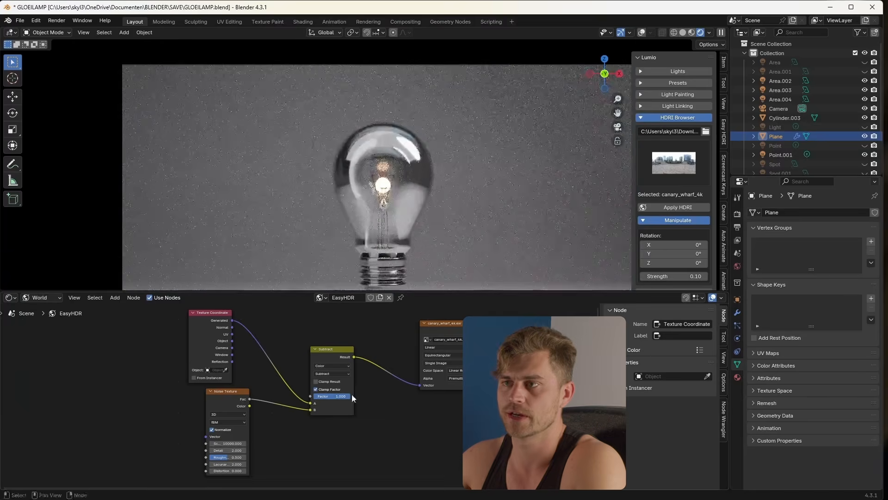
scroll(414, 190, "down", 1)
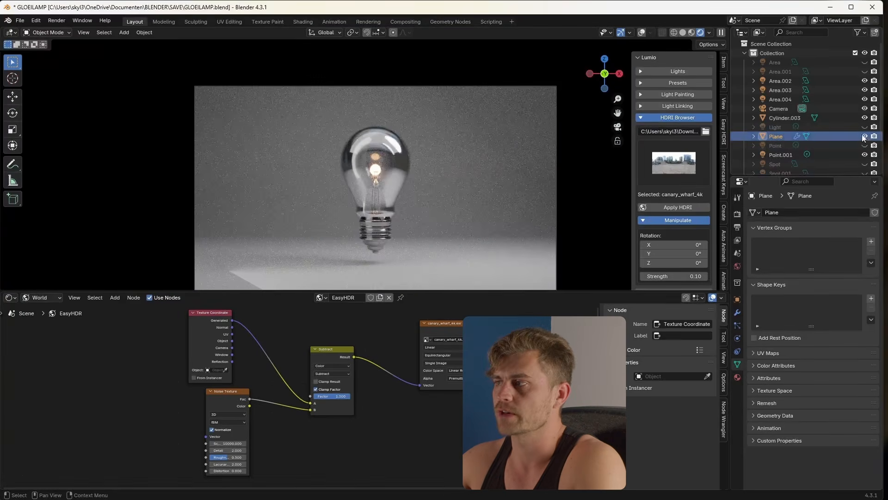
Step: Hide the Plane backdrop in the viewport and renders, and add a new area light behind the bulb
left_click(865, 137)
left_click(874, 136)
key("shift+a")
mouse_move(455, 190)
left_click(492, 220)
Step: Scale up the new square area light and narrow its beam spread to 11.4°
key("s")
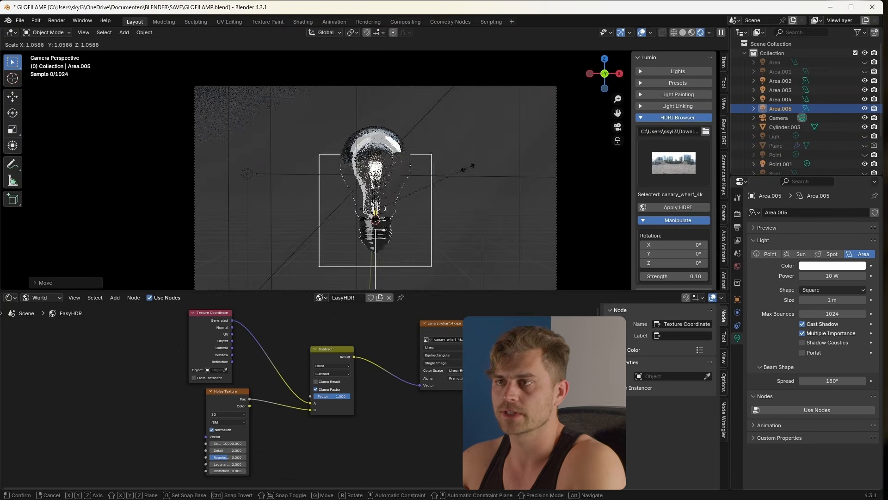
left_click(574, 179)
mouse_move(832, 381)
left_mouse_down()
mouse_move(807, 380)
mouse_move(831, 381)
mouse_move(818, 381)
left_mouse_up()
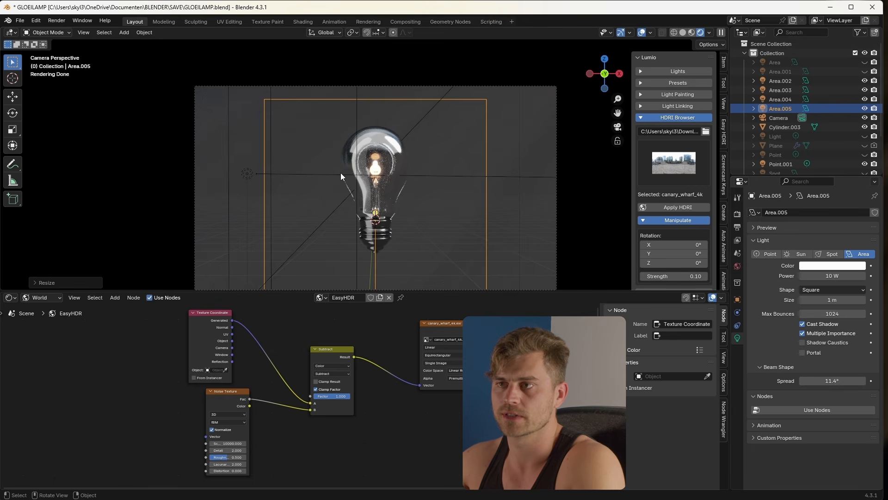
Step: Reposition the square area light Area.005, duplicate it, rotate and place the copy, and return to camera view
key("g")
left_click(442, 190)
middle_click_drag(444, 193, 446, 162)
key("shift+d")
key("r")
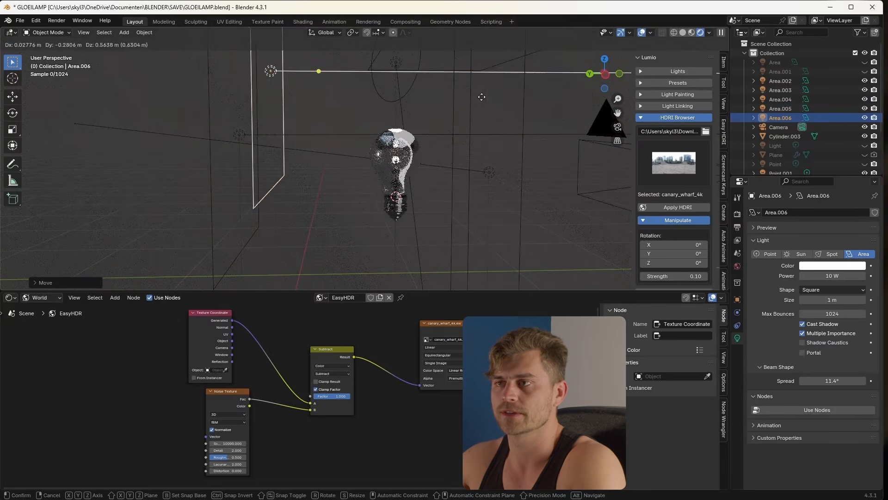
left_click(420, 196)
key("KP_0")
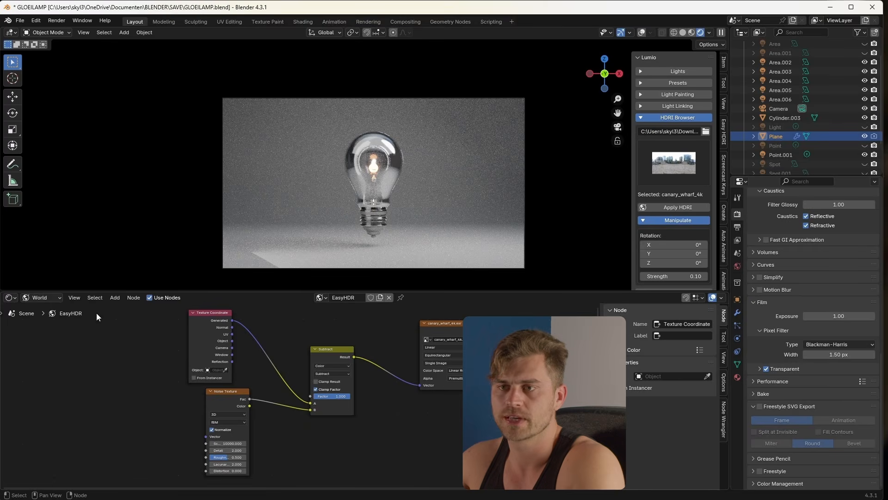
Step: Switch the node editor to object shading and give the Plane a new material with a light blue Base Color
left_click(41, 299)
left_click(44, 317)
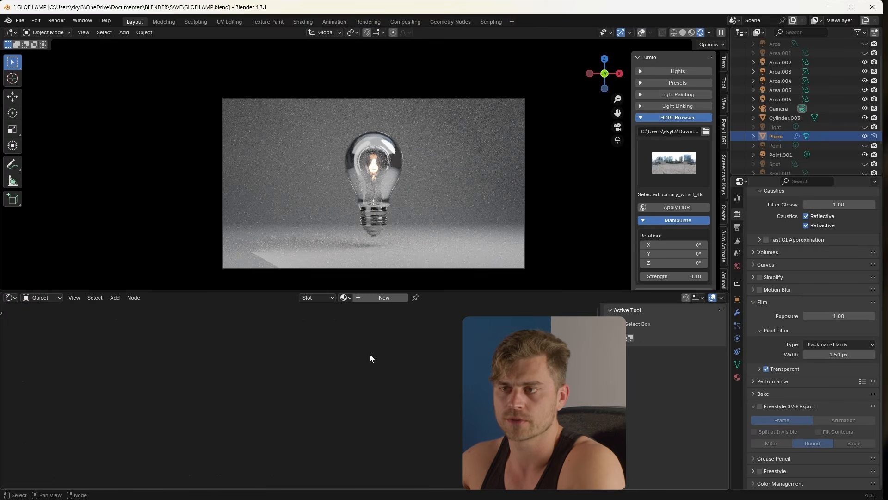
left_click(384, 297)
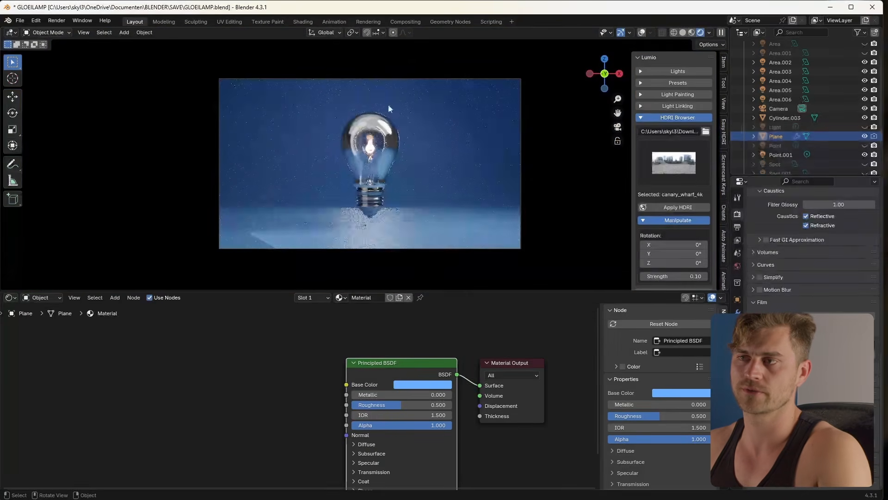
scroll(368, 195, "up", 3)
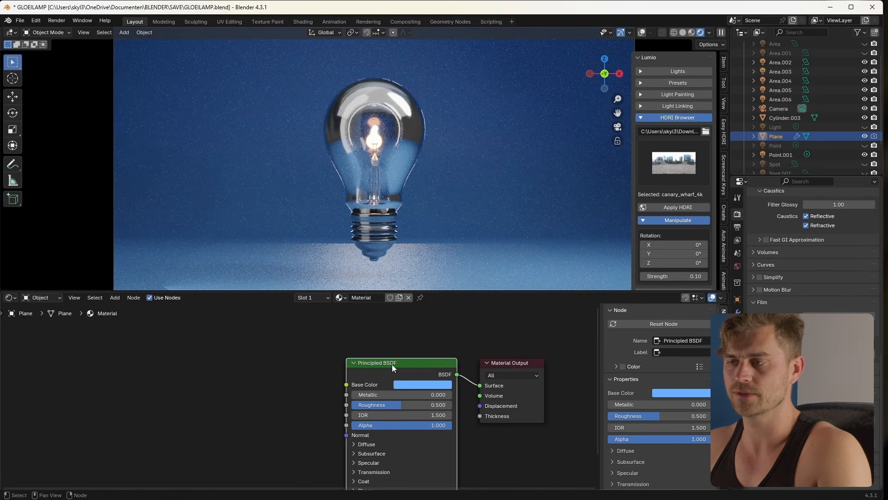
scroll(392, 365, "down", 2)
key("shift+a")
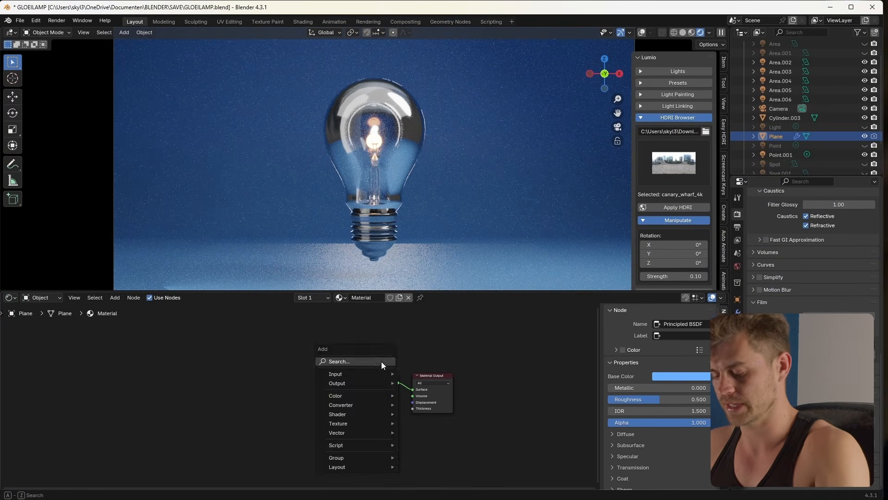
type("light")
key("Return")
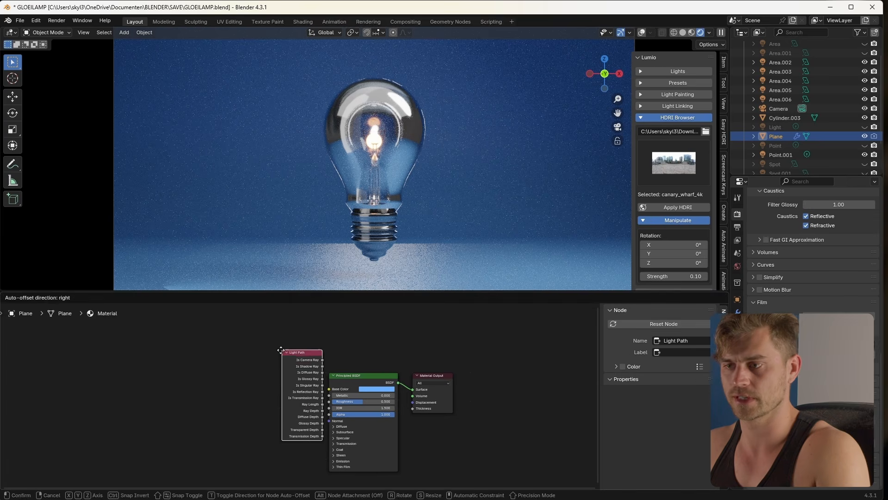
key("Escape")
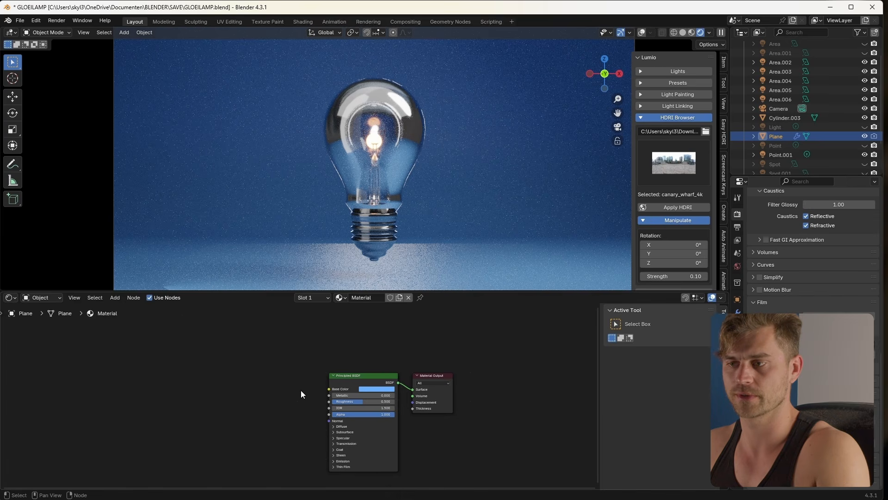
Step: Add a Light Path node to the Plane's material and move the Principled BSDF below it
key("shift+a")
type("ligh")
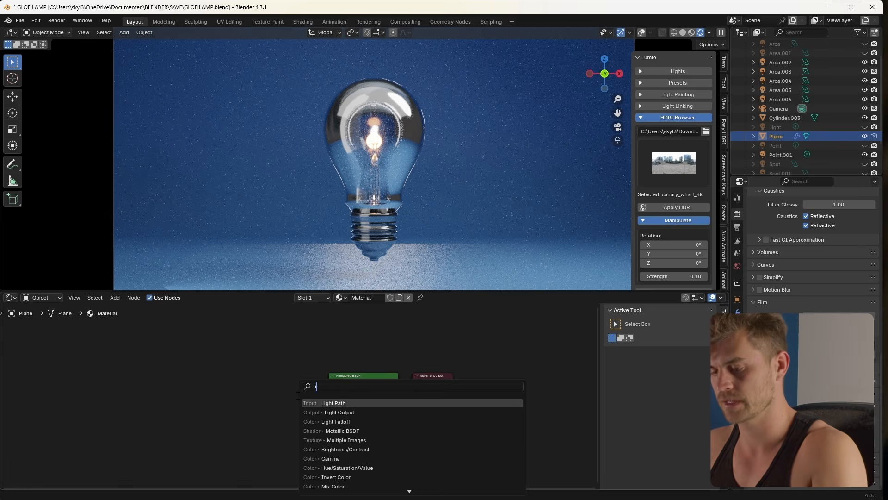
key("Return")
left_click(267, 319)
scroll(304, 349, "up", 3)
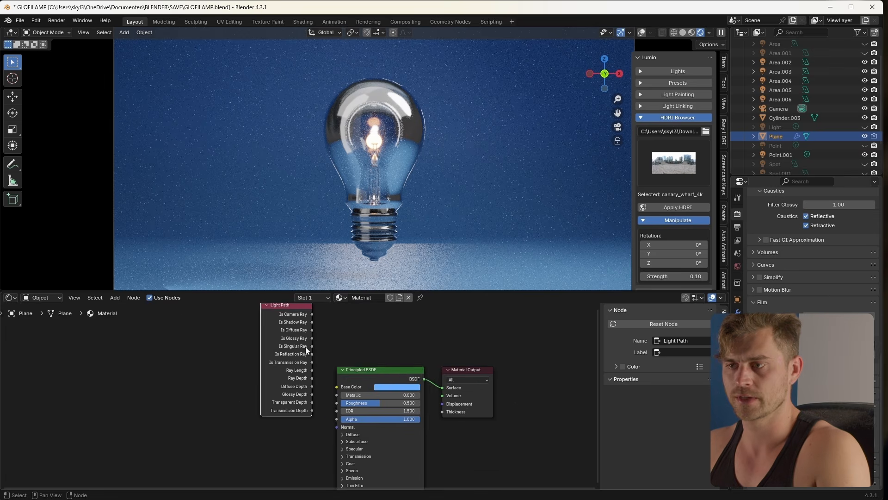
middle_click_drag(307, 349, 315, 369)
left_click_drag(404, 399, 313, 455)
left_click(287, 352)
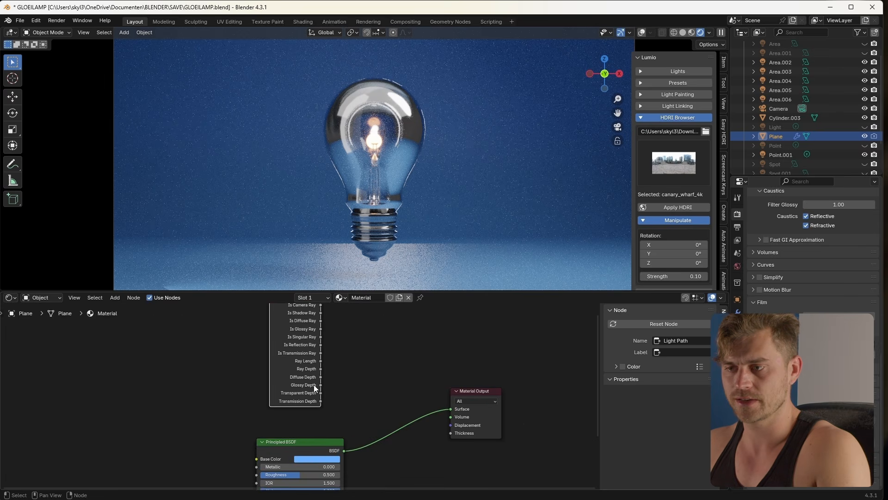
Step: Duplicate the blue Principled BSDF, place the copy above it, and set the copy's Base Color to white
scroll(314, 365, "down", 3)
left_click(314, 421)
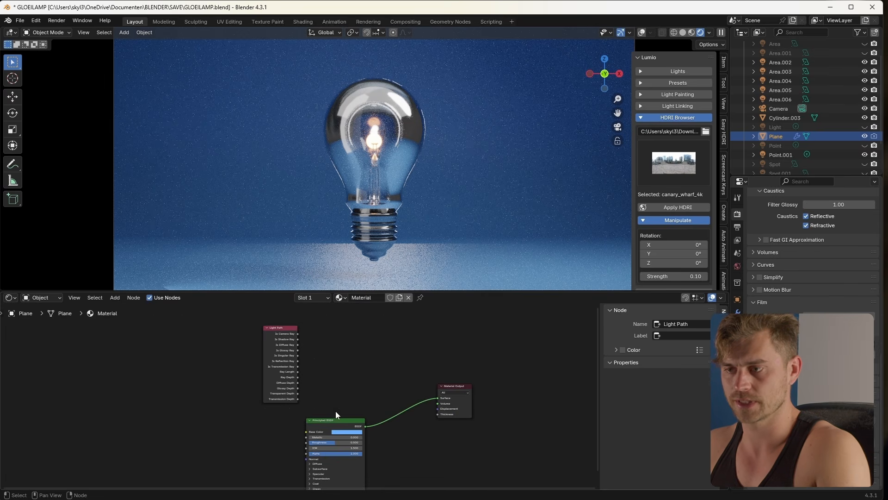
scroll(336, 381, "down", 2)
key("shift+d")
left_click(352, 348)
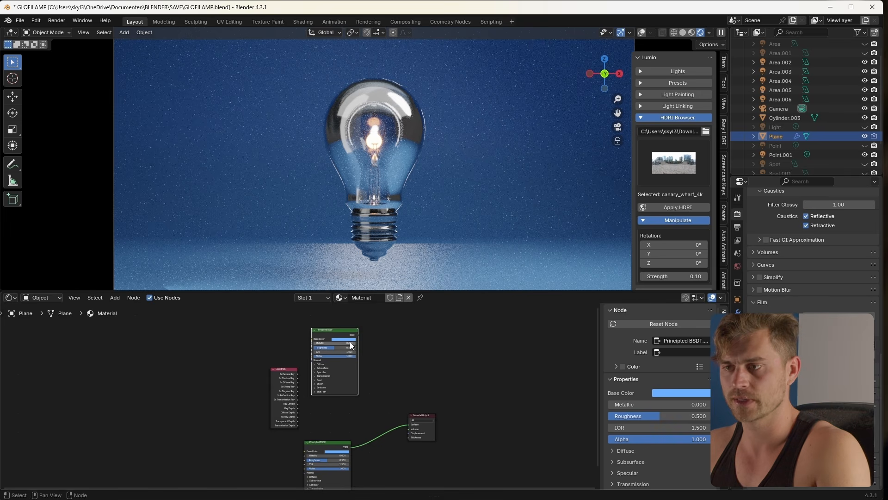
left_click(348, 339)
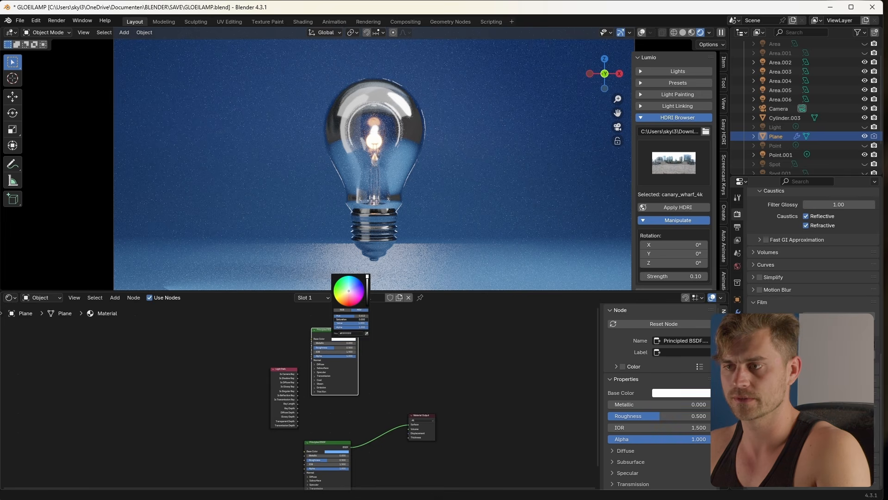
Step: Combine the white and blue Principled BSDFs in a Mix Shader, and connect the Light Path's Is Camera Ray output to its Fac
left_click_drag(345, 441, 353, 407)
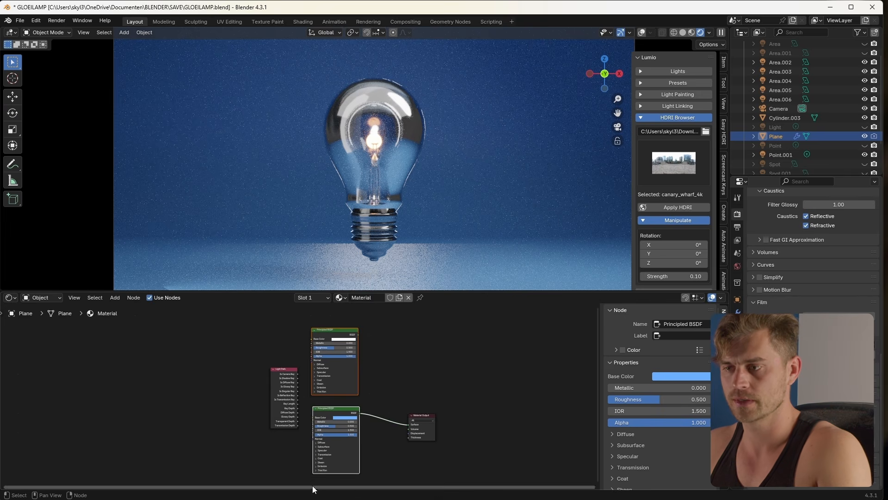
key("ctrl+0")
scroll(323, 449, "up", 3)
scroll(333, 377, "up", 1)
left_click_drag(288, 358, 428, 366)
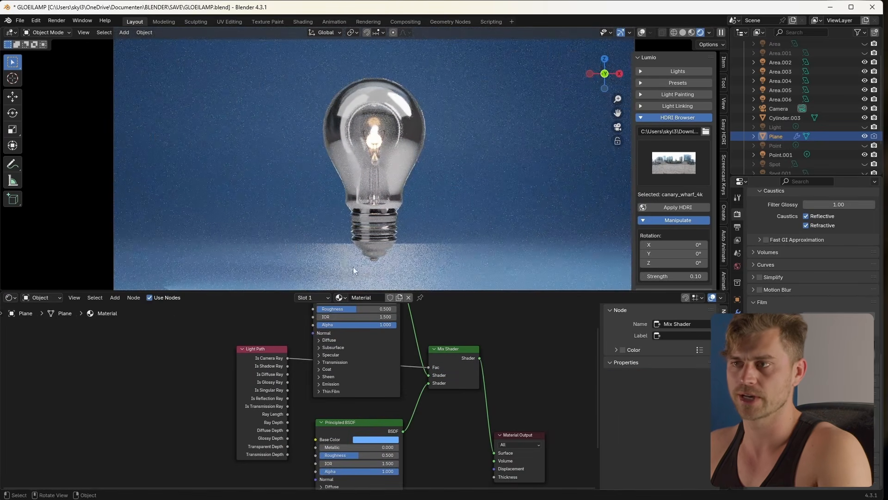
scroll(391, 183, "down", 1)
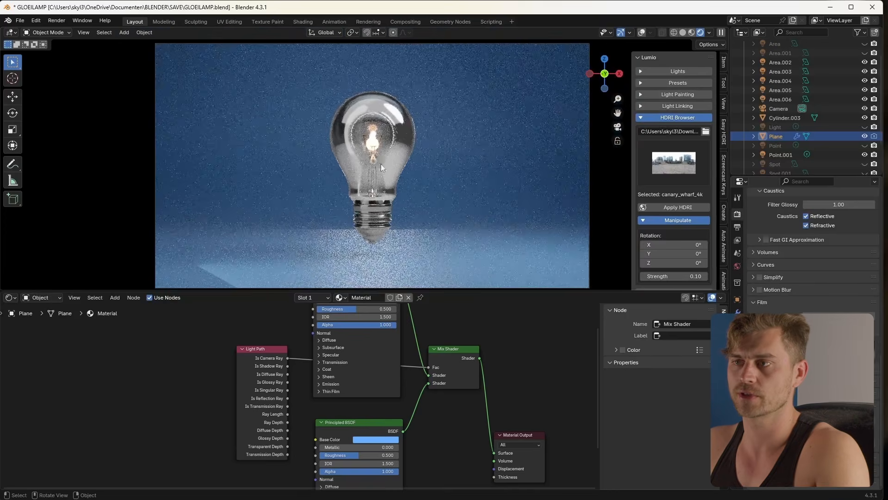
Step: Set the white Principled BSDF's Metallic to 1.000 and Roughness to 0.355, and move the Light Path node farther from the shaders
middle_click_drag(377, 325, 374, 360)
left_click(340, 322)
left_click_drag(337, 325, 417, 325)
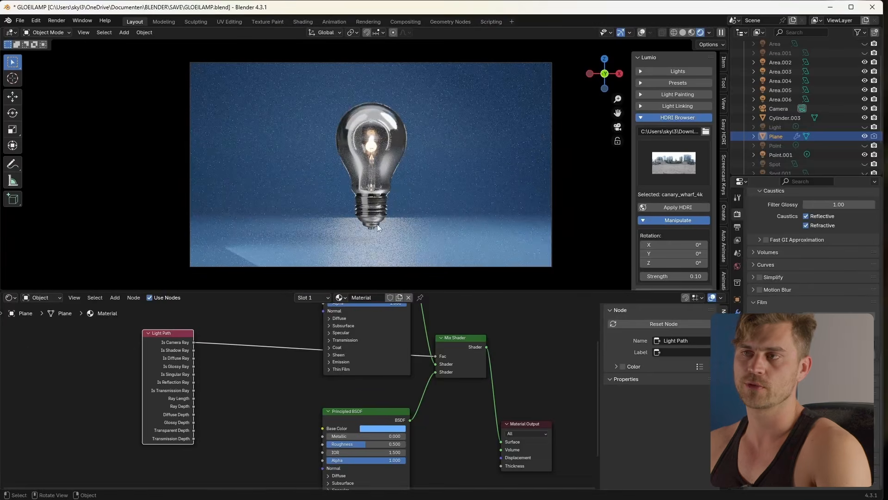
scroll(360, 216, "up", 4)
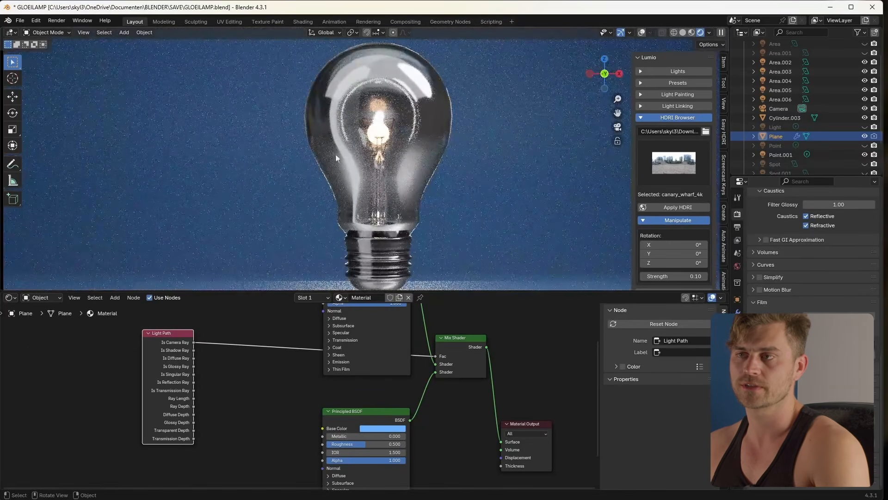
scroll(392, 162, "down", 4)
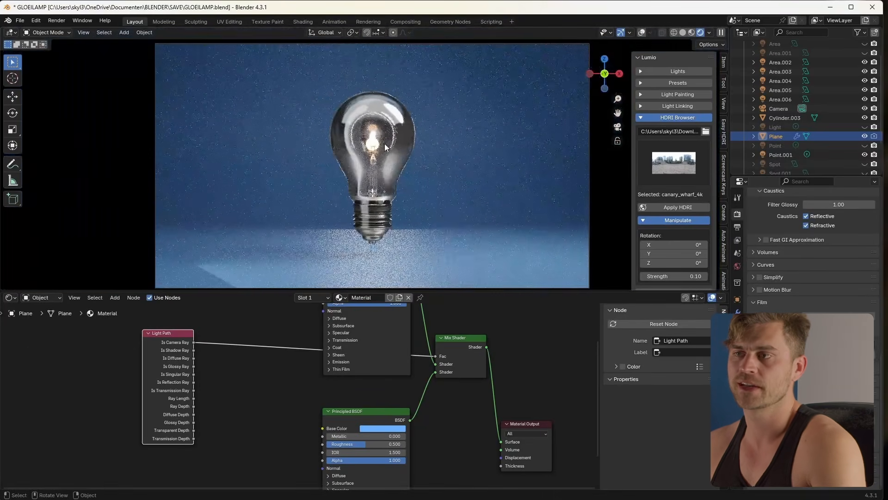
Step: Try a light blue Base Color on the upper, metallic Principled BSDF of the Plane's material
middle_click_drag(381, 330, 384, 370)
scroll(383, 370, "down", 1)
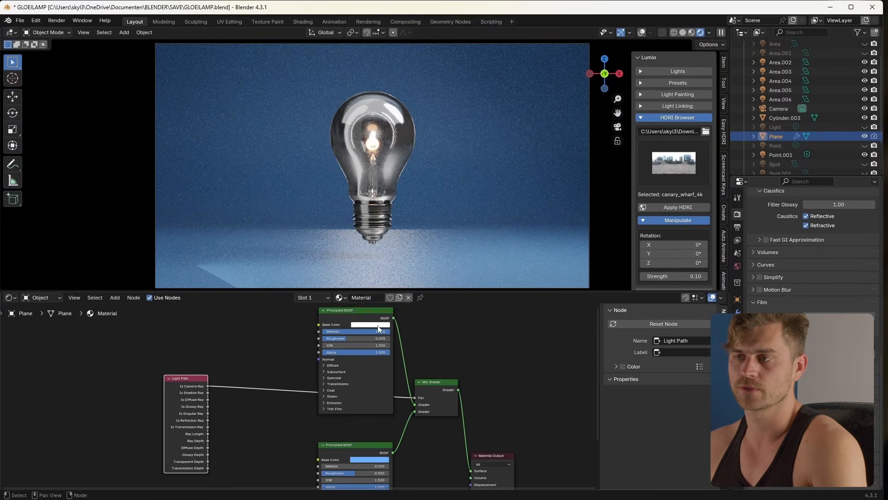
left_click(370, 324)
left_click(383, 234)
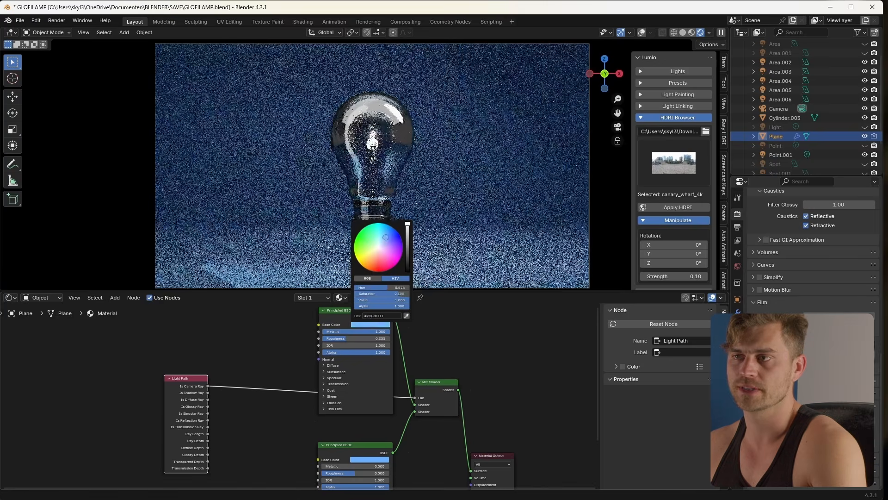
Step: Set the upper Principled BSDF's Base Color to neutral grey #A3A3A3 with Saturation 0.000 and Value 0.368, and save the file
scroll(434, 138, "up", 2)
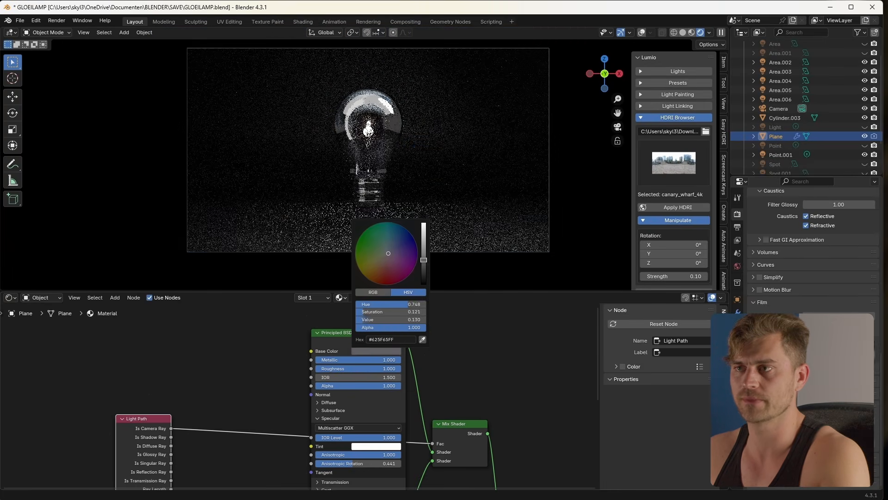
mouse_move(423, 250)
left_mouse_down()
mouse_move(423, 271)
mouse_move(423, 226)
mouse_move(423, 245)
left_mouse_up()
left_click_drag(401, 312, 356, 313)
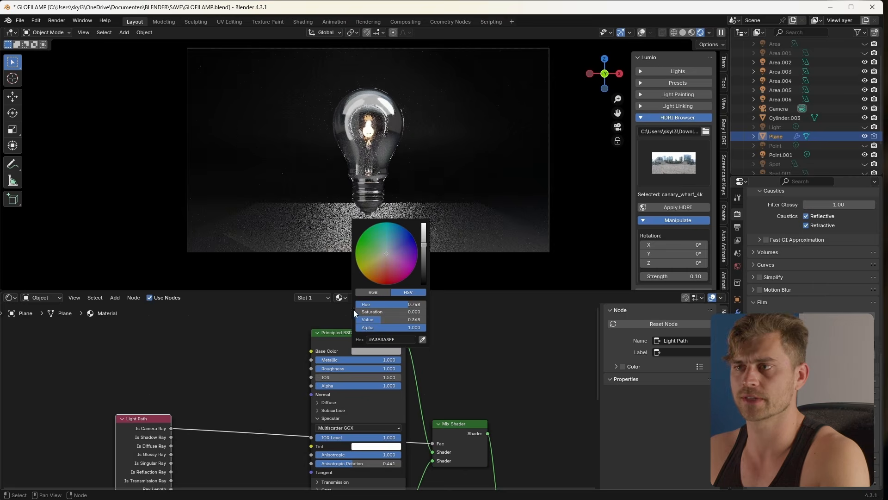
key("ctrl+s")
scroll(424, 159, "down", 1)
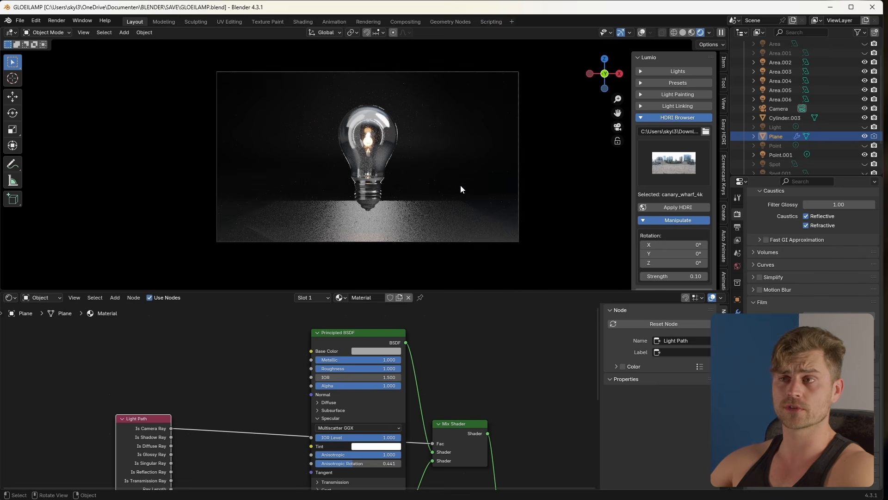
scroll(440, 188, "up", 2)
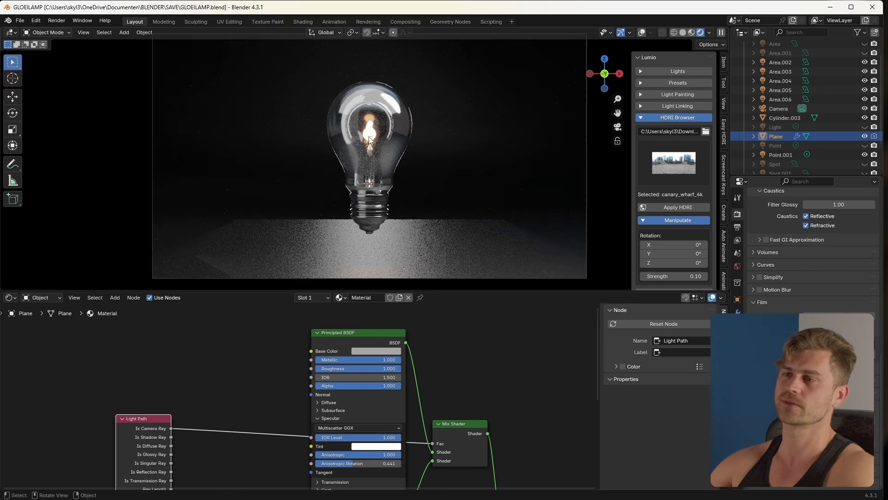
scroll(393, 157, "down", 1)
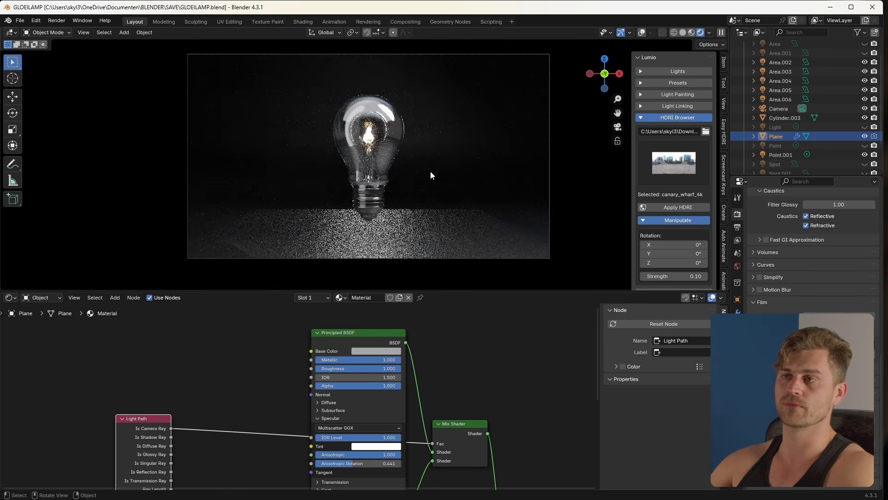
scroll(430, 175, "down", 1)
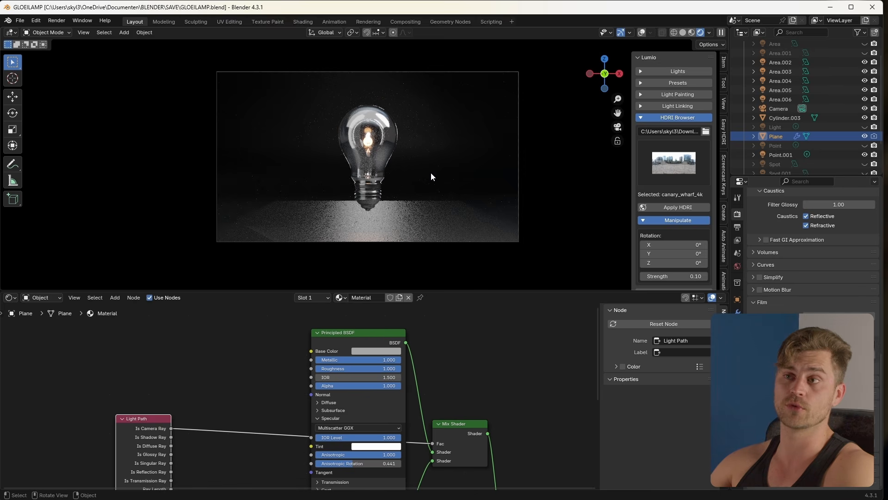
scroll(434, 171, "up", 2)
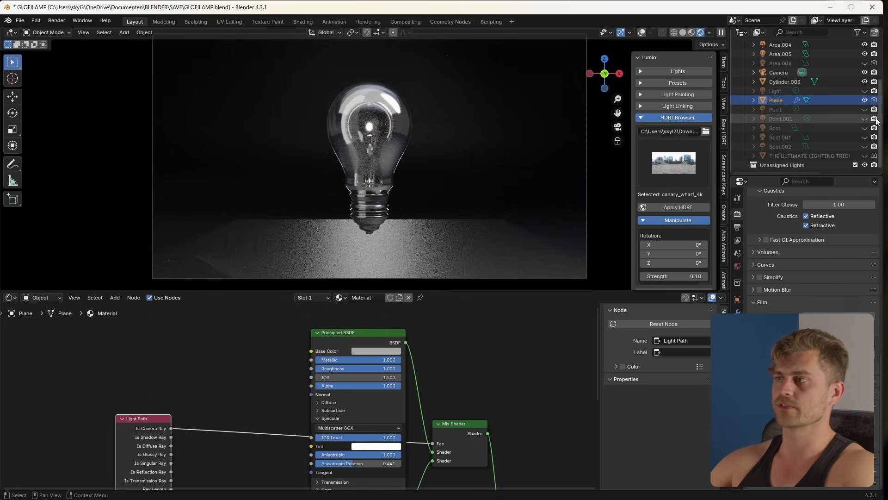
Step: Hide the Area.005 and Area.006 lights in the viewport and make the Point.001 light visible again
scroll(875, 118, "up", 4)
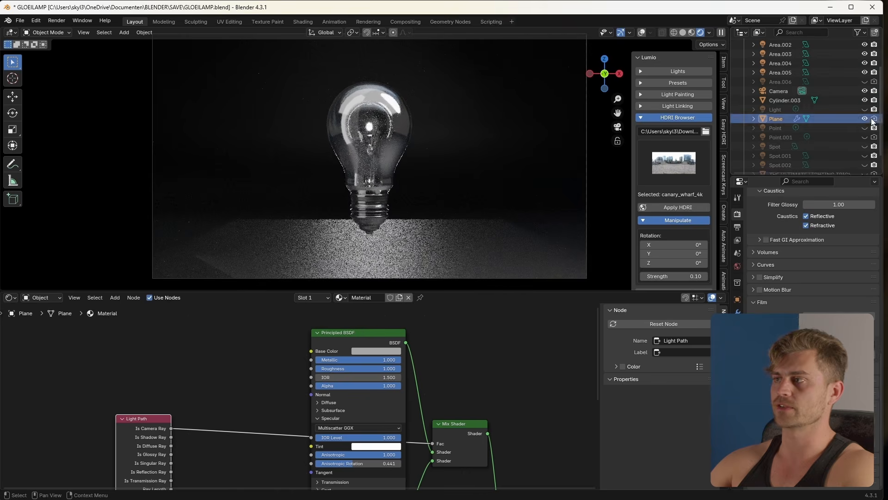
left_click(865, 109)
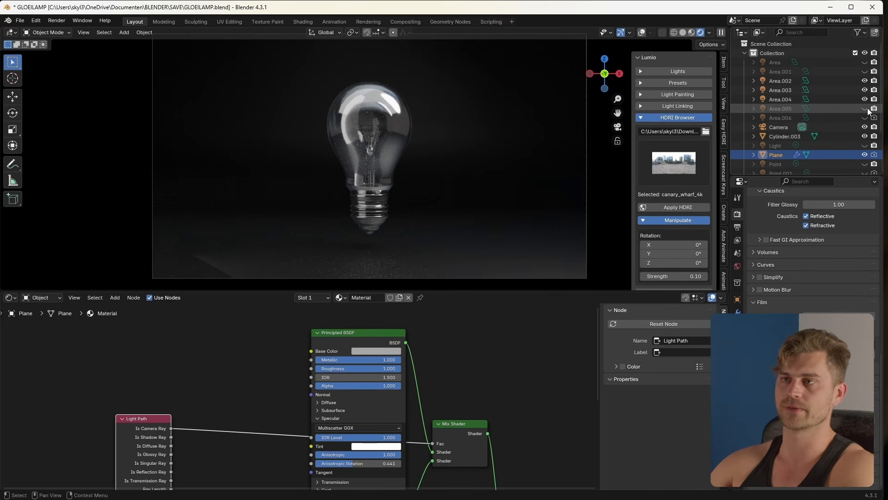
scroll(869, 111, "down", 4)
left_click(864, 136)
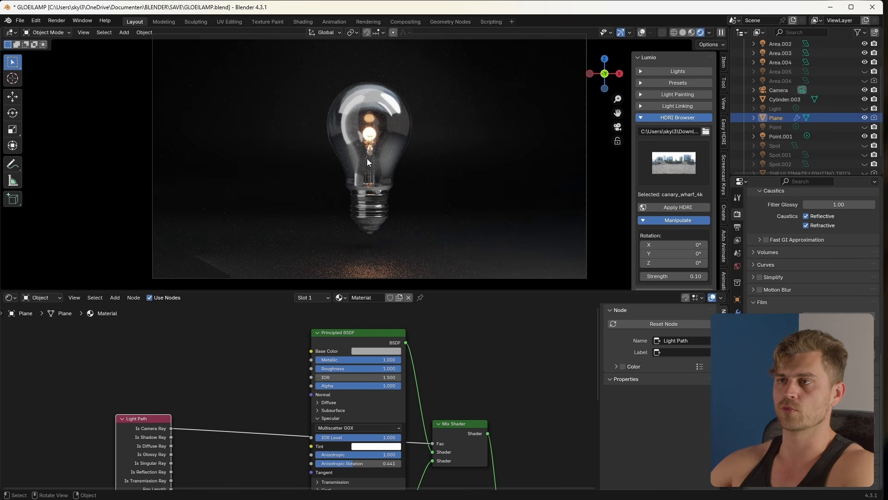
Step: Select the bulb and set its Material.007 Principled BSDF's Sheen Weight to 1.000 and Sheen Roughness to 0.245
left_click(355, 97)
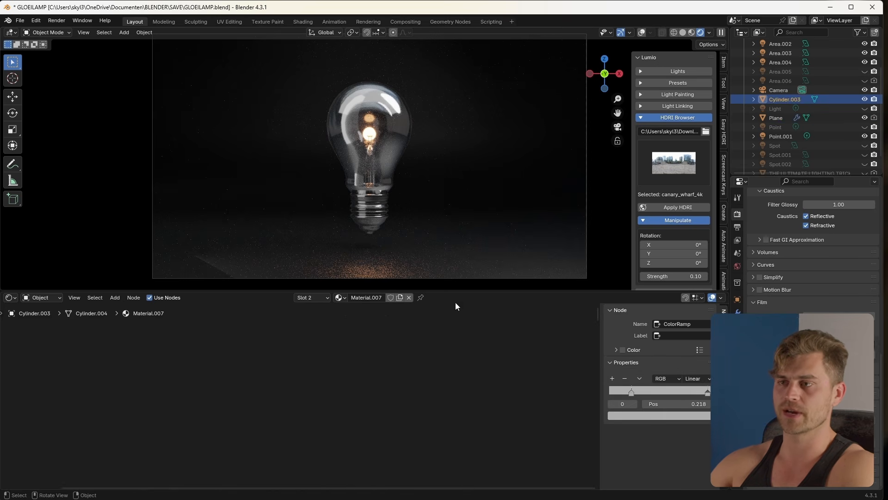
scroll(395, 268, "down", 1)
scroll(440, 348, "down", 5)
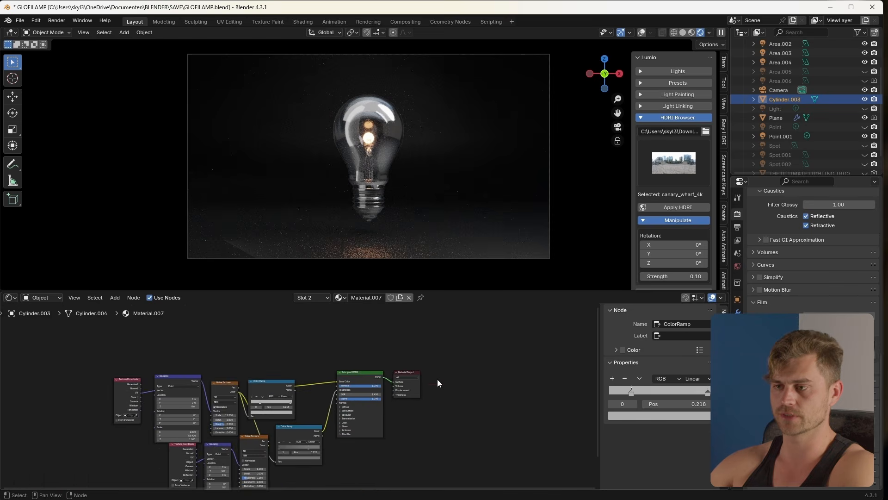
scroll(429, 416, "up", 6)
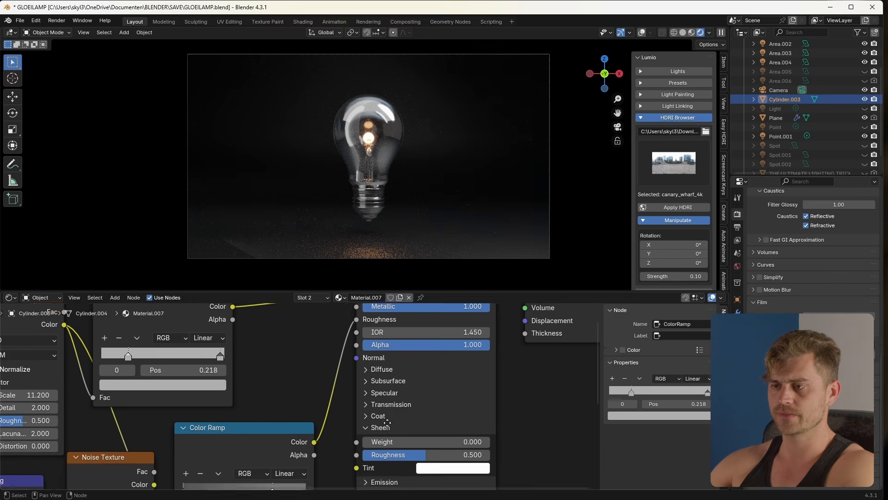
left_click_drag(472, 442, 439, 441)
Step: Change the Sheen Tint of Material.007 from white to a pale greyish pink while checking the bulb's metal screw base
scroll(392, 241, "up", 6)
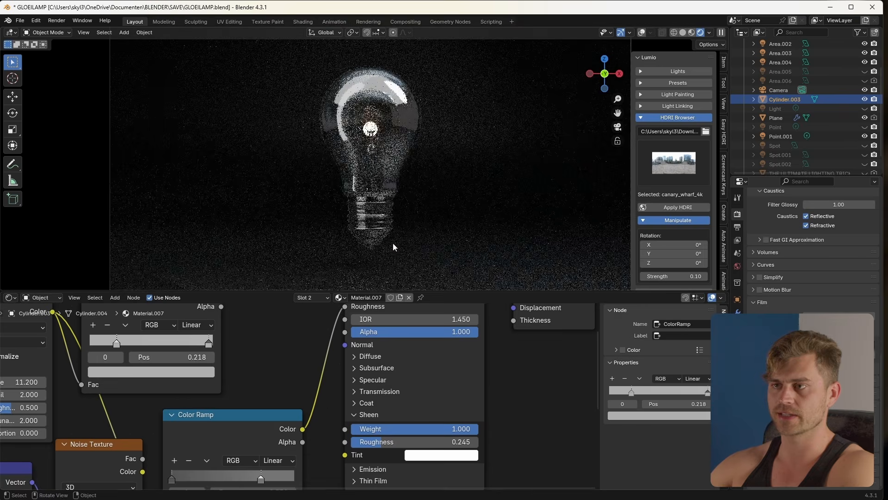
middle_click_drag(393, 271, 399, 210, "shift")
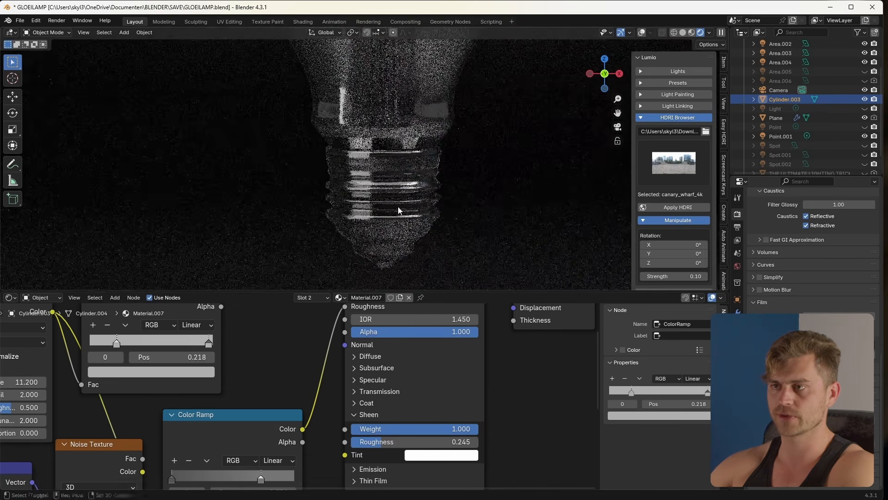
left_click(439, 455)
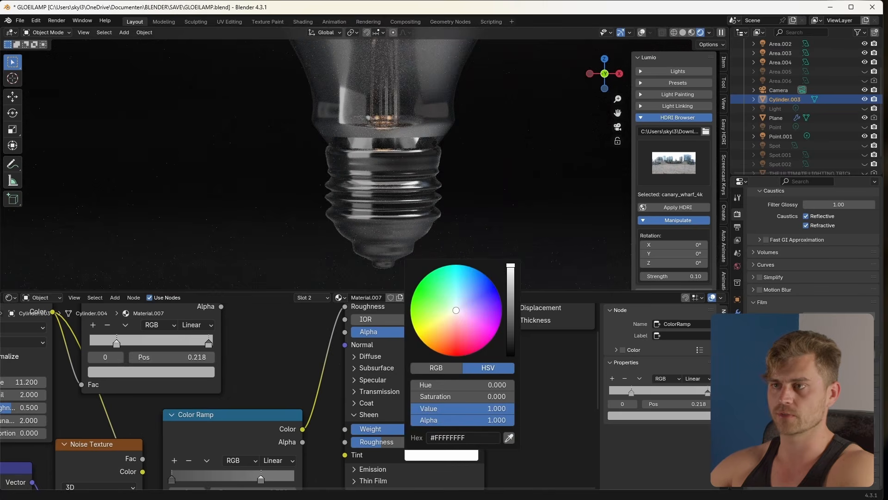
left_click_drag(461, 293, 466, 277)
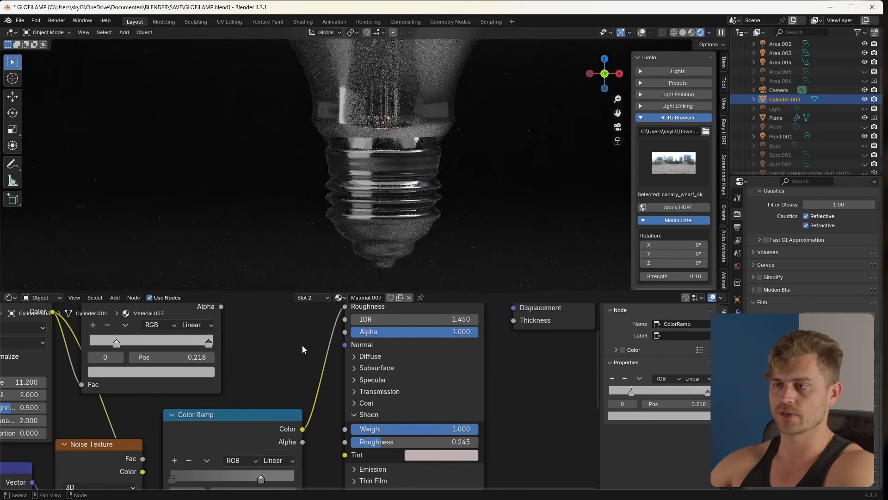
Step: Switch the node editor to the bulb's glass material, Material.010, in the first material slot
scroll(298, 340, "down", 3)
left_click(309, 297)
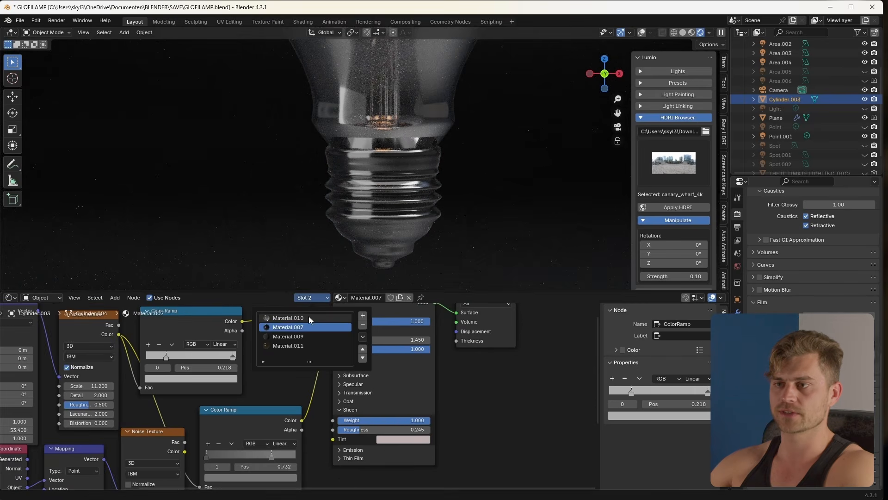
left_click(309, 318)
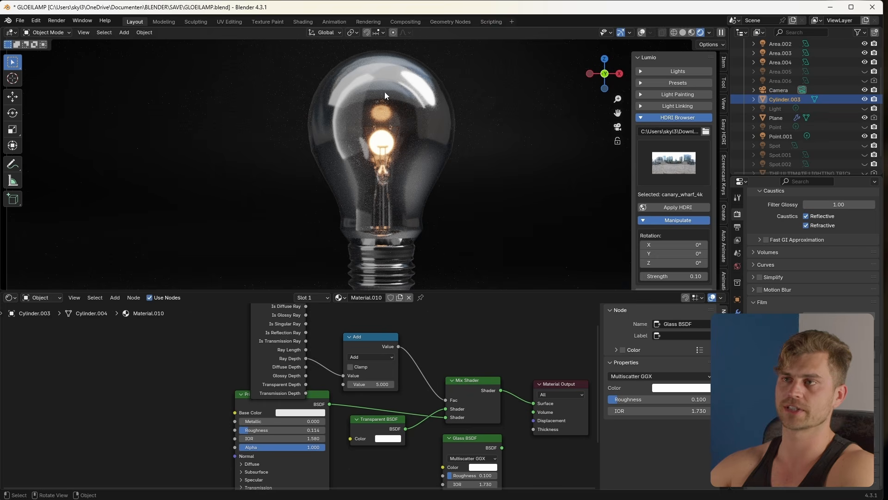
Step: Examine how Light Path's Ray Depth, the Add node, and the Transparent and Principled BSDFs feed the Mix Shader, including the Principled BSDF's Transmission settings
scroll(362, 346, "down", 2)
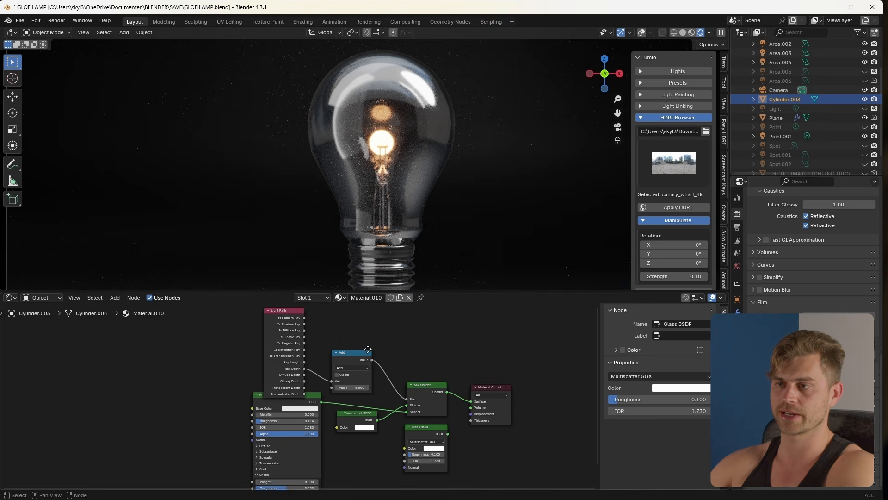
left_click(294, 357)
scroll(290, 350, "up", 2)
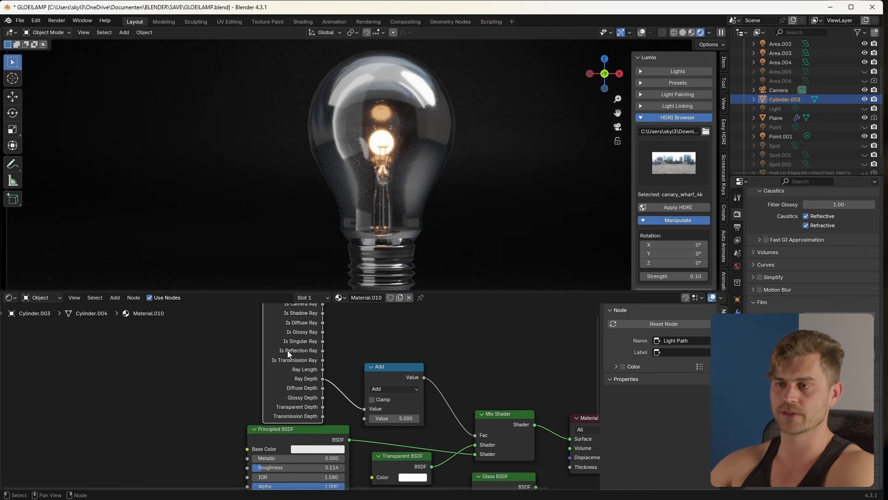
left_click(384, 379)
middle_click_drag(461, 429, 437, 384)
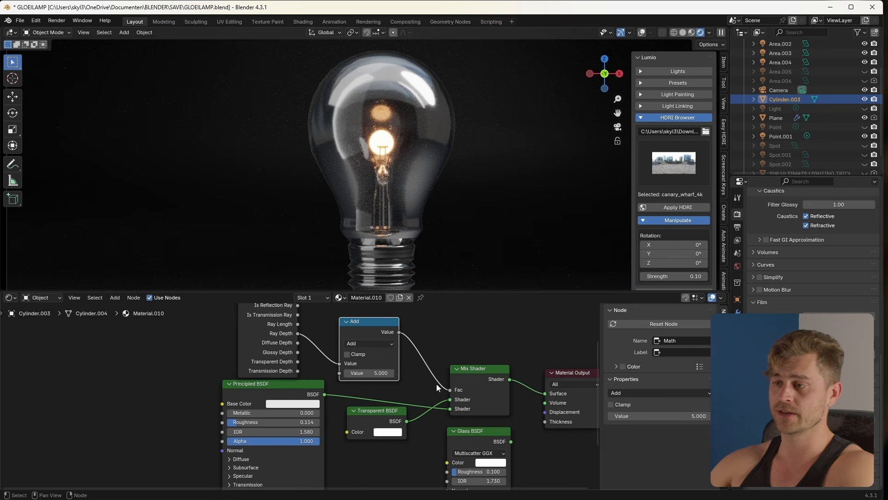
left_click(467, 391)
scroll(473, 372, "up", 2)
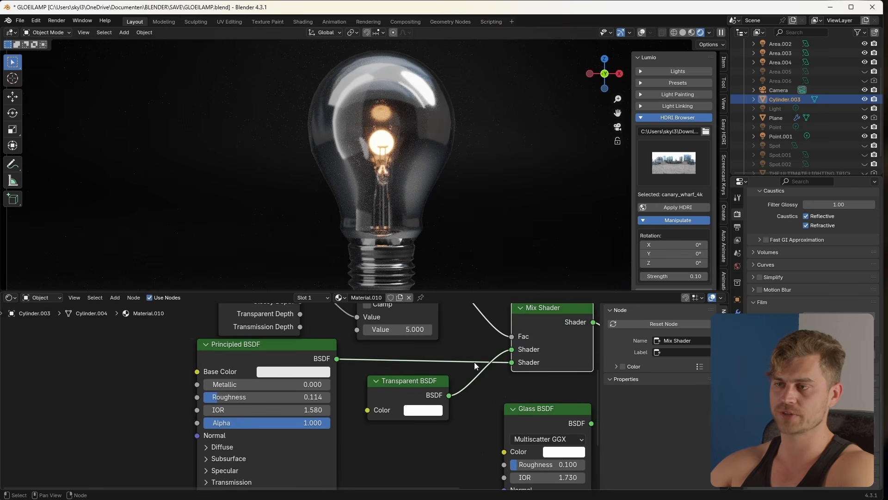
left_click(414, 391)
mouse_move(495, 355)
left_mouse_down()
mouse_move(485, 362)
mouse_move(511, 349)
left_mouse_up()
left_click(330, 357)
left_click_drag(337, 359, 512, 362)
middle_click_drag(237, 408, 246, 348)
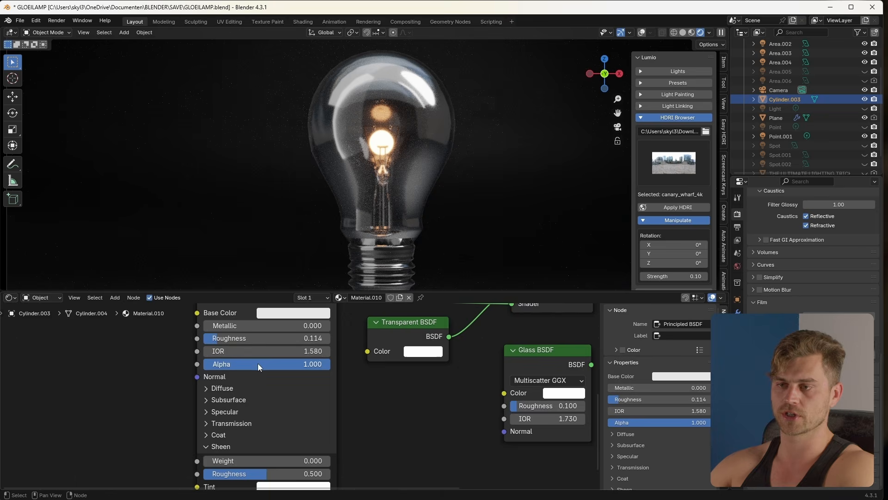
scroll(257, 362, "down", 2)
left_click(231, 365)
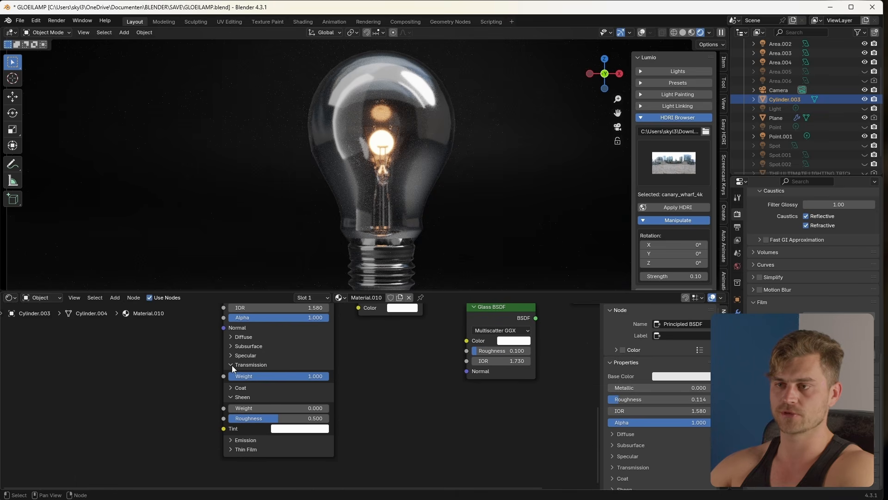
left_click(243, 367)
Step: Set Material.010's Sheen Weight to 1.000 and Sheen Roughness to 0.127, return to the camera view, and save the file
scroll(292, 384, "up", 4)
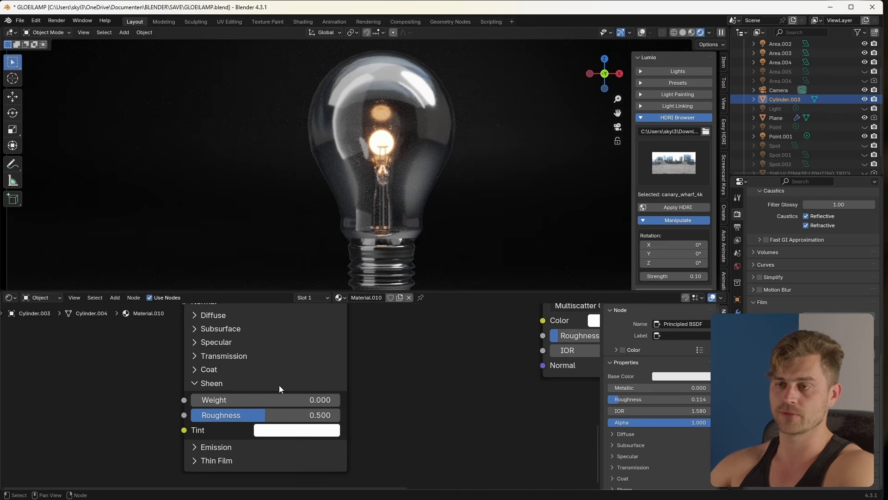
left_click_drag(215, 401, 359, 398)
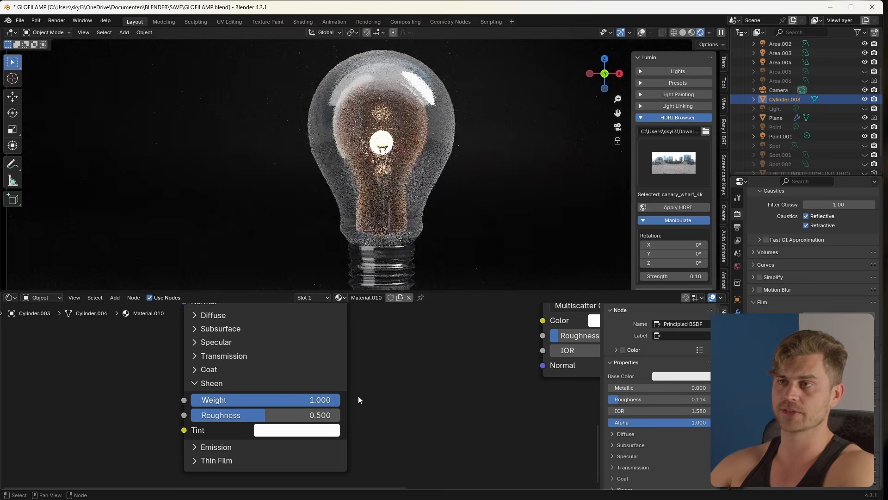
left_click_drag(263, 415, 208, 415)
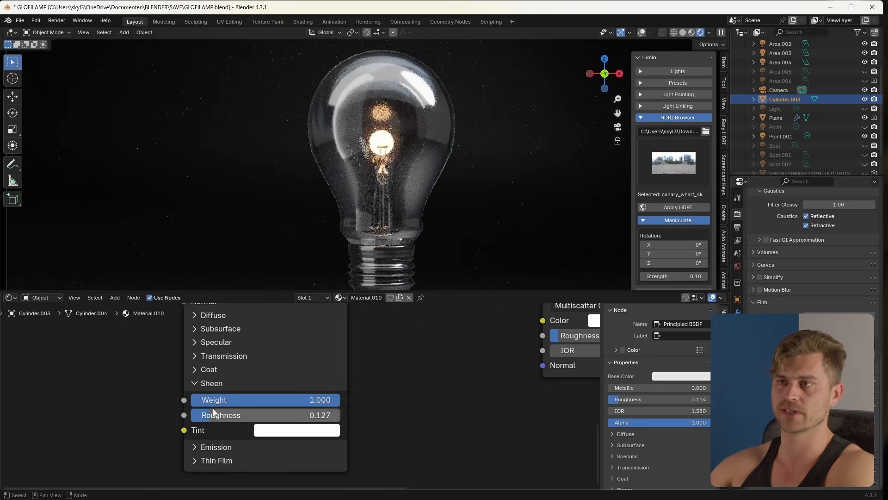
key("KP_0")
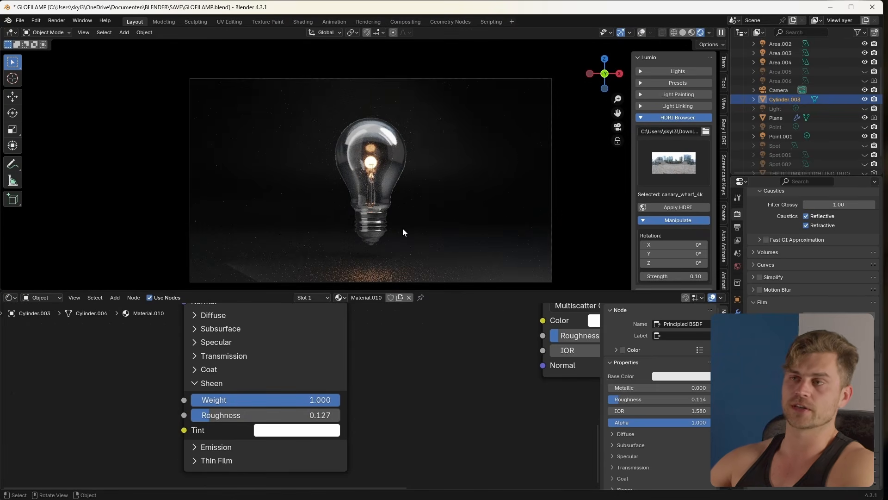
key("ctrl+s")
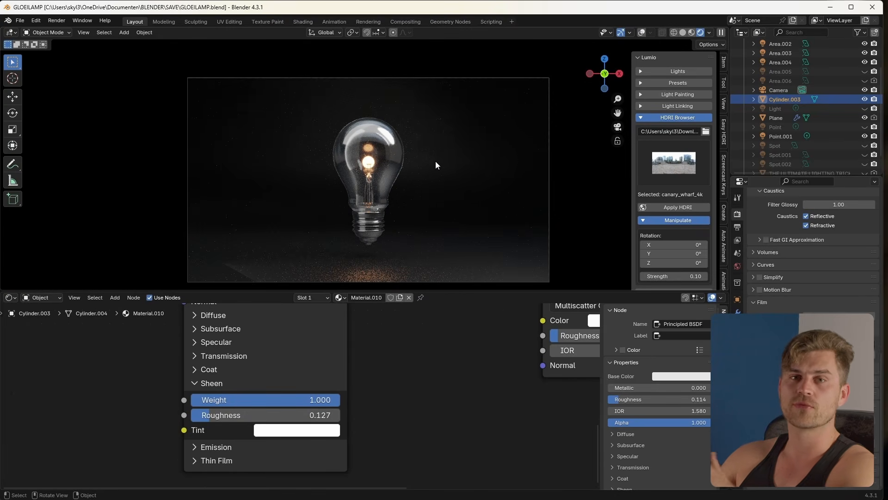
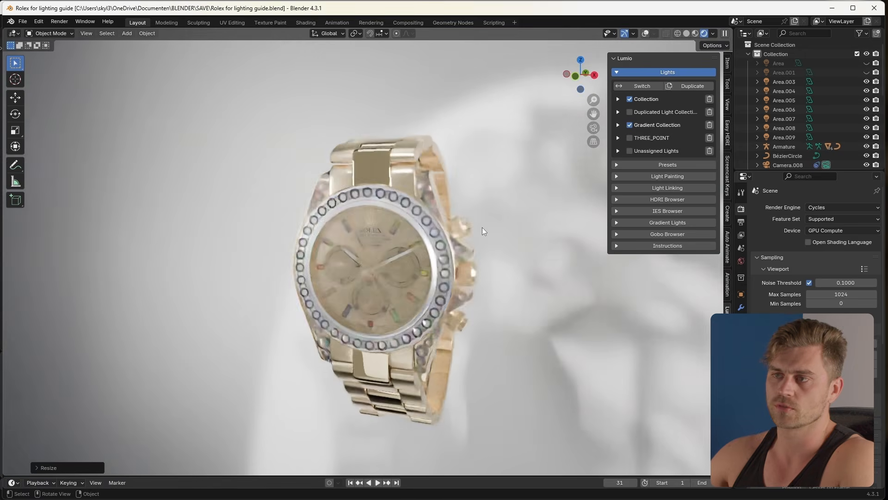
Step: Turn off the Collection light group so only the Gradient Collection lights the gold watch
middle_click_drag(461, 236, 451, 278)
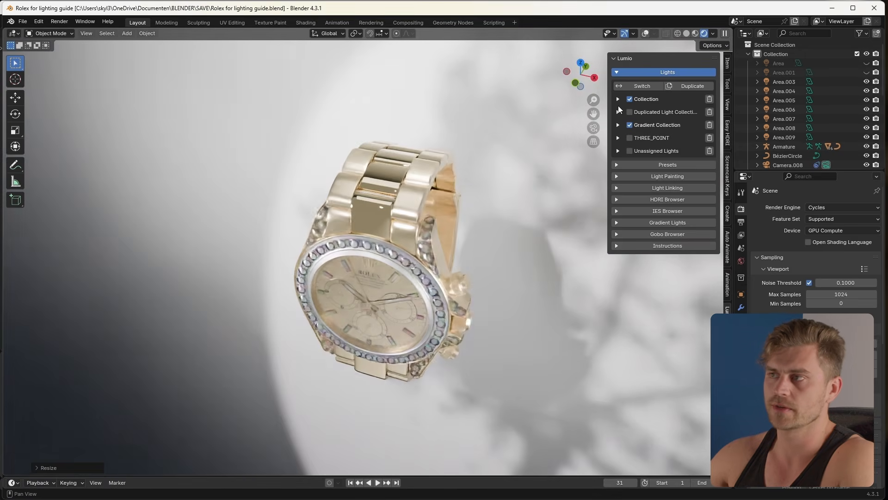
left_click(630, 99)
scroll(452, 199, "up", 4)
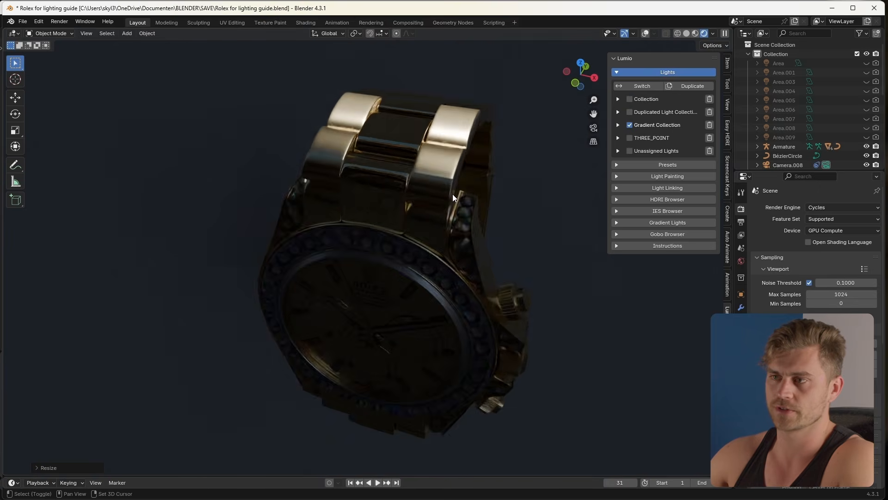
middle_click_drag(444, 251, 436, 253)
scroll(436, 253, "up", 1)
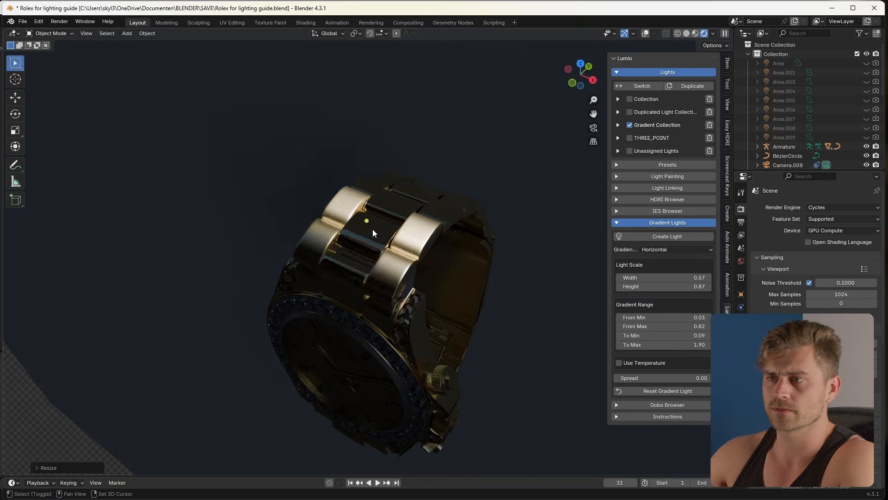
Step: Add an area light at the watch strap and raise it along the Z axis above the links
key("shift+a")
mouse_move(372, 230)
left_click(409, 259)
key("g")
key("z")
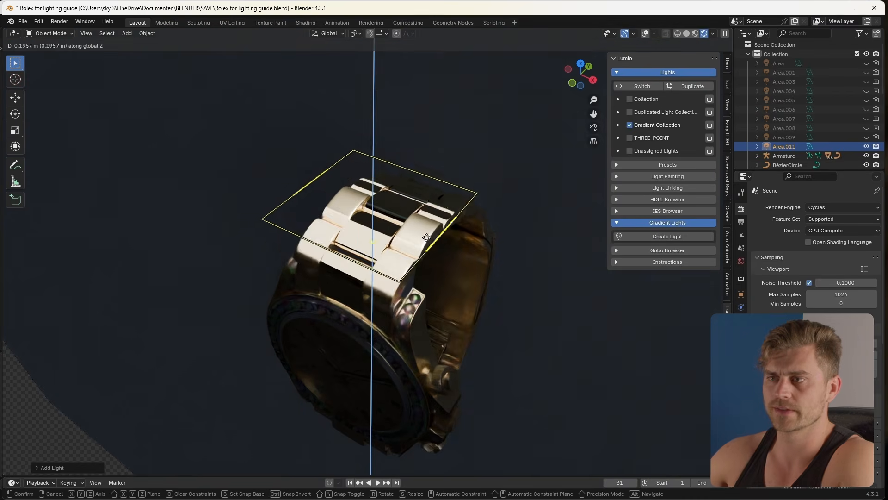
left_click(437, 175)
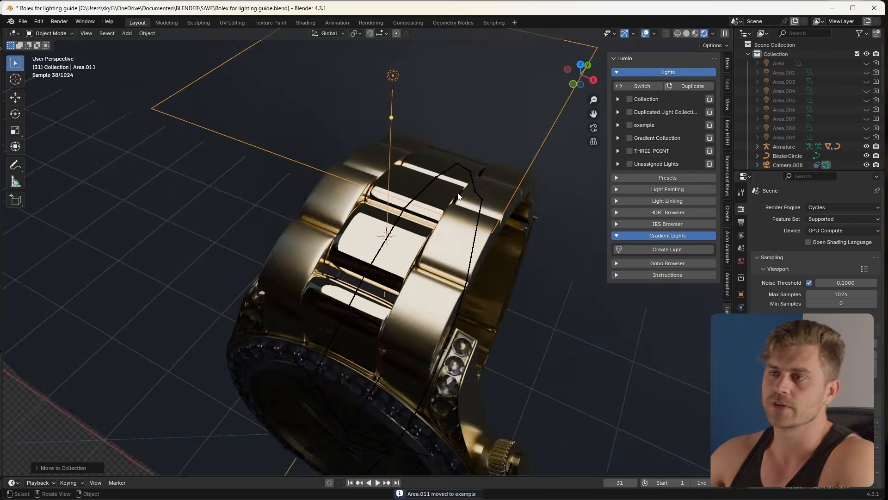
Step: Examine the plain area light's reflections on the strap's metal links from several angles
middle_click_drag(461, 216, 462, 221)
scroll(438, 254, "up", 2)
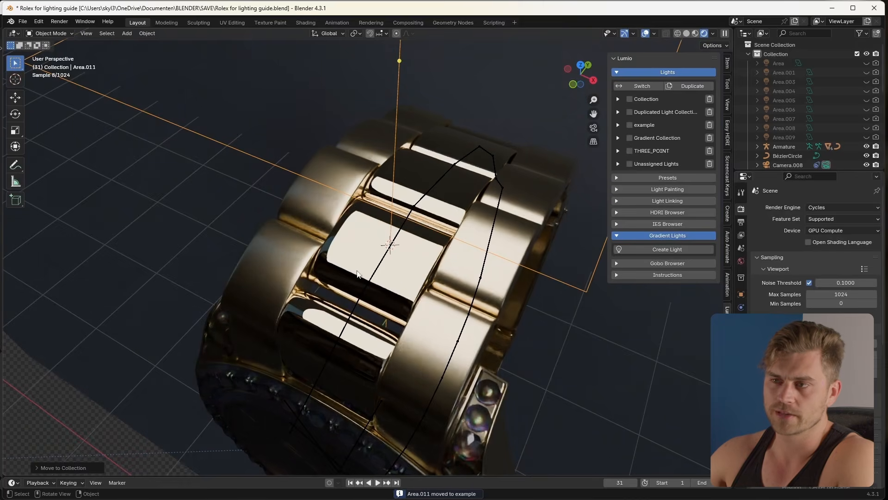
middle_click_drag(430, 285, 389, 239)
scroll(416, 278, "down", 3)
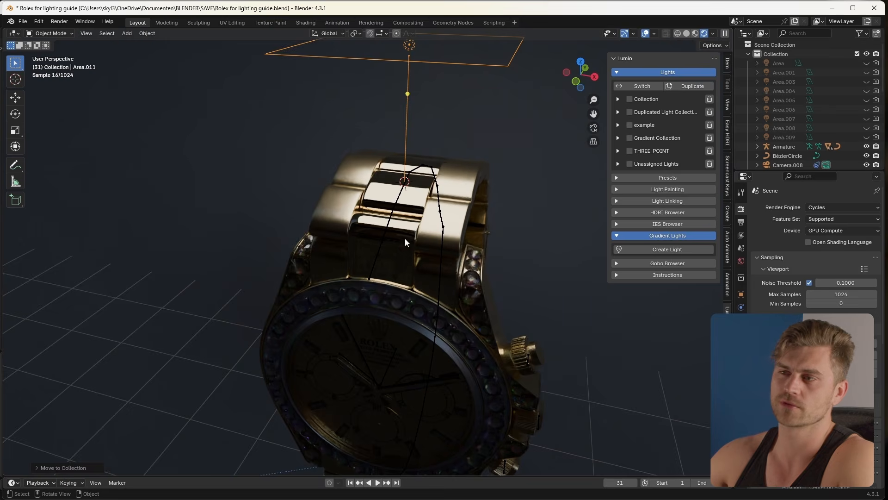
scroll(392, 269, "up", 4)
middle_click_drag(370, 221, 446, 237)
scroll(401, 251, "down", 3)
Step: Try to rotate the area light above the watch about the global X axis
key("r")
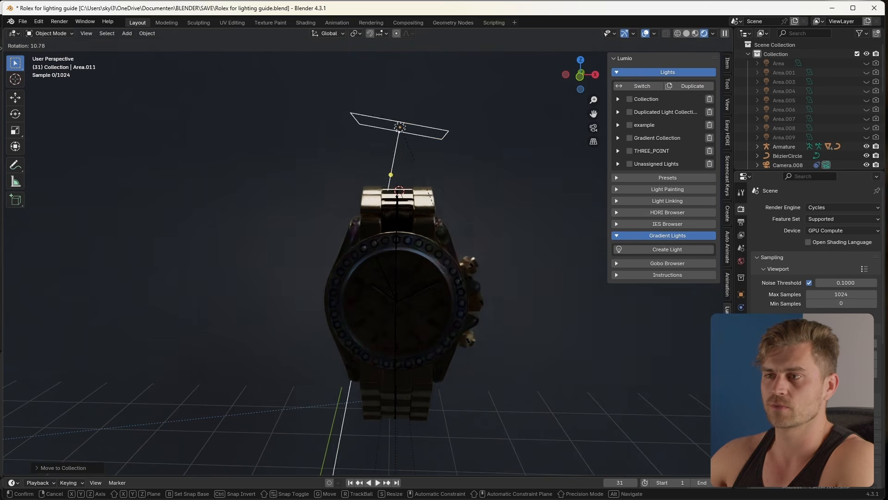
key("x")
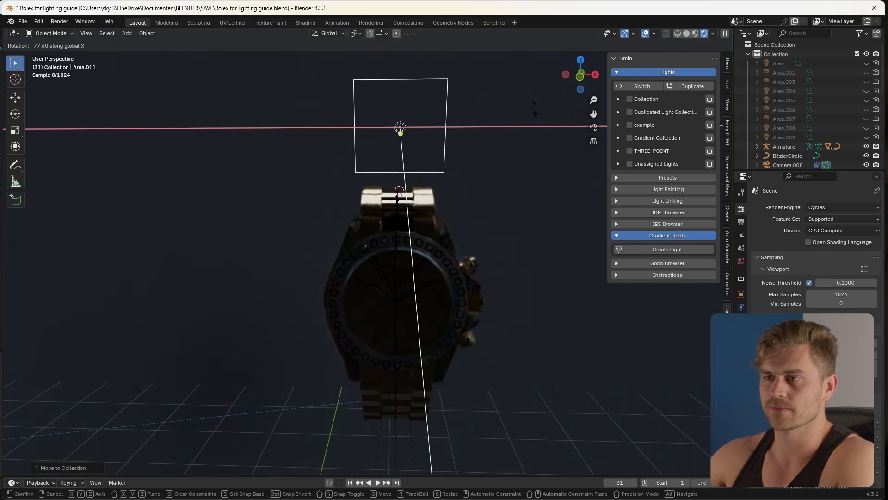
left_click(424, 203)
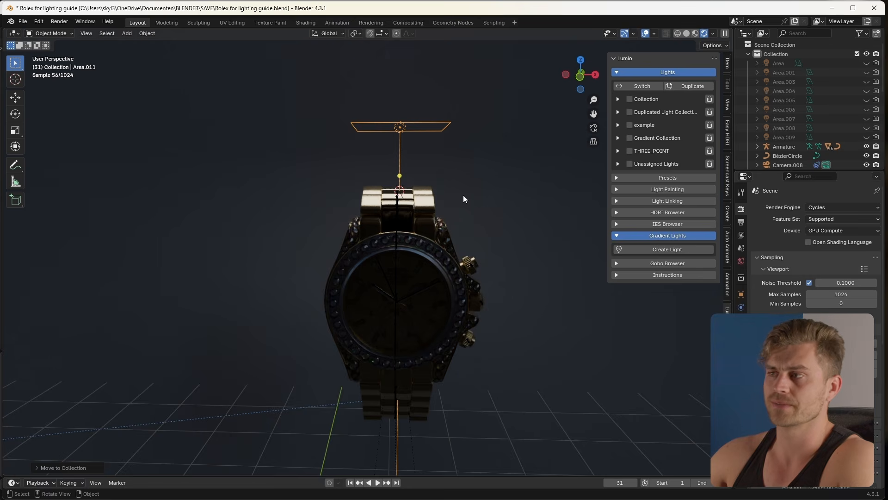
Step: Turn on the Gradient Collection lights in place of the plain area light over the strap
middle_click_drag(462, 195, 459, 201)
left_click(629, 138)
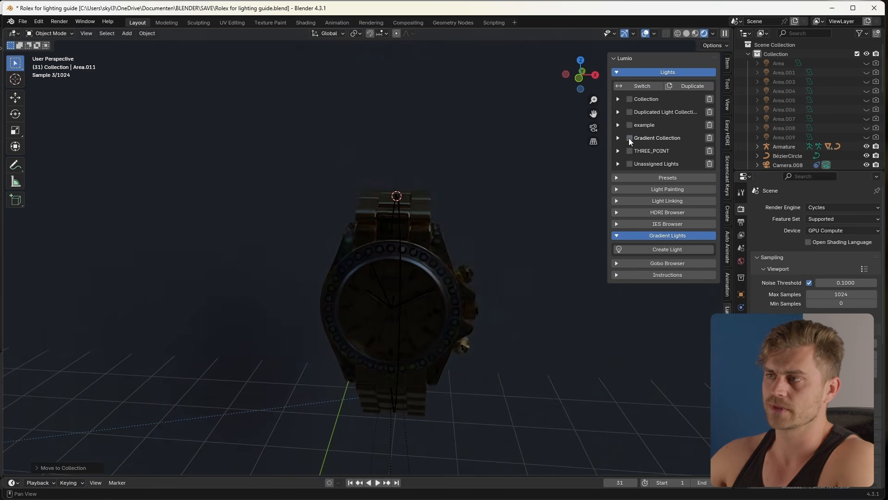
middle_click_drag(432, 202, 415, 243)
scroll(416, 240, "up", 6)
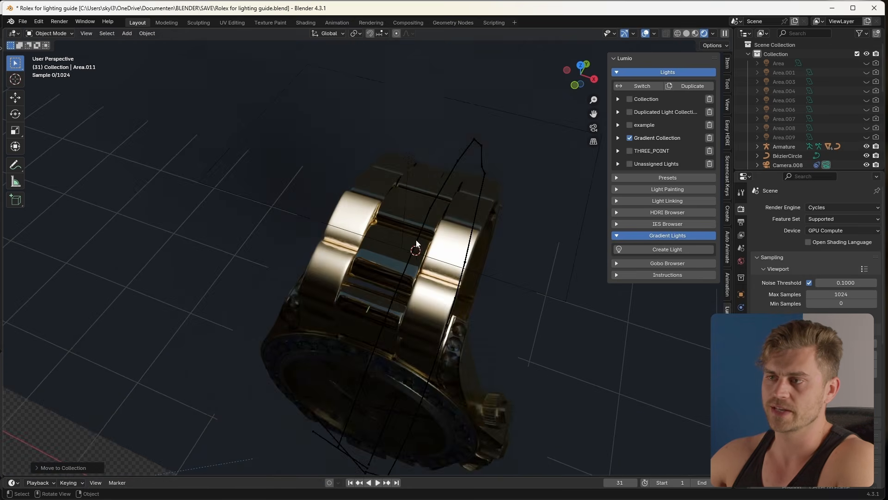
Step: Select Area.010 in the Gradient Collection and set its gradient range To Min to -0.22
left_click(619, 138)
left_click(673, 178)
middle_click_drag(448, 319, 434, 310)
left_click_drag(677, 411, 644, 410)
key("g")
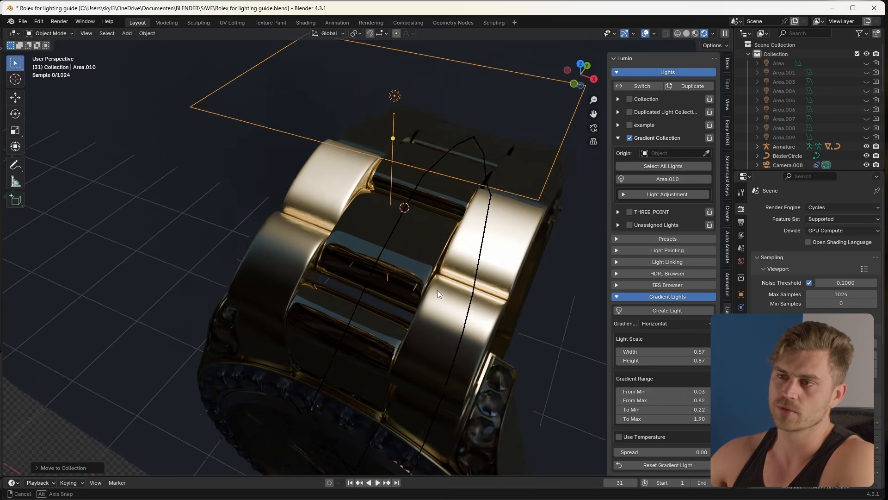
middle_click_drag(437, 290, 443, 274)
scroll(443, 274, "down", 3)
middle_click_drag(382, 285, 370, 215)
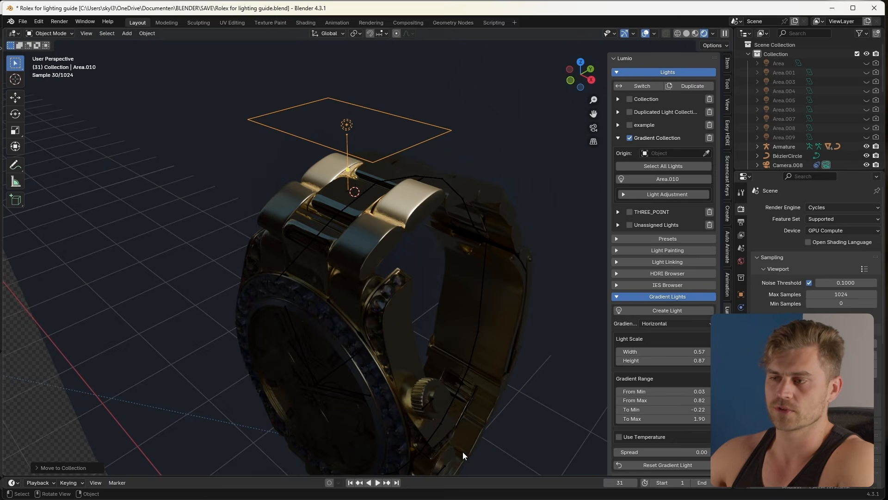
Step: Enlarge the timeline area and change it to a Shader Editor displaying Area.010's node tree
left_click_drag(384, 476, 384, 231)
left_click(12, 237)
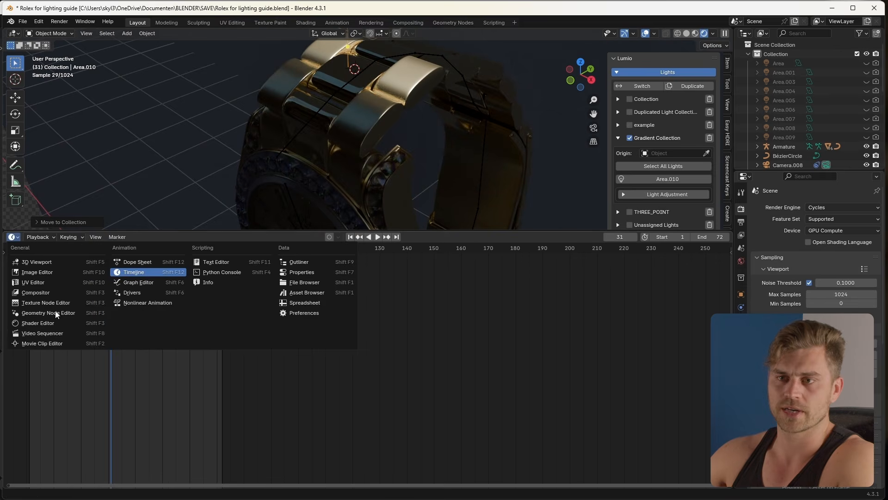
left_click(55, 324)
scroll(366, 402, "up", 2)
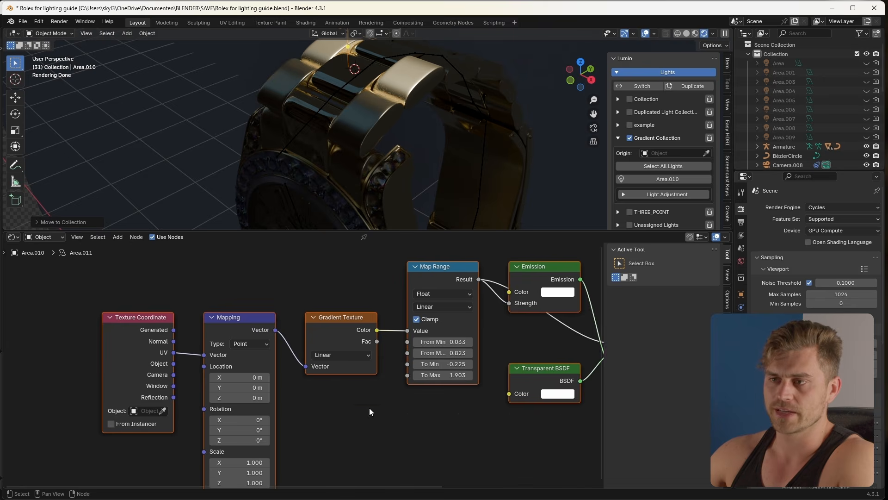
Step: Reposition the Emission and Transparent BSDF nodes of Area.010 while tracing how the gradient feeds the Mix Shader
scroll(340, 327, "down", 2)
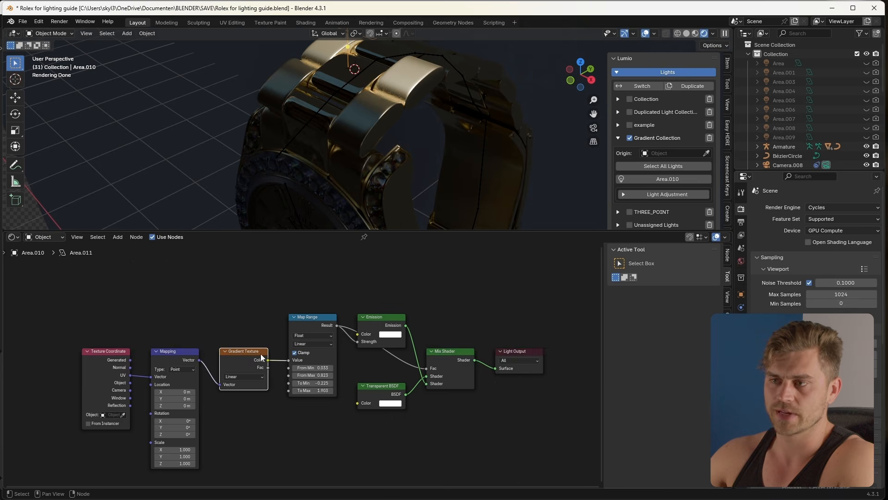
scroll(273, 345, "up", 2)
left_click_drag(309, 307, 292, 312)
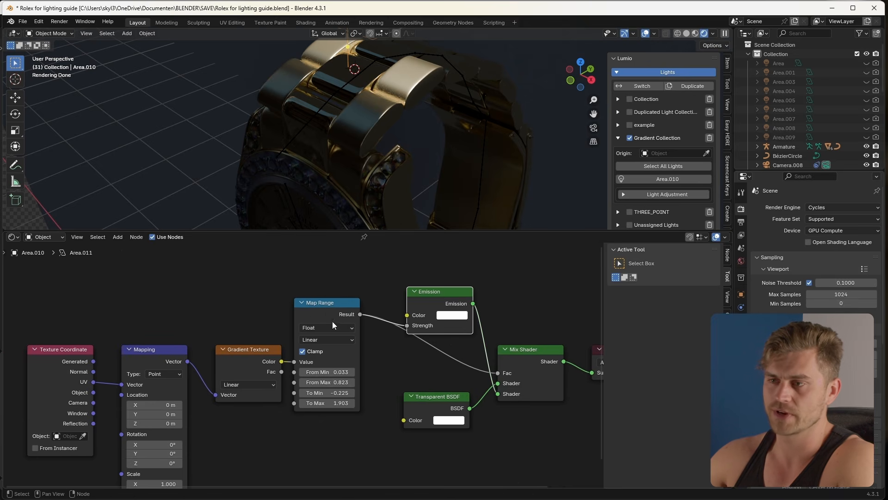
left_click_drag(439, 299, 436, 293)
middle_click_drag(443, 409, 441, 408)
left_click_drag(442, 412, 435, 411)
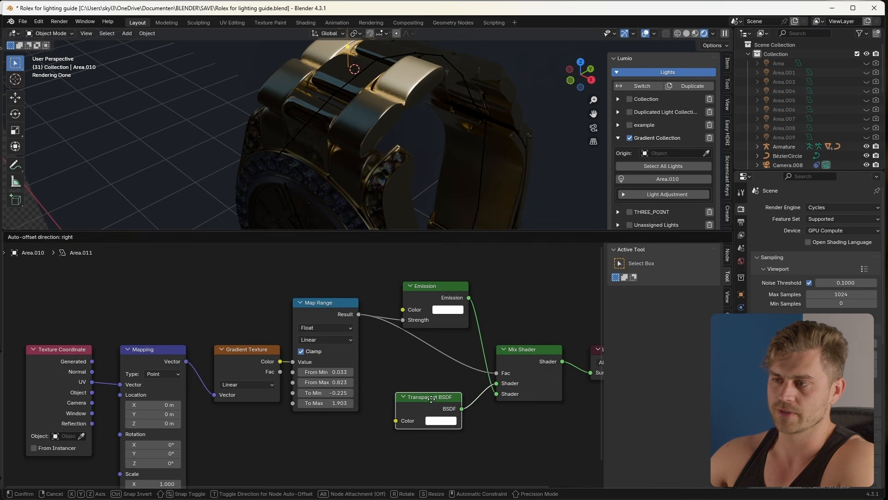
middle_click_drag(471, 399, 401, 417)
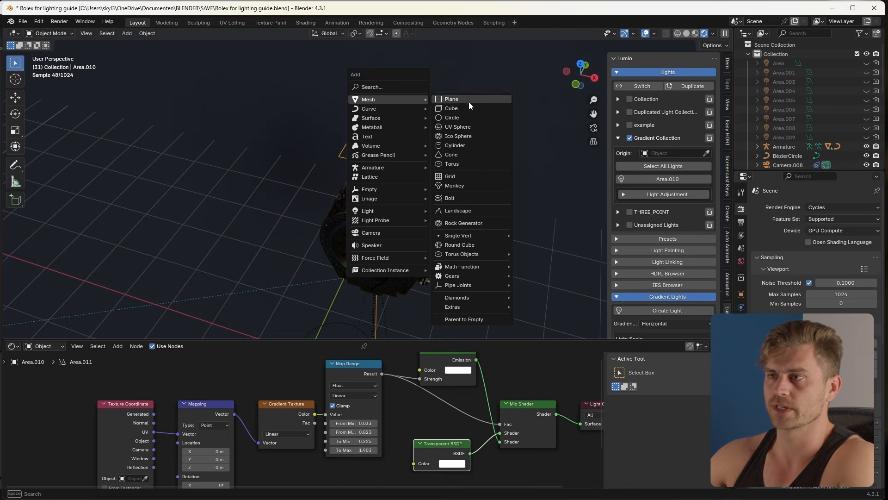
Step: Add a plane beside the watch with a new gradient material and lower its Map Range To Min value
left_click(468, 101)
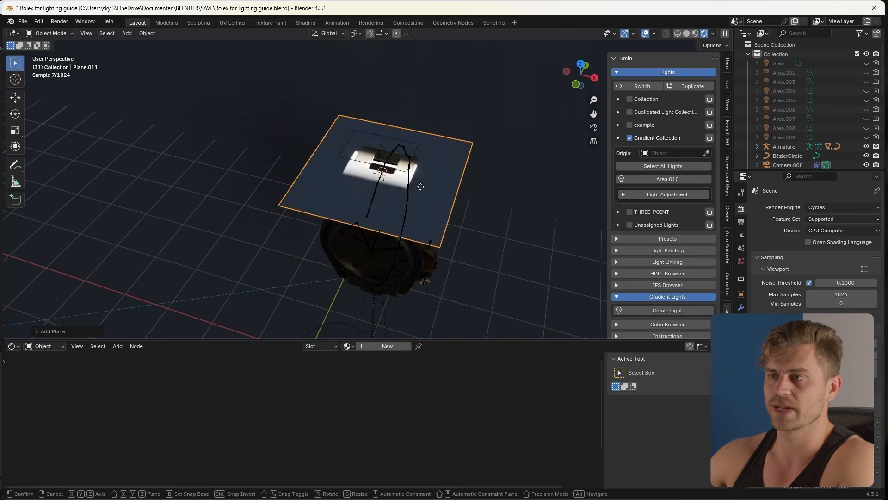
key("g")
left_click(558, 231)
left_click(388, 346)
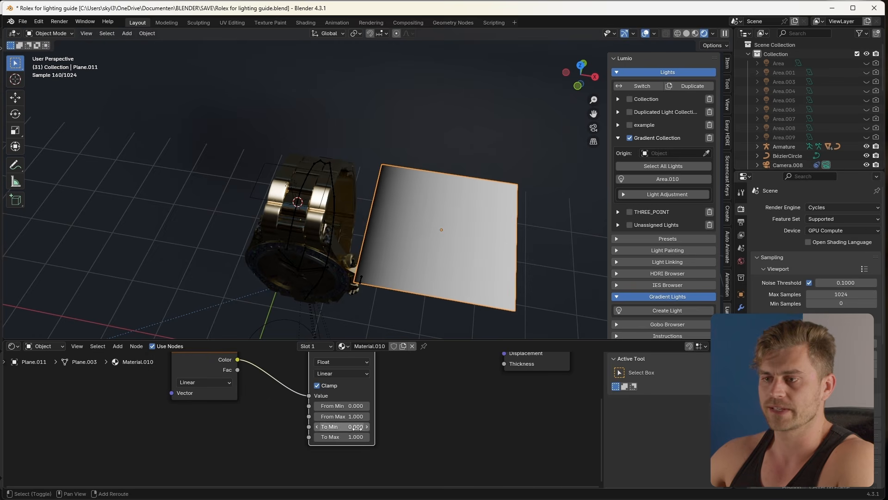
mouse_move(342, 426)
left_mouse_down()
mouse_move(303, 426)
mouse_move(310, 427)
left_mouse_up()
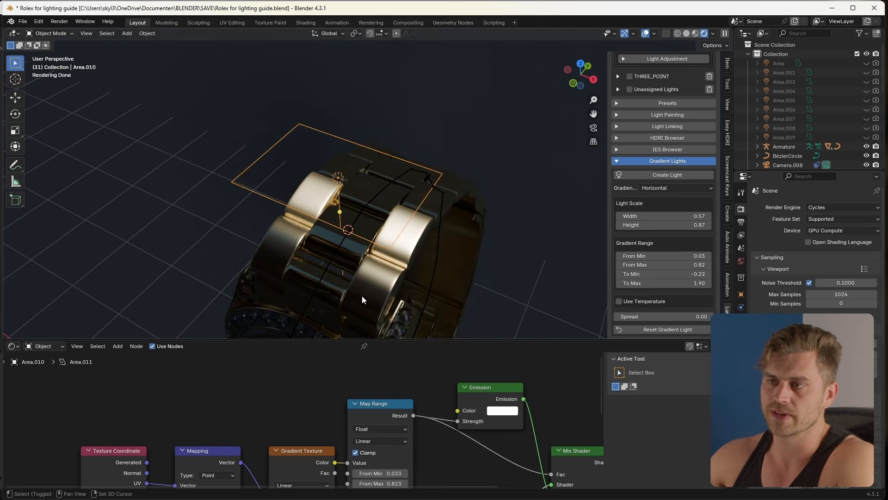
Step: Raise Area.010's gradient To Min to 1.54 to compare the strap reflections, and lower it again
scroll(379, 267, "up", 5)
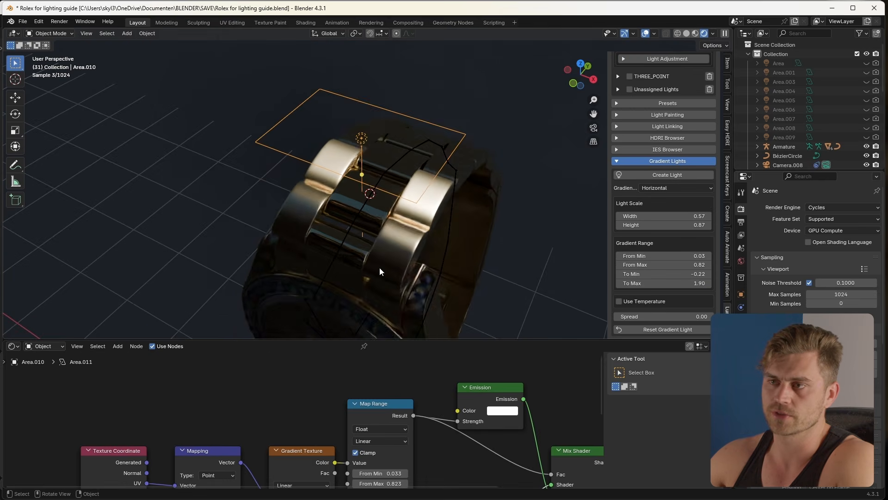
left_click_drag(666, 273, 706, 274)
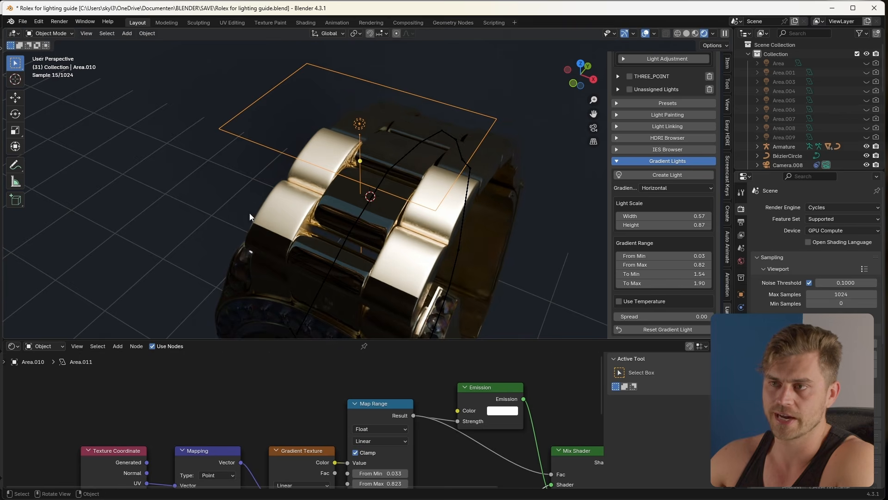
middle_click_drag(425, 299, 426, 281)
left_click_drag(666, 274, 648, 274)
scroll(413, 224, "down", 6)
middle_click_drag(413, 224, 430, 220)
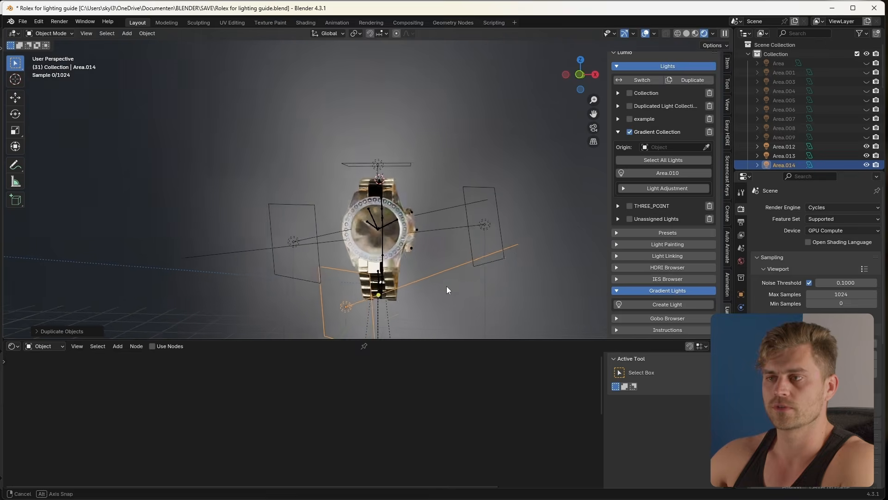
Step: Delete the tilted area light Area.014 below the watch
middle_click_drag(446, 286, 447, 287)
scroll(447, 286, "up", 1)
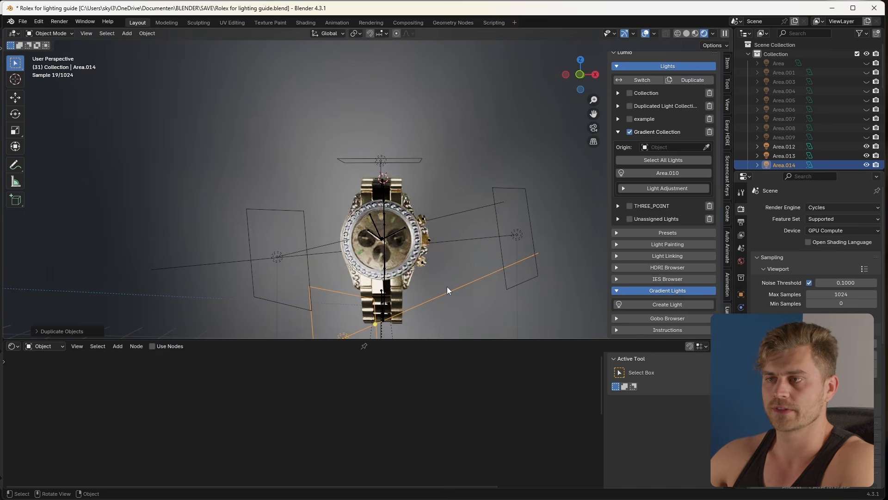
key("x")
left_click(446, 286)
Step: Duplicate the gradient light above the watch and move the copy along Z to below the strap
left_click(401, 164)
middle_click_drag(413, 329, 415, 301, "shift")
key("shift+d")
key("x")
key("z")
left_click(455, 141)
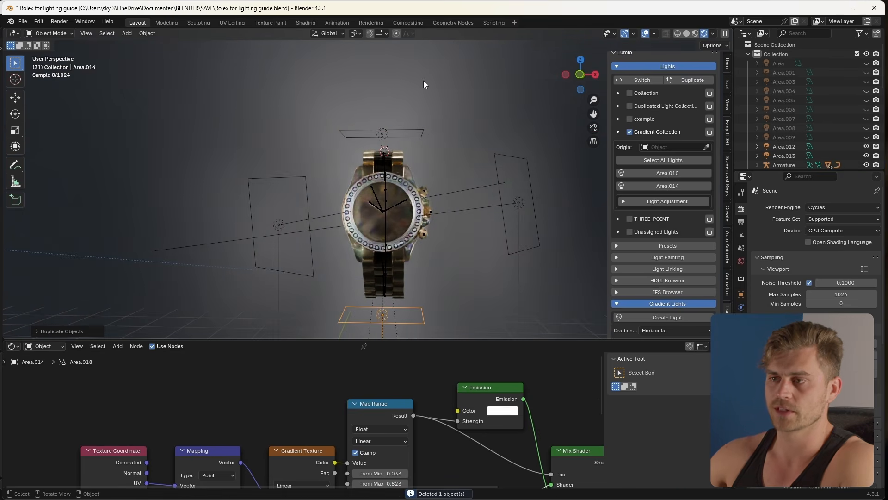
Step: Delete the duplicated gradient light beneath the watch
key("x")
left_click(425, 193)
scroll(375, 191, "down", 4)
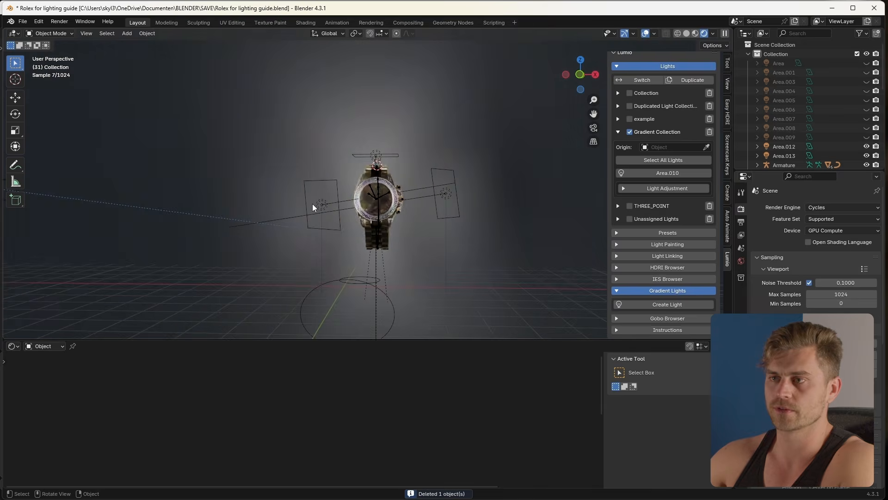